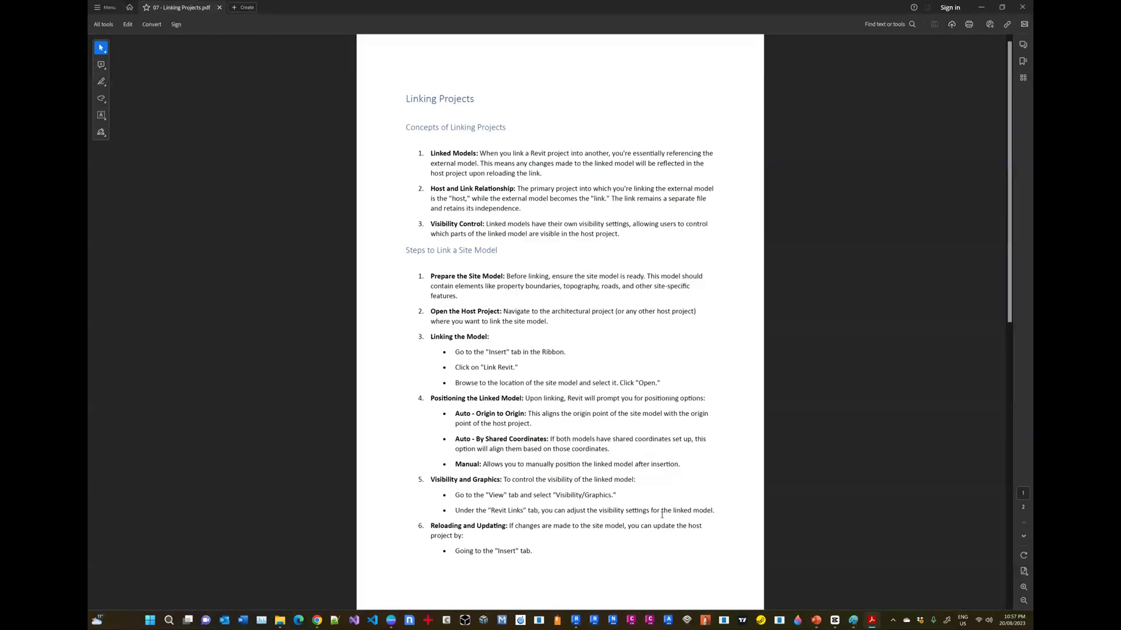
Review the annotated floor plan image and both pages of the Linking Projects PDF.
{"action": "left_click", "coordinate": [853, 620]}
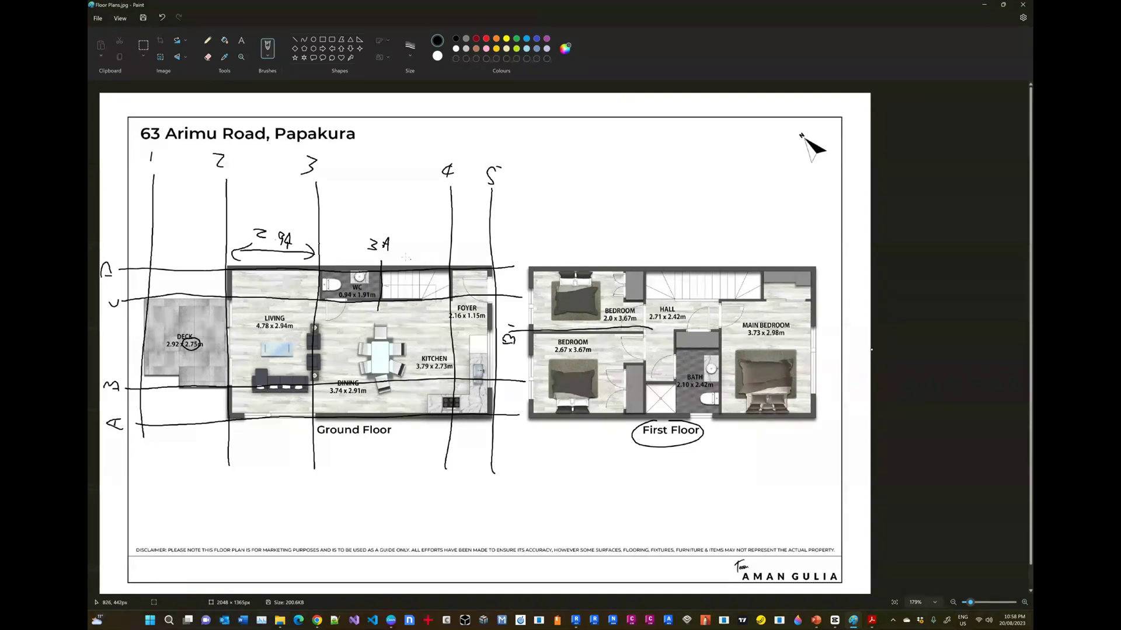
{"action": "key", "text": "alt+Tab"}
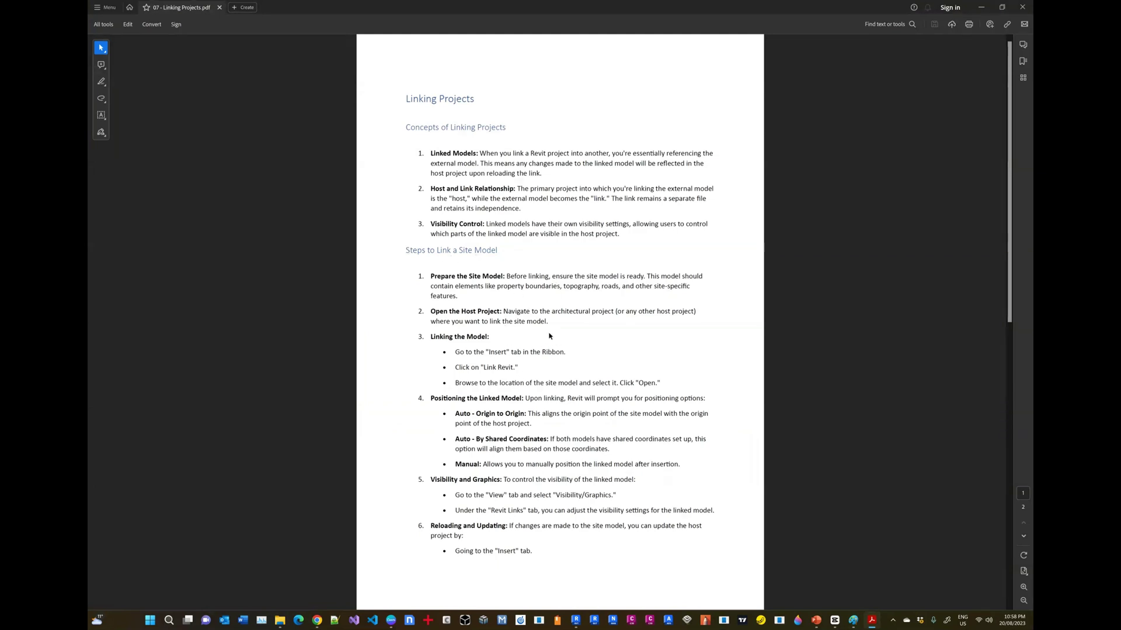
{"action": "scroll", "coordinate": [549, 337], "scroll_direction": "down", "scroll_amount": 5}
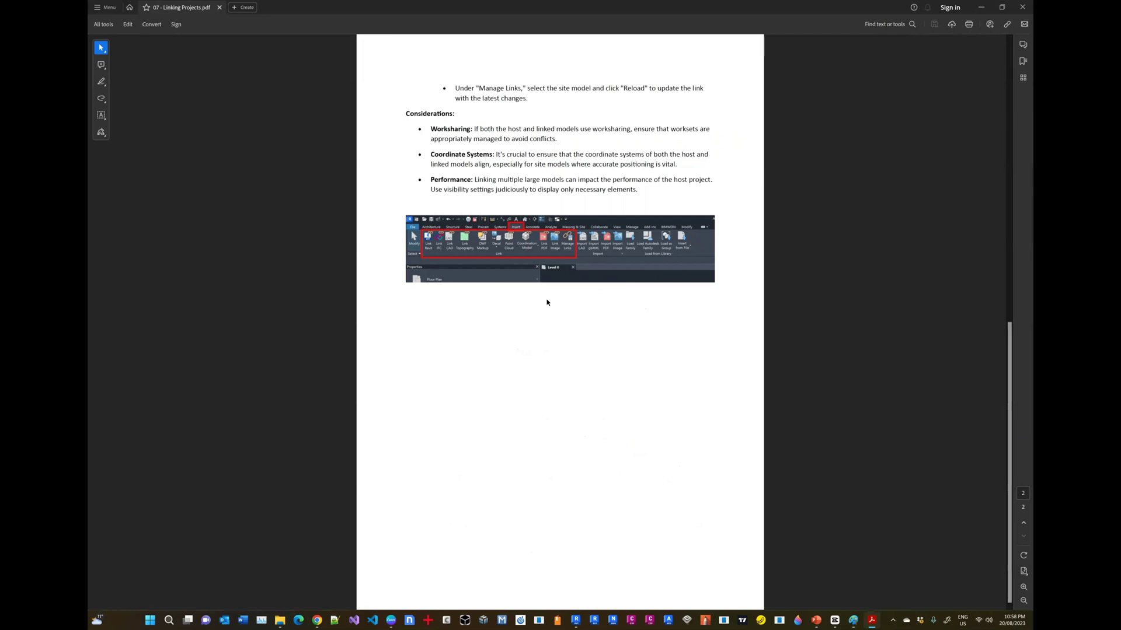
{"action": "scroll", "coordinate": [539, 305], "scroll_direction": "up", "scroll_amount": 5}
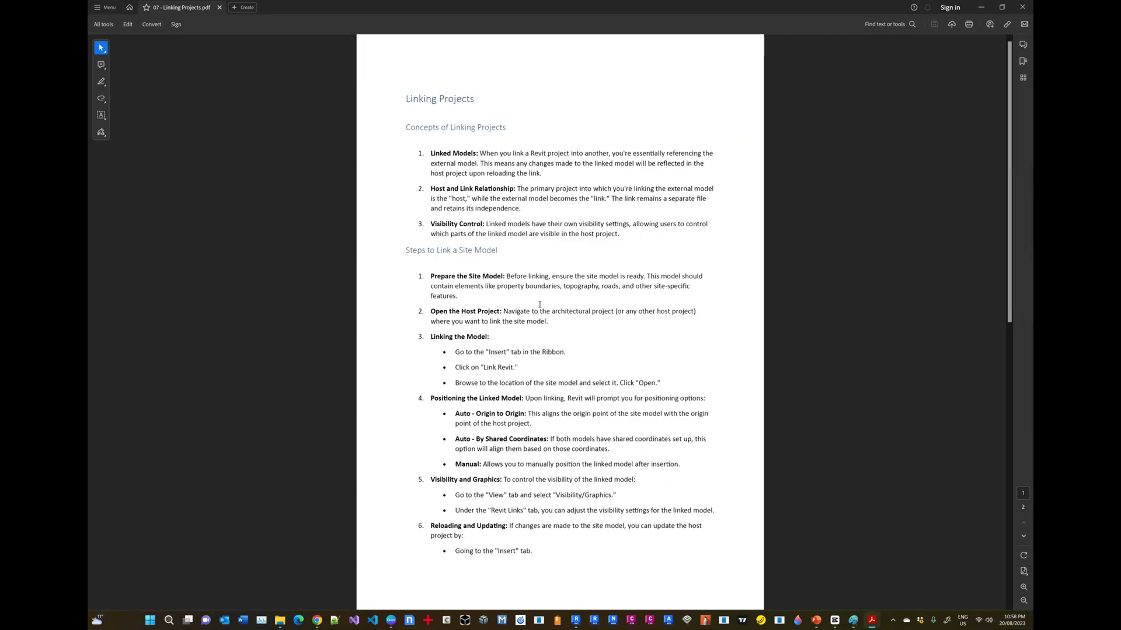
Switch to Revit and create a new project from the Structural Template.
{"action": "left_click", "coordinate": [576, 620]}
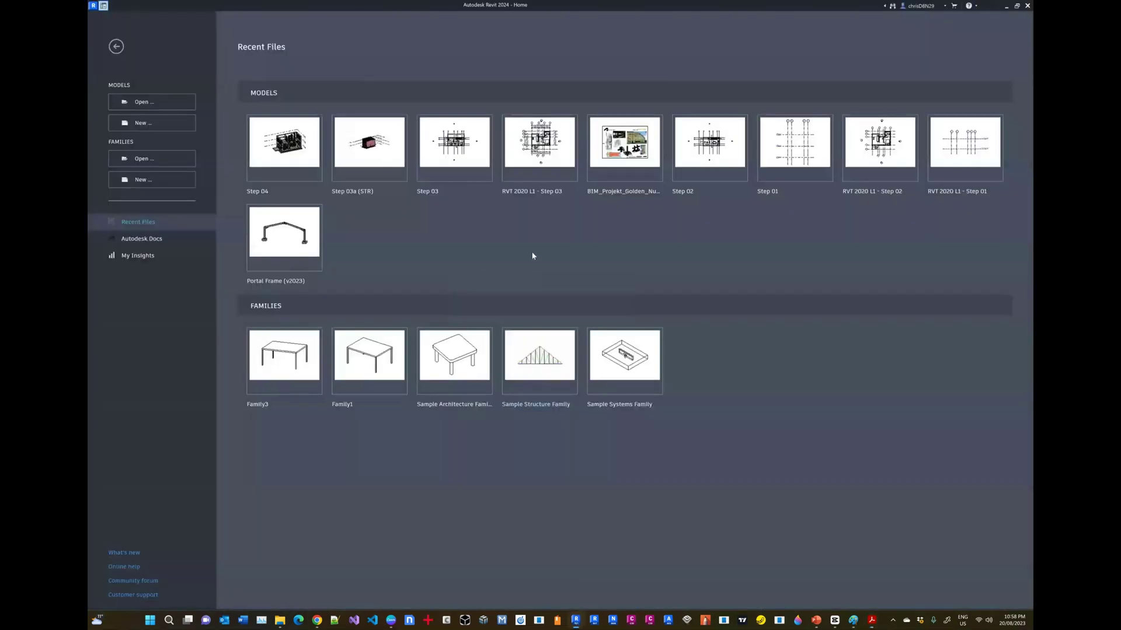
{"action": "left_click", "coordinate": [171, 125]}
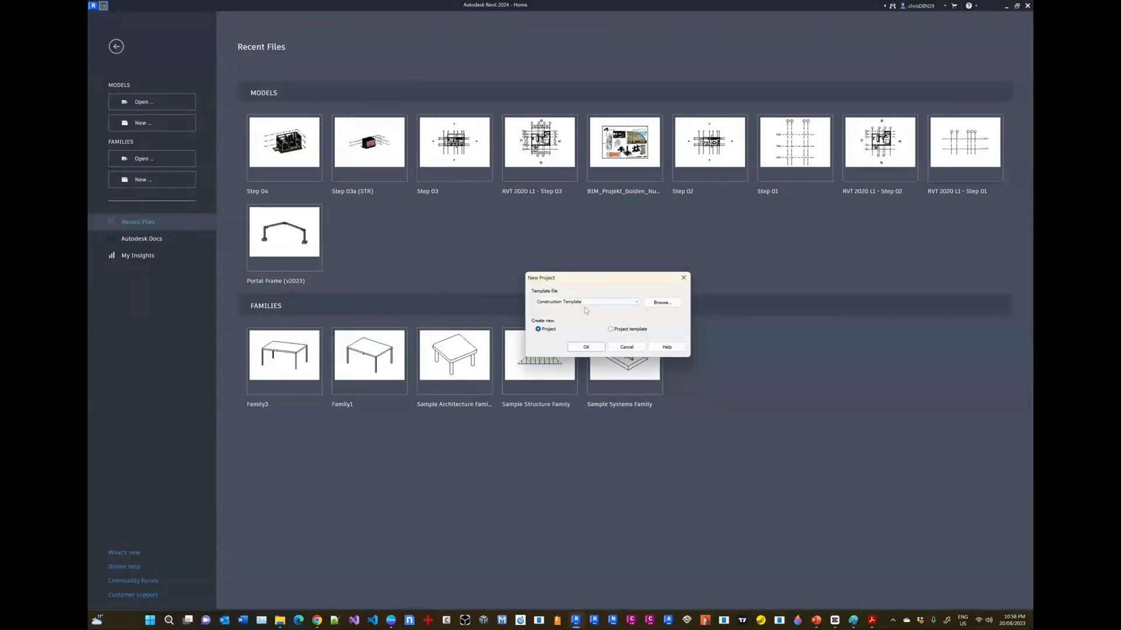
{"action": "left_click", "coordinate": [582, 302]}
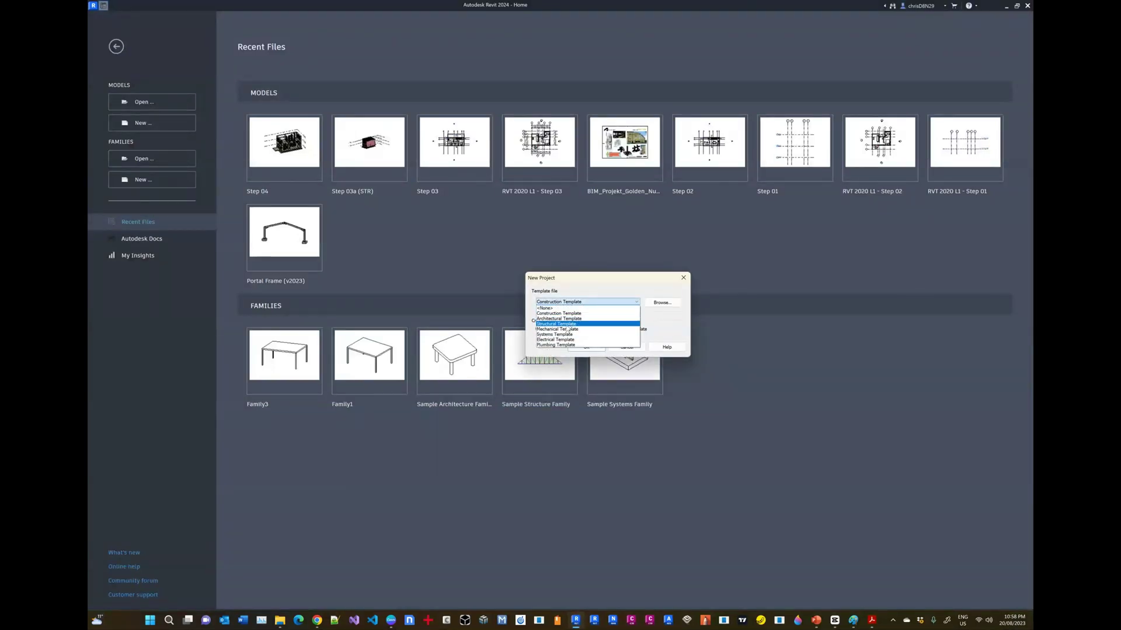
{"action": "left_click", "coordinate": [564, 325]}
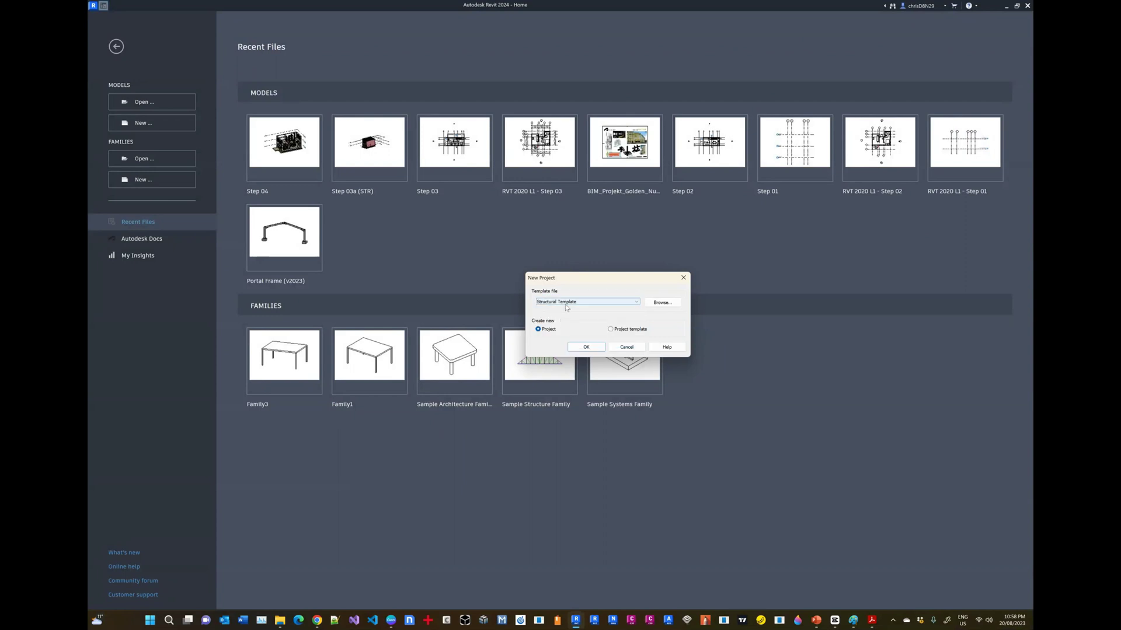
{"action": "left_click", "coordinate": [588, 349]}
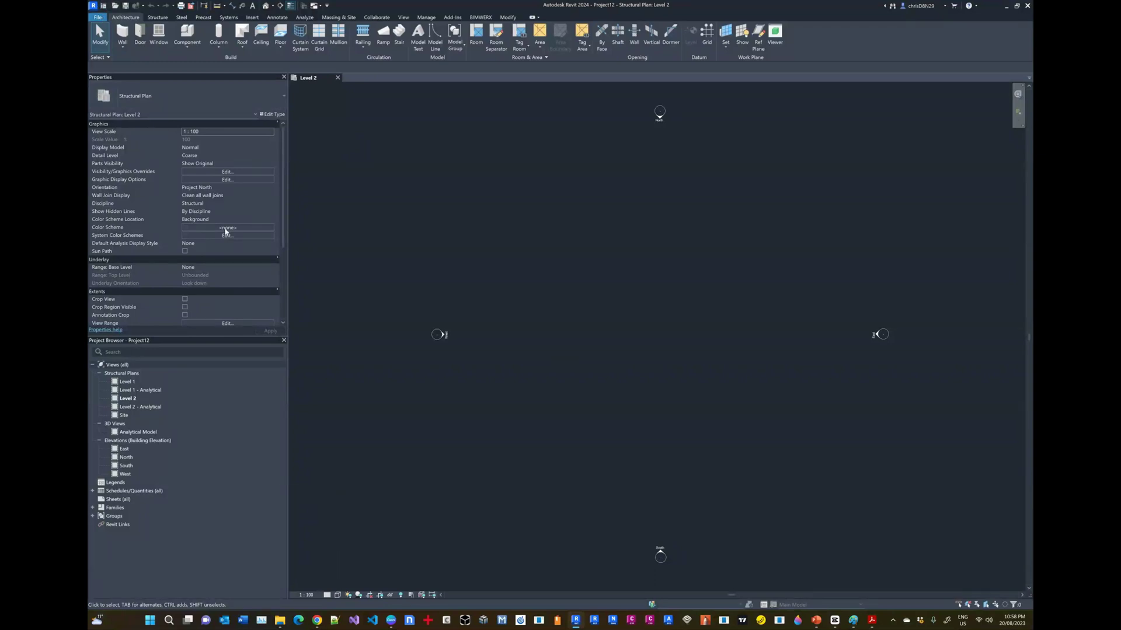
Check the project template paths under File Locations in the program options.
{"action": "left_click", "coordinate": [97, 17]}
{"action": "left_click", "coordinate": [225, 226]}
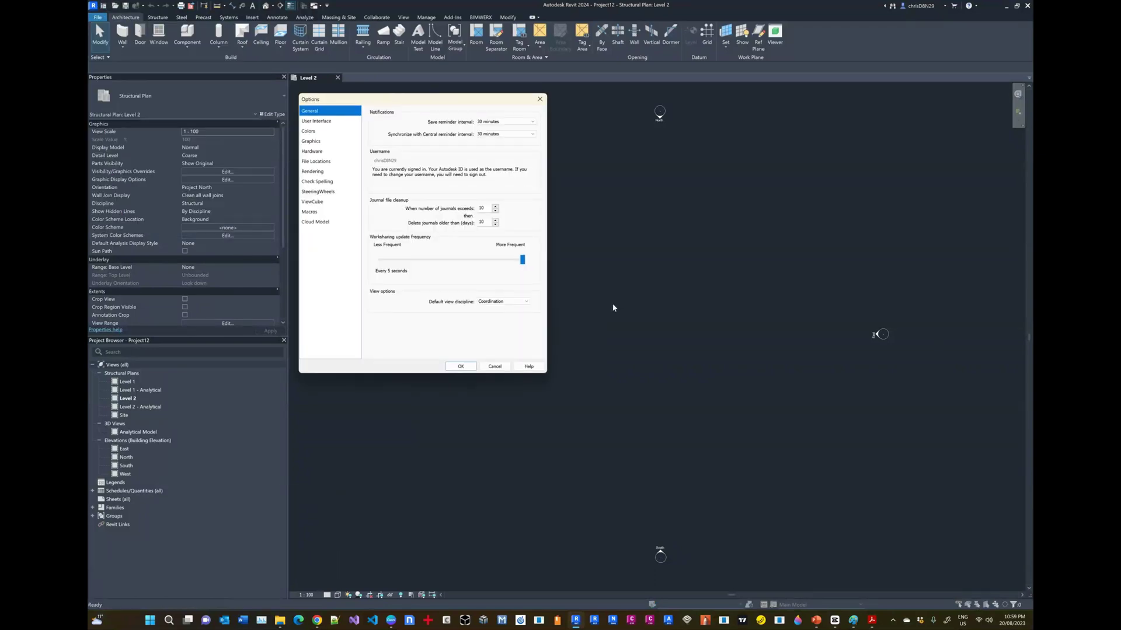
{"action": "left_click", "coordinate": [318, 161]}
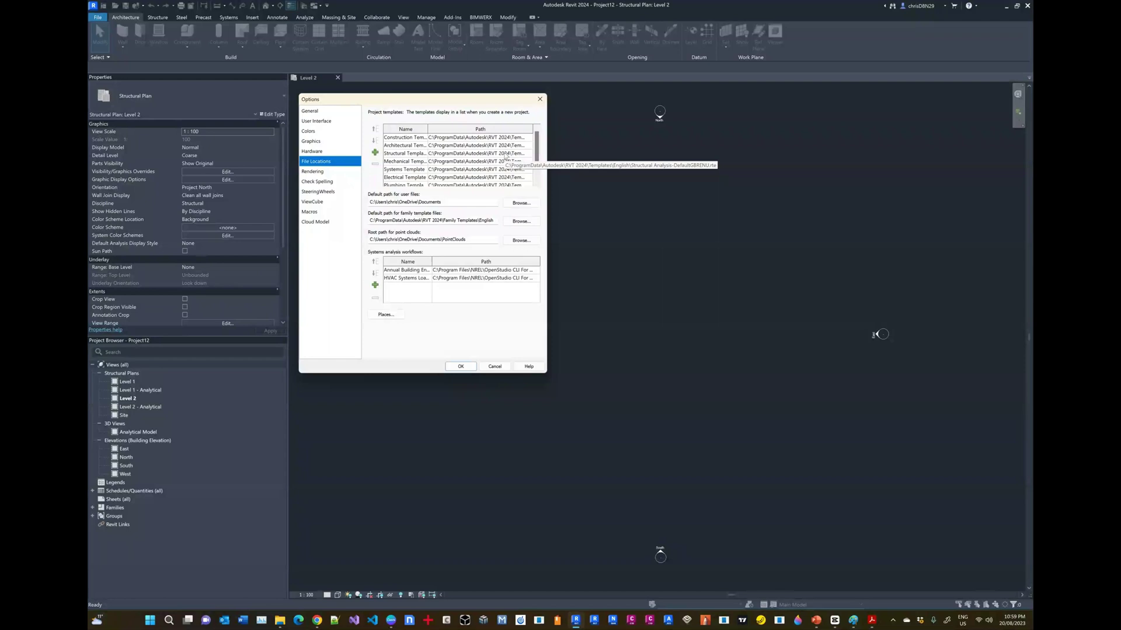
{"action": "left_click", "coordinate": [456, 366]}
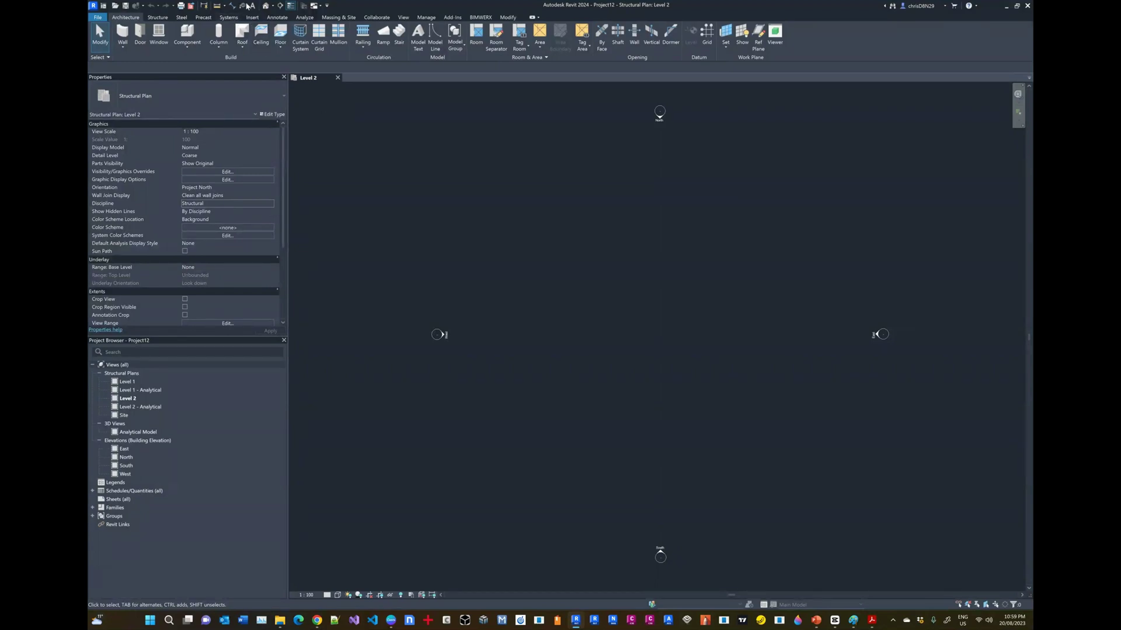
Look over the Systems and Structure tools and the discipline choices available for the Level 2 structural plan.
{"action": "left_click", "coordinate": [228, 17]}
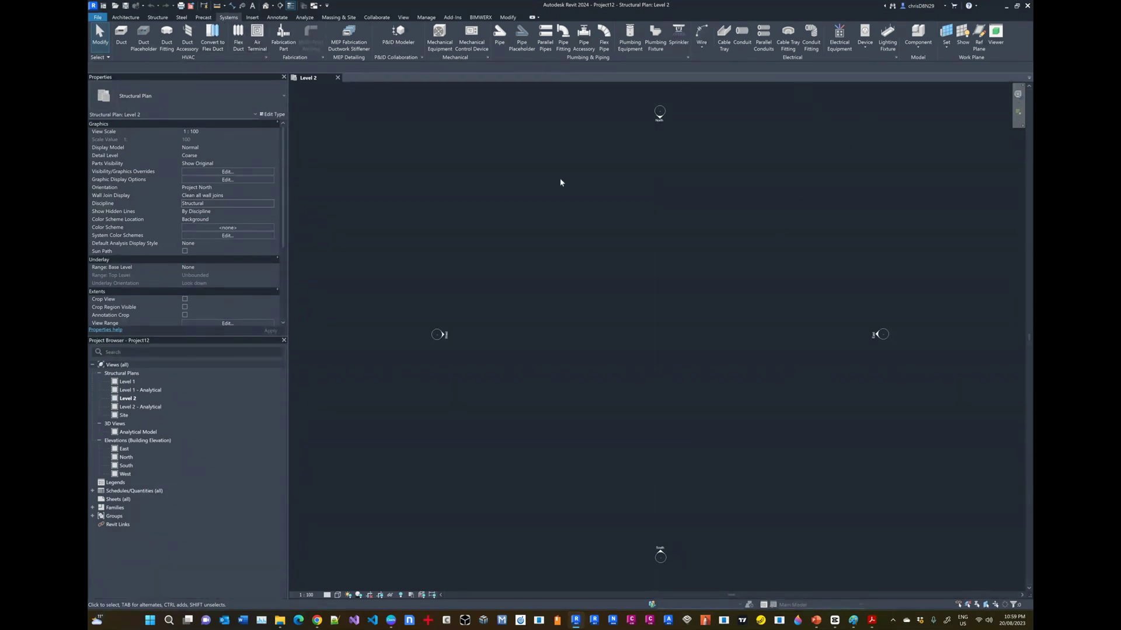
{"action": "left_click", "coordinate": [157, 17]}
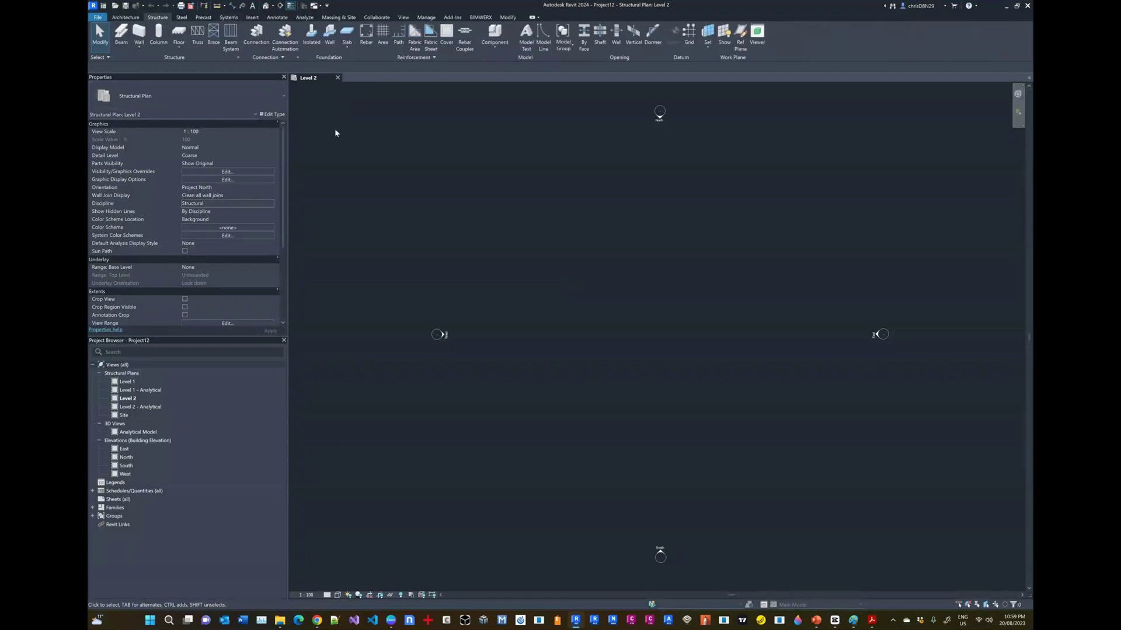
{"action": "left_click", "coordinate": [209, 205]}
{"action": "left_click", "coordinate": [272, 204]}
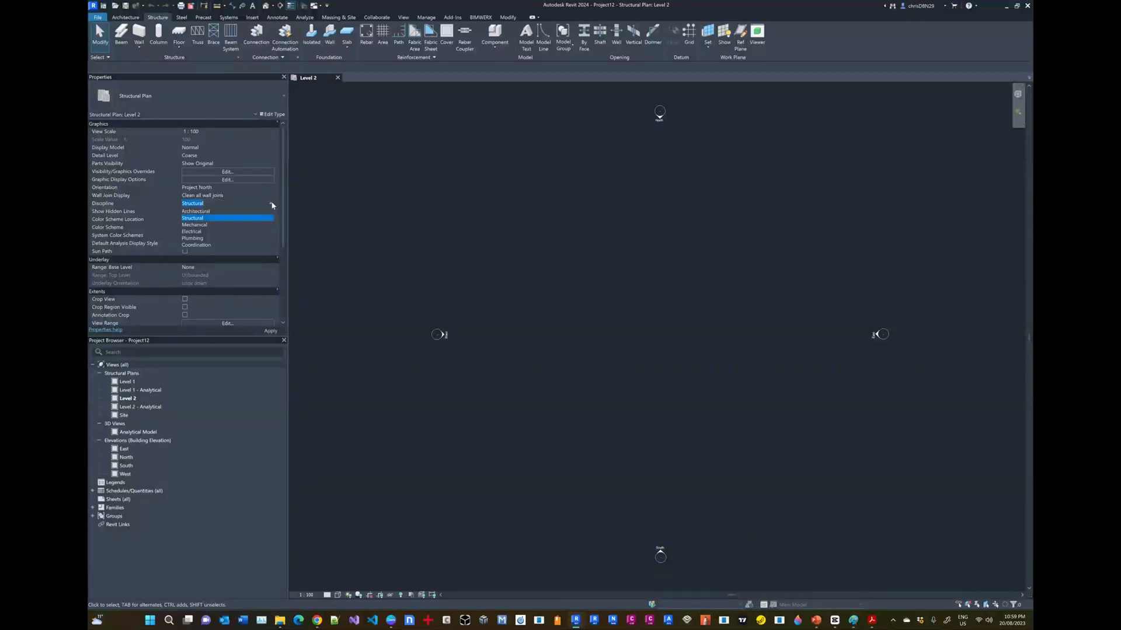
{"action": "left_click", "coordinate": [505, 293]}
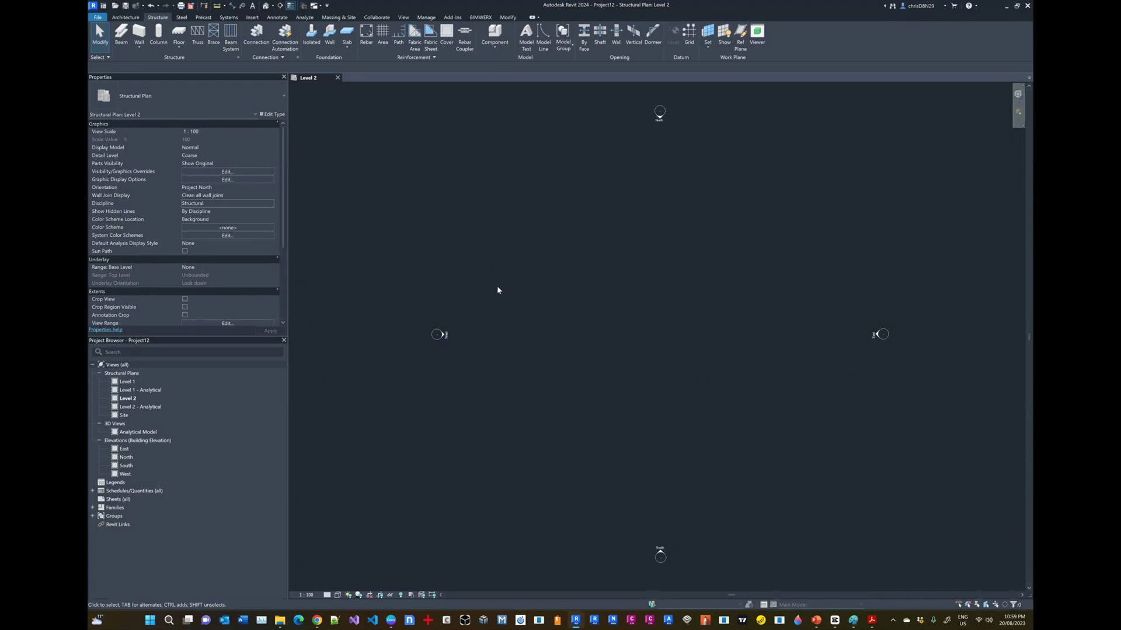
Link the Revit model Step 04.rvt into the project with Auto - Internal Origin to Internal Origin positioning.
{"action": "left_click", "coordinate": [256, 17]}
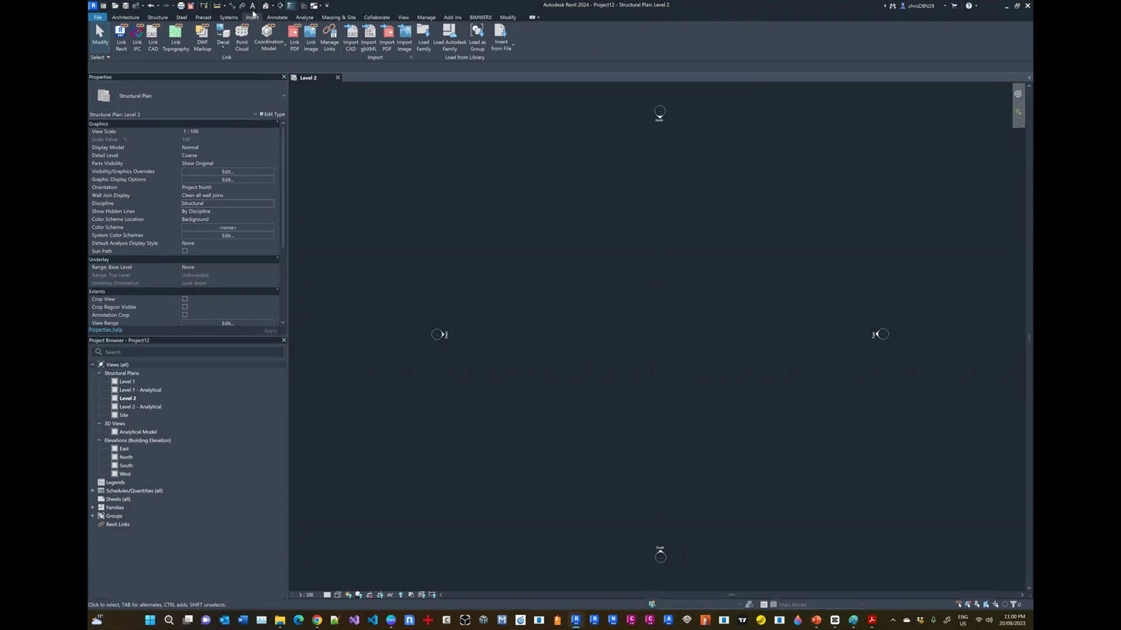
{"action": "left_click", "coordinate": [121, 41]}
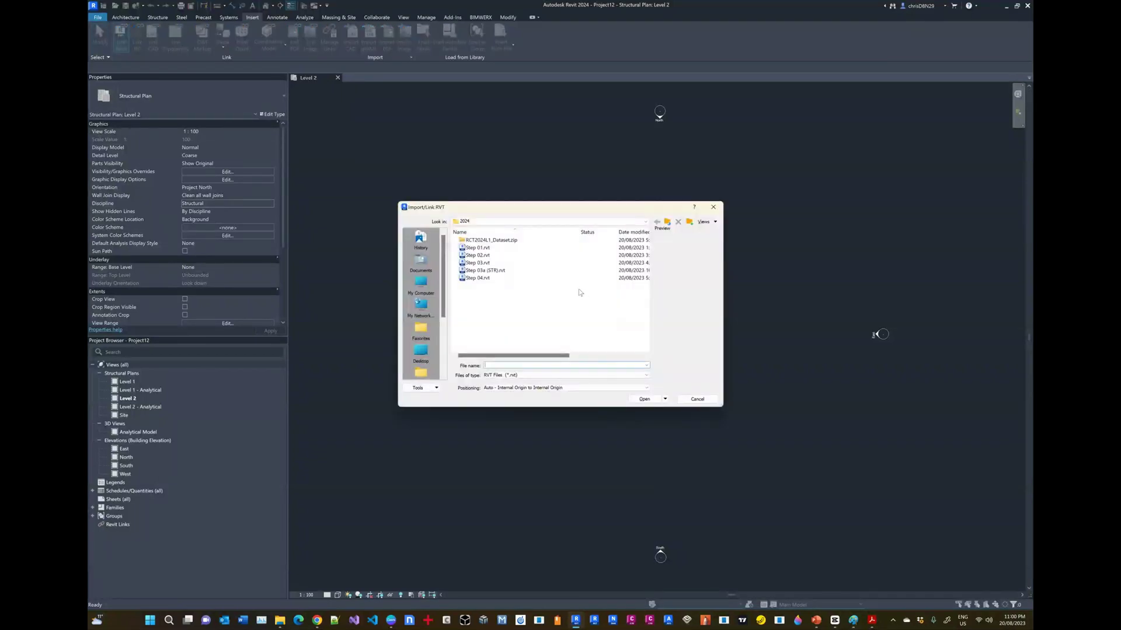
{"action": "left_click", "coordinate": [488, 280]}
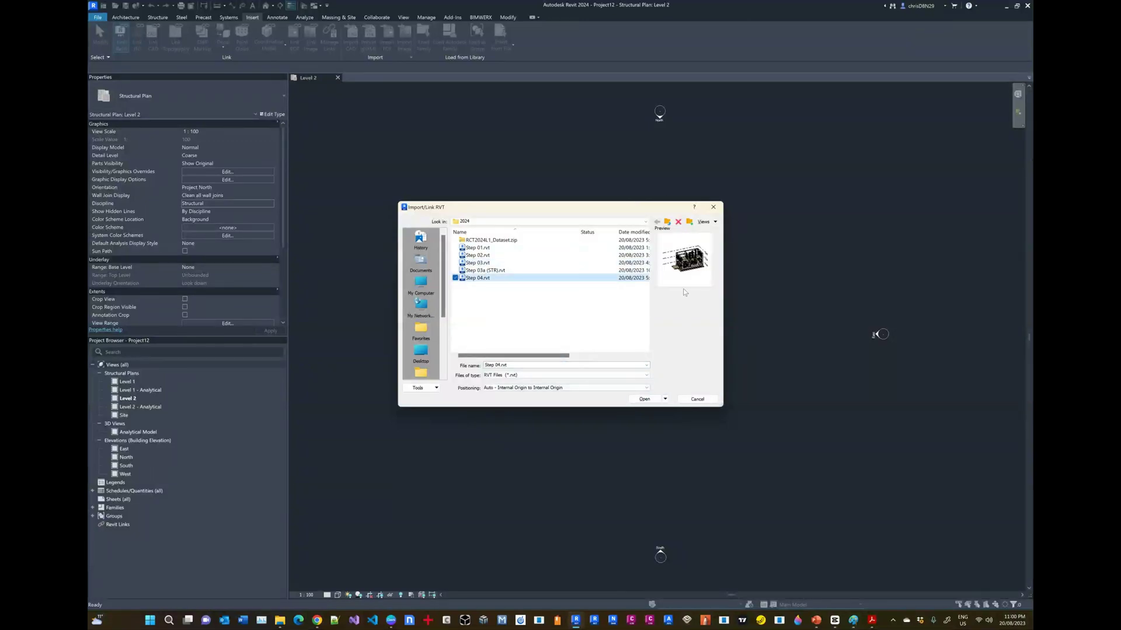
{"action": "left_click", "coordinate": [645, 399]}
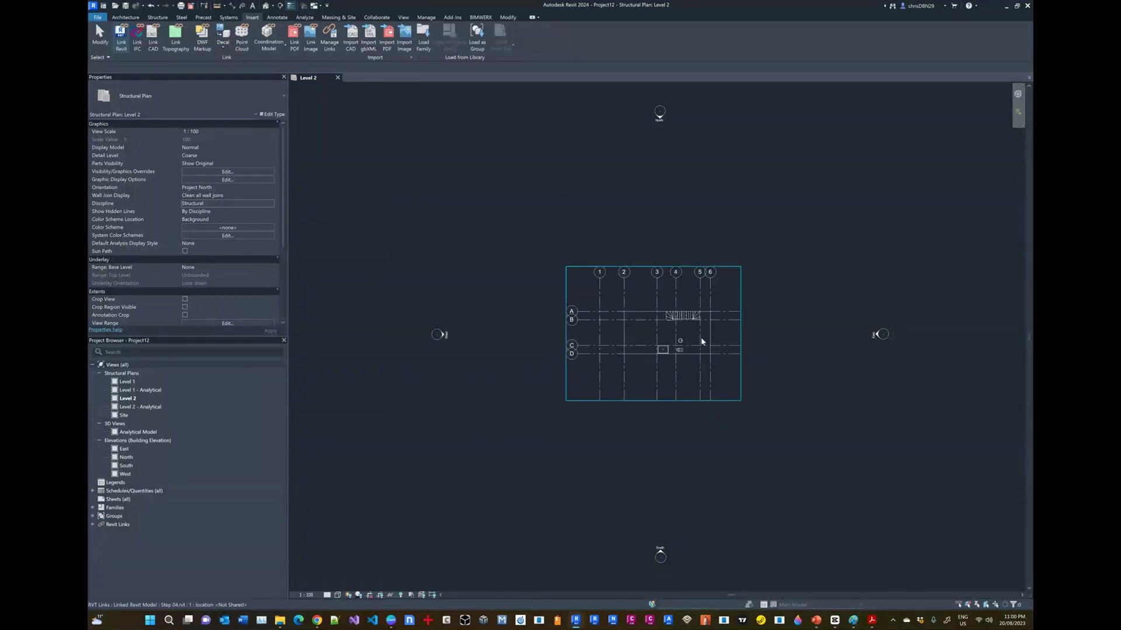
{"action": "scroll", "coordinate": [700, 337], "scroll_direction": "up", "scroll_amount": 3}
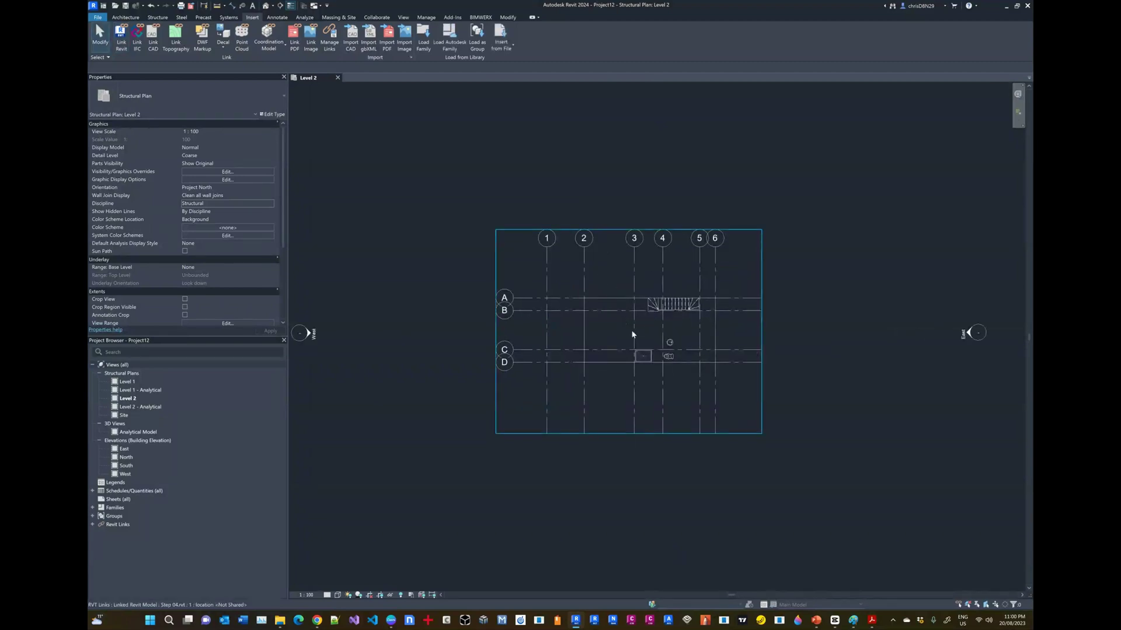
Open the default 3D view and view the linked model from a lower angle.
{"action": "left_click", "coordinate": [265, 7]}
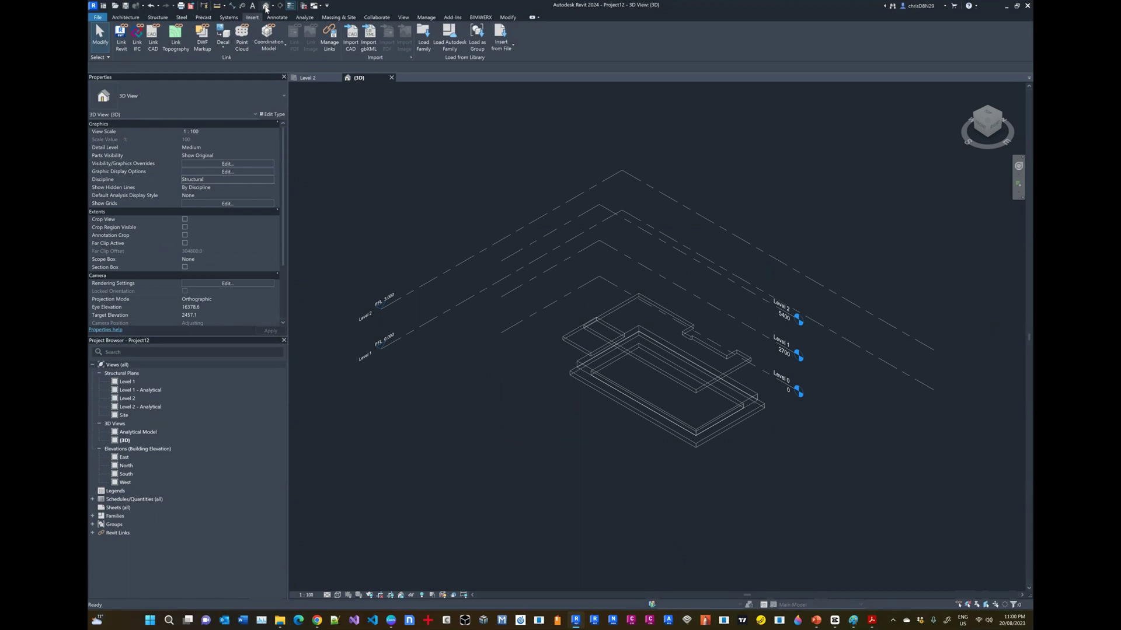
{"action": "scroll", "coordinate": [680, 338], "scroll_direction": "up", "scroll_amount": 2}
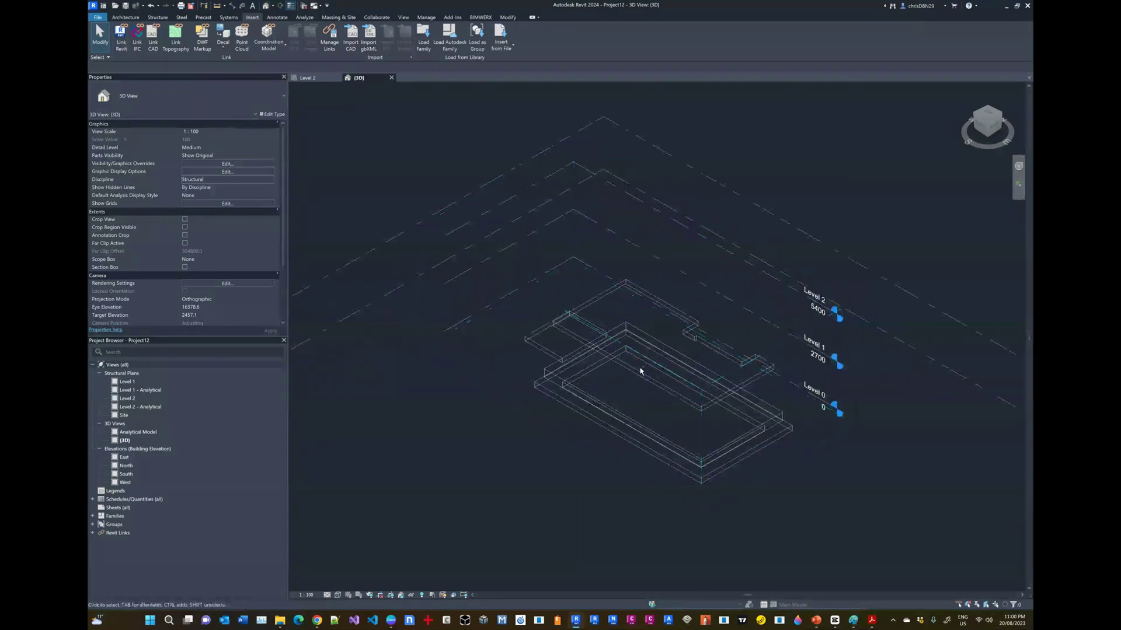
{"action": "middle_click_drag", "start_coordinate": [641, 371], "coordinate": [639, 346], "text": "shift"}
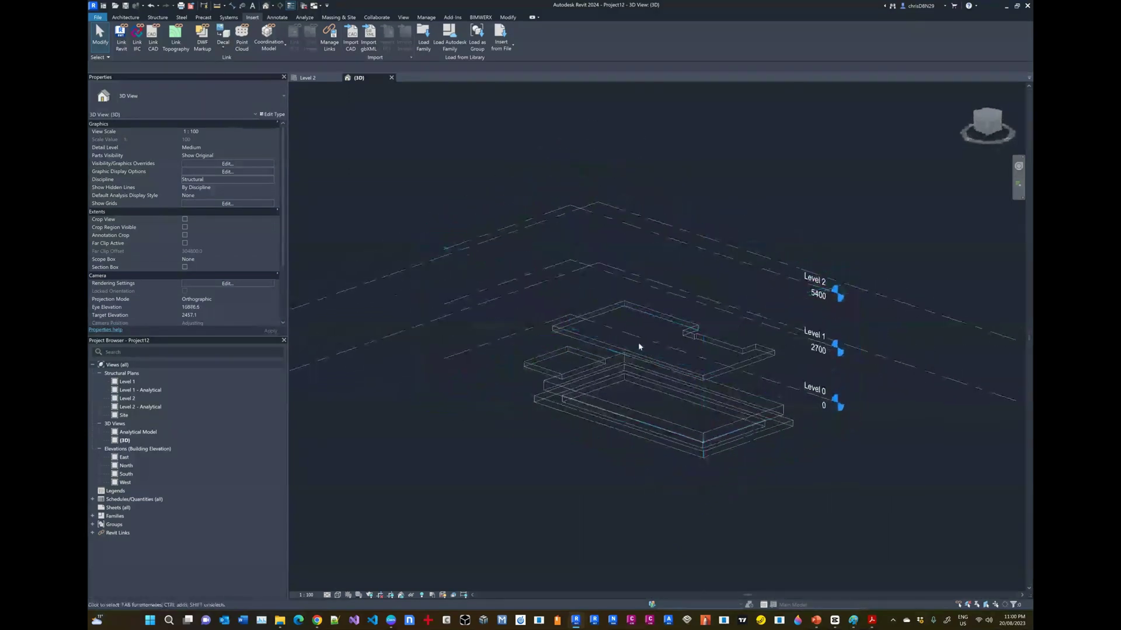
{"action": "scroll", "coordinate": [593, 338], "scroll_direction": "down", "scroll_amount": 2}
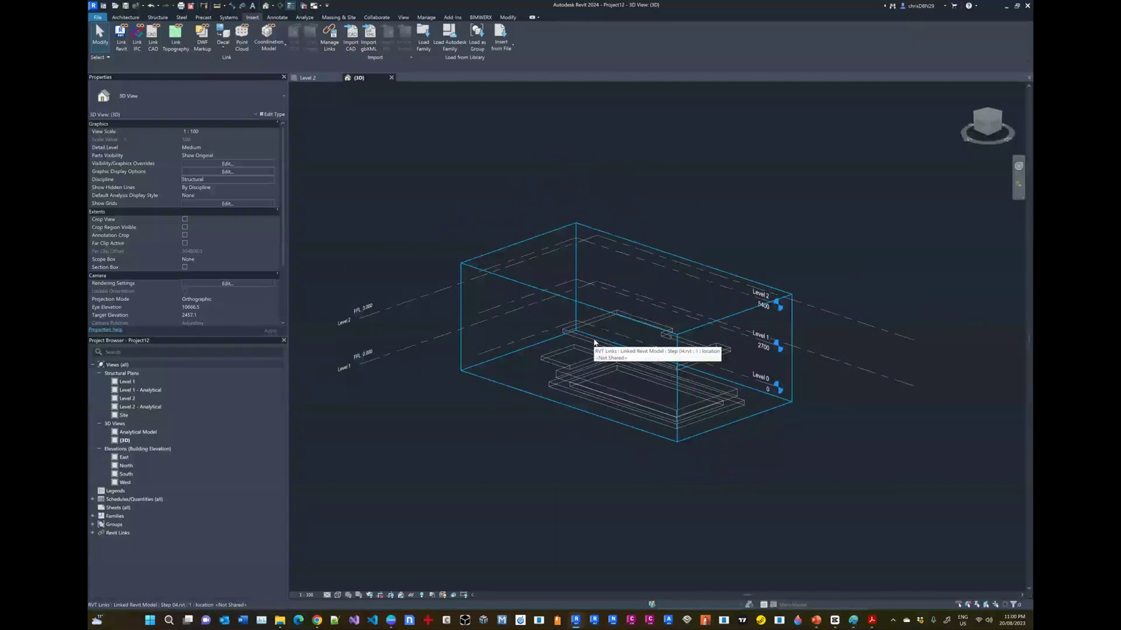
Reveal the hidden elements of the linked model in 3D, inspect them, and leave the reveal mode.
{"action": "left_click", "coordinate": [421, 595]}
{"action": "scroll", "coordinate": [656, 360], "scroll_direction": "up", "scroll_amount": 5}
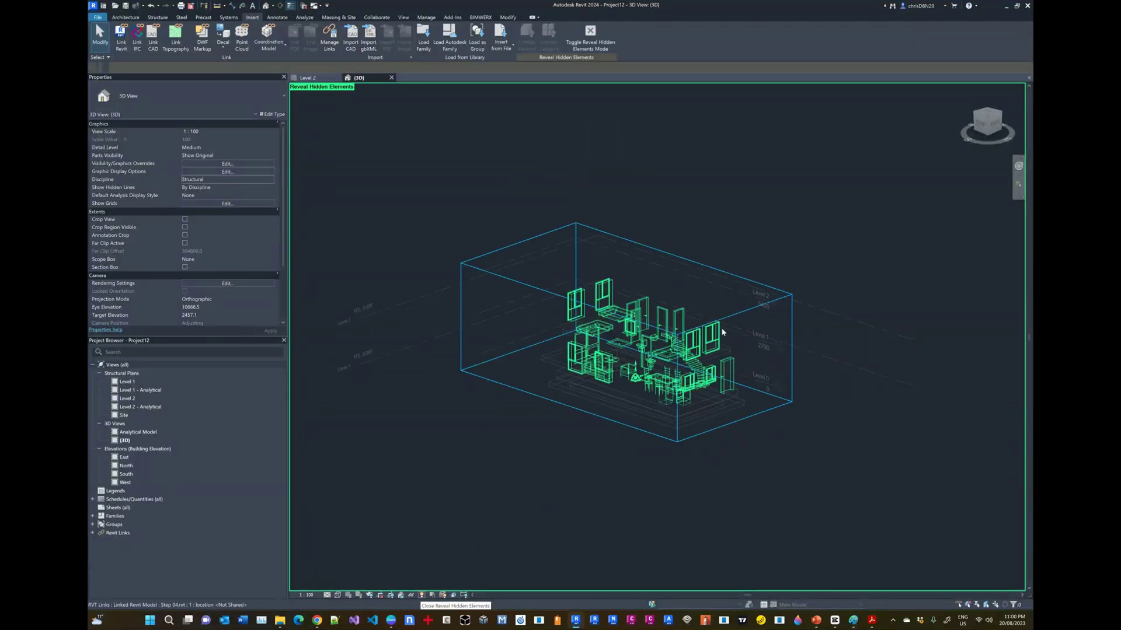
{"action": "mouse_move", "coordinate": [656, 359]}
{"action": "middle_mouse_down", "text": "shift"}
{"action": "mouse_move", "coordinate": [636, 359]}
{"action": "mouse_move", "coordinate": [726, 362]}
{"action": "mouse_move", "coordinate": [639, 366]}
{"action": "middle_mouse_up", "text": "shift"}
{"action": "scroll", "coordinate": [565, 308], "scroll_direction": "down", "scroll_amount": 3}
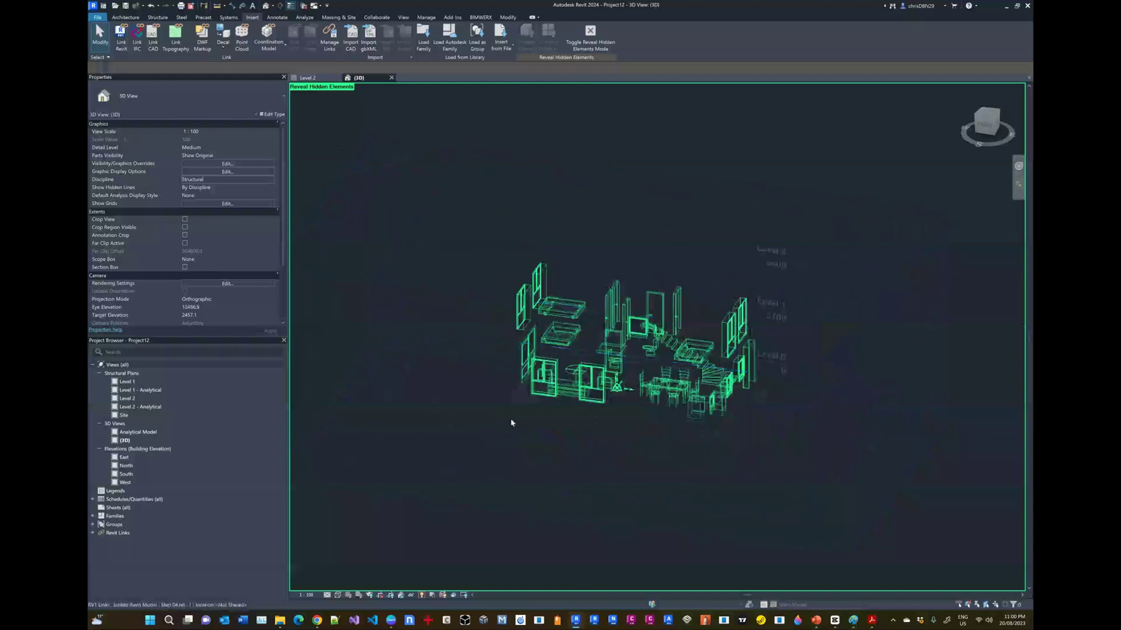
{"action": "left_click", "coordinate": [421, 595]}
{"action": "scroll", "coordinate": [578, 380], "scroll_direction": "down", "scroll_amount": 2}
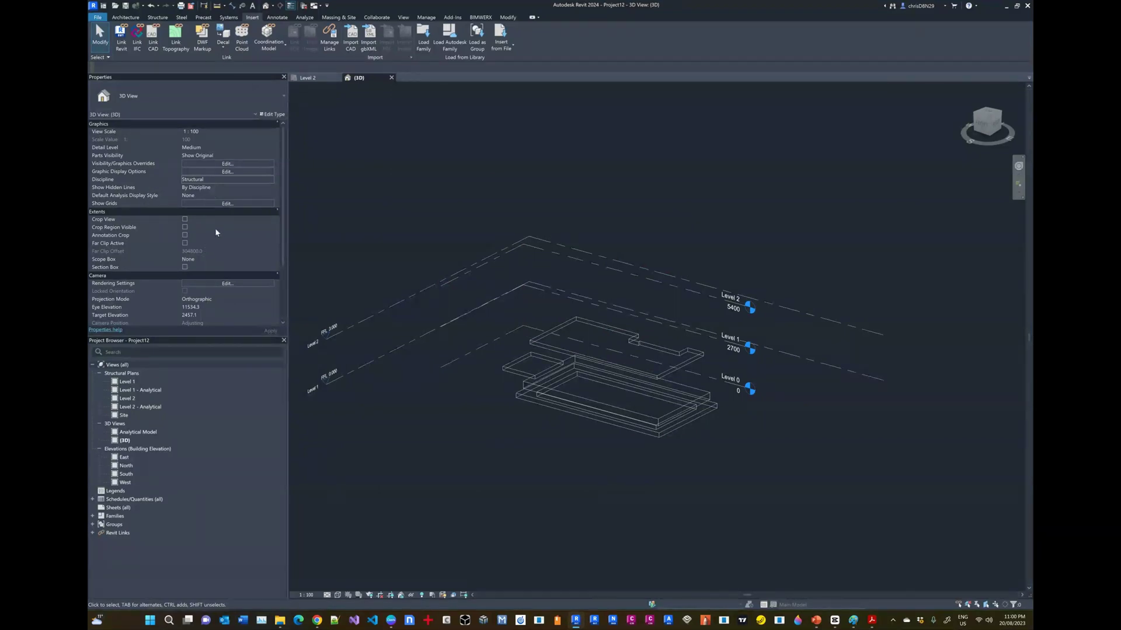
Set the 3D view's discipline to Coordination and display the linked building in a shaded visual style.
{"action": "left_click", "coordinate": [206, 180]}
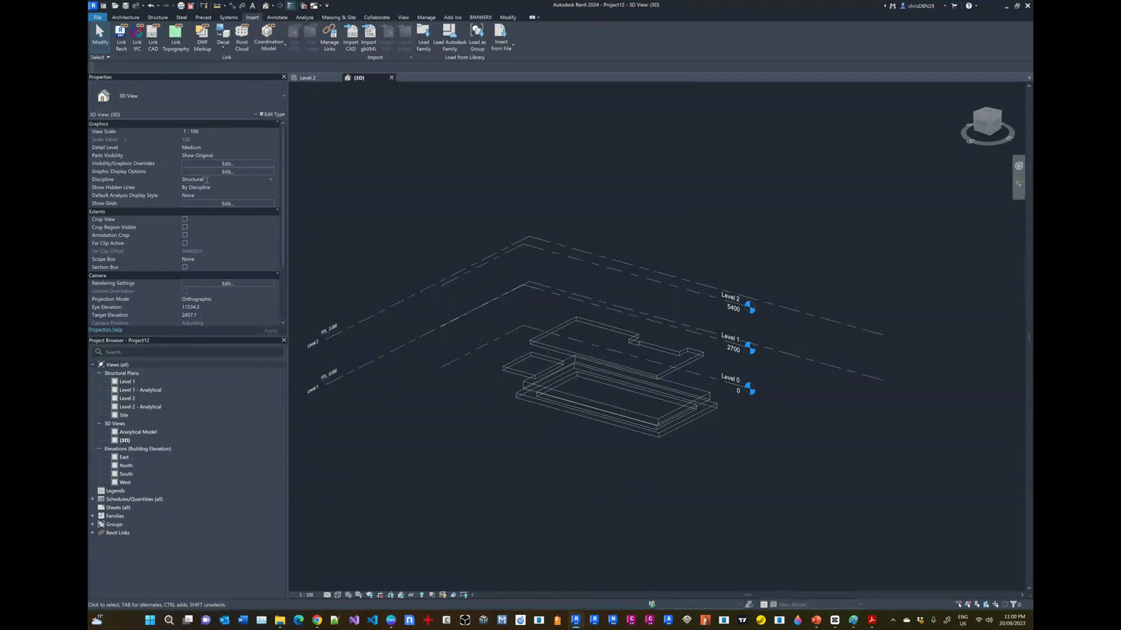
{"action": "left_click", "coordinate": [270, 179]}
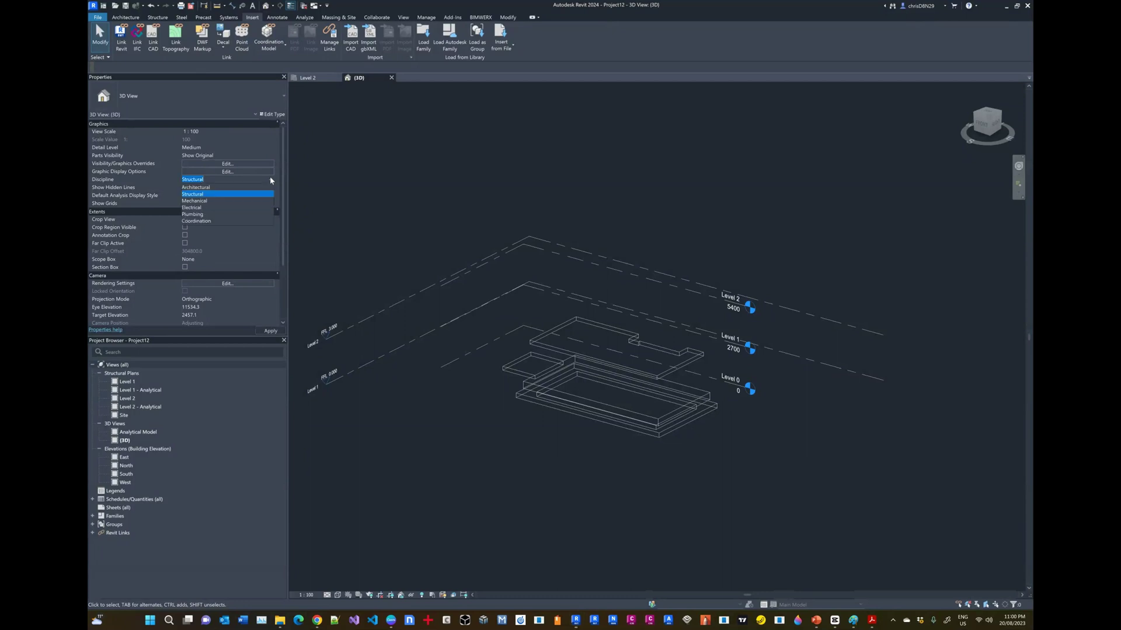
{"action": "left_click", "coordinate": [206, 221]}
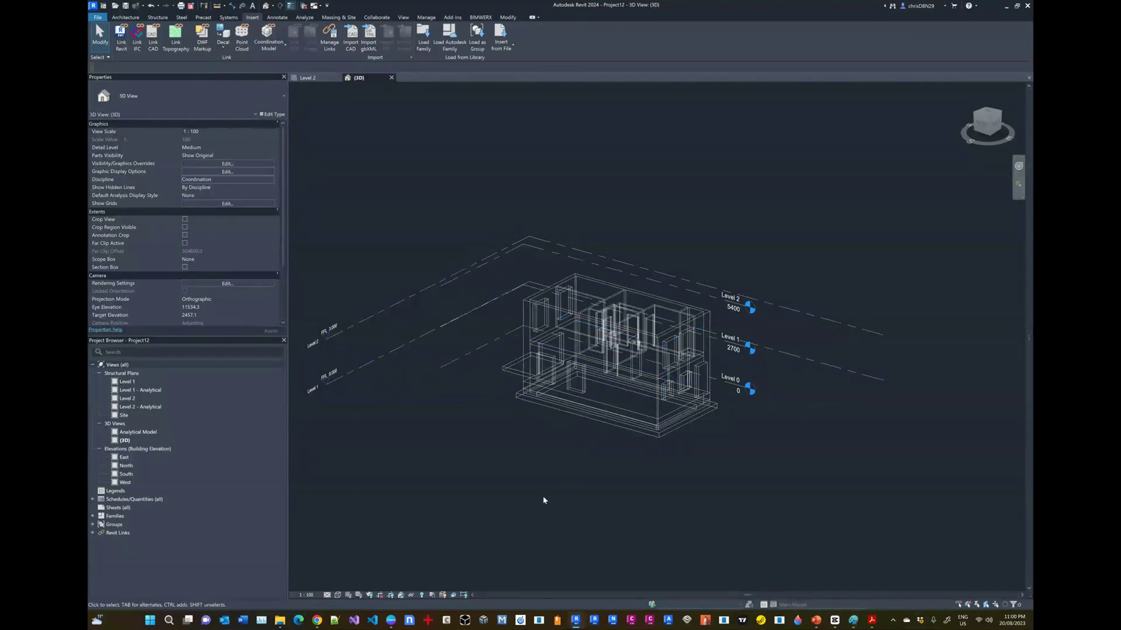
{"action": "left_click", "coordinate": [338, 595]}
{"action": "left_click", "coordinate": [368, 564]}
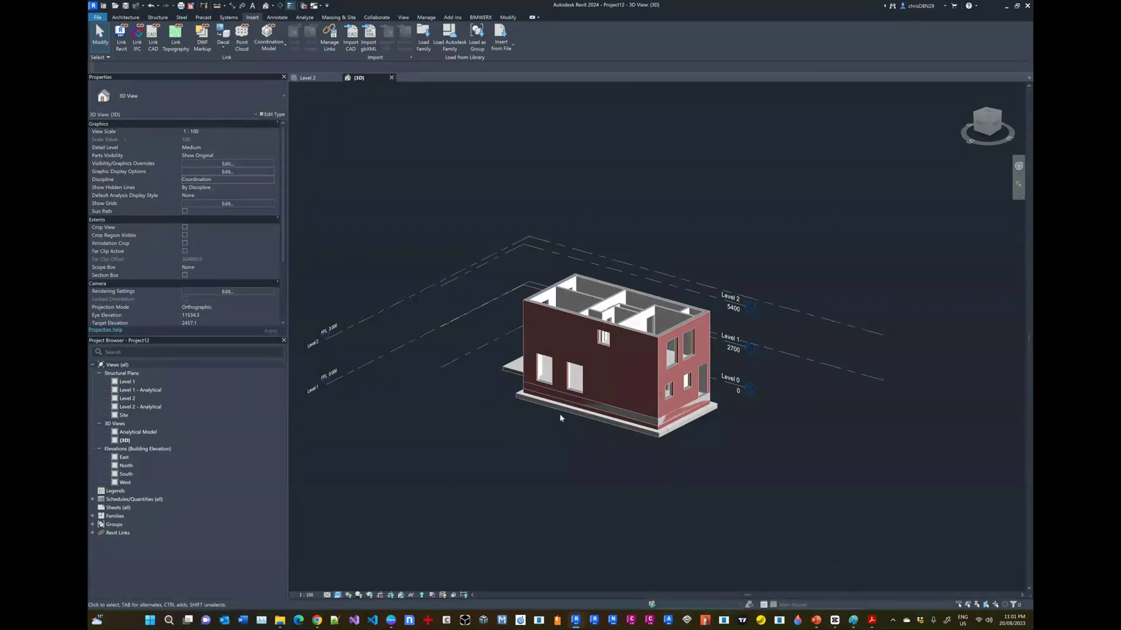
{"action": "scroll", "coordinate": [584, 420], "scroll_direction": "up", "scroll_amount": 2}
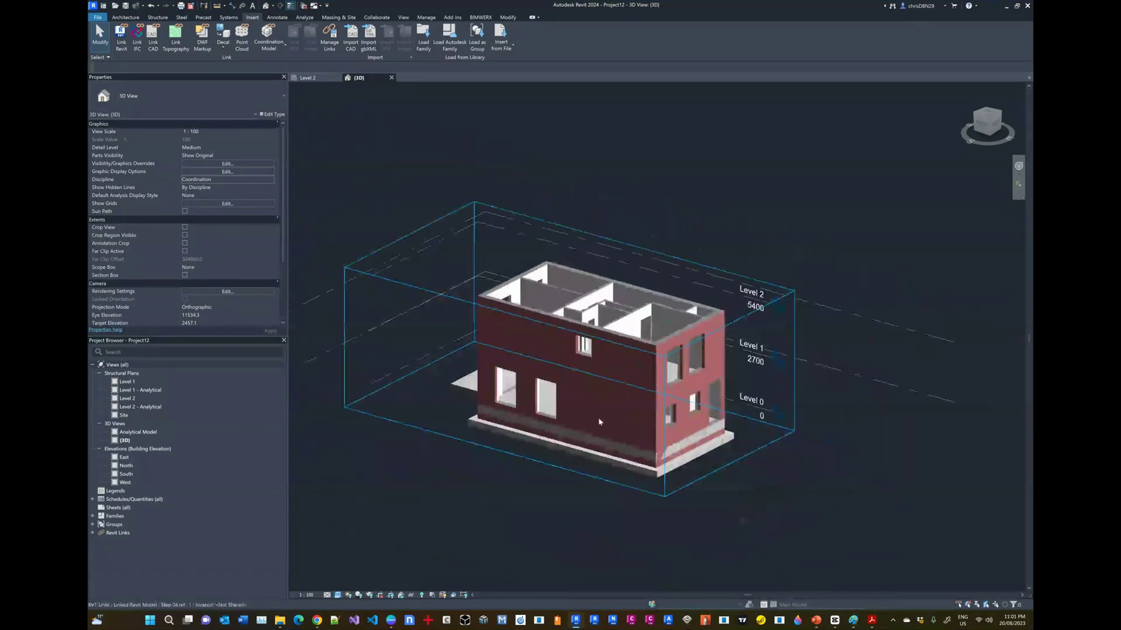
{"action": "middle_click_drag", "start_coordinate": [600, 421], "coordinate": [446, 541], "text": "shift"}
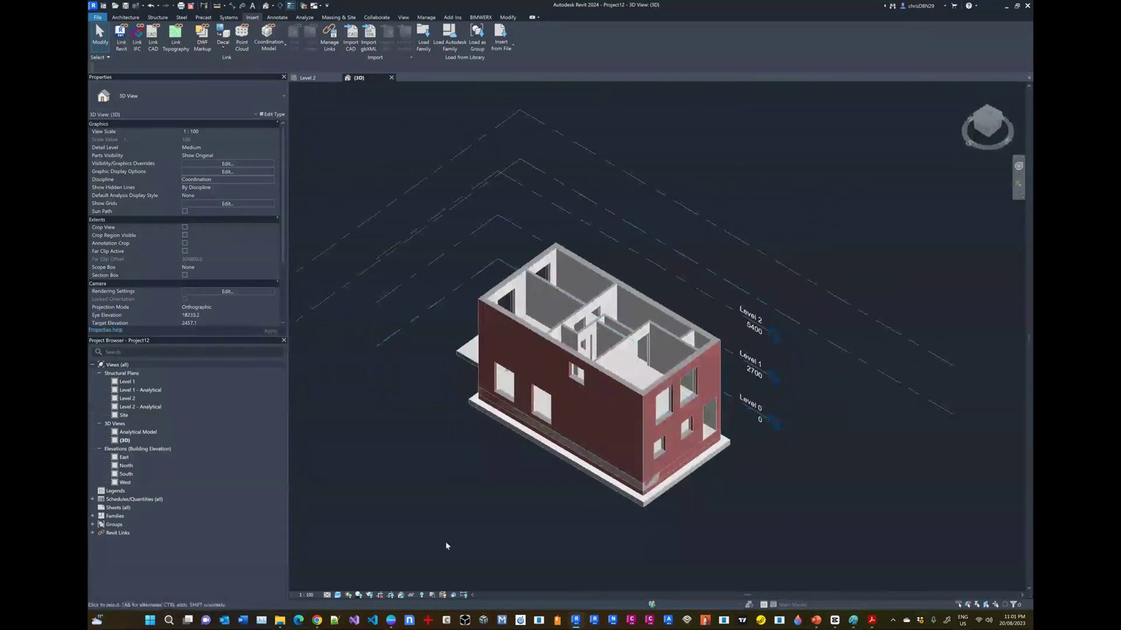
Reveal the hidden elements in the 3D view, inspect them from a lower angle, and leave the reveal mode.
{"action": "left_click", "coordinate": [421, 596]}
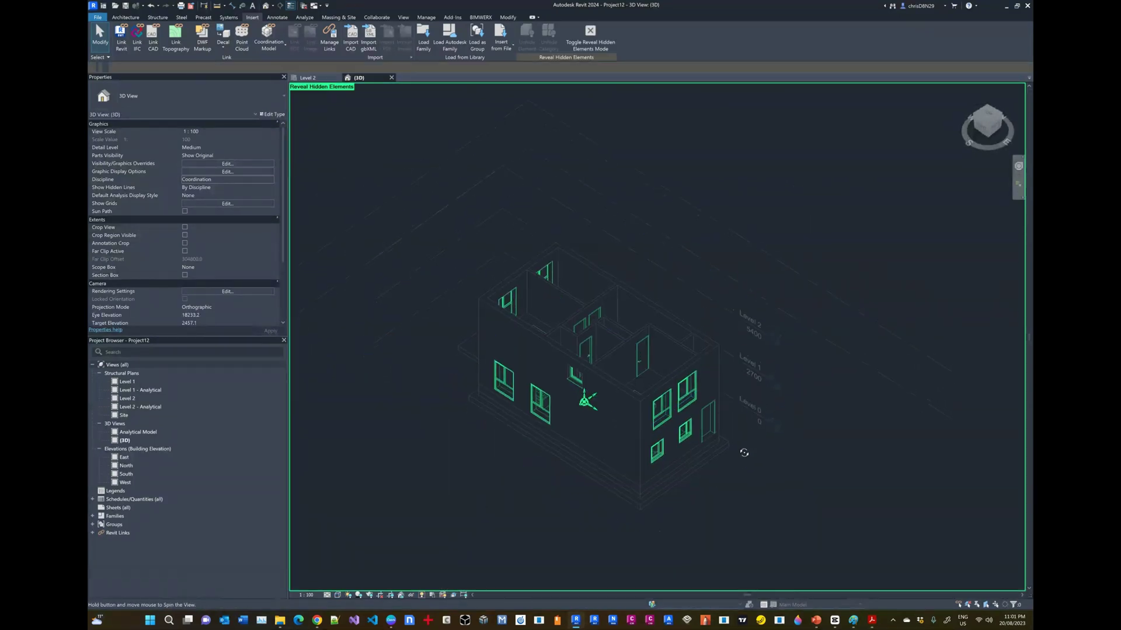
{"action": "middle_click_drag", "start_coordinate": [744, 453], "coordinate": [762, 341], "text": "shift"}
{"action": "left_click", "coordinate": [421, 595]}
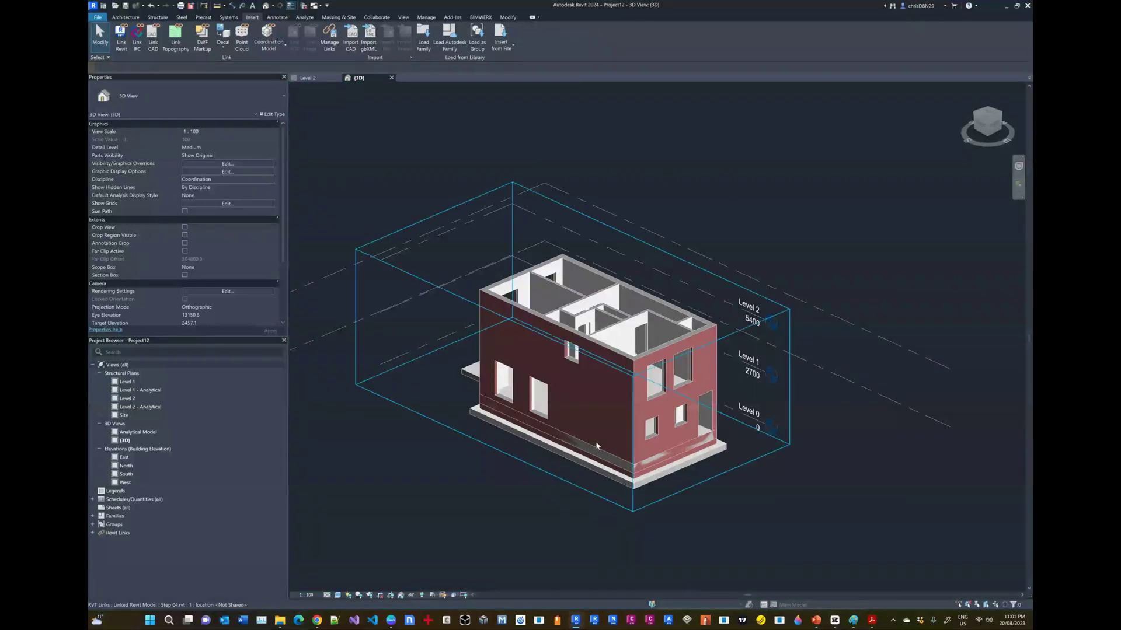
{"action": "middle_click_drag", "start_coordinate": [566, 384], "coordinate": [728, 461], "text": "shift"}
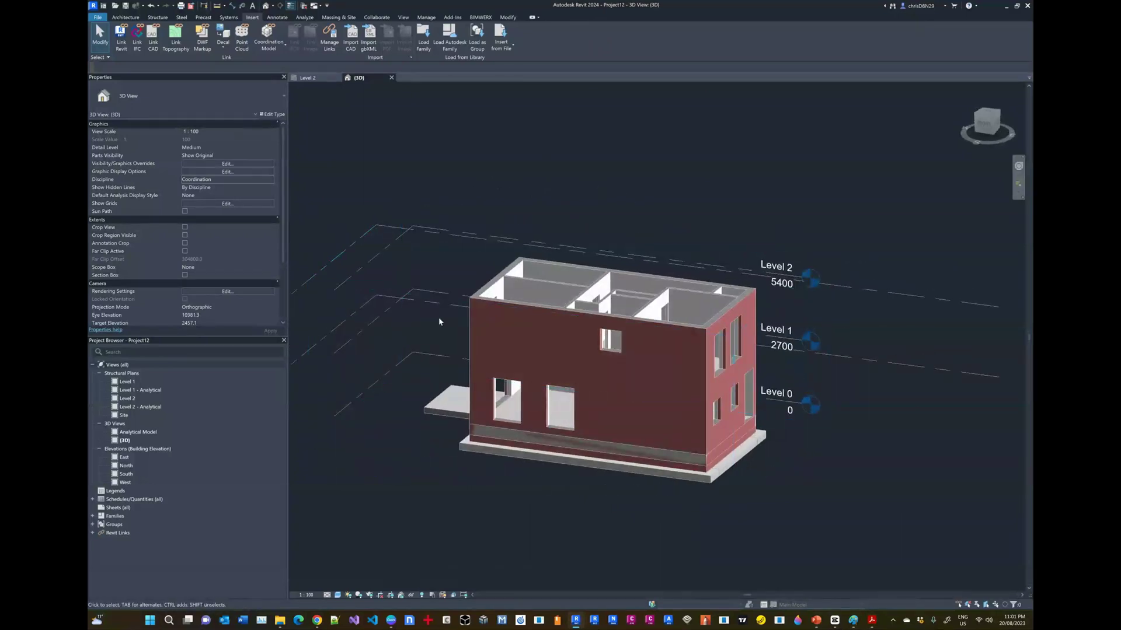
Check the Level 2 structural plan, and open the East elevation and set its view scale to 1:50.
{"action": "left_click", "coordinate": [307, 78]}
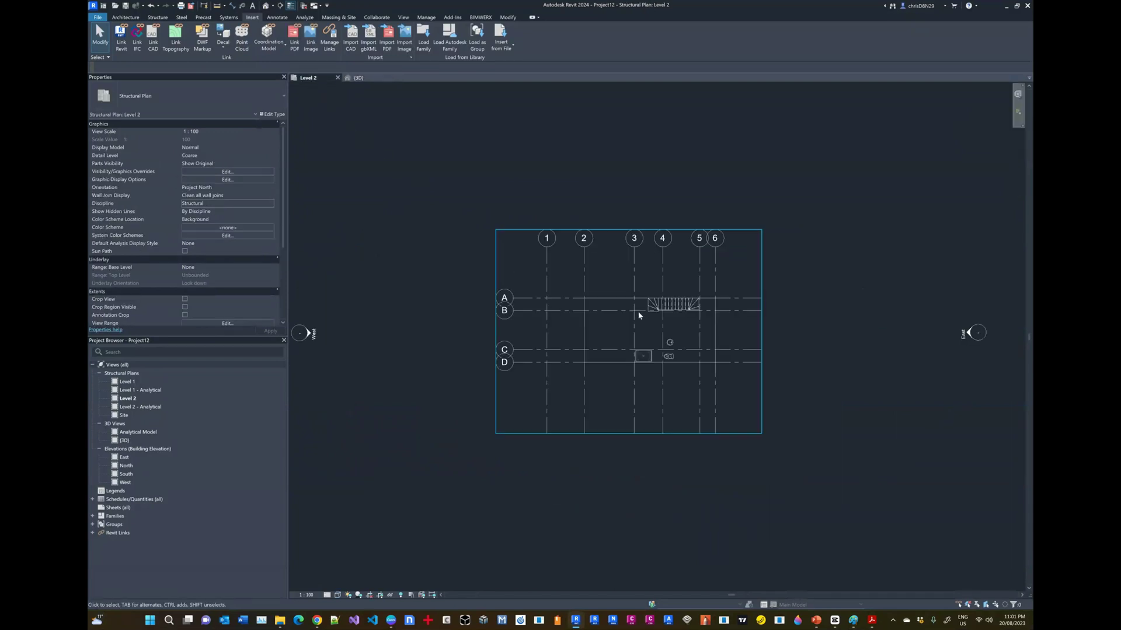
{"action": "scroll", "coordinate": [665, 315], "scroll_direction": "up", "scroll_amount": 1}
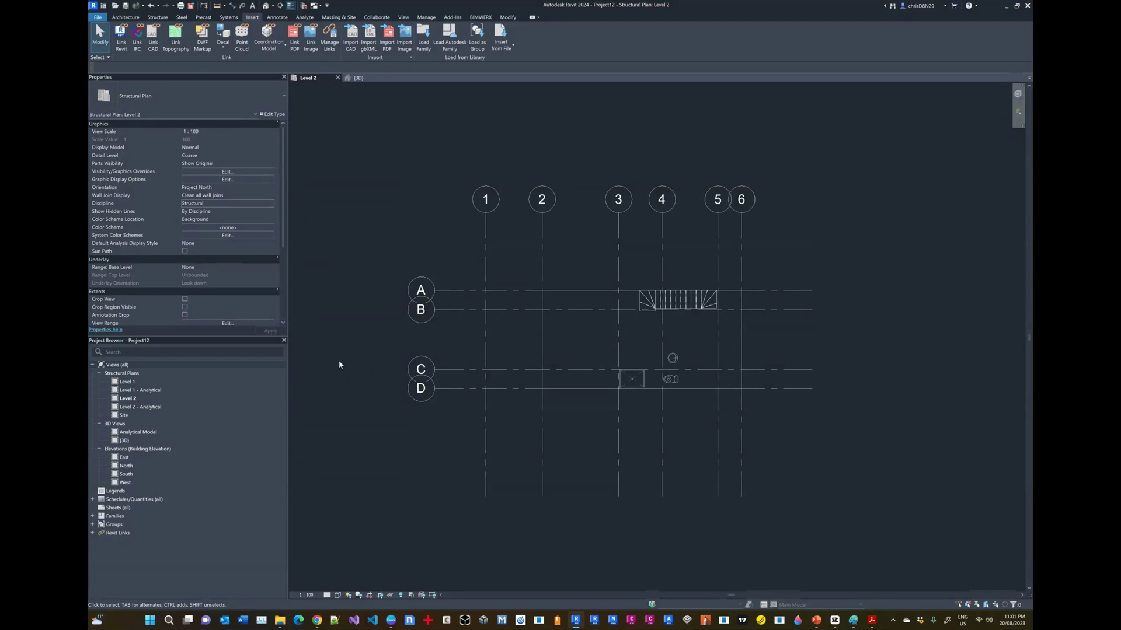
{"action": "double_click", "coordinate": [124, 457]}
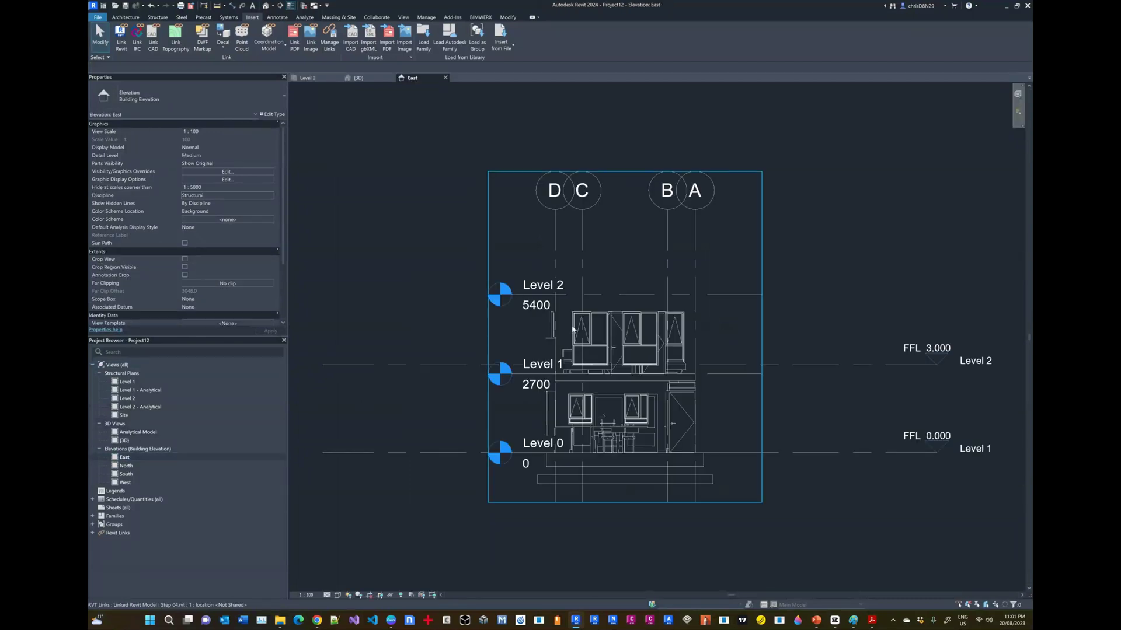
{"action": "scroll", "coordinate": [572, 327], "scroll_direction": "down", "scroll_amount": 1}
{"action": "left_click", "coordinate": [305, 595]}
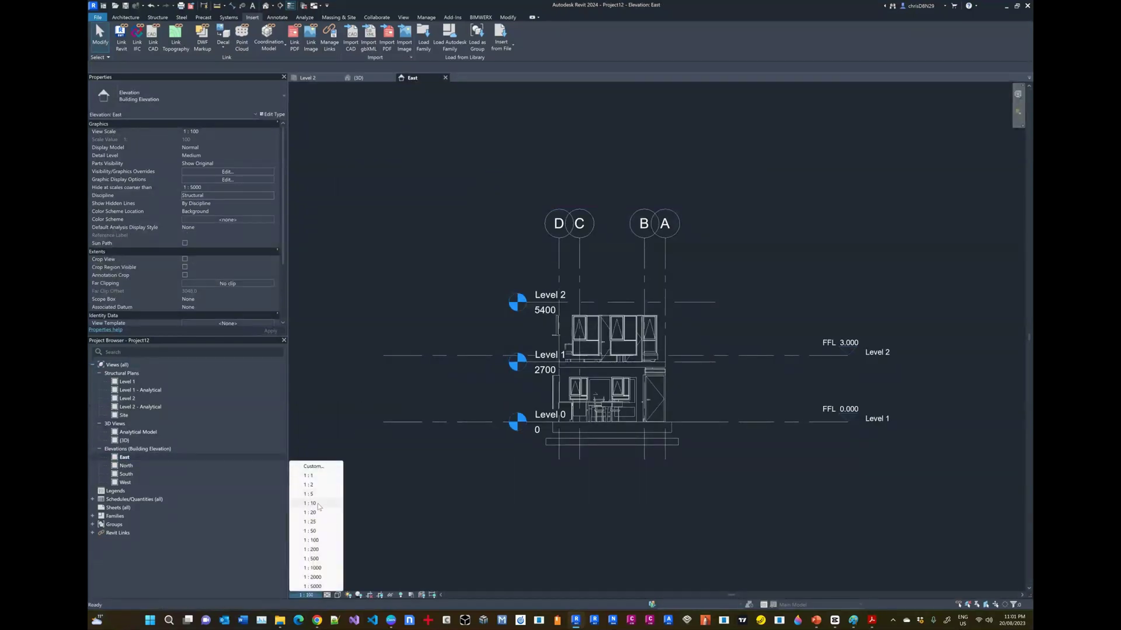
{"action": "left_click", "coordinate": [309, 531]}
{"action": "scroll", "coordinate": [661, 379], "scroll_direction": "up", "scroll_amount": 2}
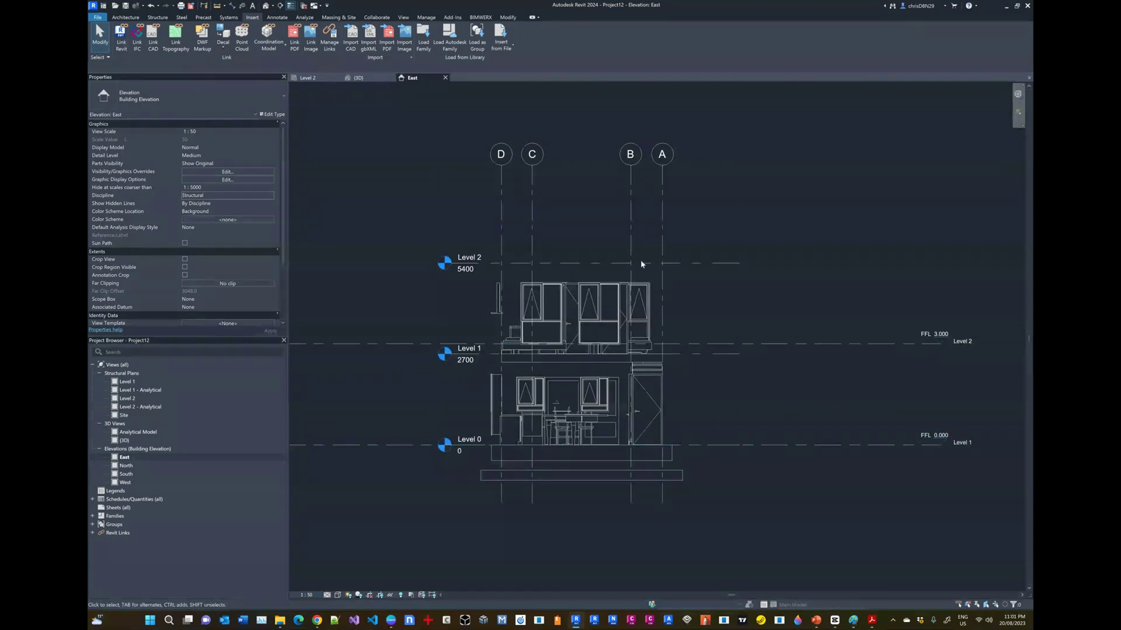
Move the project's Level 2 down onto the linked model's Level 1 line at 2700.
{"action": "left_click", "coordinate": [782, 344]}
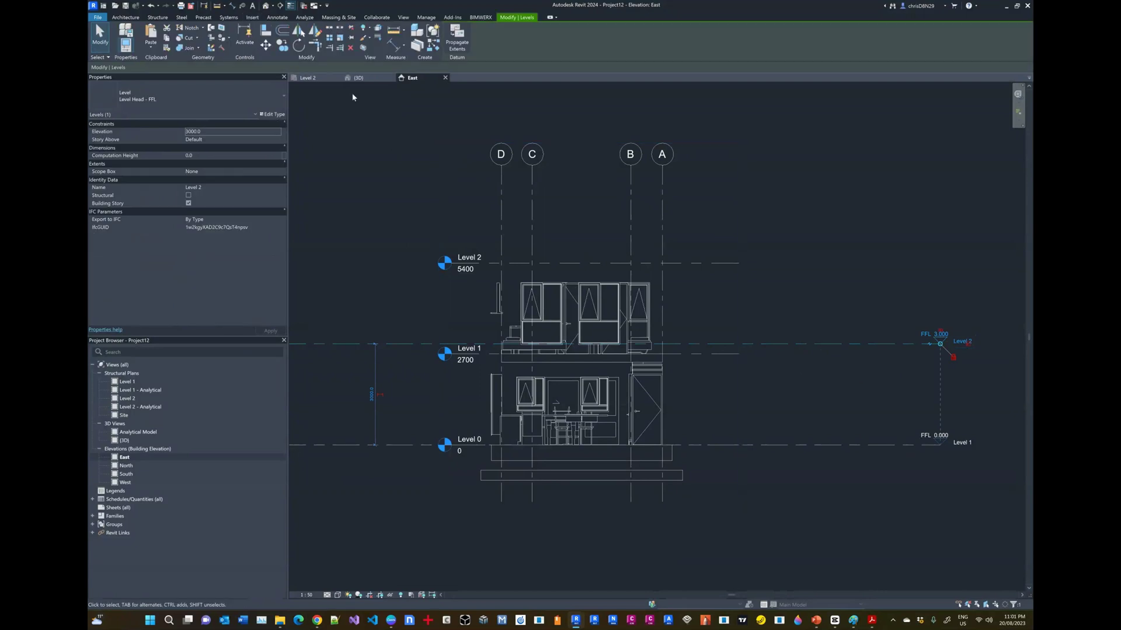
{"action": "left_click", "coordinate": [266, 45]}
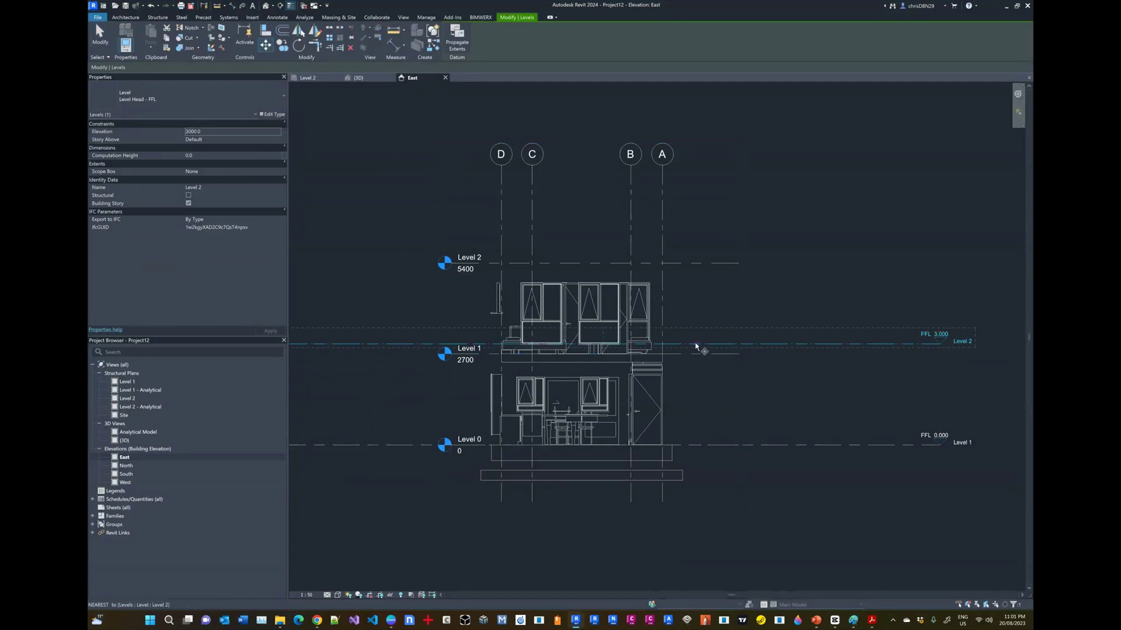
{"action": "left_click", "coordinate": [696, 354]}
{"action": "left_click", "coordinate": [697, 354]}
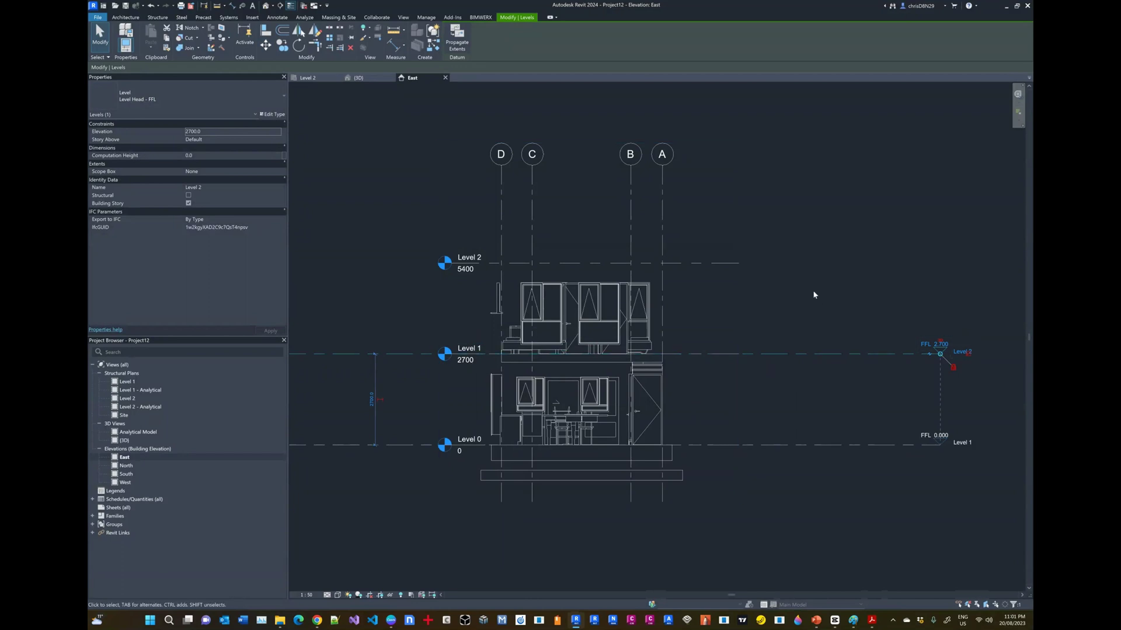
{"action": "key", "text": "Escape"}
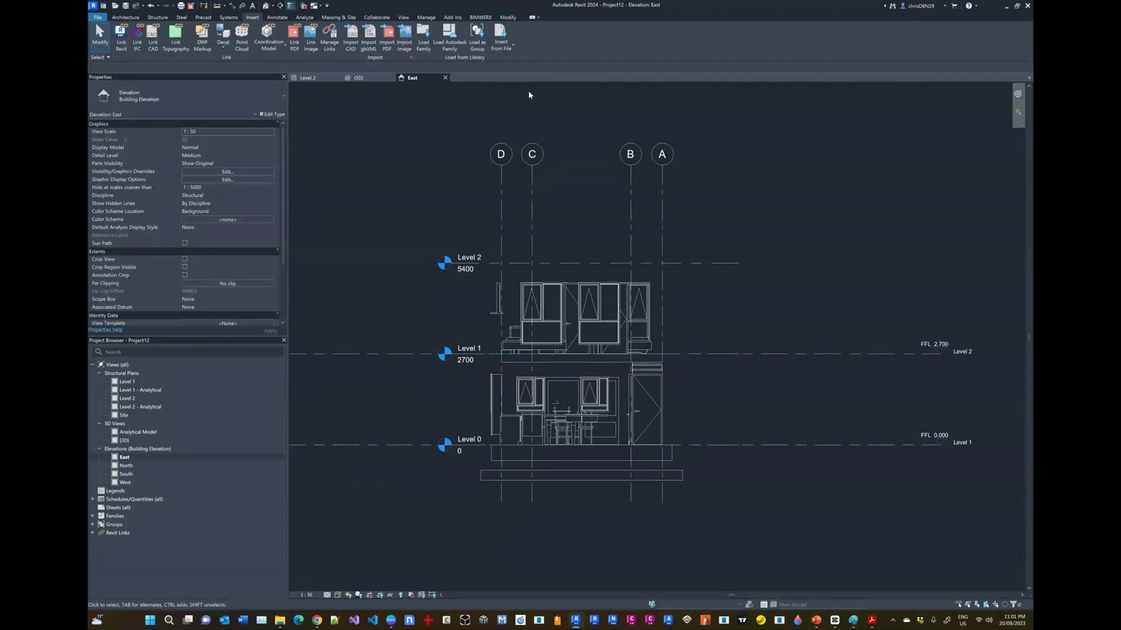
Create a new level at 5400 by picking the linked model's Level 2 line.
{"action": "left_click", "coordinate": [158, 18]}
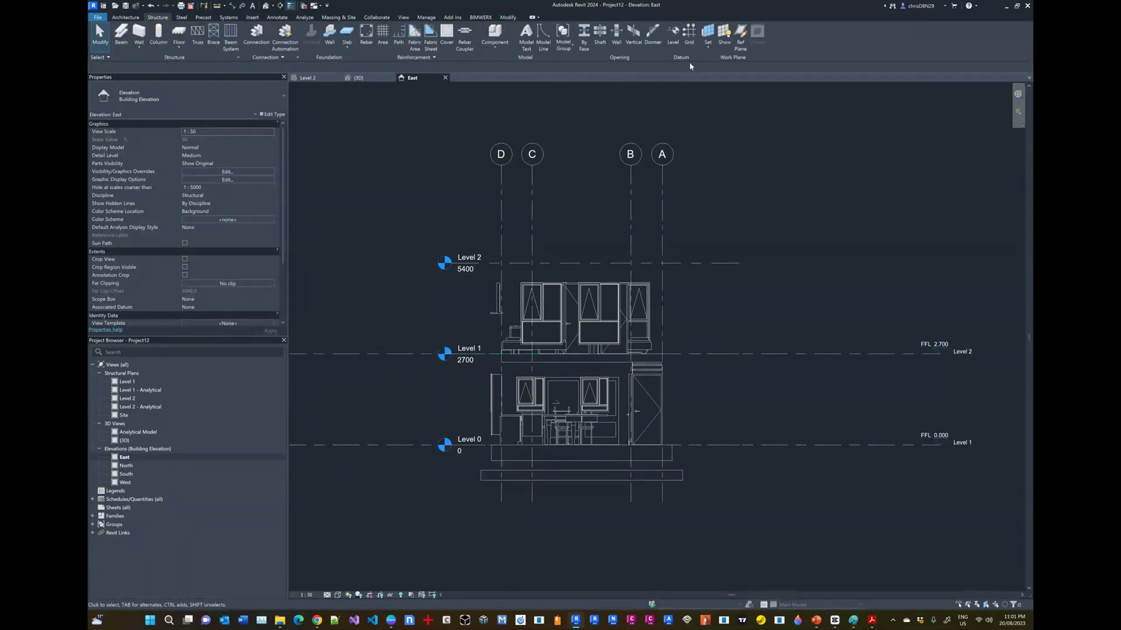
{"action": "key", "text": "l"}
{"action": "key", "text": "l"}
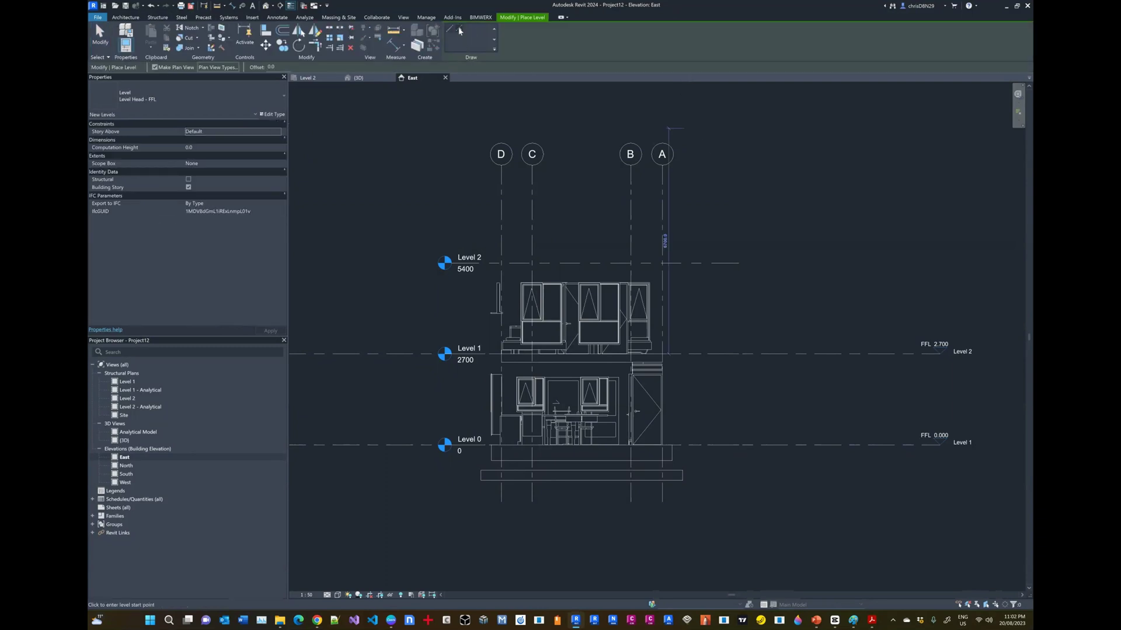
{"action": "left_click", "coordinate": [460, 29]}
{"action": "left_click", "coordinate": [715, 264]}
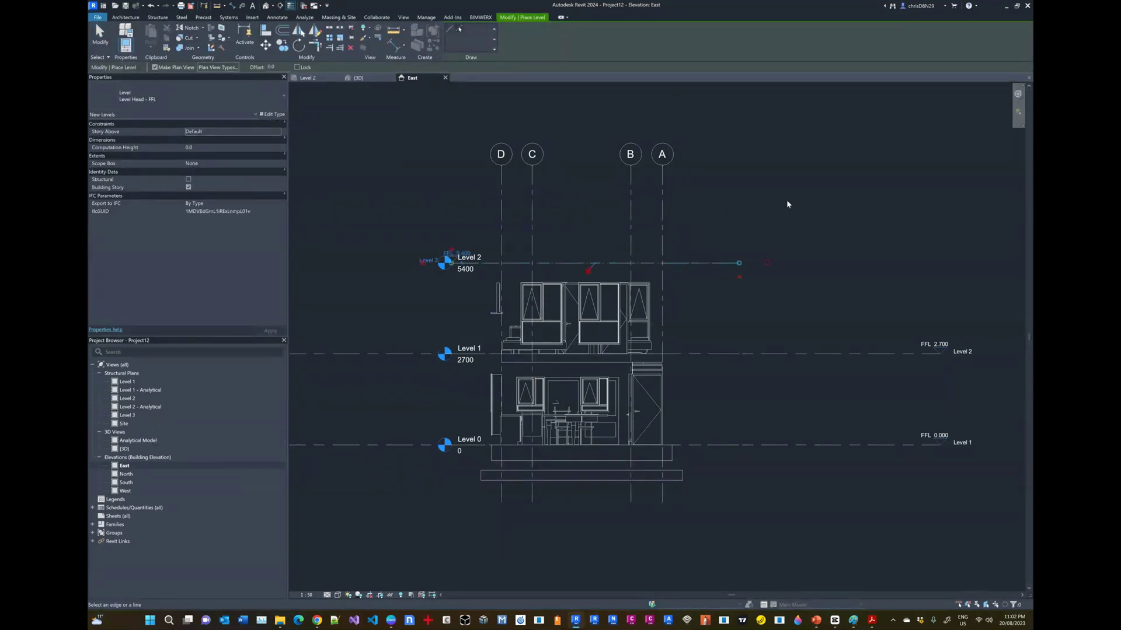
{"action": "key", "text": "Escape"}
{"action": "key", "text": "Escape"}
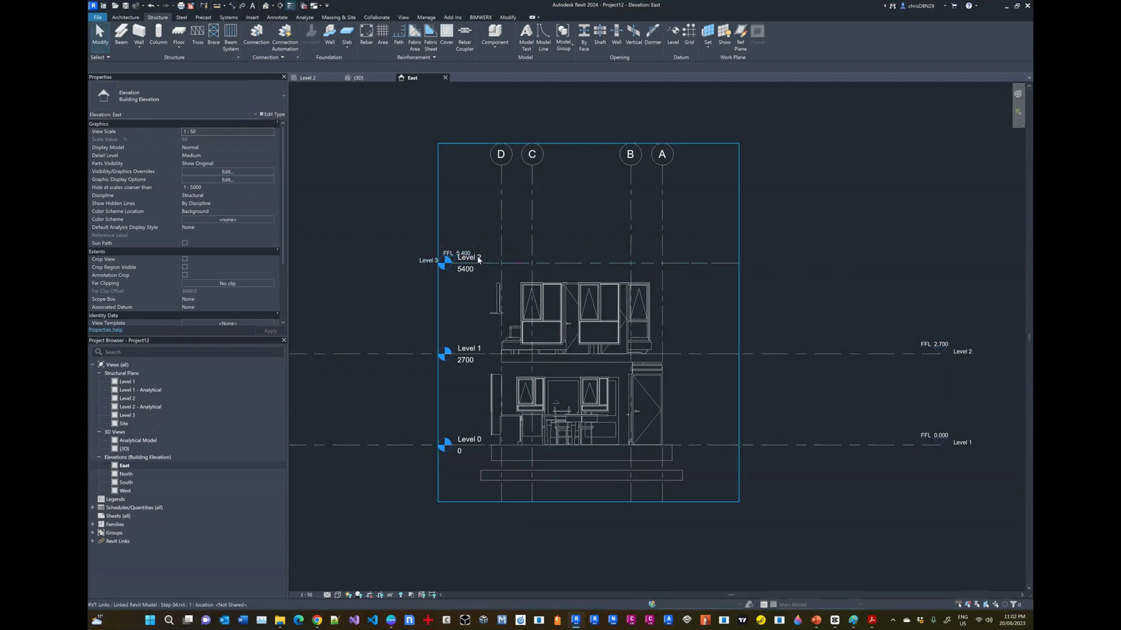
Show the new Level 3's head on the same side as the other project levels and extend both its ends to align with theirs.
{"action": "left_click", "coordinate": [729, 264]}
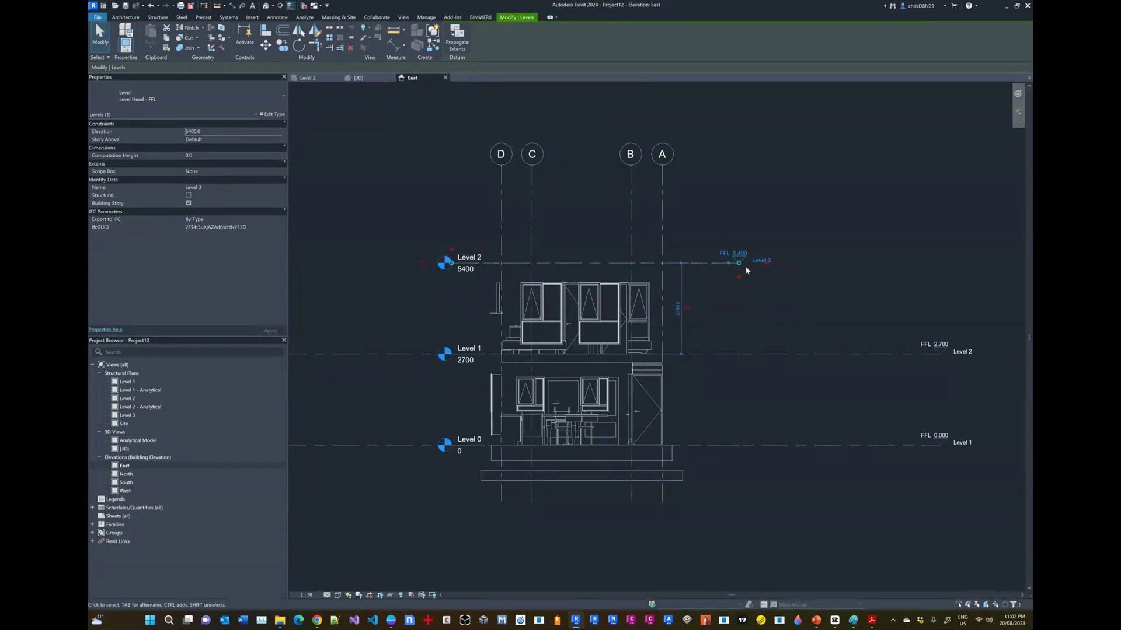
{"action": "left_click_drag", "start_coordinate": [739, 262], "coordinate": [939, 262]}
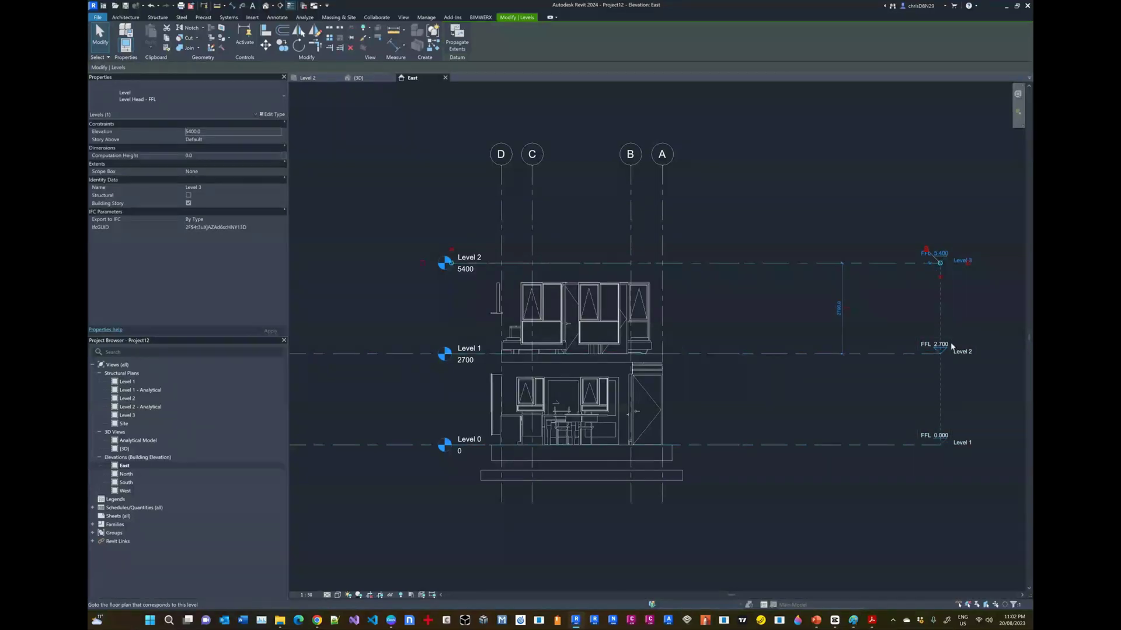
{"action": "scroll", "coordinate": [725, 317], "scroll_direction": "down", "scroll_amount": 2}
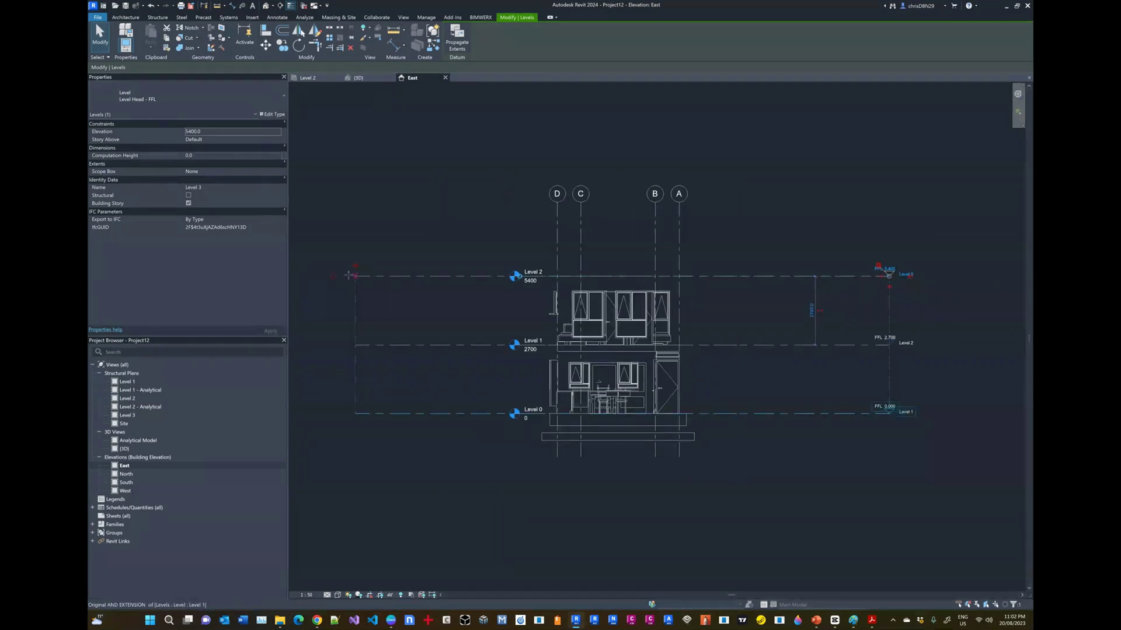
{"action": "key", "text": "l"}
{"action": "key", "text": "l"}
{"action": "left_click", "coordinate": [356, 276]}
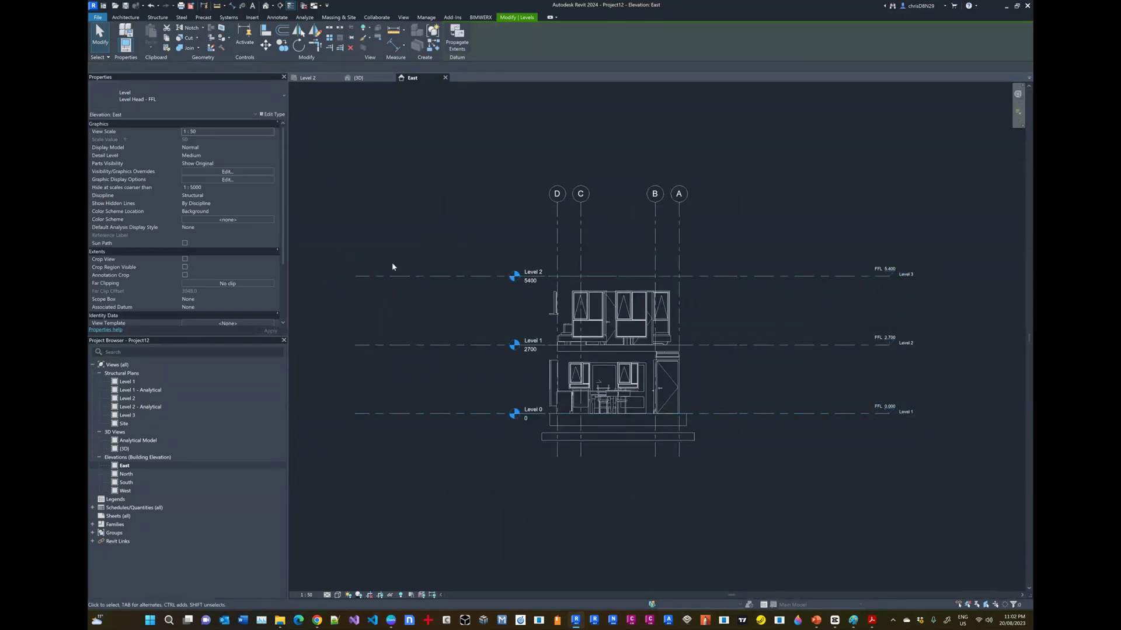
{"action": "key", "text": "Escape"}
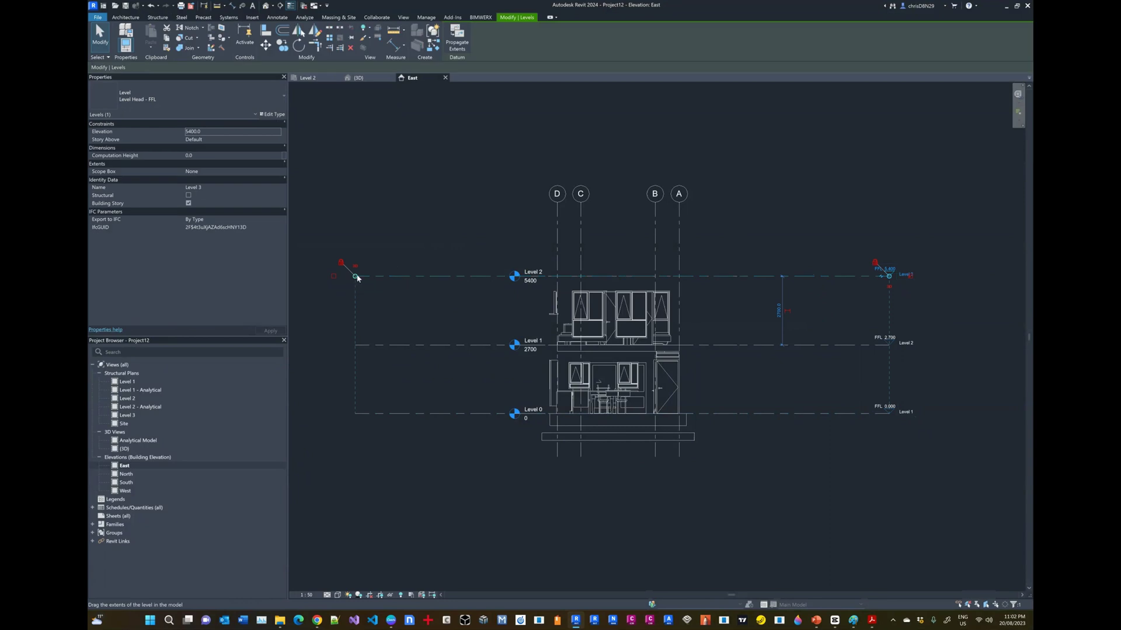
Shorten the aligned project level lines at both ends, bringing them closer to the building.
{"action": "left_click_drag", "start_coordinate": [356, 278], "coordinate": [389, 274]}
{"action": "left_click_drag", "start_coordinate": [462, 274], "coordinate": [464, 275]}
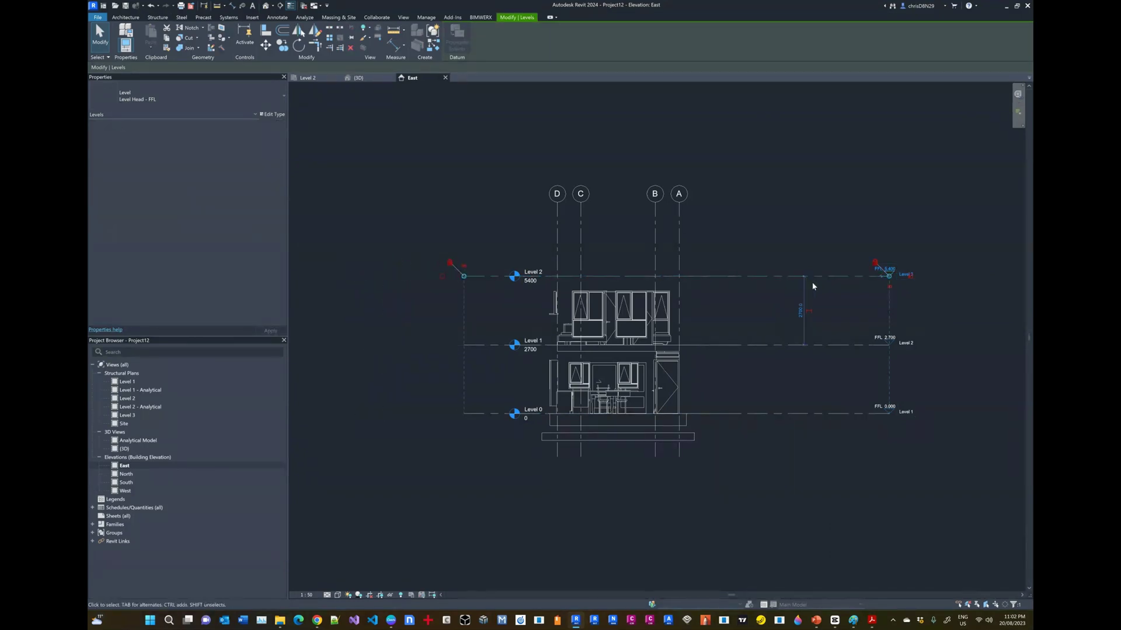
{"action": "left_click_drag", "start_coordinate": [889, 276], "coordinate": [764, 277]}
{"action": "key", "text": "Escape"}
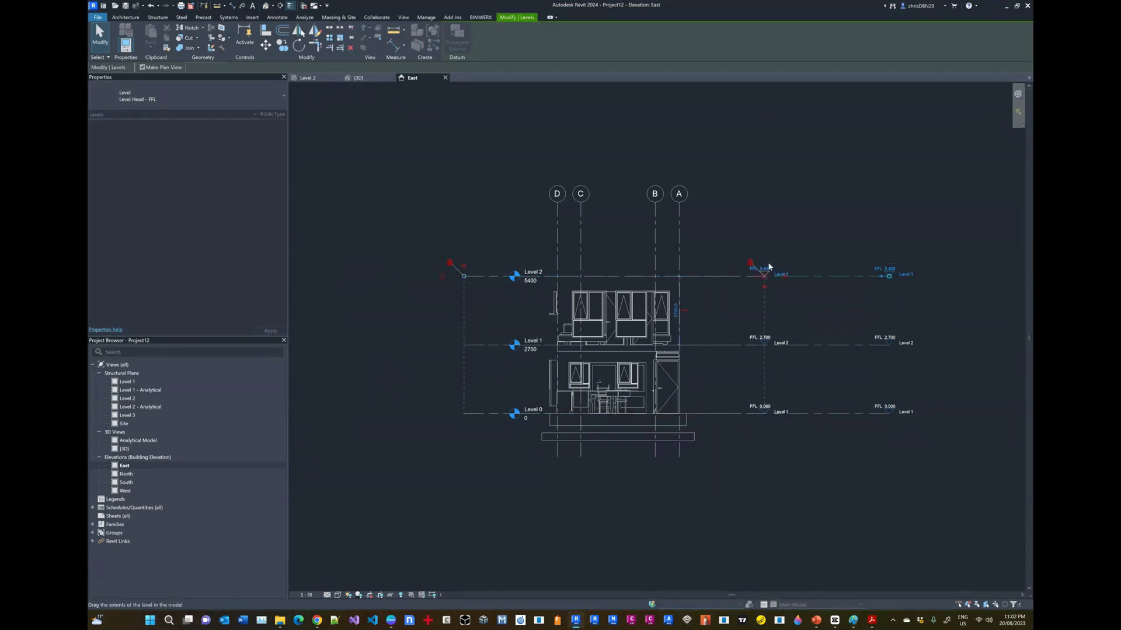
Select the linked model in the East elevation and check how it lines up with the project levels.
{"action": "scroll", "coordinate": [671, 310], "scroll_direction": "up", "scroll_amount": 3}
{"action": "scroll", "coordinate": [674, 304], "scroll_direction": "down", "scroll_amount": 2}
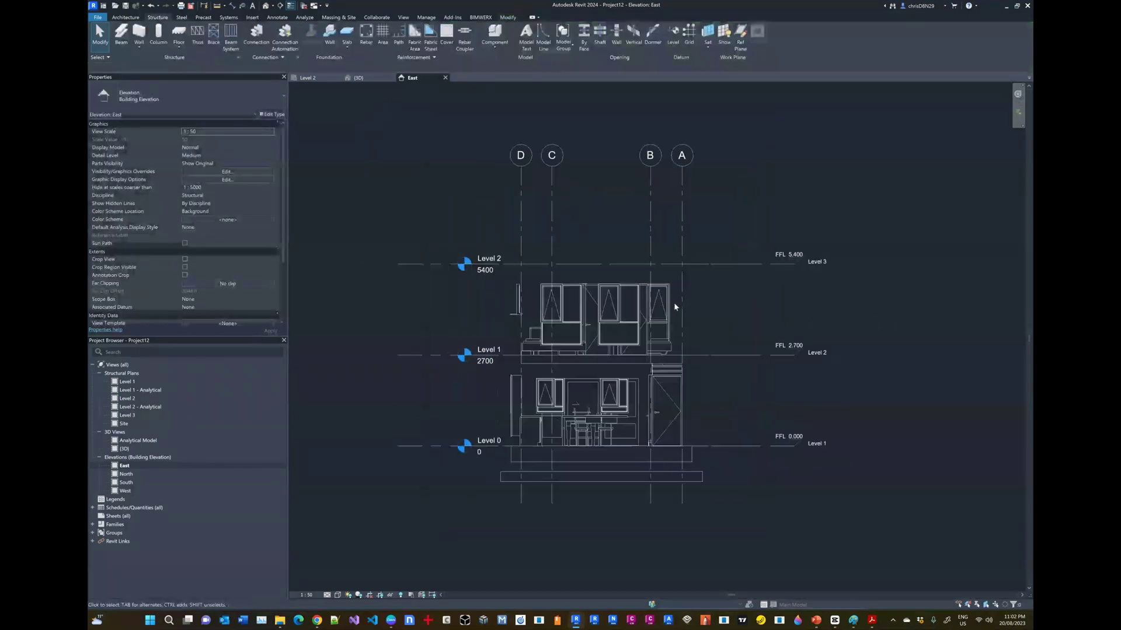
{"action": "scroll", "coordinate": [628, 300], "scroll_direction": "up", "scroll_amount": 2}
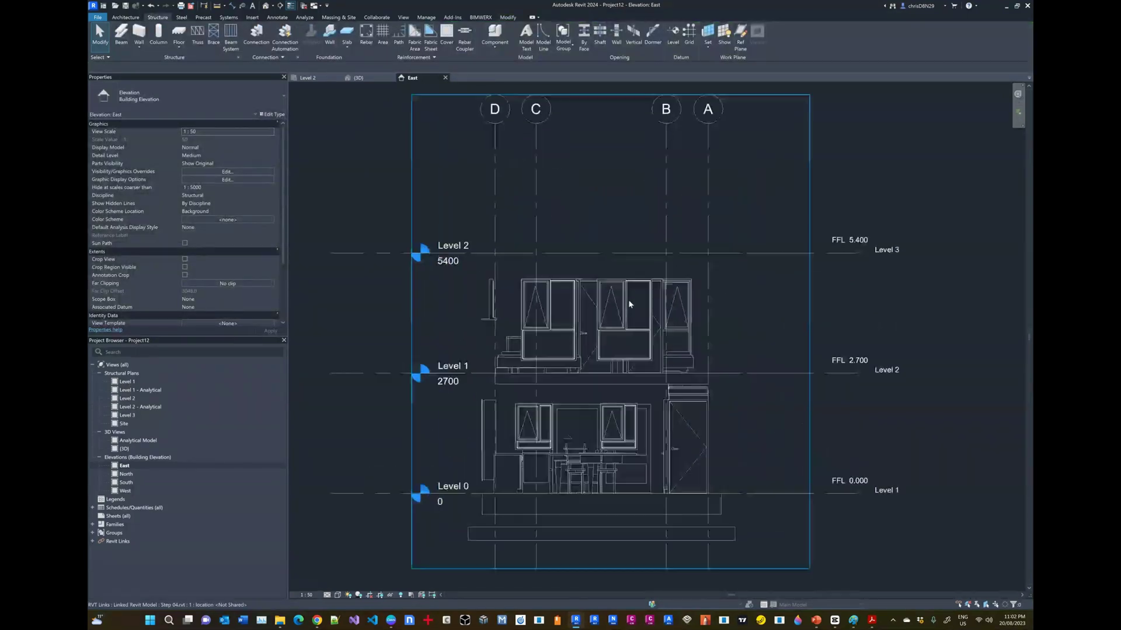
{"action": "left_click", "coordinate": [706, 177]}
{"action": "scroll", "coordinate": [706, 173], "scroll_direction": "down", "scroll_amount": 2}
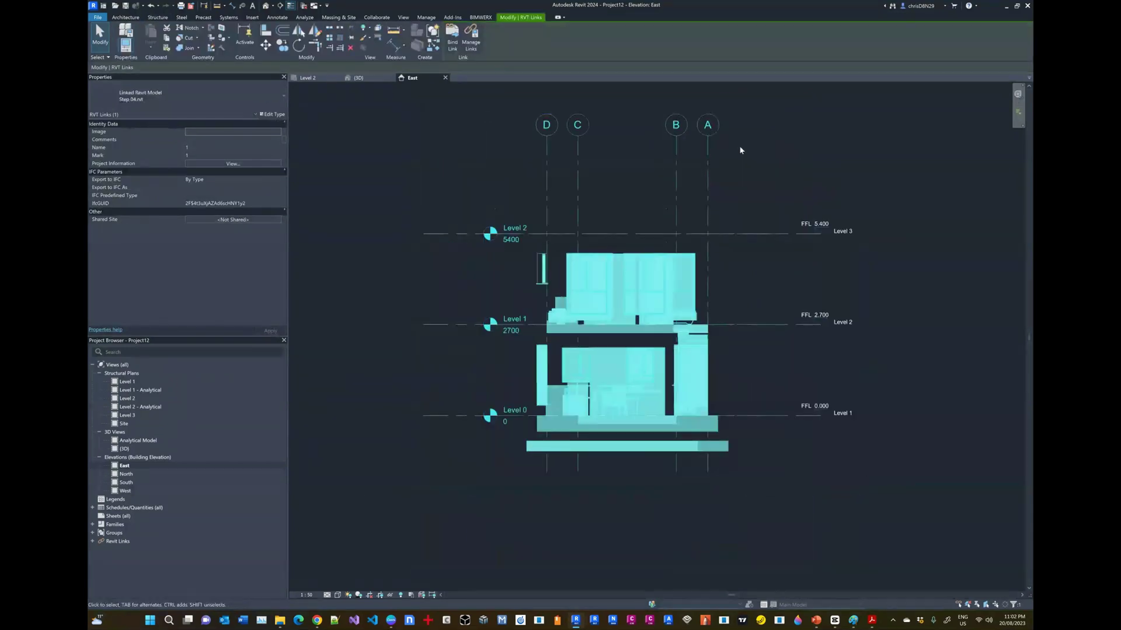
{"action": "scroll", "coordinate": [740, 150], "scroll_direction": "up", "scroll_amount": 1}
{"action": "middle_click_drag", "start_coordinate": [803, 158], "coordinate": [785, 173]}
{"action": "left_click", "coordinate": [855, 157]}
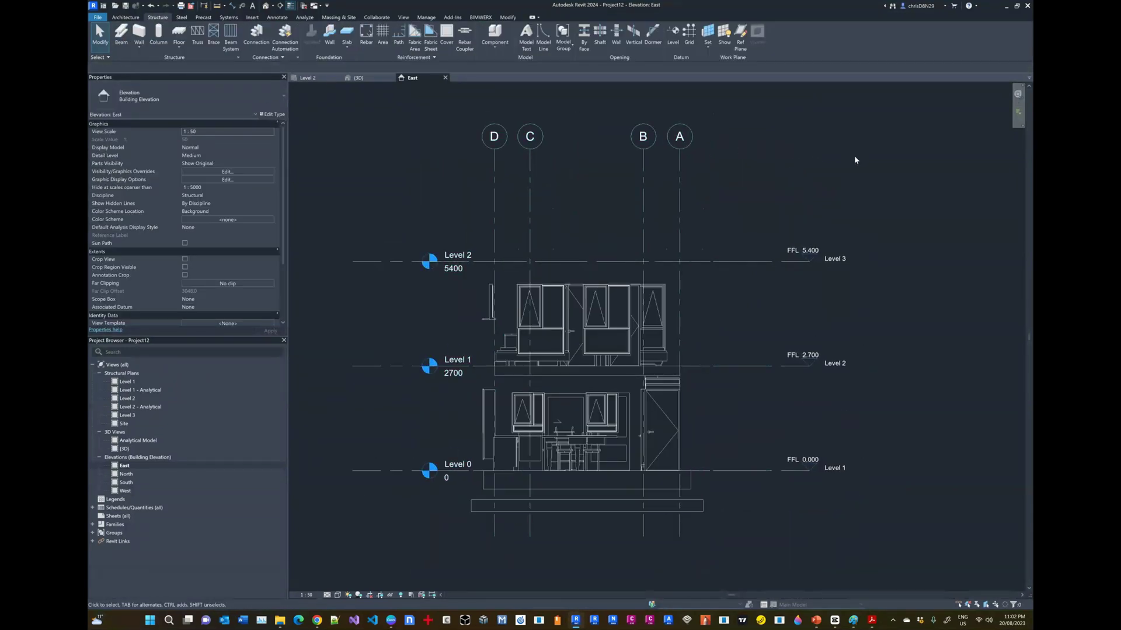
Open the Level 3 structural plan and set its discipline to Coordination.
{"action": "left_click", "coordinate": [308, 77]}
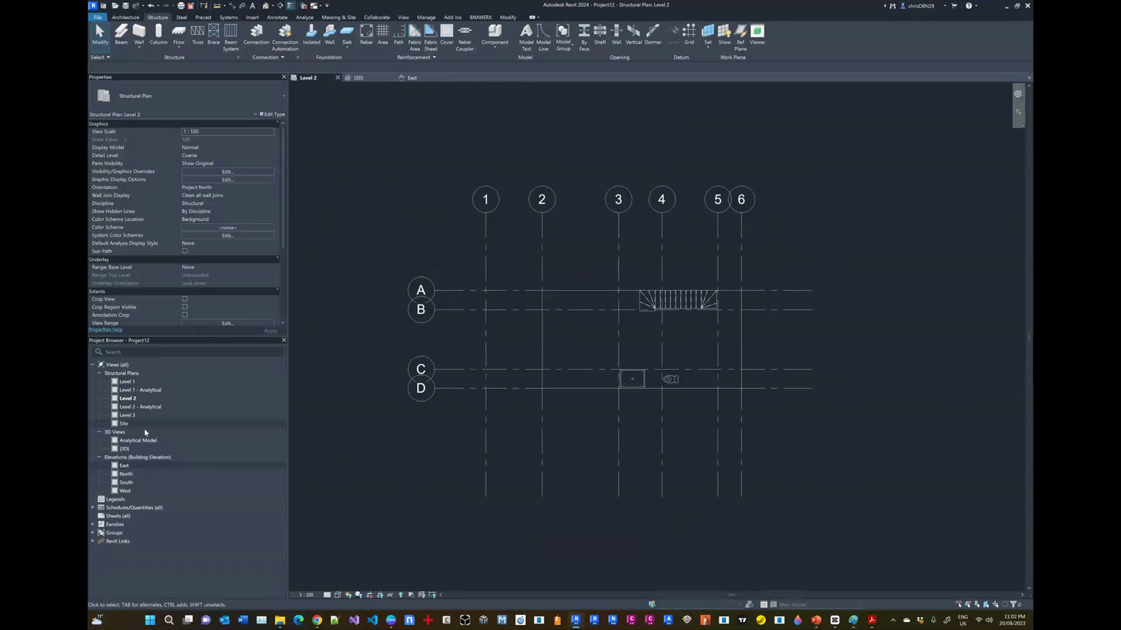
{"action": "double_click", "coordinate": [127, 415]}
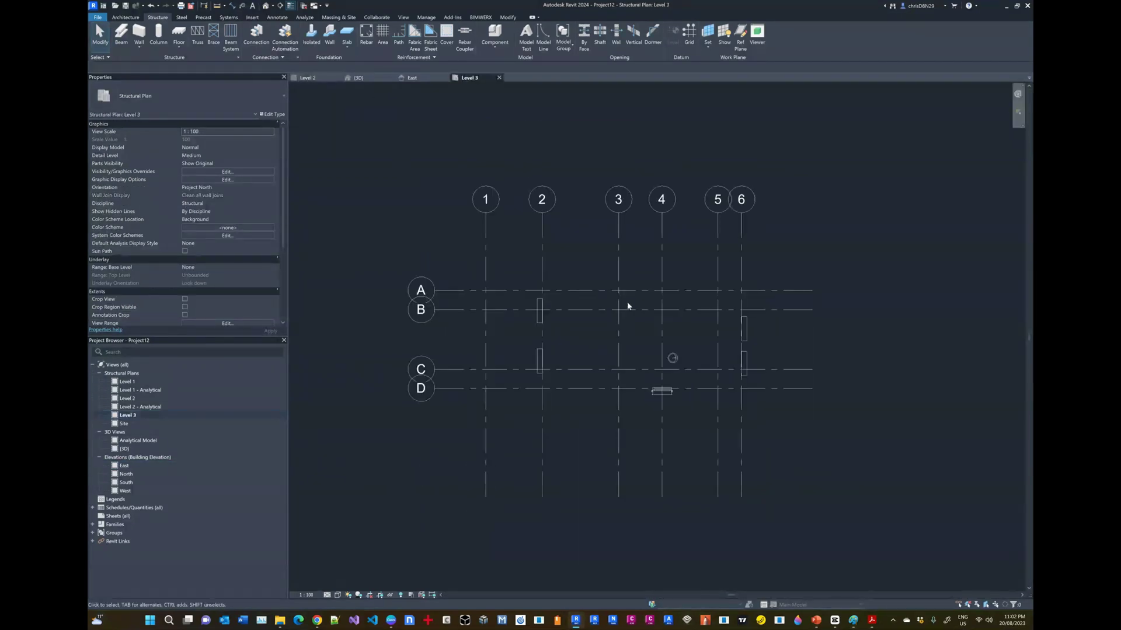
{"action": "left_click", "coordinate": [265, 204]}
{"action": "left_click", "coordinate": [269, 203]}
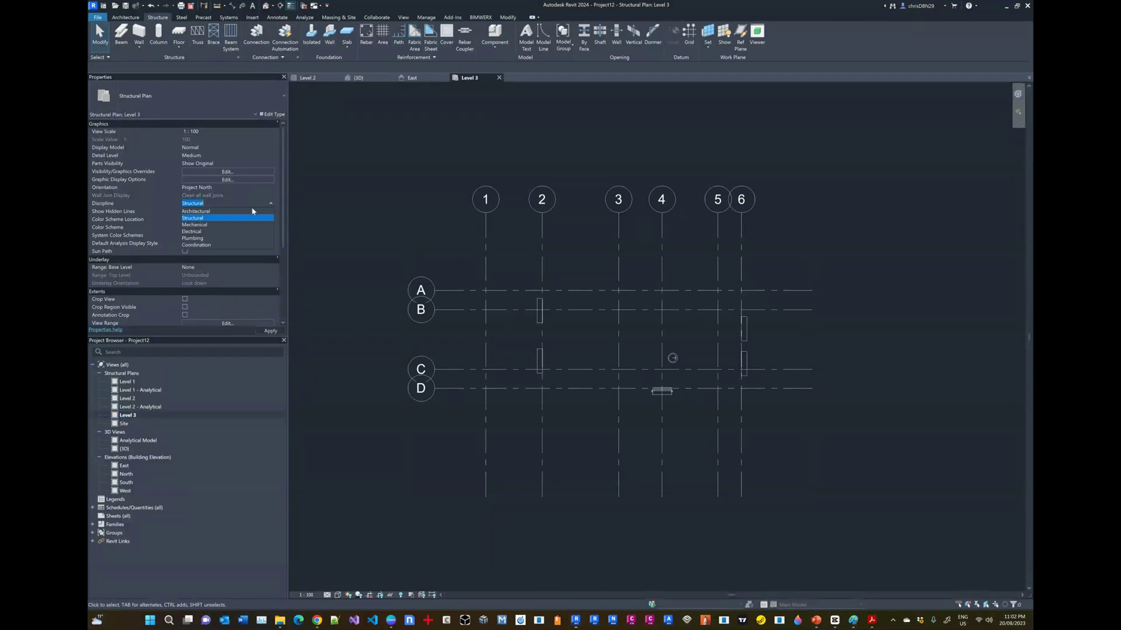
{"action": "left_click", "coordinate": [198, 245]}
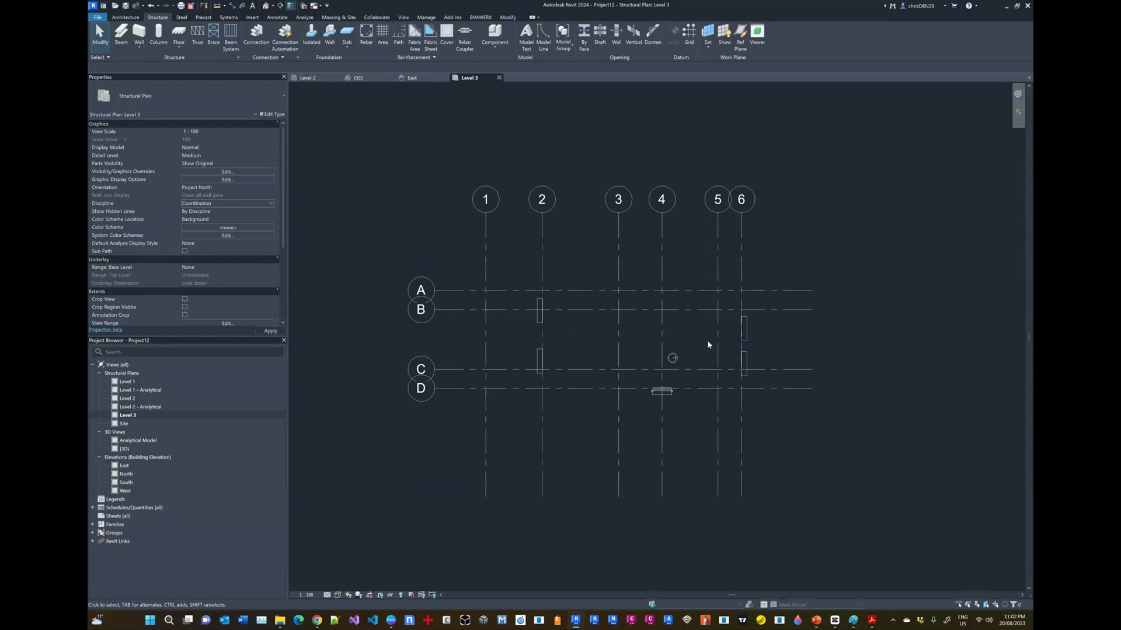
{"action": "scroll", "coordinate": [708, 339], "scroll_direction": "up", "scroll_amount": 3}
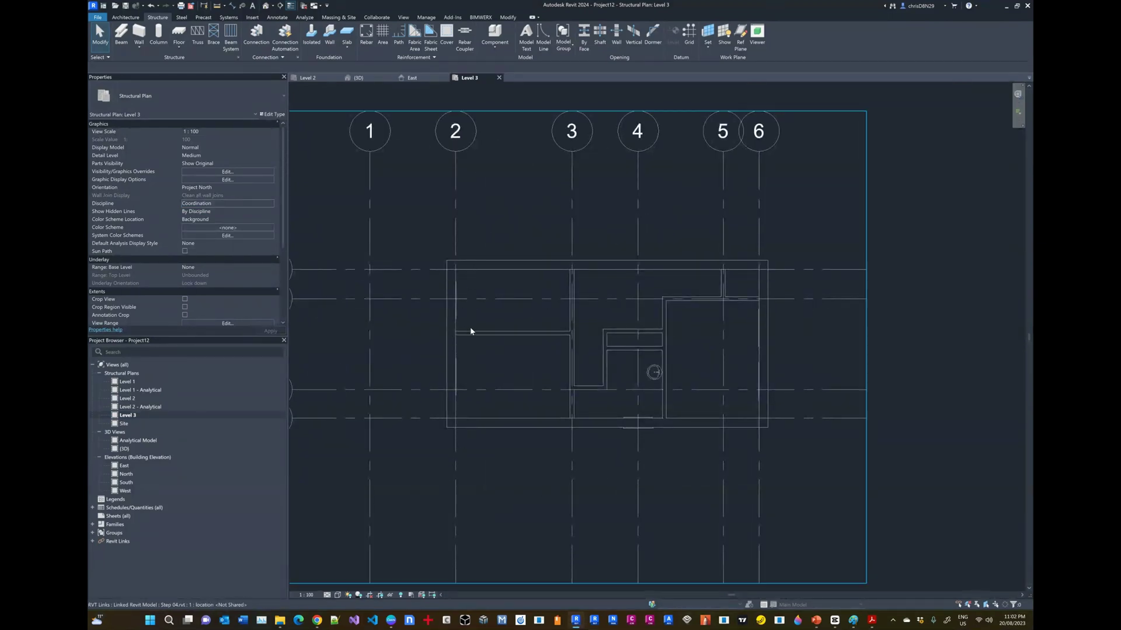
View the linked building in the 3D view, and switch to the Floor Plans.jpg drawing in Paint.
{"action": "left_click", "coordinate": [358, 78]}
{"action": "scroll", "coordinate": [683, 304], "scroll_direction": "up", "scroll_amount": 2}
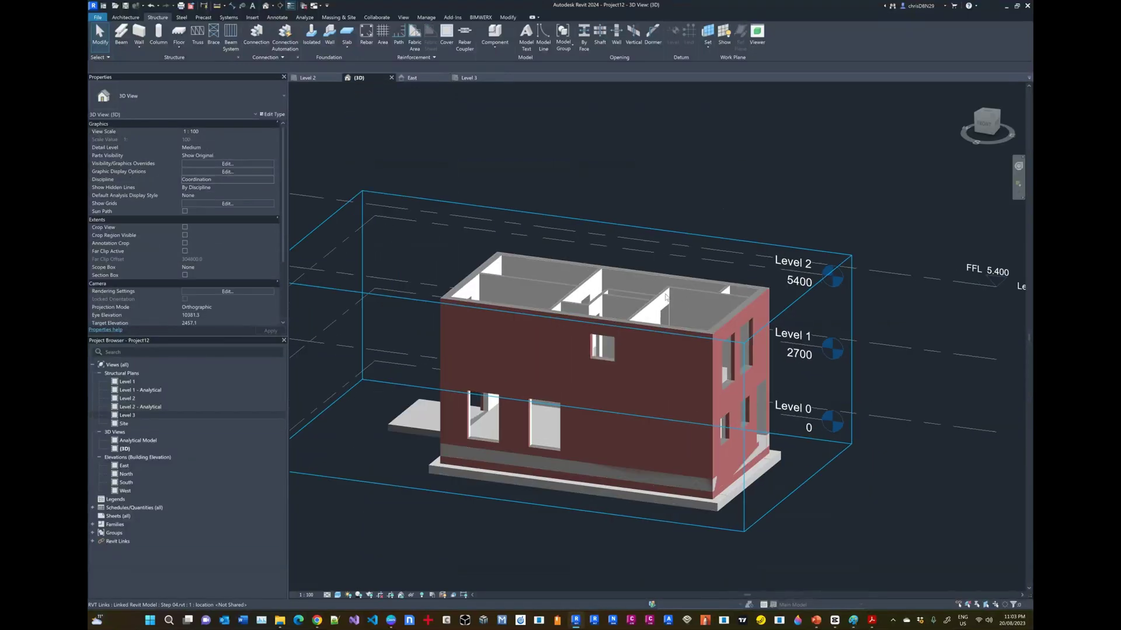
{"action": "middle_click_drag", "start_coordinate": [683, 317], "coordinate": [656, 315], "text": "shift"}
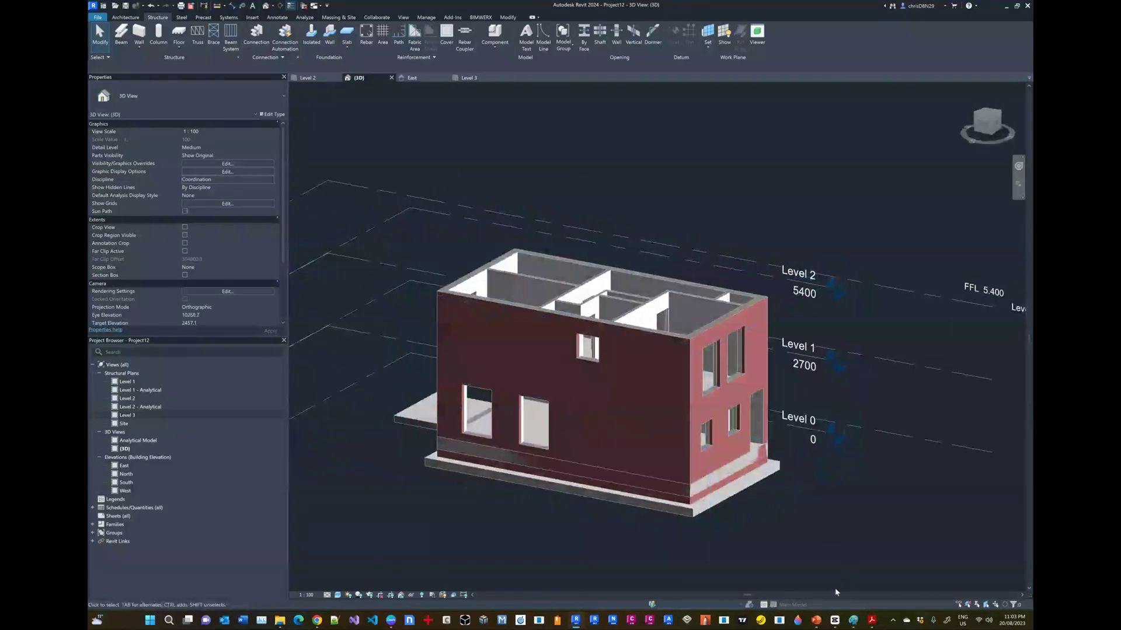
{"action": "left_click", "coordinate": [849, 622]}
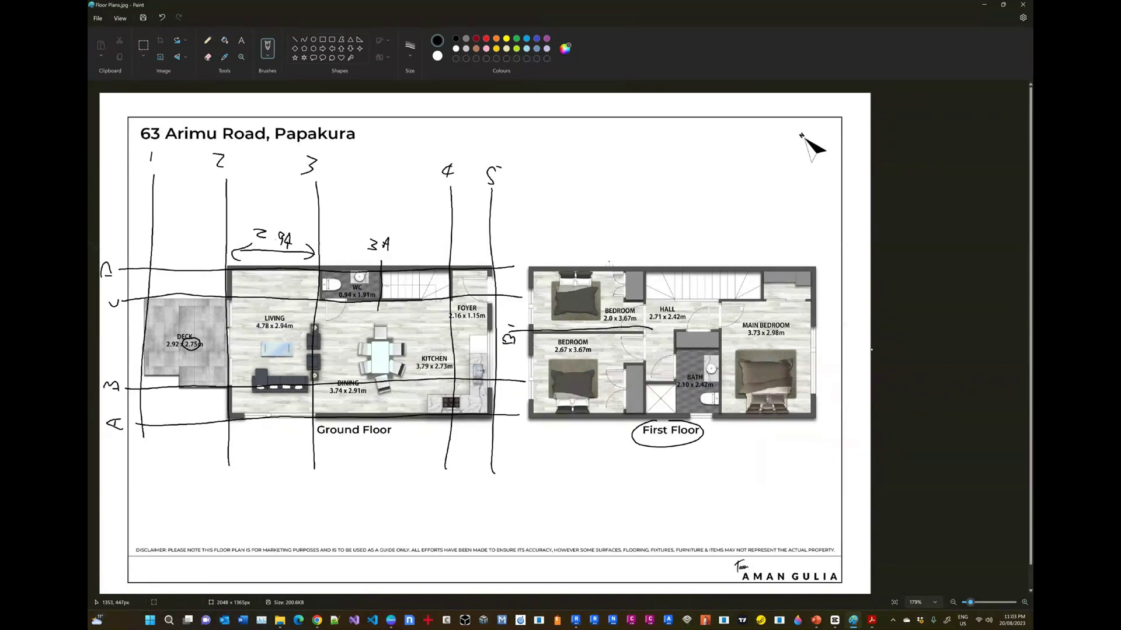
Switch back to Revit and examine the upper-floor walls of the linked building in the 3D view.
{"action": "key", "text": "alt+Tab"}
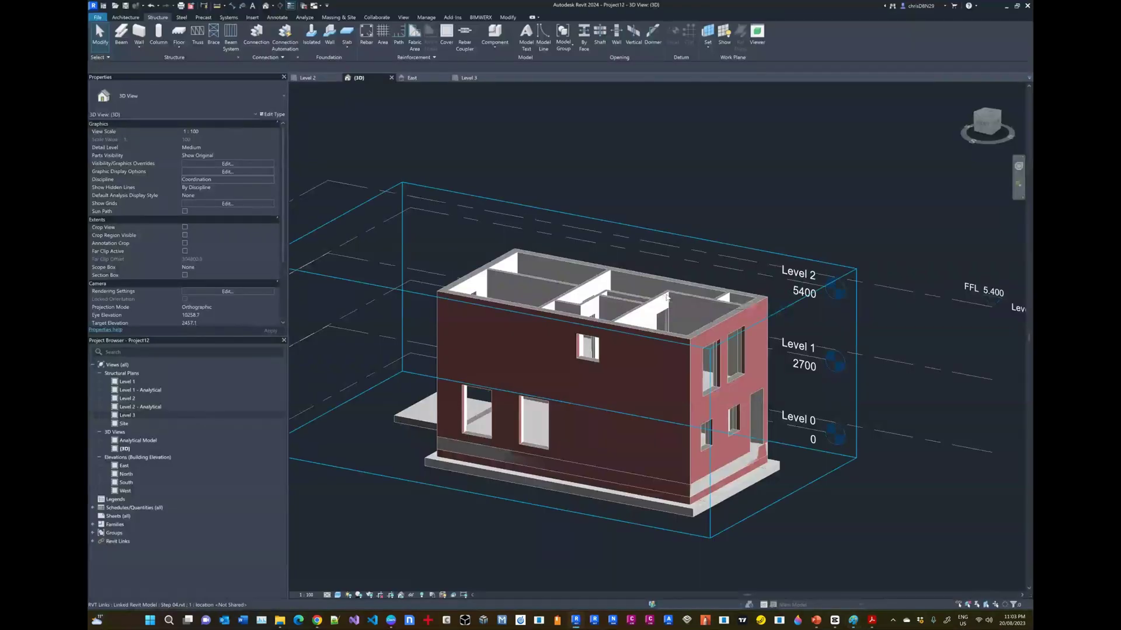
{"action": "scroll", "coordinate": [667, 298], "scroll_direction": "down", "scroll_amount": 3}
{"action": "scroll", "coordinate": [586, 295], "scroll_direction": "up", "scroll_amount": 5}
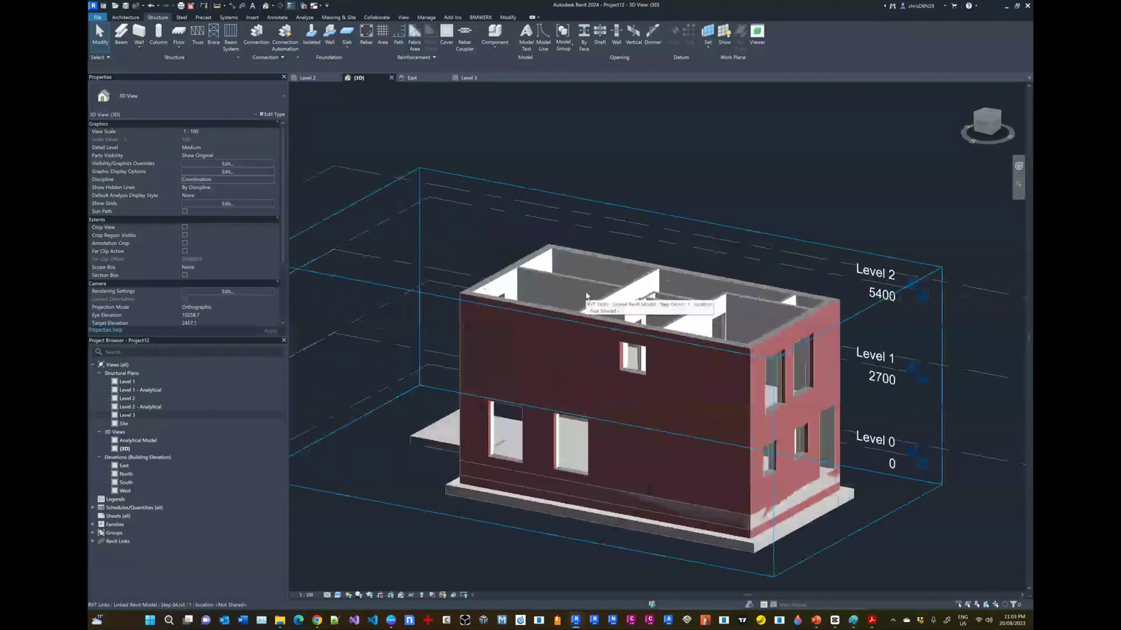
{"action": "scroll", "coordinate": [562, 271], "scroll_direction": "up", "scroll_amount": 4}
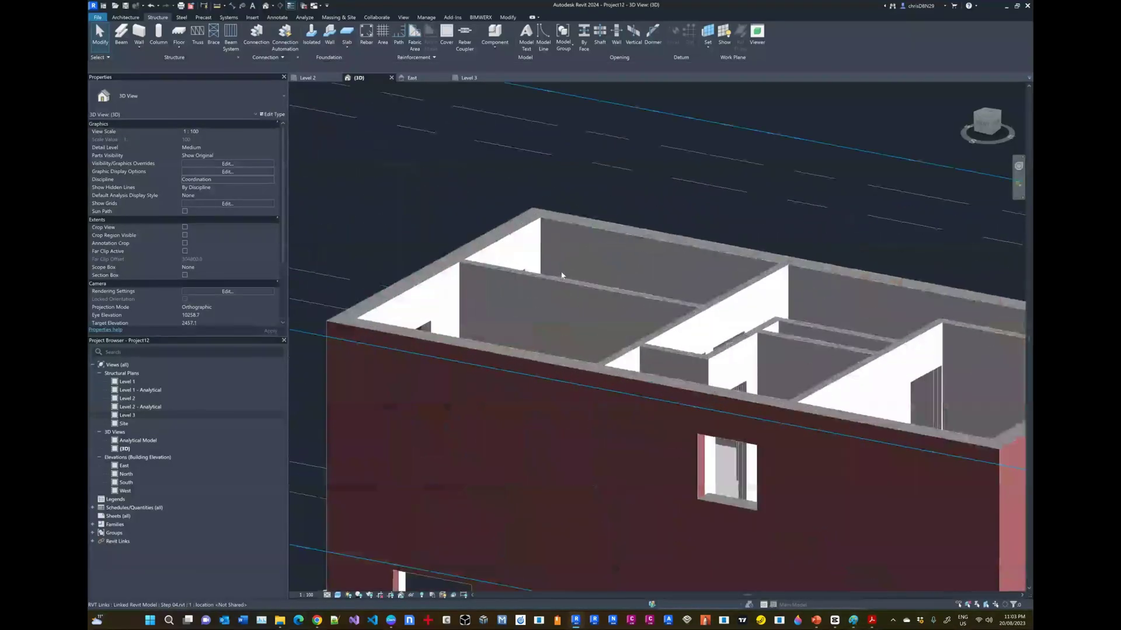
{"action": "scroll", "coordinate": [562, 275], "scroll_direction": "down", "scroll_amount": 5}
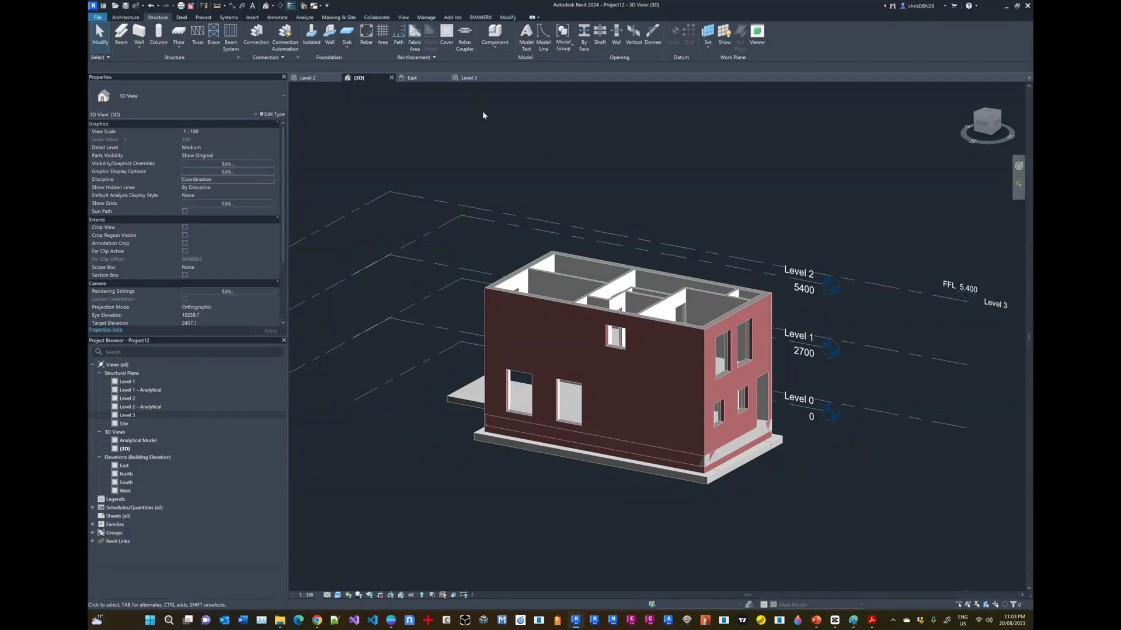
Open the Level 3 structural plan and view the linked building's walls together with the grids.
{"action": "left_click", "coordinate": [469, 78]}
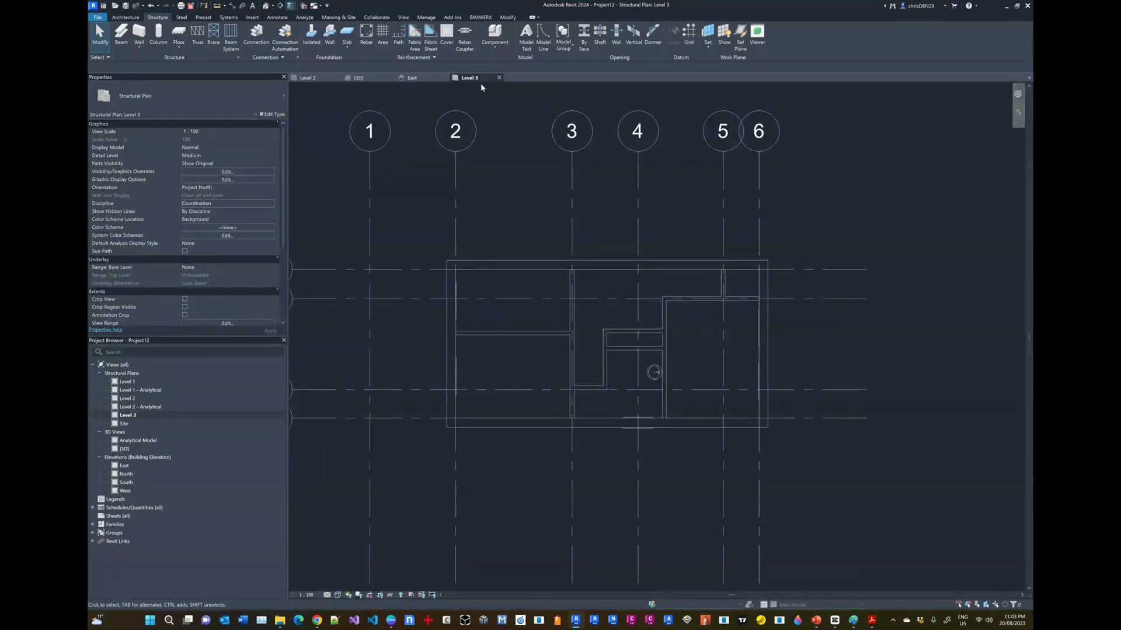
{"action": "scroll", "coordinate": [633, 276], "scroll_direction": "down", "scroll_amount": 3}
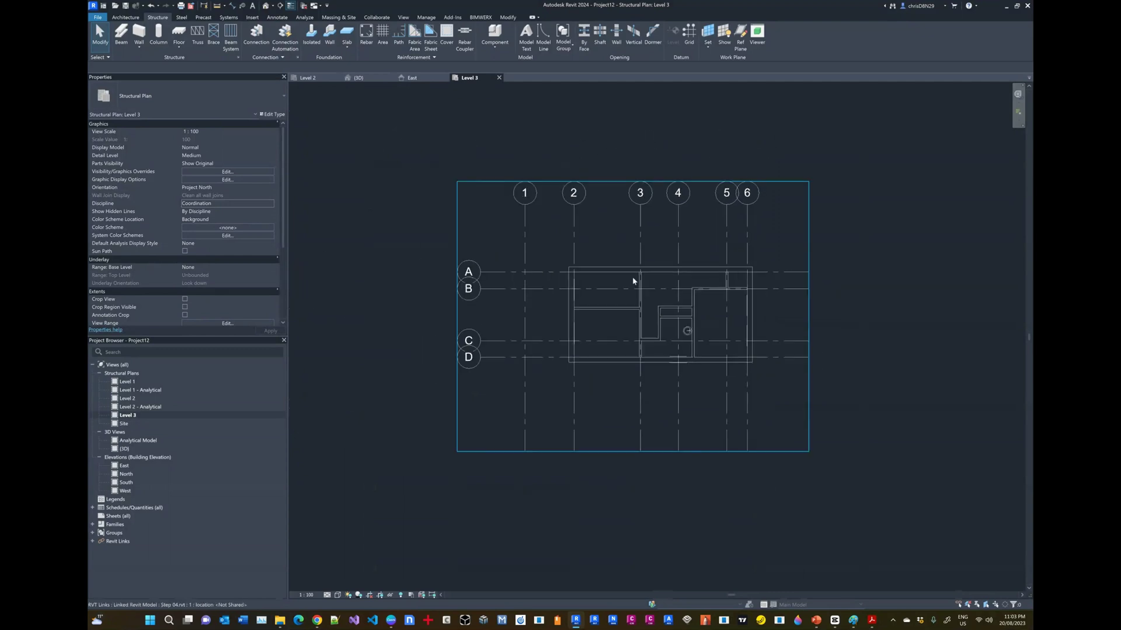
{"action": "scroll", "coordinate": [632, 277], "scroll_direction": "up", "scroll_amount": 4}
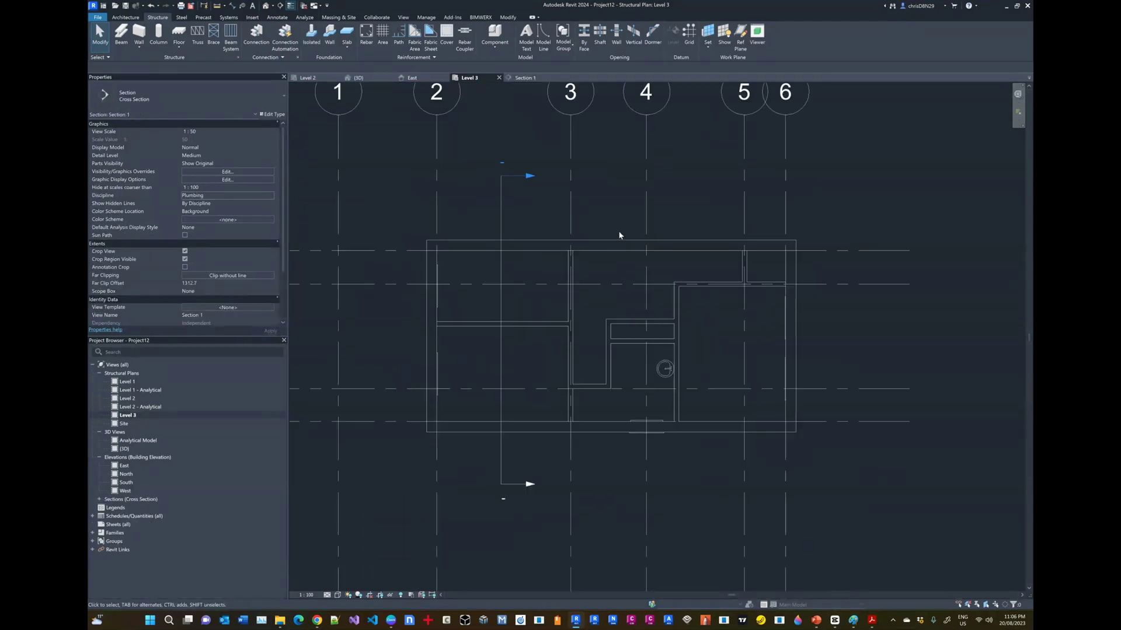
{"action": "scroll", "coordinate": [586, 255], "scroll_direction": "down", "scroll_amount": 2}
{"action": "scroll", "coordinate": [540, 285], "scroll_direction": "up", "scroll_amount": 2}
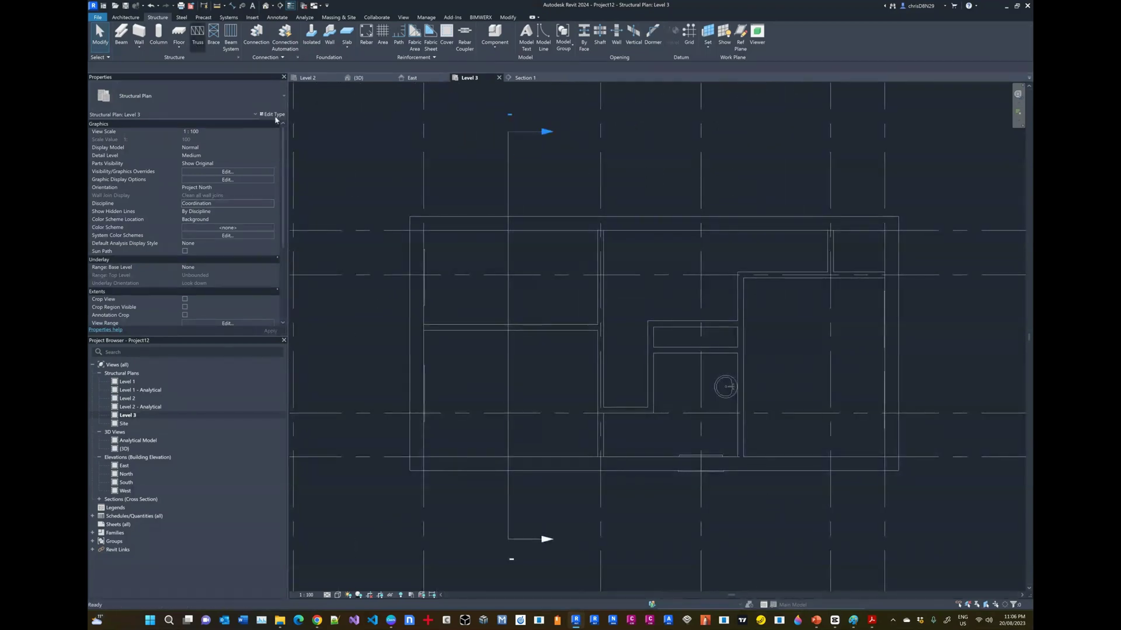
{"action": "left_click", "coordinate": [196, 46]}
{"action": "key", "text": "Escape"}
{"action": "key", "text": "Escape"}
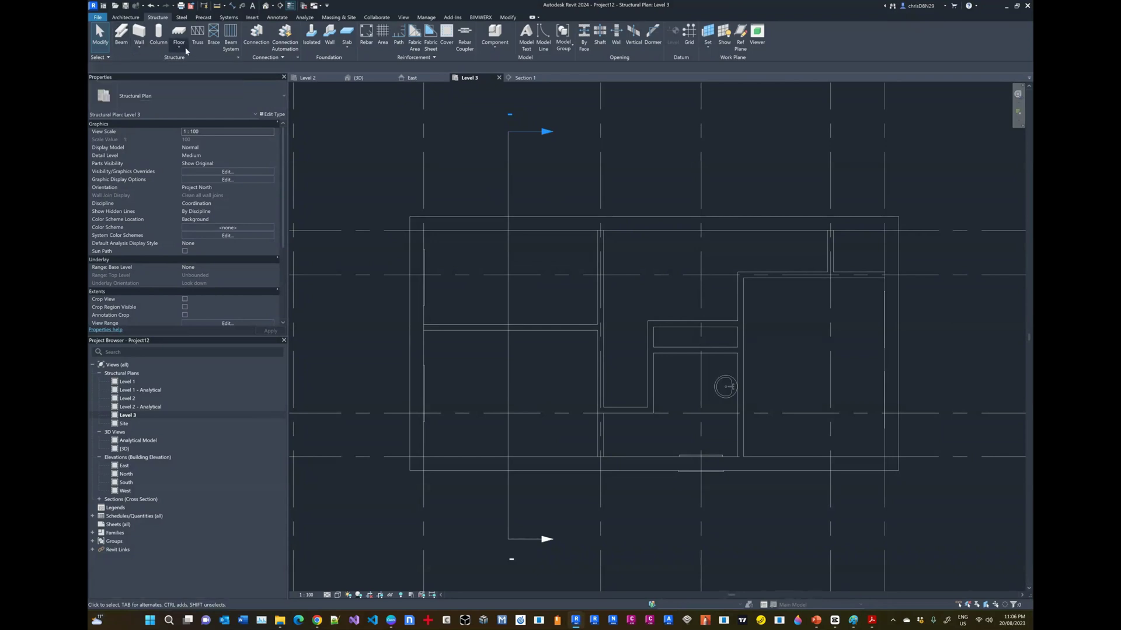
{"action": "left_click", "coordinate": [197, 35]}
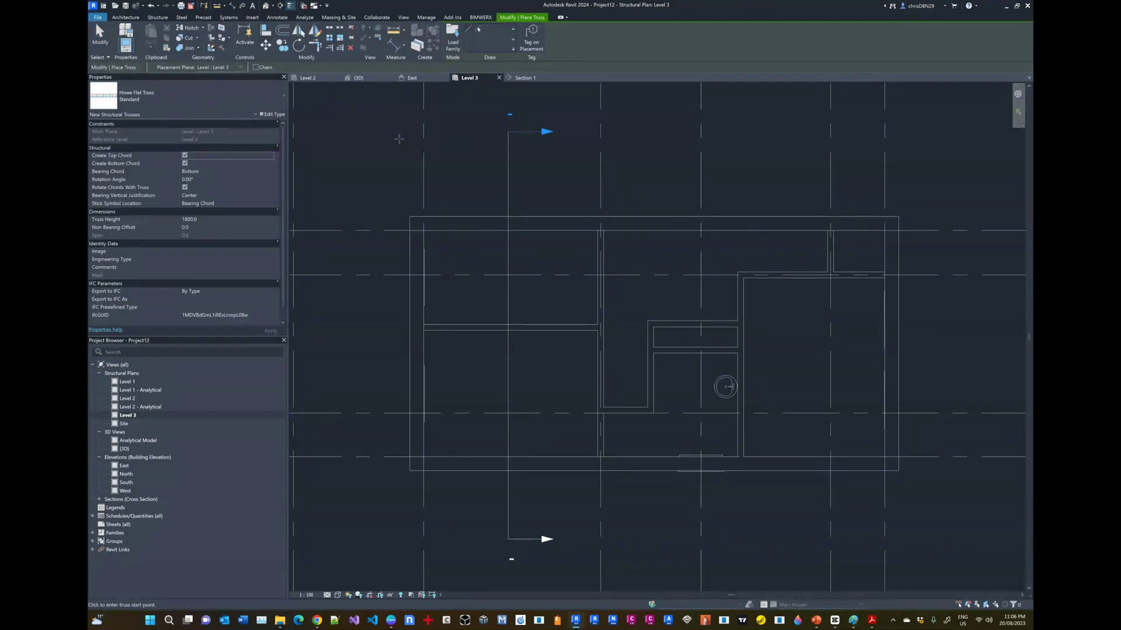
{"action": "left_click", "coordinate": [238, 106]}
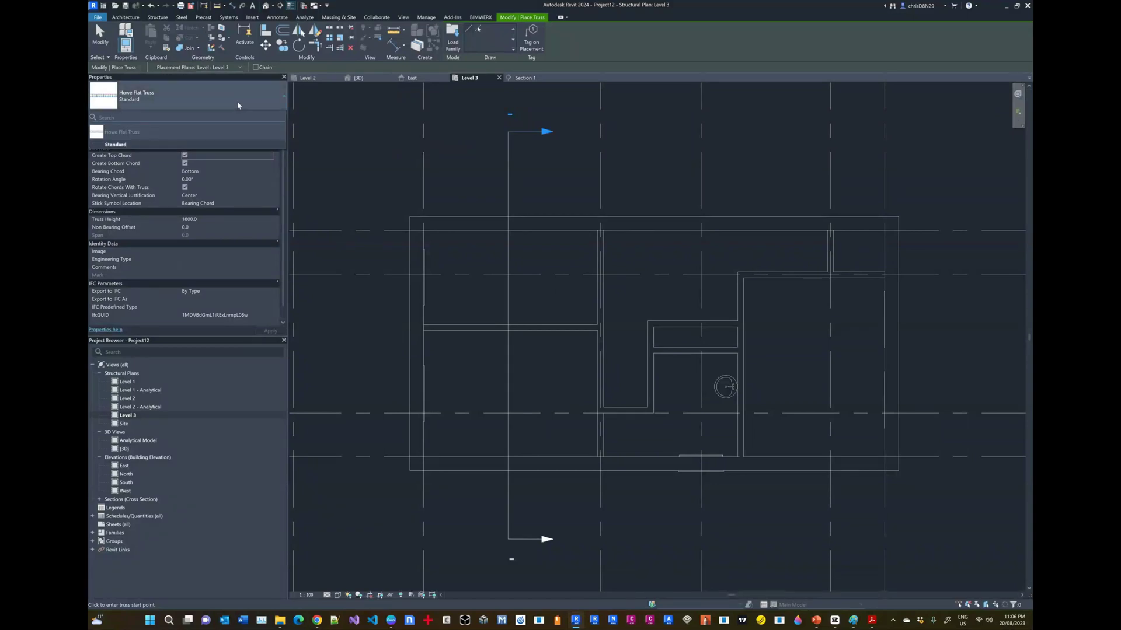
{"action": "left_click", "coordinate": [150, 99]}
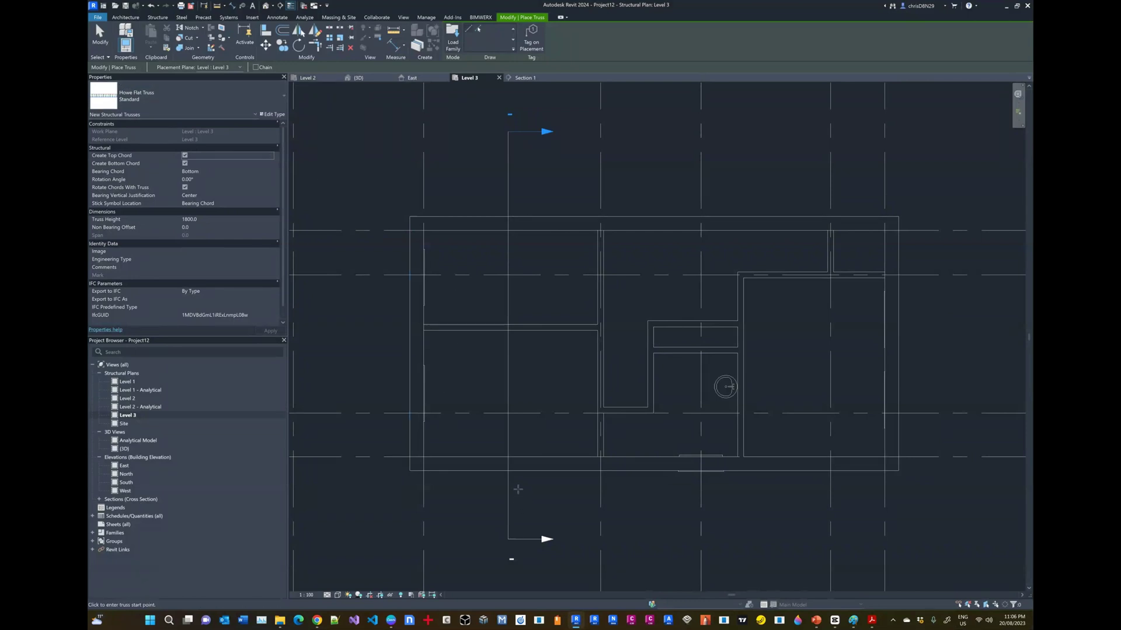
{"action": "key", "text": "Escape"}
{"action": "key", "text": "Escape"}
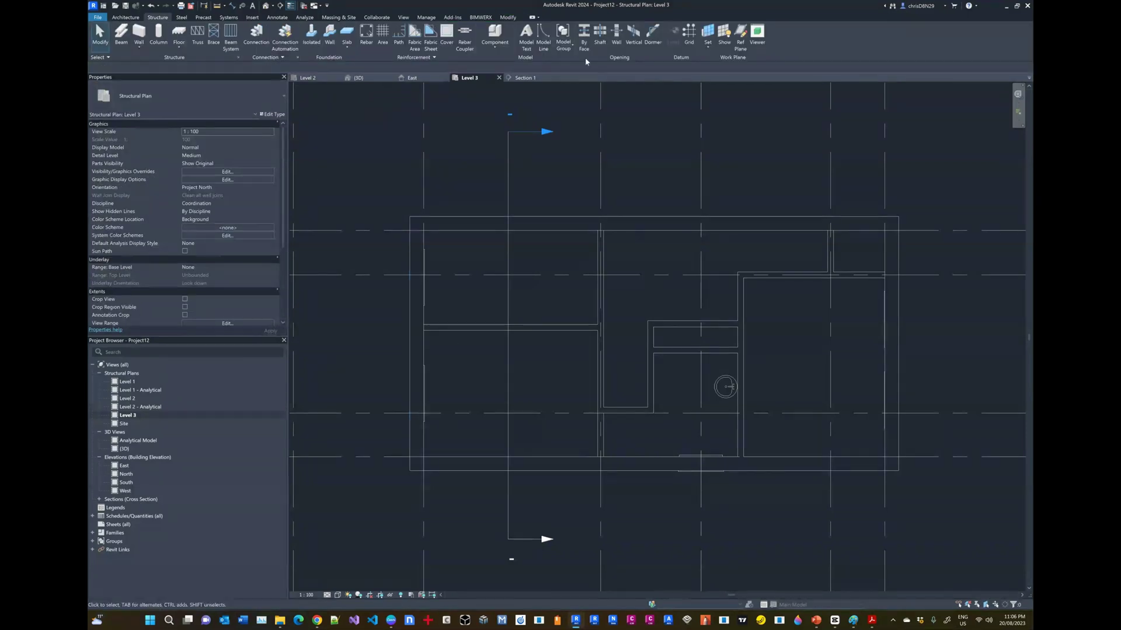
Create thin detail lines offset 350 mm outward from the two long outer walls by picking the walls' outer edges.
{"action": "left_click", "coordinate": [278, 17]}
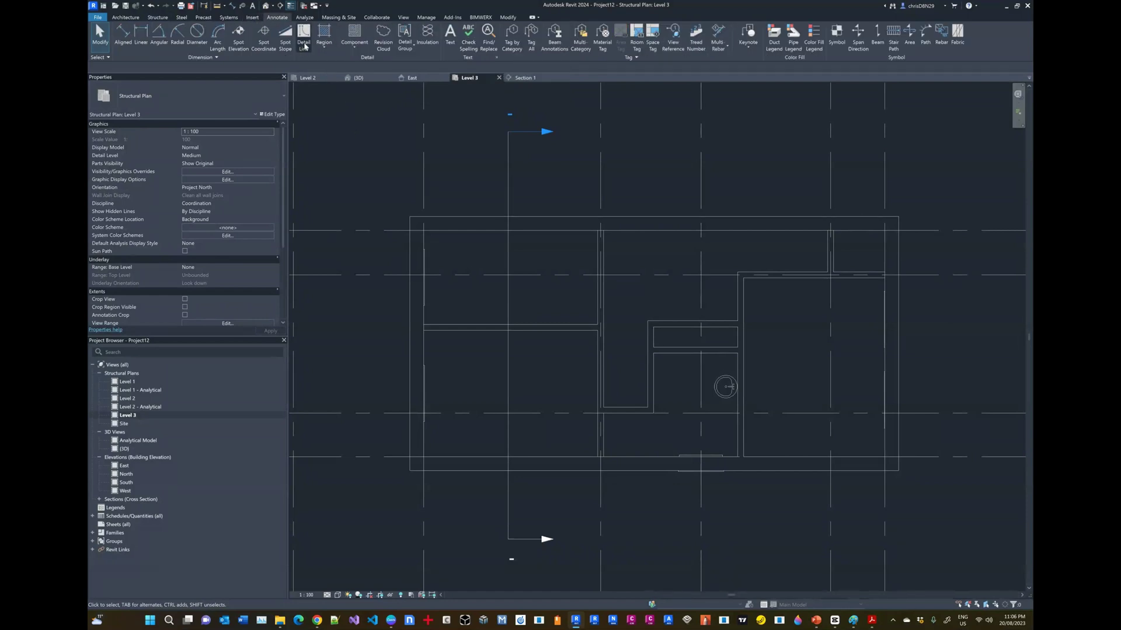
{"action": "left_click", "coordinate": [302, 51]}
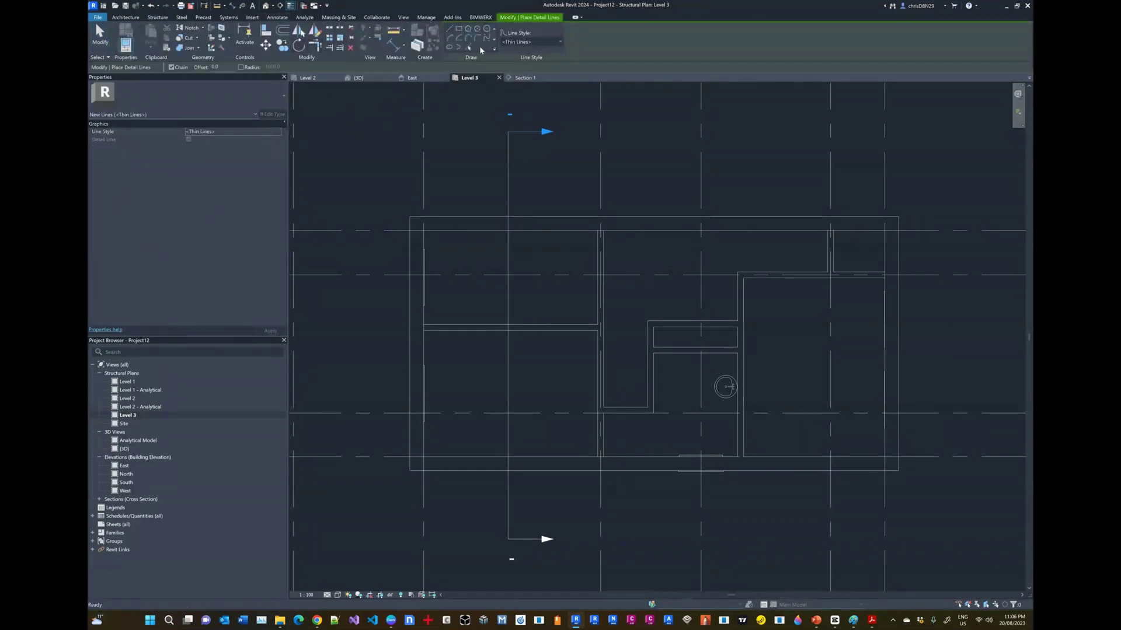
{"action": "left_click", "coordinate": [468, 48]}
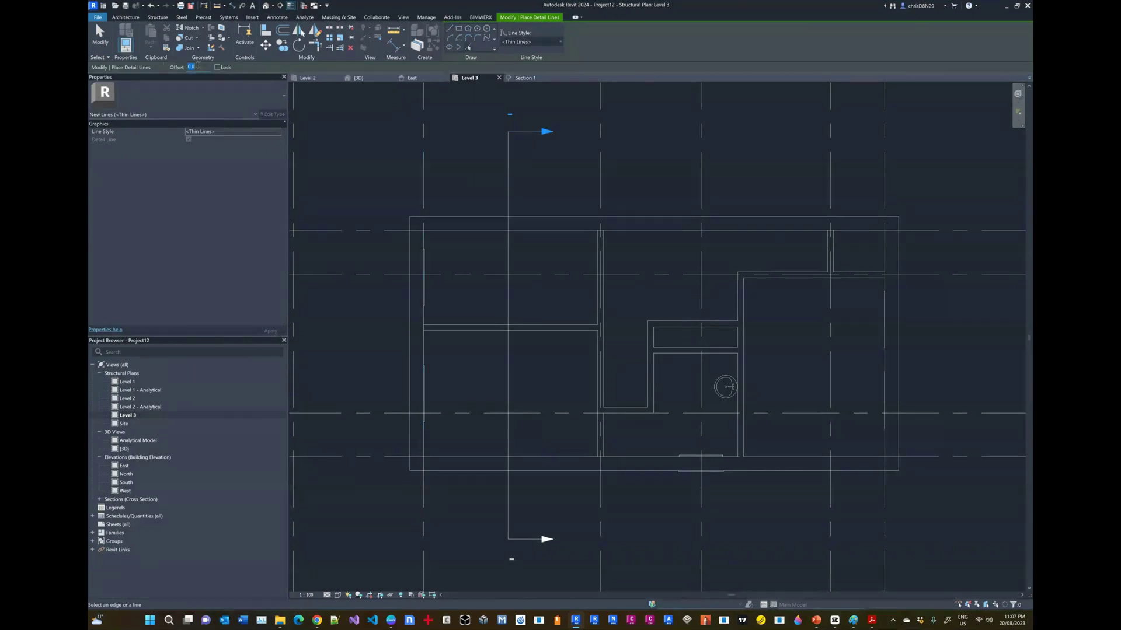
{"action": "key", "text": "Return"}
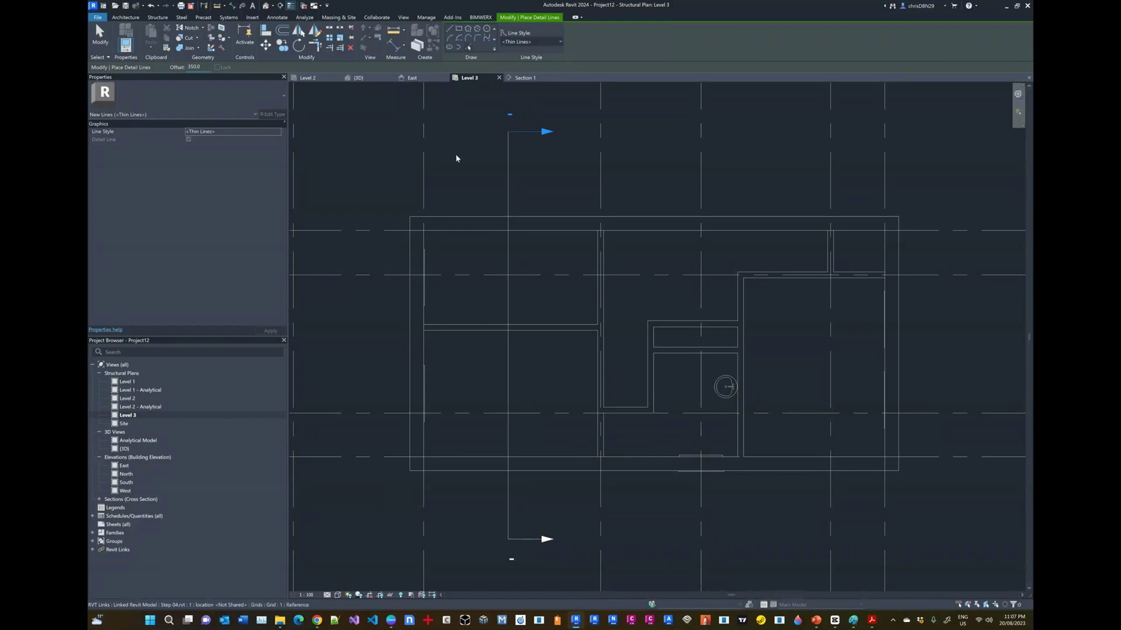
{"action": "left_click", "coordinate": [573, 217]}
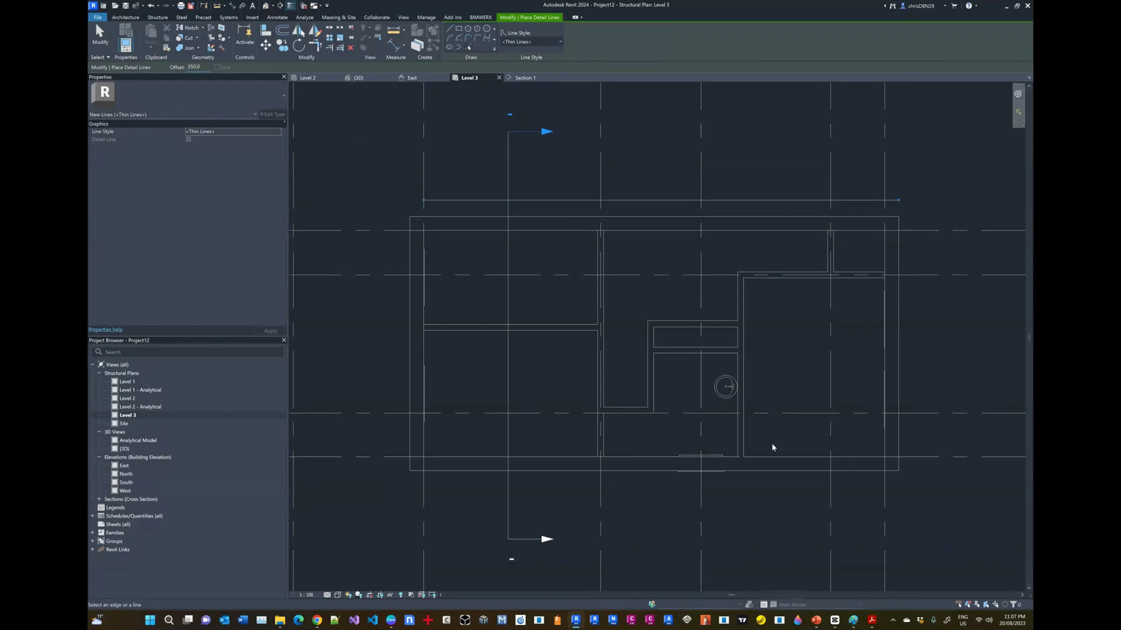
{"action": "left_click", "coordinate": [738, 476]}
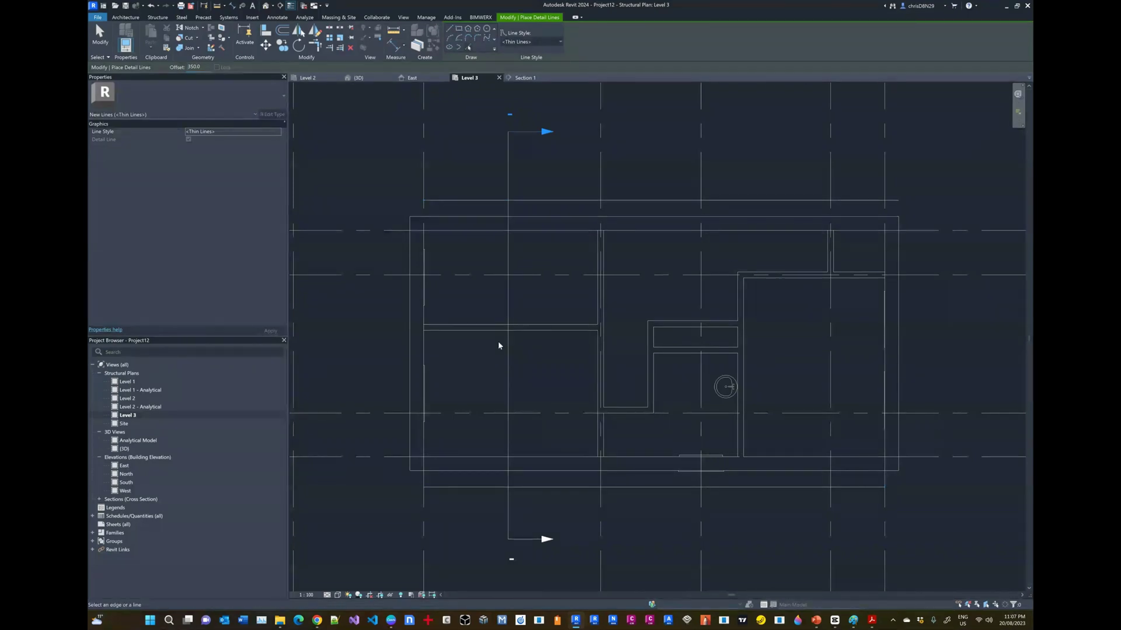
{"action": "key", "text": "Escape"}
{"action": "key", "text": "Escape"}
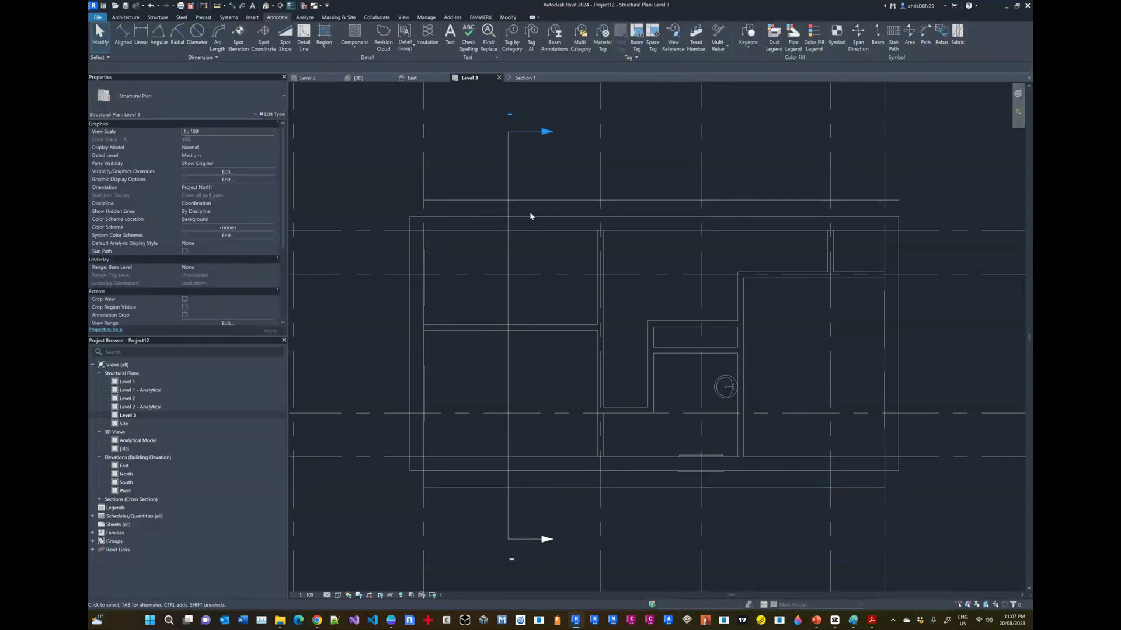
Place a Howe Flat Truss on Level 3 across the building, spanning between the two detail lines beside the section line.
{"action": "left_click", "coordinate": [158, 17]}
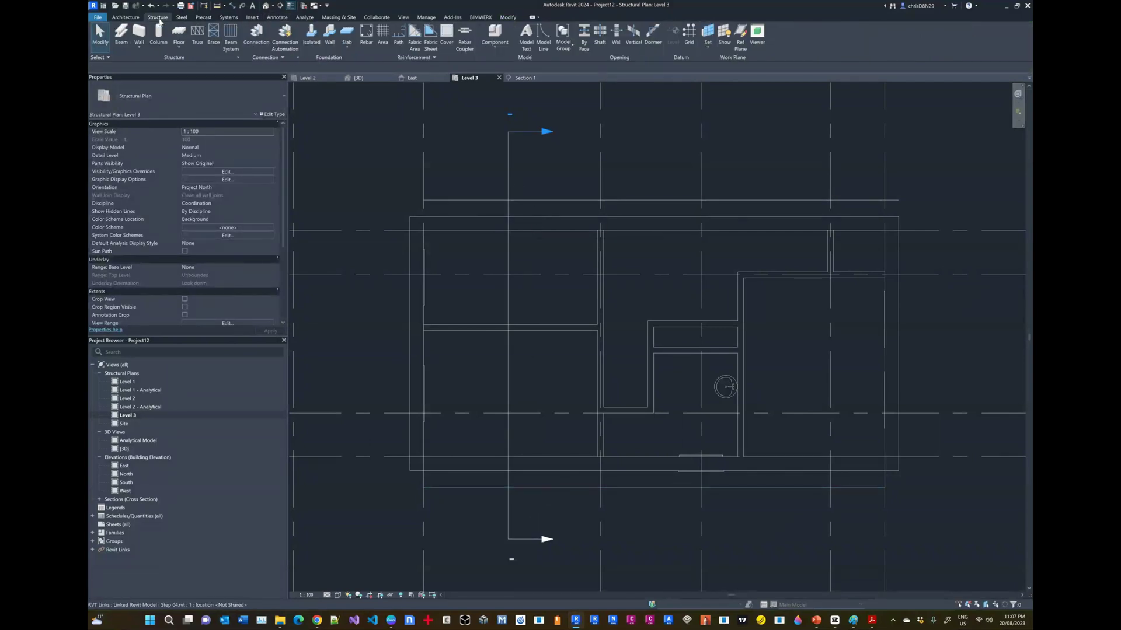
{"action": "left_click", "coordinate": [198, 36]}
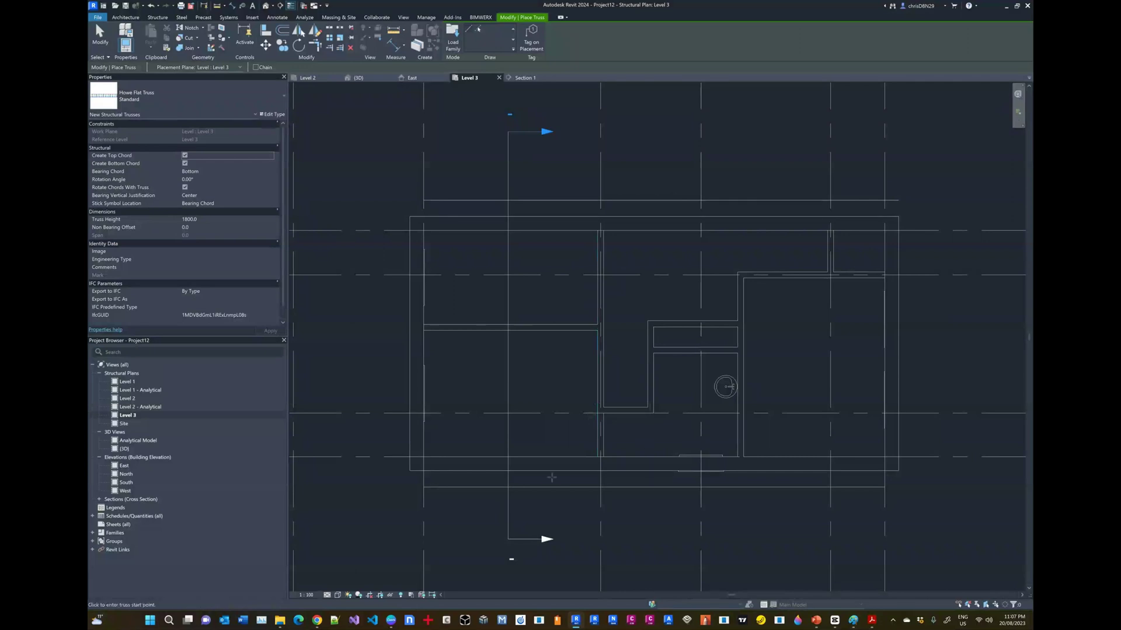
{"action": "left_click", "coordinate": [523, 487]}
{"action": "left_click", "coordinate": [523, 200]}
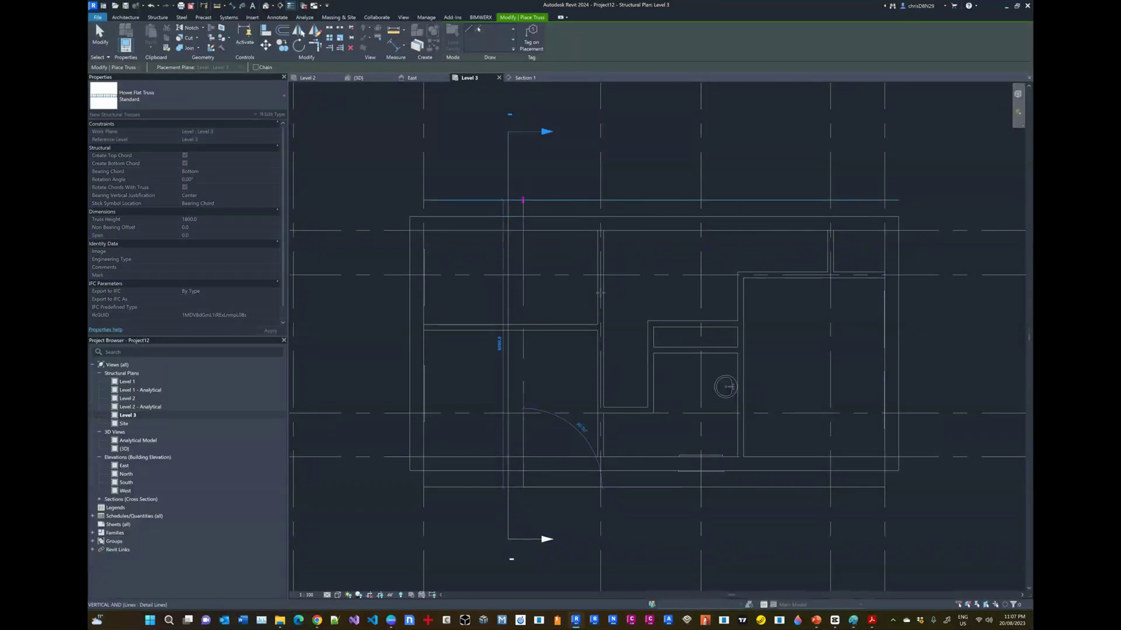
{"action": "key", "text": "Escape"}
{"action": "key", "text": "Escape"}
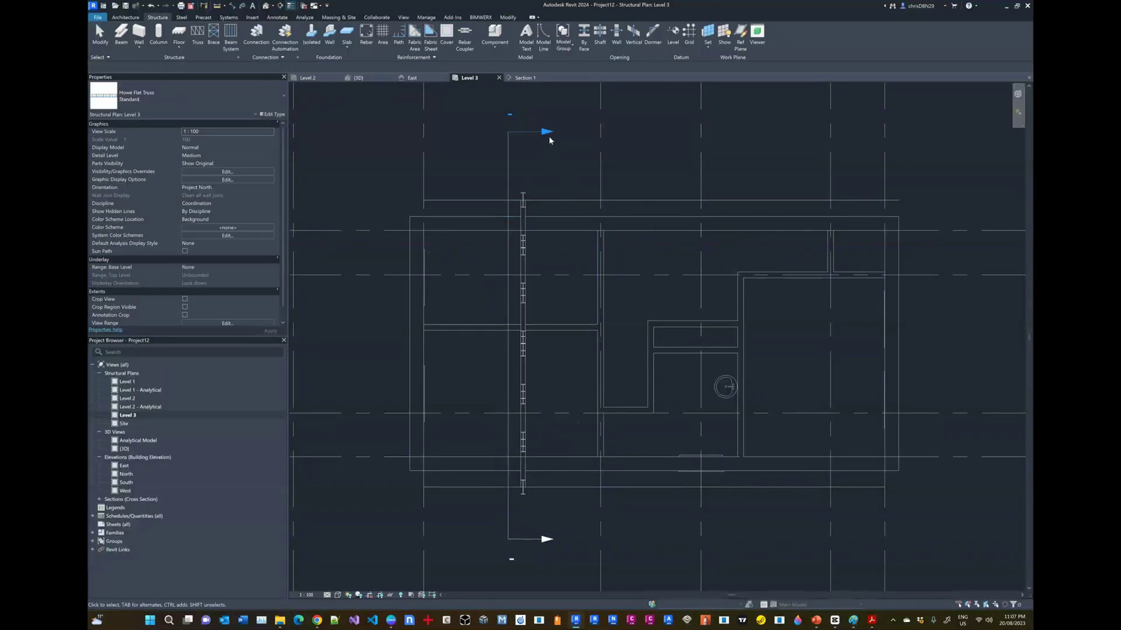
Examine the placed truss on top of the building in Section 1 and in the 3D view.
{"action": "double_click", "coordinate": [547, 132]}
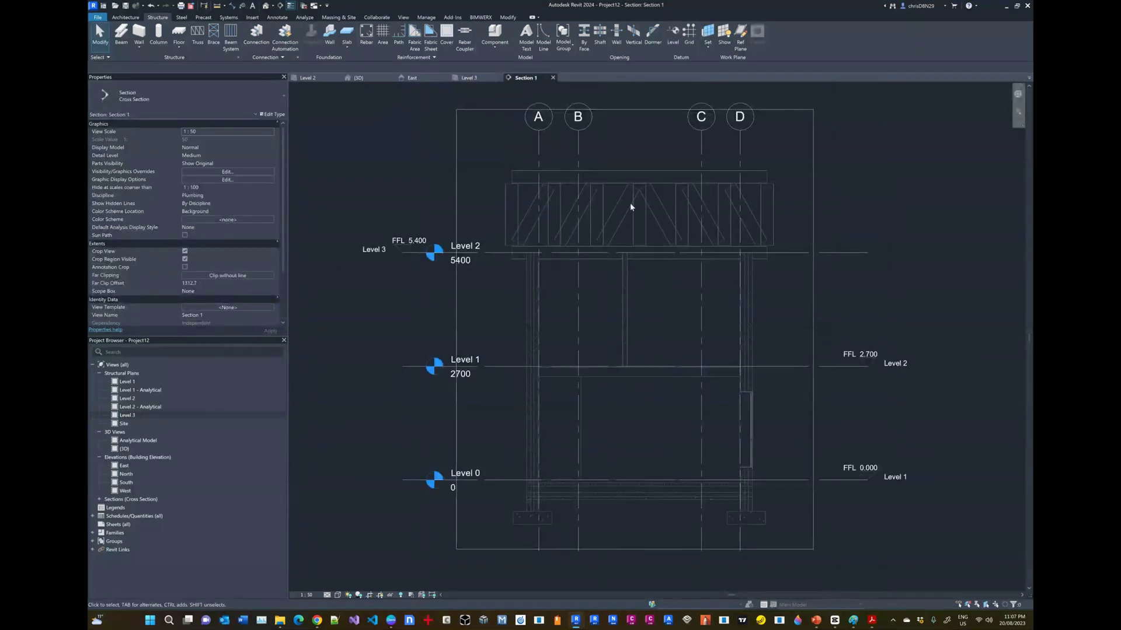
{"action": "scroll", "coordinate": [629, 201], "scroll_direction": "up", "scroll_amount": 2}
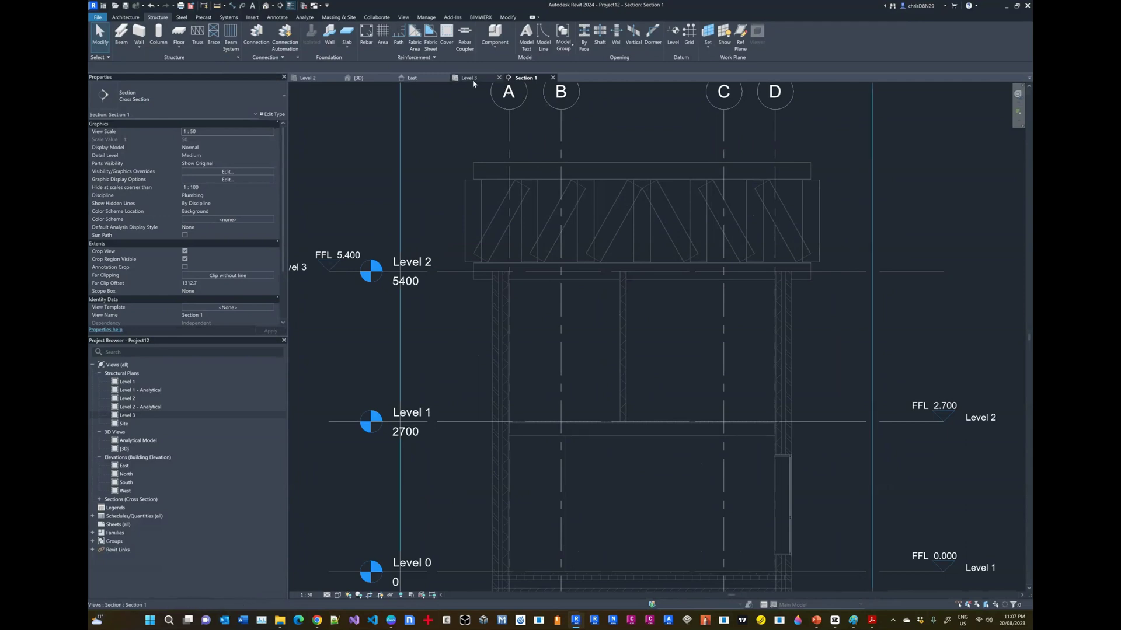
{"action": "scroll", "coordinate": [574, 247], "scroll_direction": "down", "scroll_amount": 3}
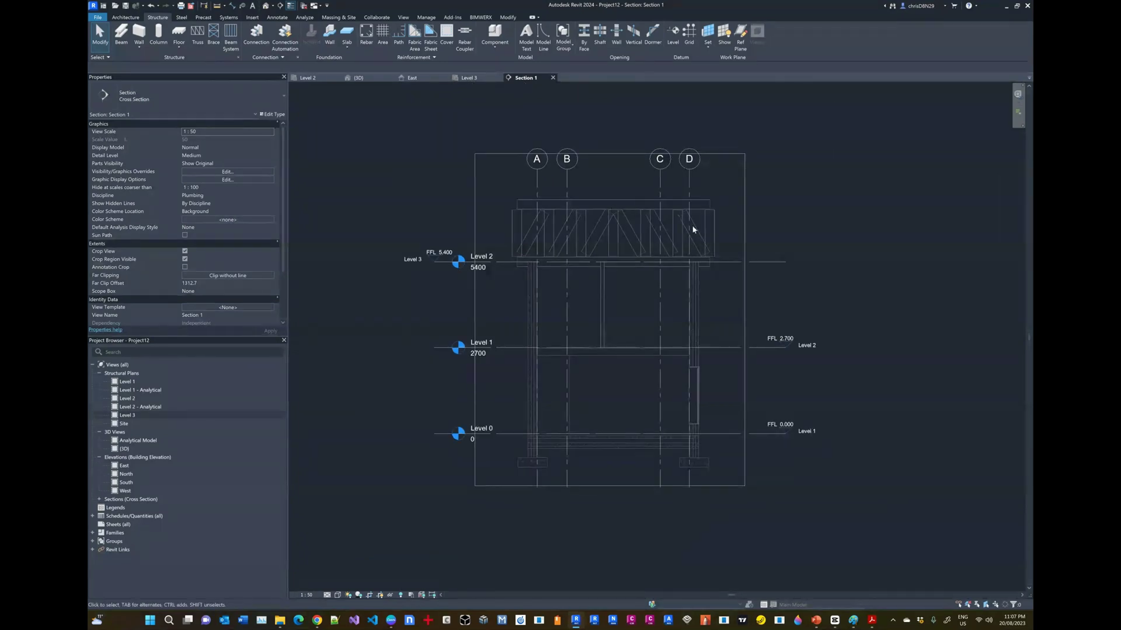
{"action": "left_click", "coordinate": [467, 77]}
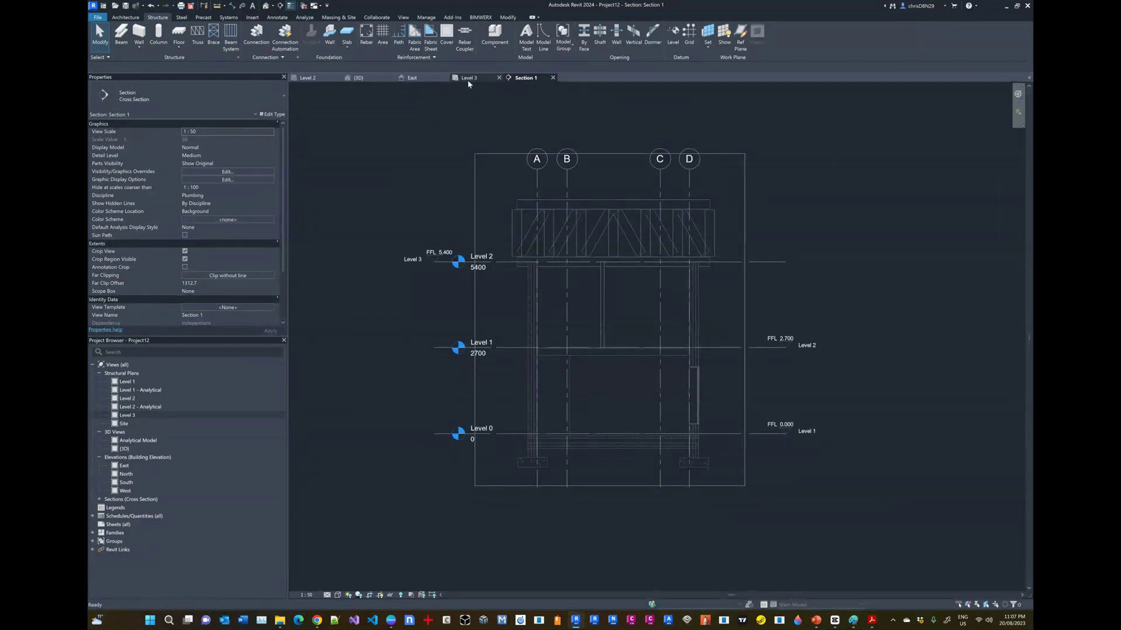
{"action": "left_click", "coordinate": [366, 79]}
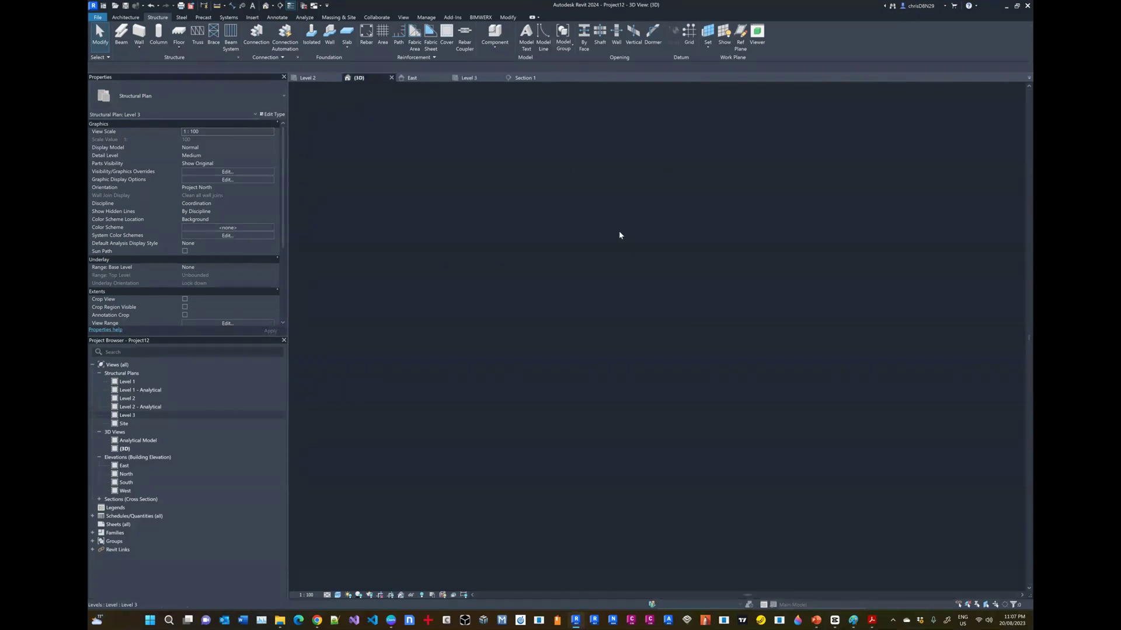
{"action": "scroll", "coordinate": [612, 237], "scroll_direction": "up", "scroll_amount": 3}
Edit the truss profile in Section 1 and move the top chord's end near grid A down to Level 3, making the chord slope.
{"action": "left_click", "coordinate": [584, 235]}
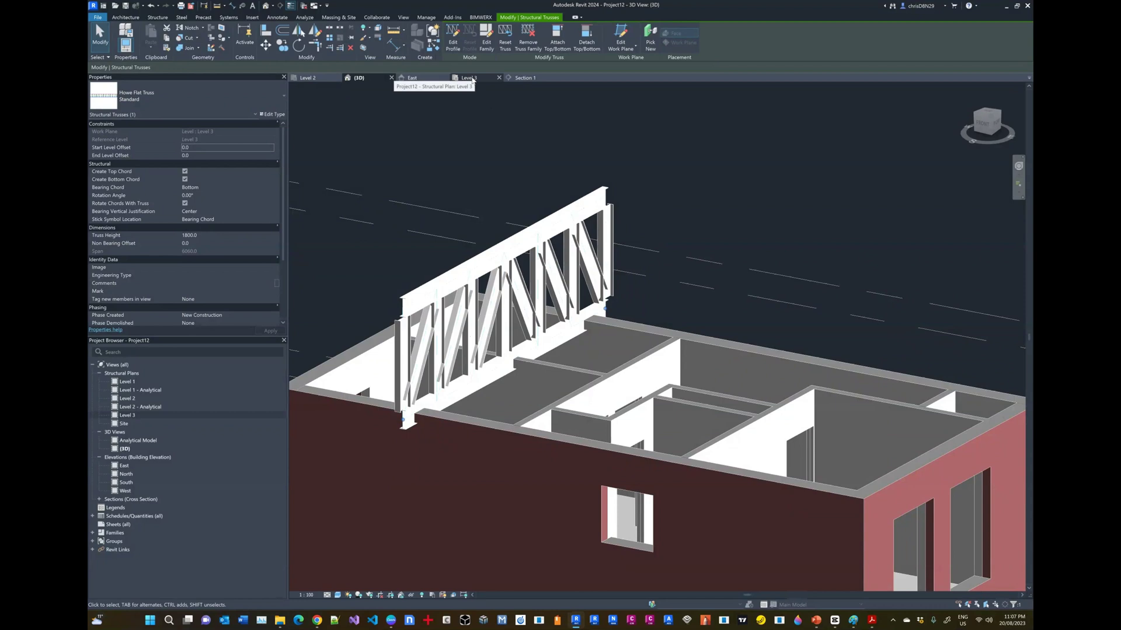
{"action": "left_click", "coordinate": [516, 78]}
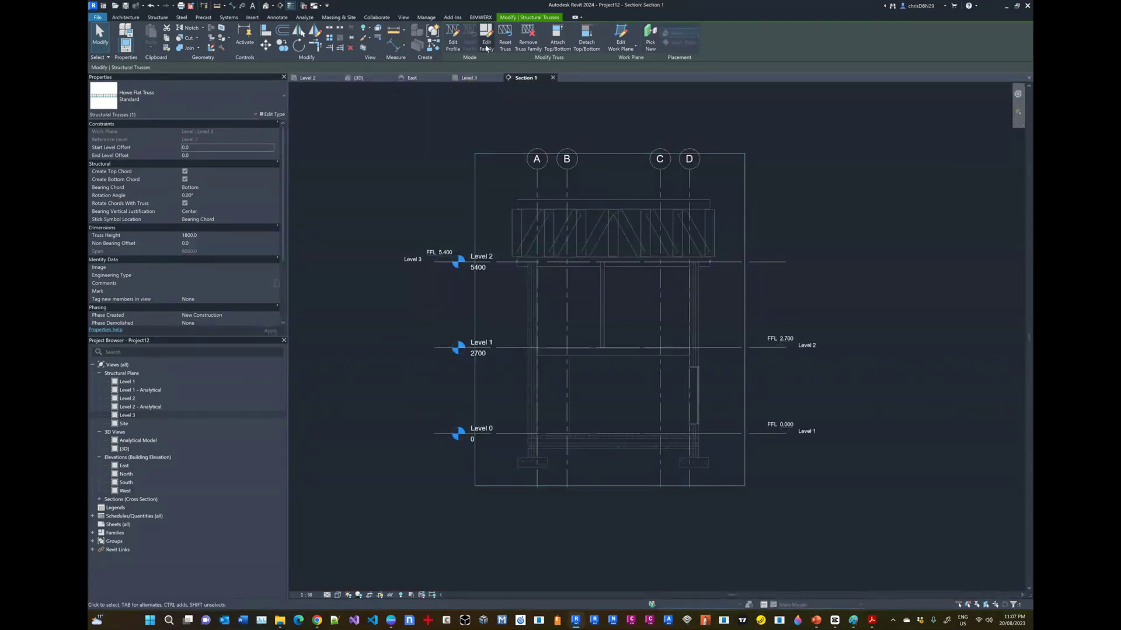
{"action": "left_click", "coordinate": [453, 40]}
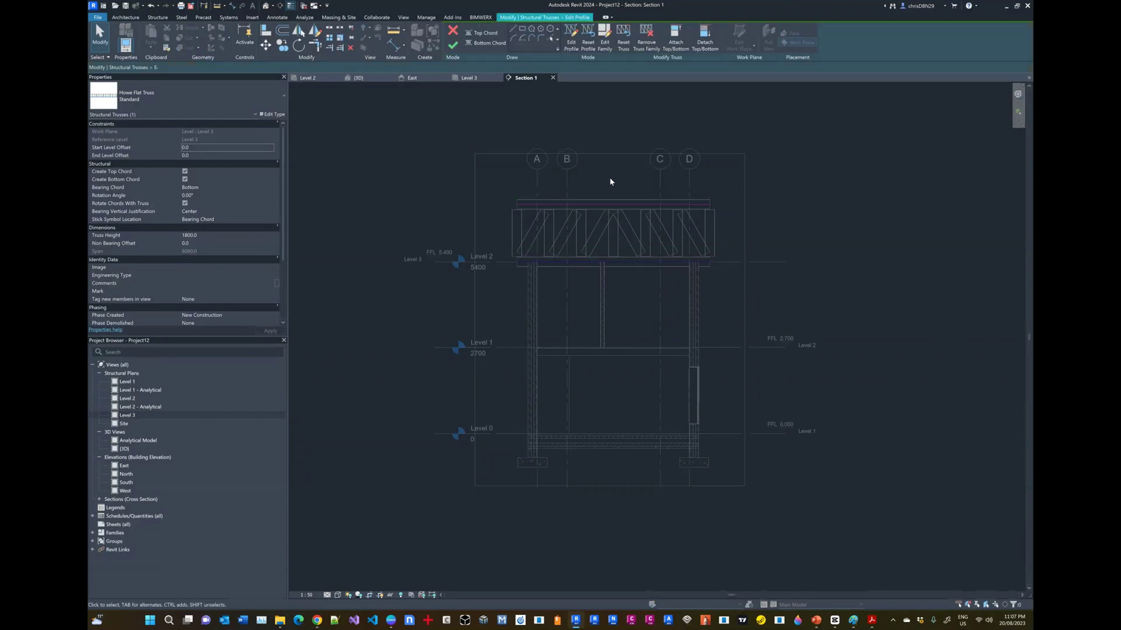
{"action": "scroll", "coordinate": [609, 177], "scroll_direction": "up", "scroll_amount": 4}
{"action": "left_click", "coordinate": [597, 239]}
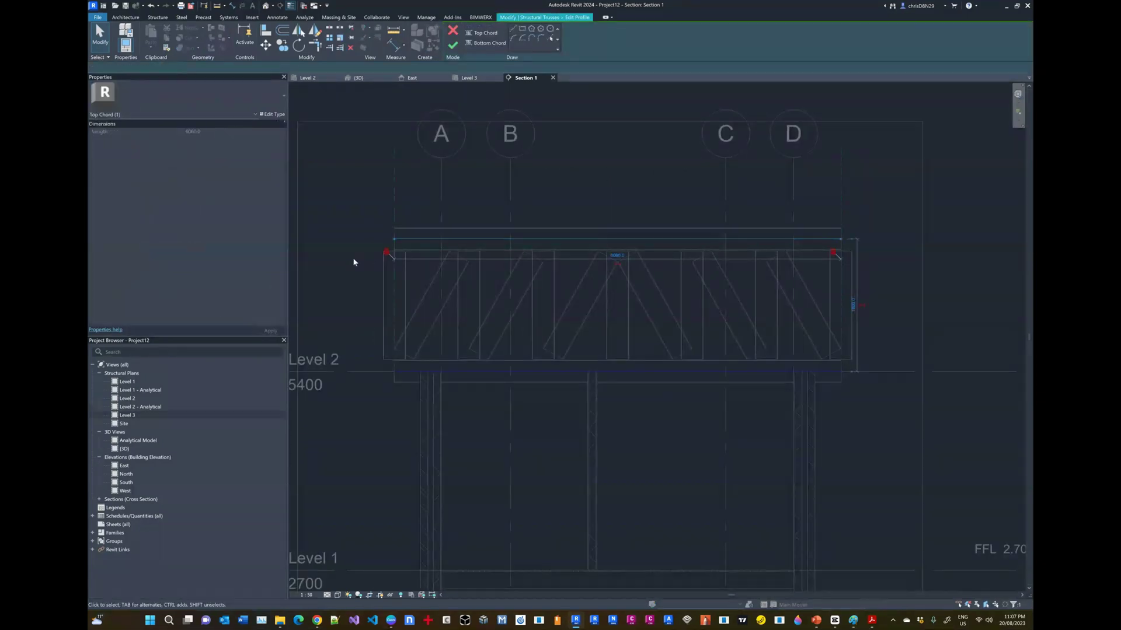
{"action": "scroll", "coordinate": [345, 286], "scroll_direction": "up", "scroll_amount": 2}
{"action": "scroll", "coordinate": [418, 229], "scroll_direction": "down", "scroll_amount": 2}
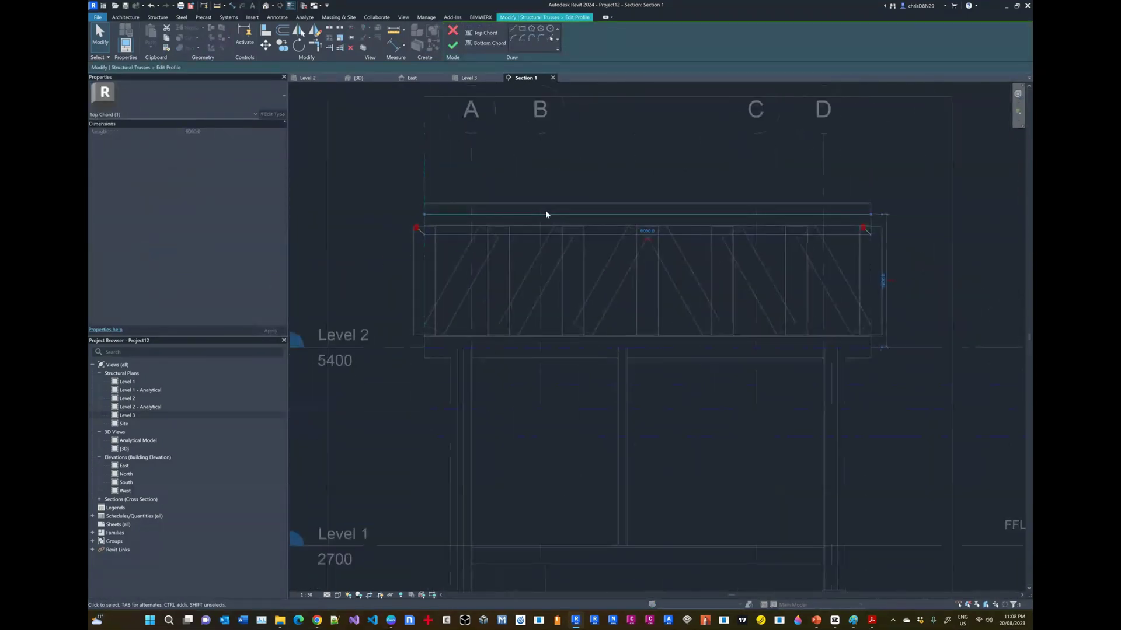
{"action": "scroll", "coordinate": [420, 196], "scroll_direction": "up", "scroll_amount": 4}
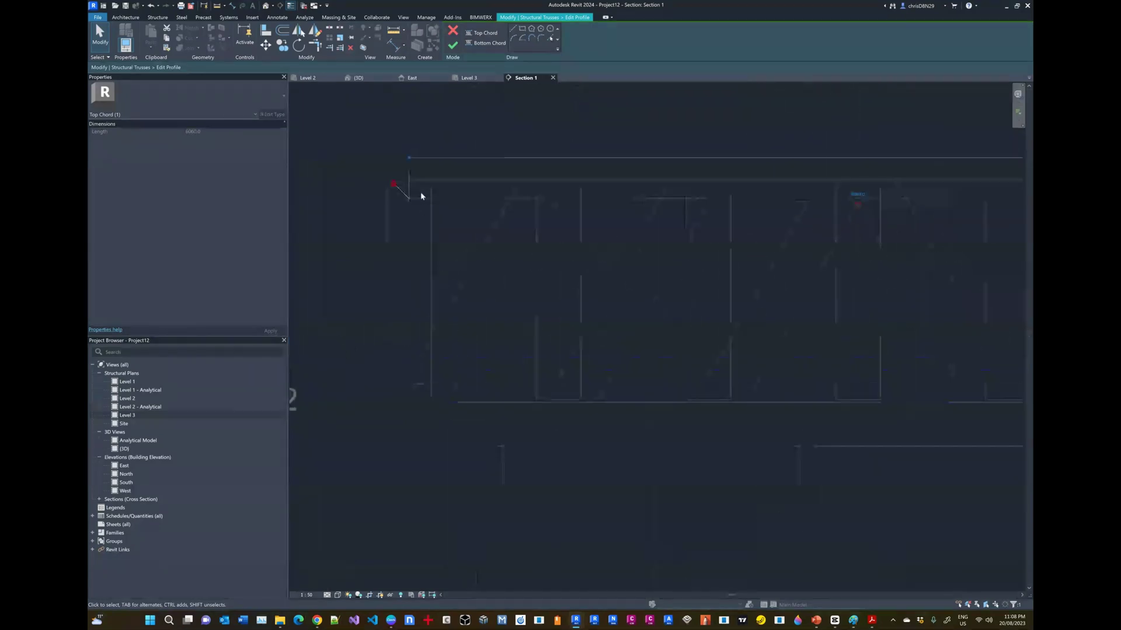
{"action": "left_click_drag", "start_coordinate": [406, 146], "coordinate": [406, 449]}
{"action": "scroll", "coordinate": [367, 374], "scroll_direction": "down", "scroll_amount": 5}
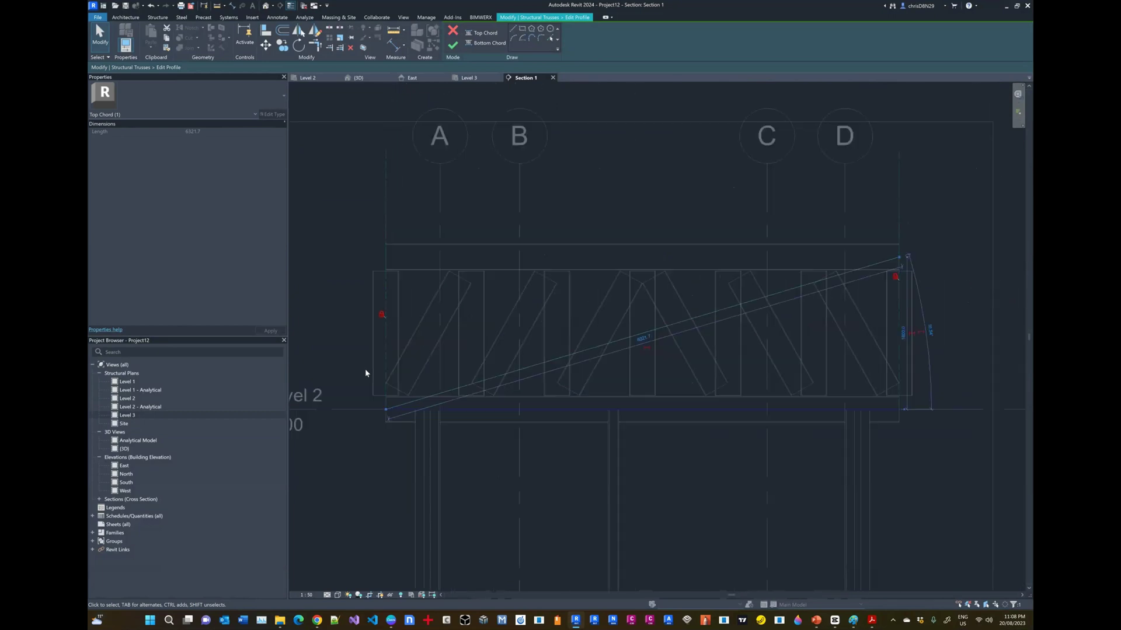
Set the sloping top chord's angle to 10 degrees and remove the constraints that block the change.
{"action": "scroll", "coordinate": [712, 300], "scroll_direction": "up", "scroll_amount": 4}
{"action": "scroll", "coordinate": [830, 307], "scroll_direction": "down", "scroll_amount": 3}
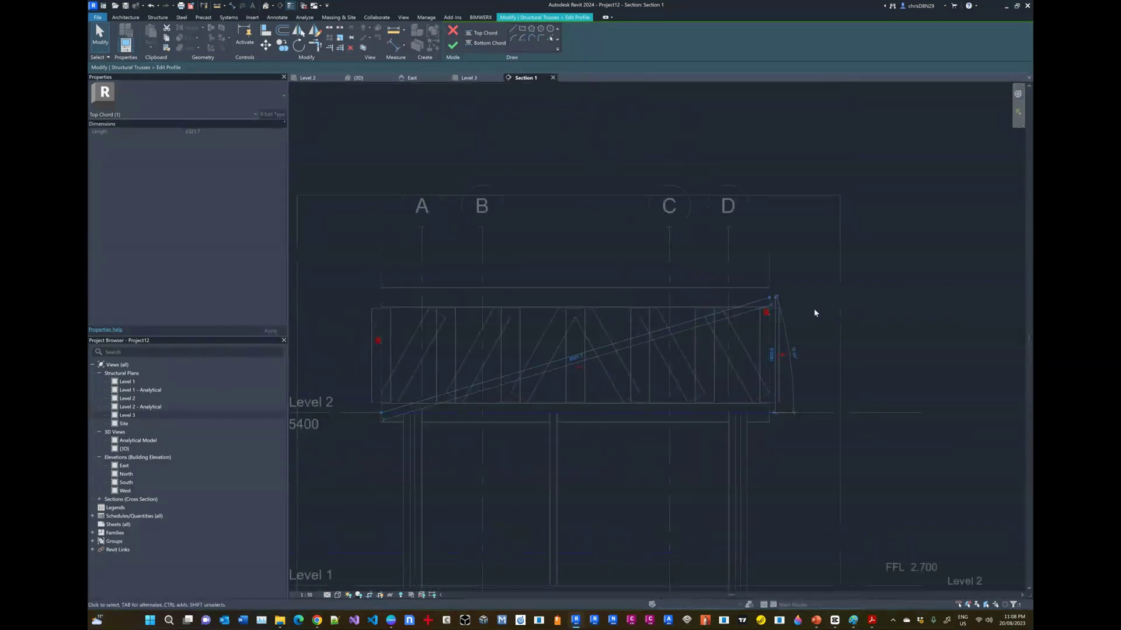
{"action": "scroll", "coordinate": [736, 292], "scroll_direction": "down", "scroll_amount": 2}
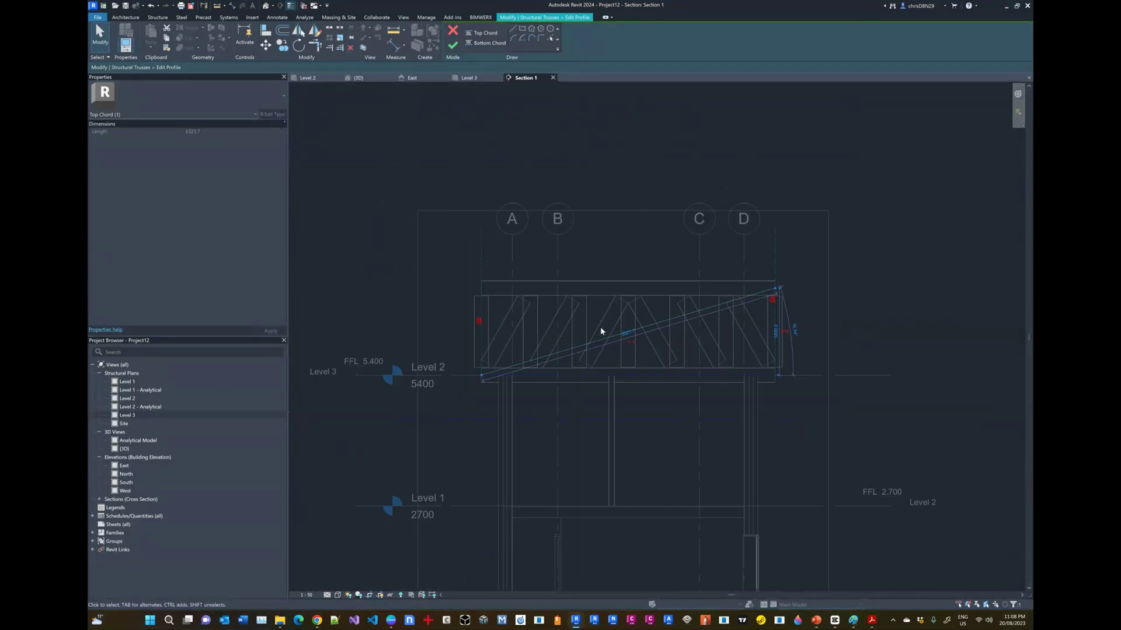
{"action": "scroll", "coordinate": [602, 330], "scroll_direction": "up", "scroll_amount": 2}
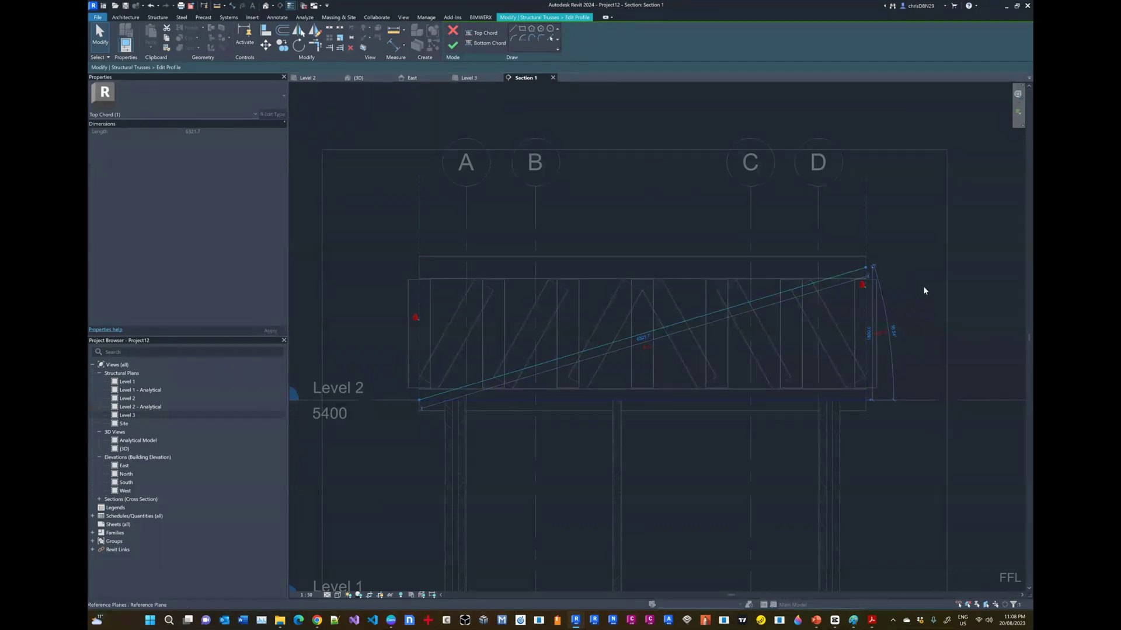
{"action": "scroll", "coordinate": [923, 290], "scroll_direction": "up", "scroll_amount": 2}
{"action": "left_click", "coordinate": [867, 366]}
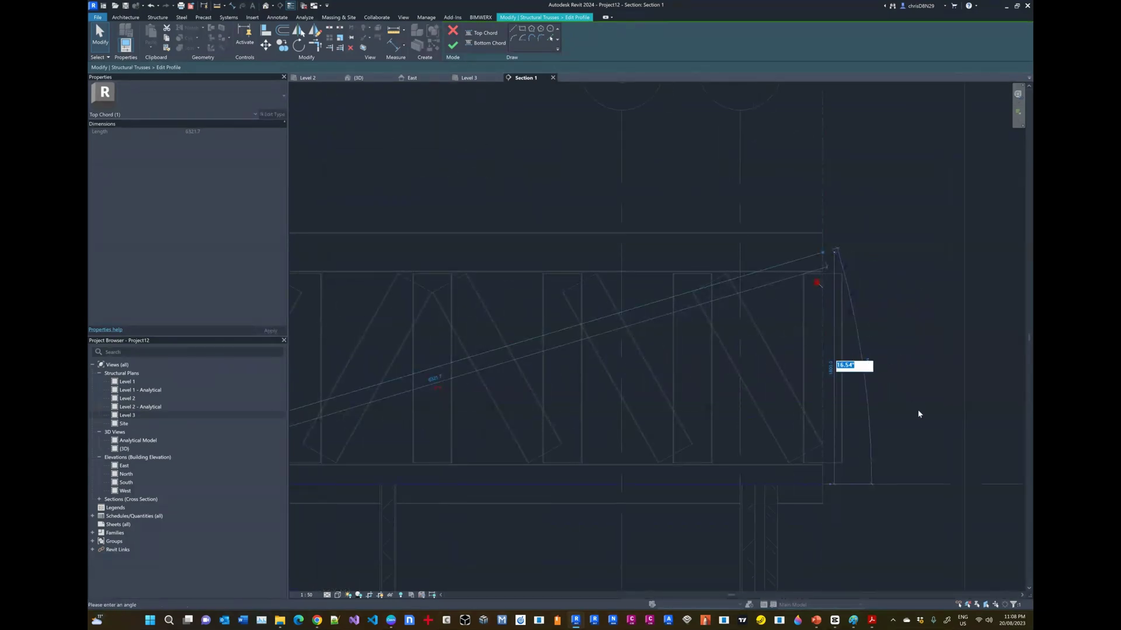
{"action": "type", "text": "10"}
{"action": "key", "text": "Return"}
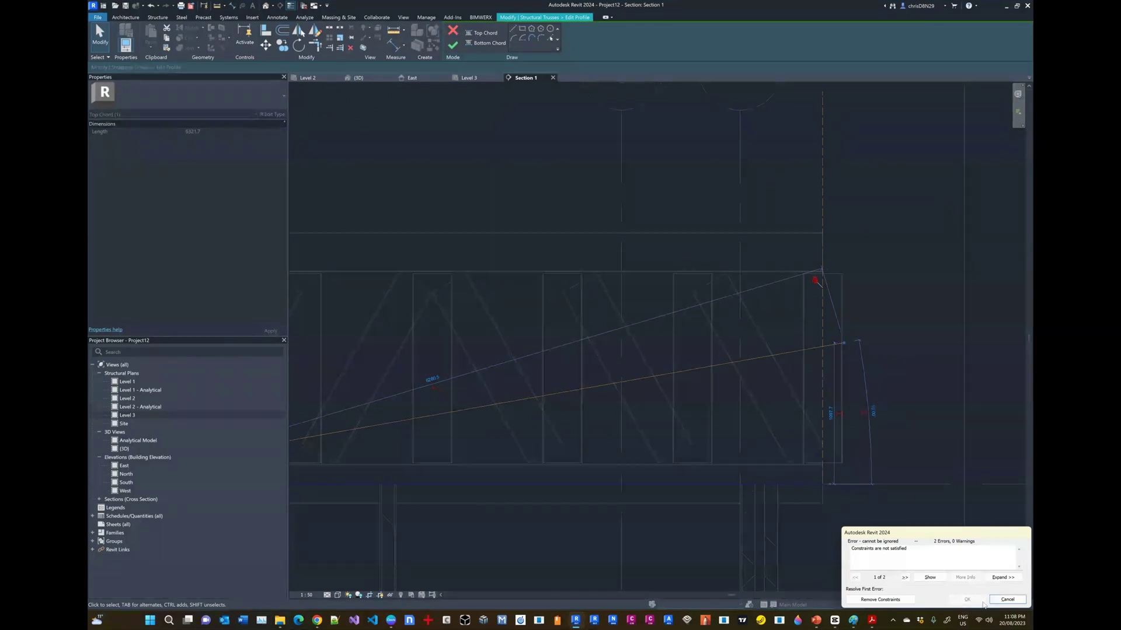
{"action": "left_click", "coordinate": [881, 599]}
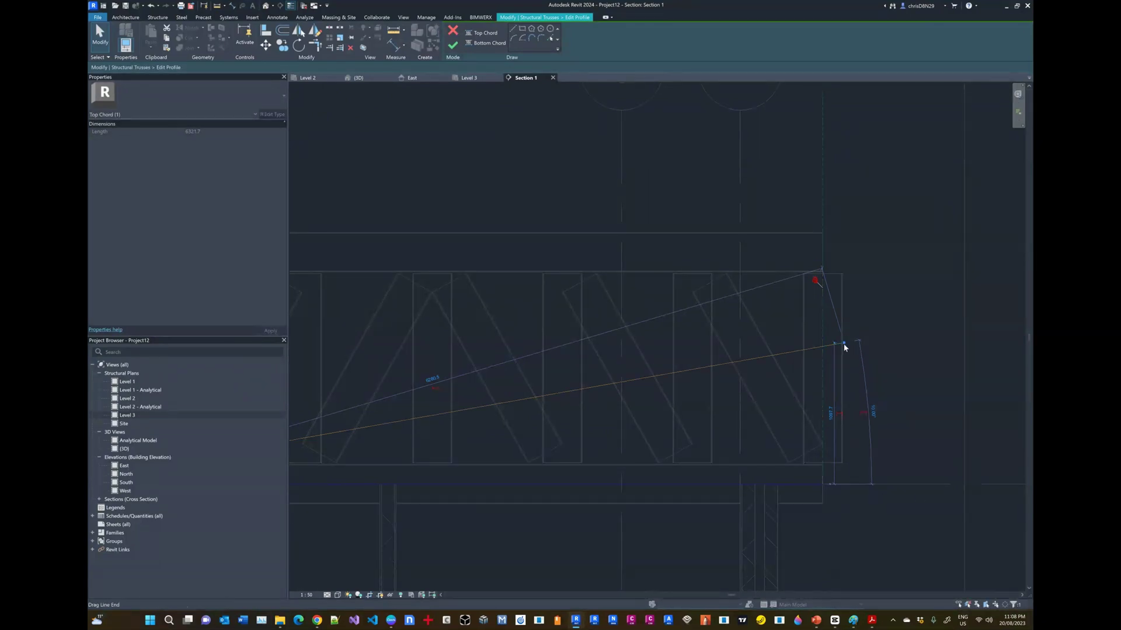
Pull the top chord's raised end back in line with the truss end near grid D and finish the profile edit.
{"action": "left_click_drag", "start_coordinate": [844, 348], "coordinate": [821, 352]}
{"action": "scroll", "coordinate": [836, 295], "scroll_direction": "down", "scroll_amount": 3}
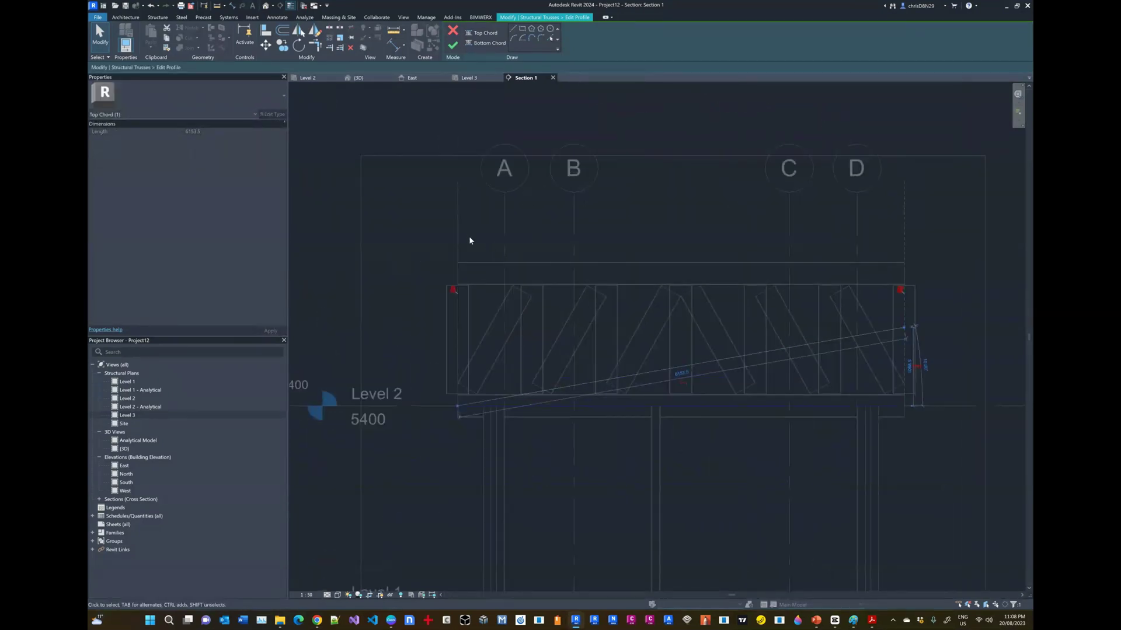
{"action": "left_click", "coordinate": [931, 335]}
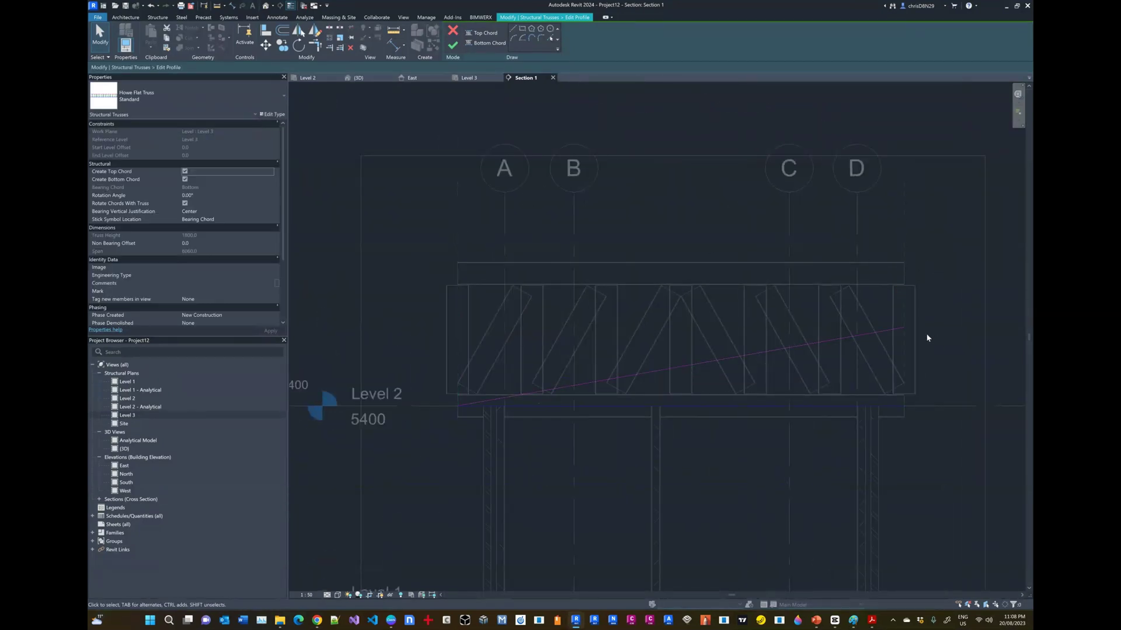
{"action": "left_click", "coordinate": [877, 334]}
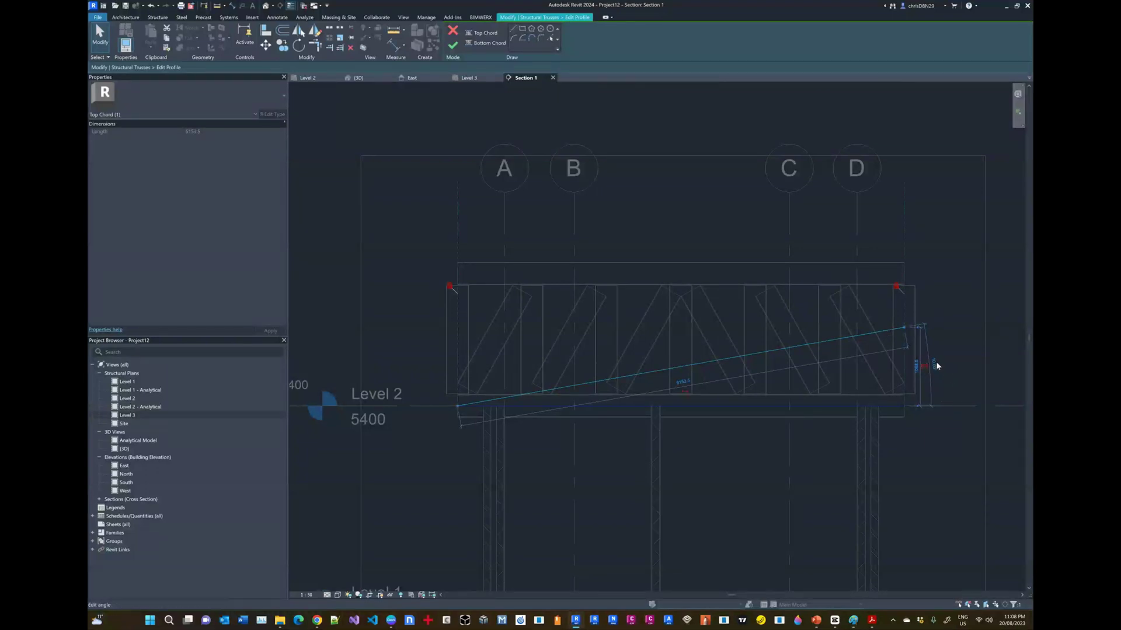
{"action": "left_click", "coordinate": [955, 330]}
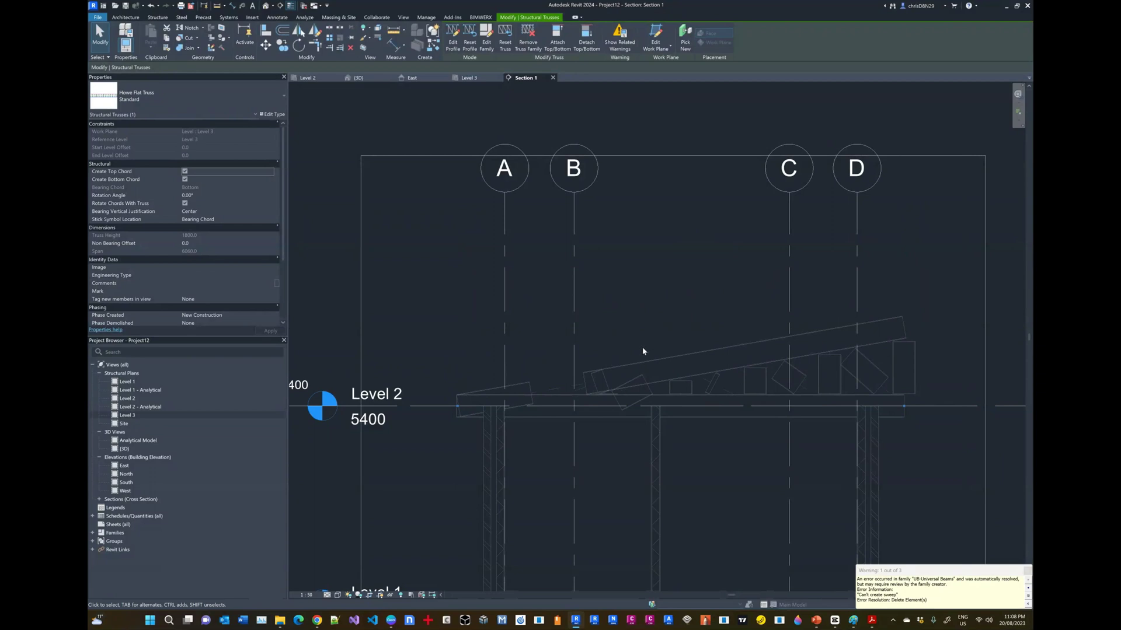
Examine the reshaped truss in the Level 3 plan and on top of the building in the 3D view.
{"action": "left_click", "coordinate": [468, 77]}
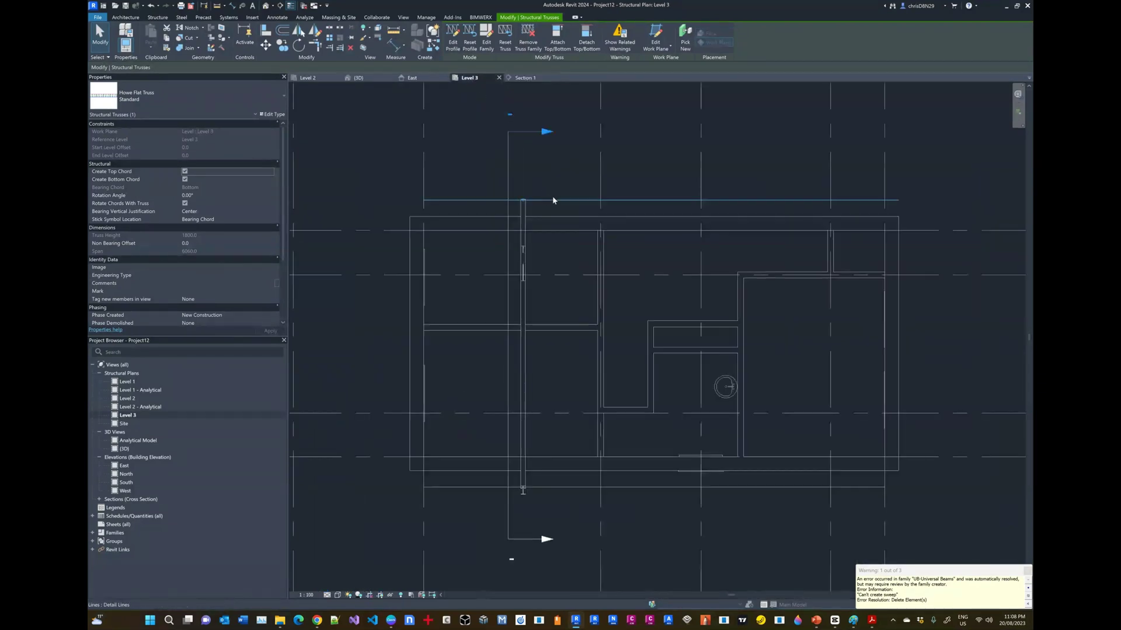
{"action": "left_click", "coordinate": [374, 77]}
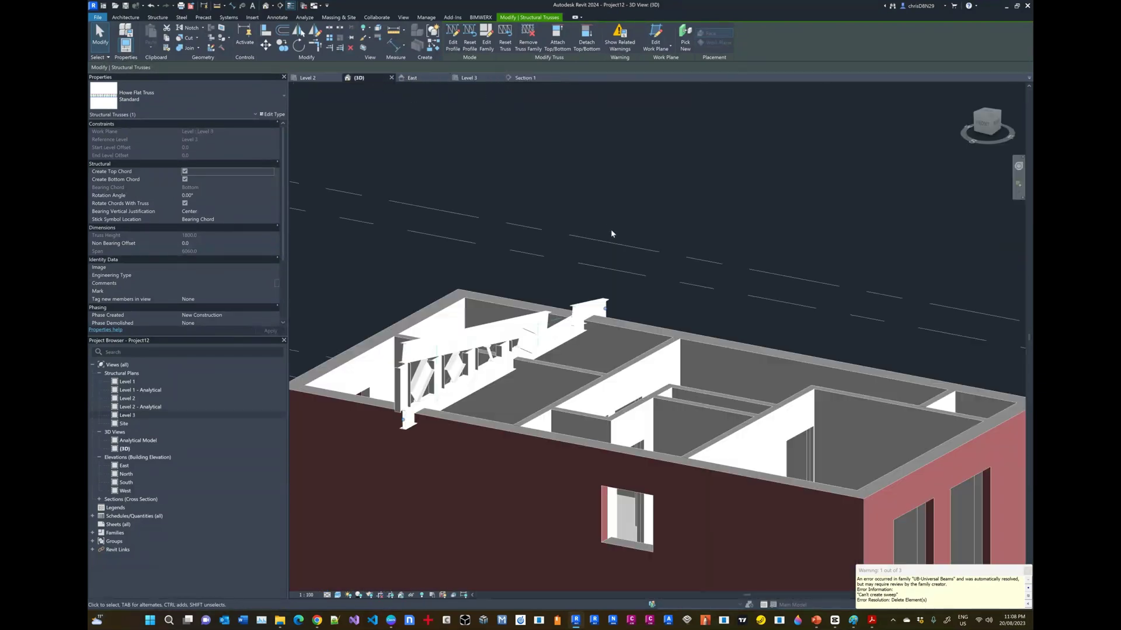
{"action": "scroll", "coordinate": [660, 257], "scroll_direction": "down", "scroll_amount": 5}
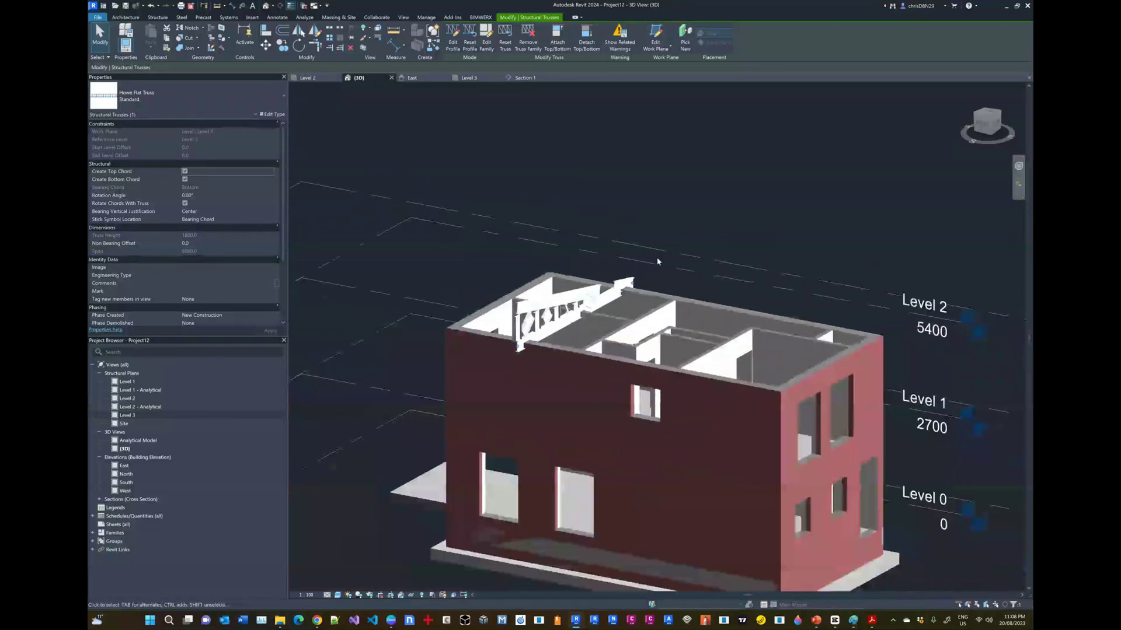
{"action": "scroll", "coordinate": [605, 281], "scroll_direction": "up", "scroll_amount": 6}
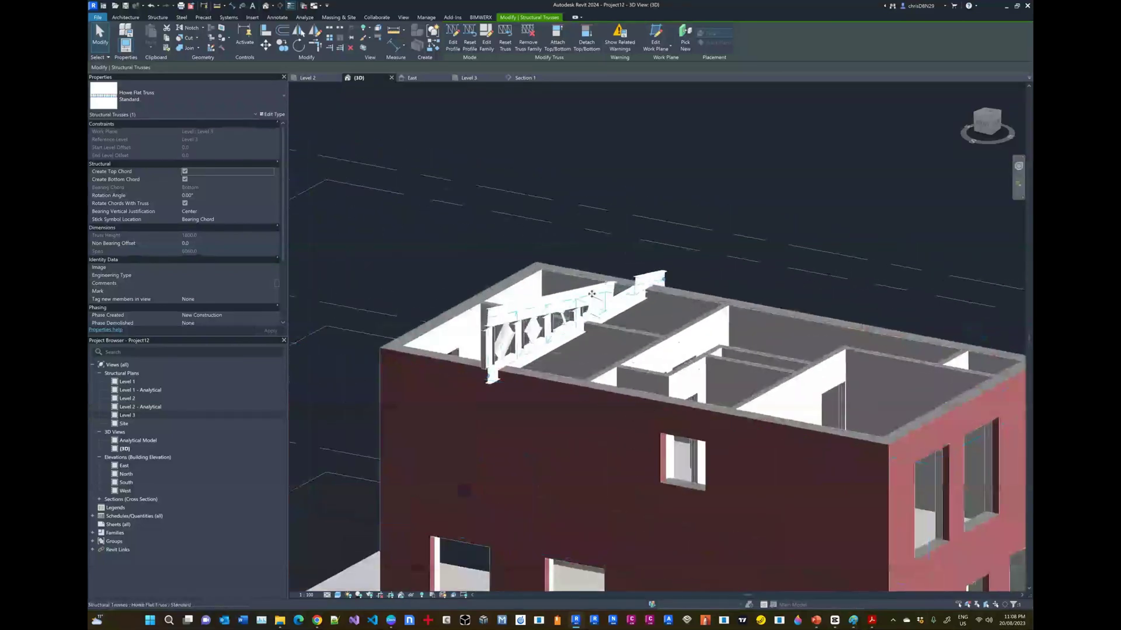
{"action": "left_click", "coordinate": [531, 161]}
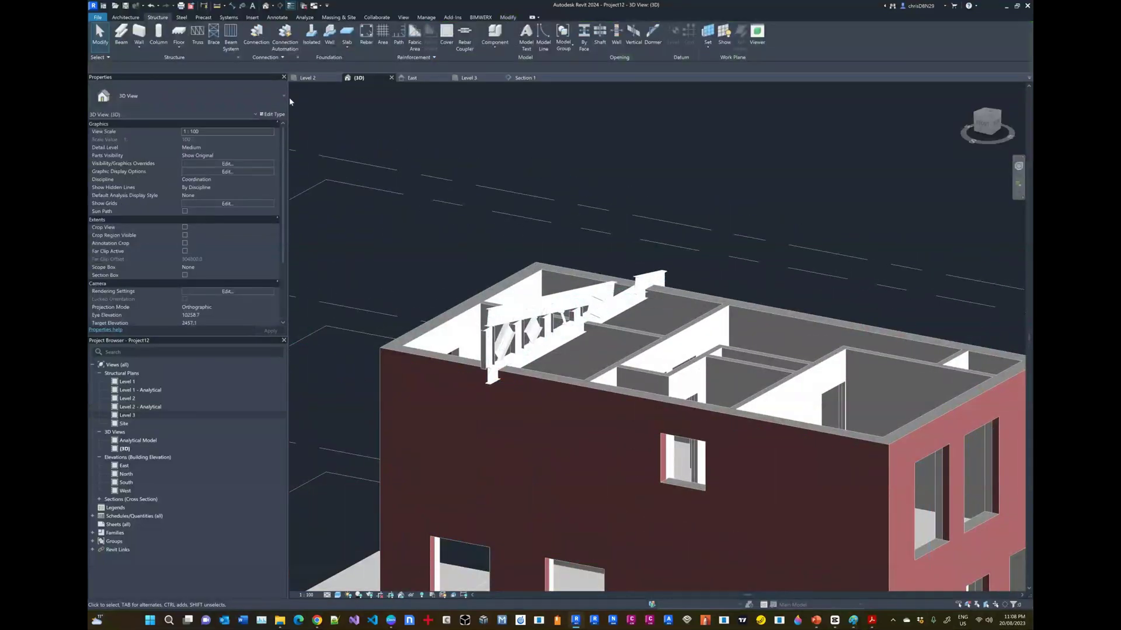
Start a beam, open family loading in the timber framing folder, and browse up to the New Zealand library's main folder.
{"action": "left_click", "coordinate": [121, 34]}
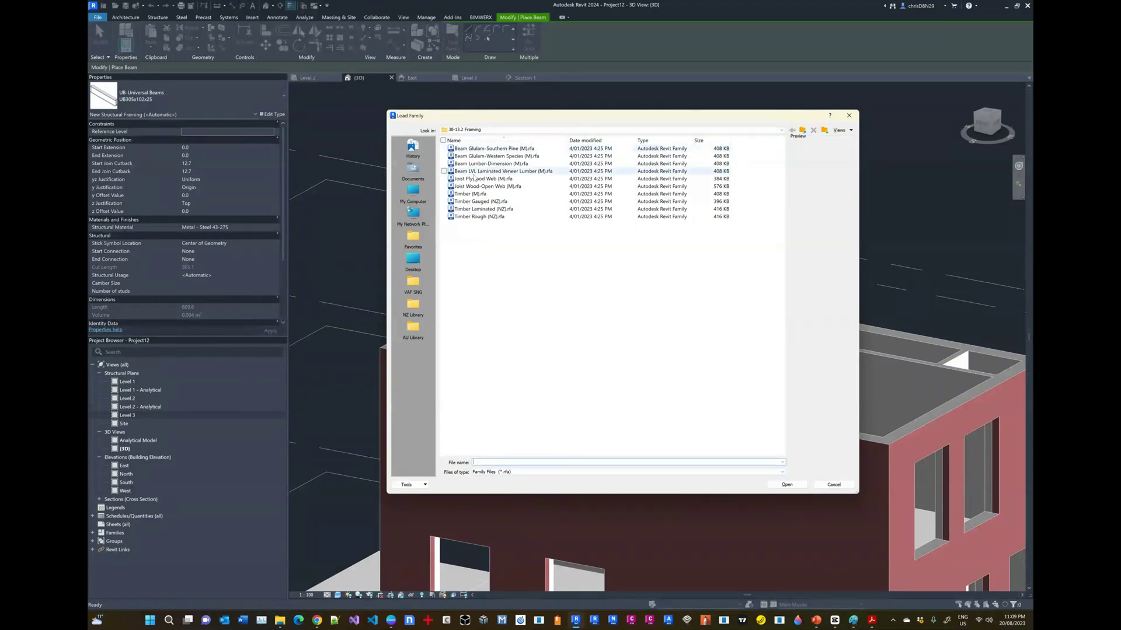
{"action": "left_click", "coordinate": [479, 202]}
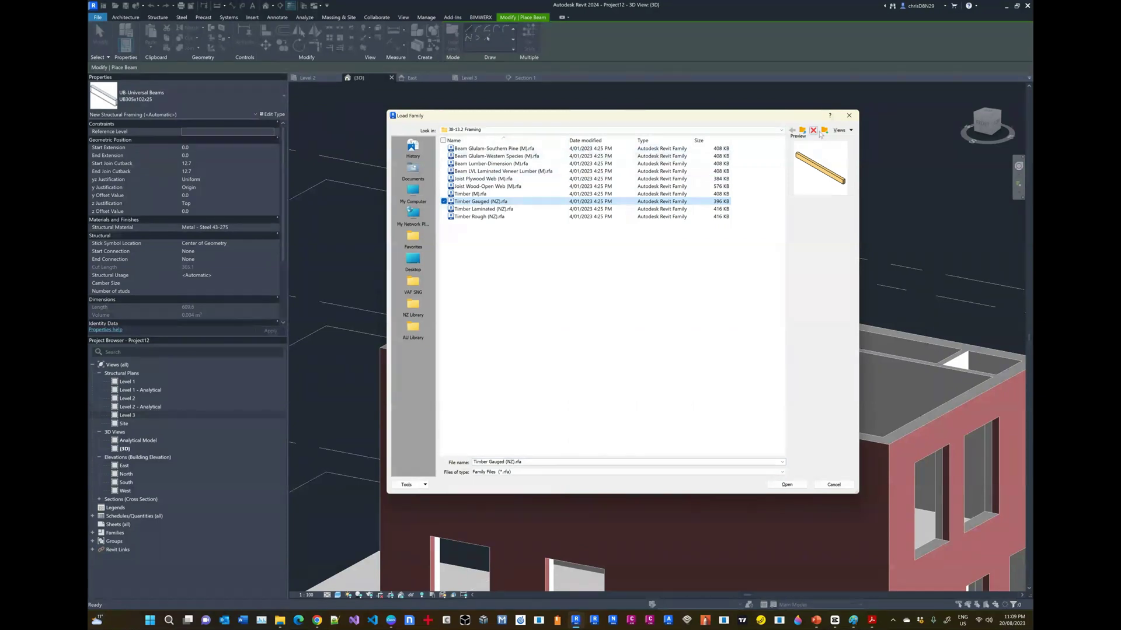
{"action": "left_click", "coordinate": [802, 129]}
{"action": "left_click", "coordinate": [802, 130]}
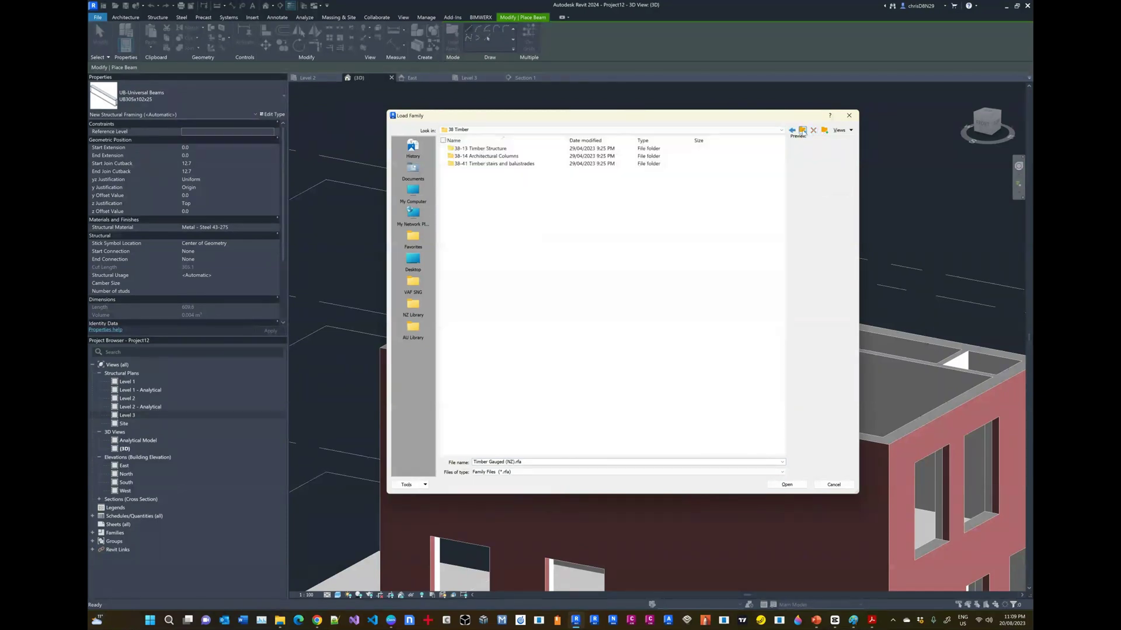
{"action": "left_click", "coordinate": [803, 132]}
{"action": "left_click", "coordinate": [803, 132]}
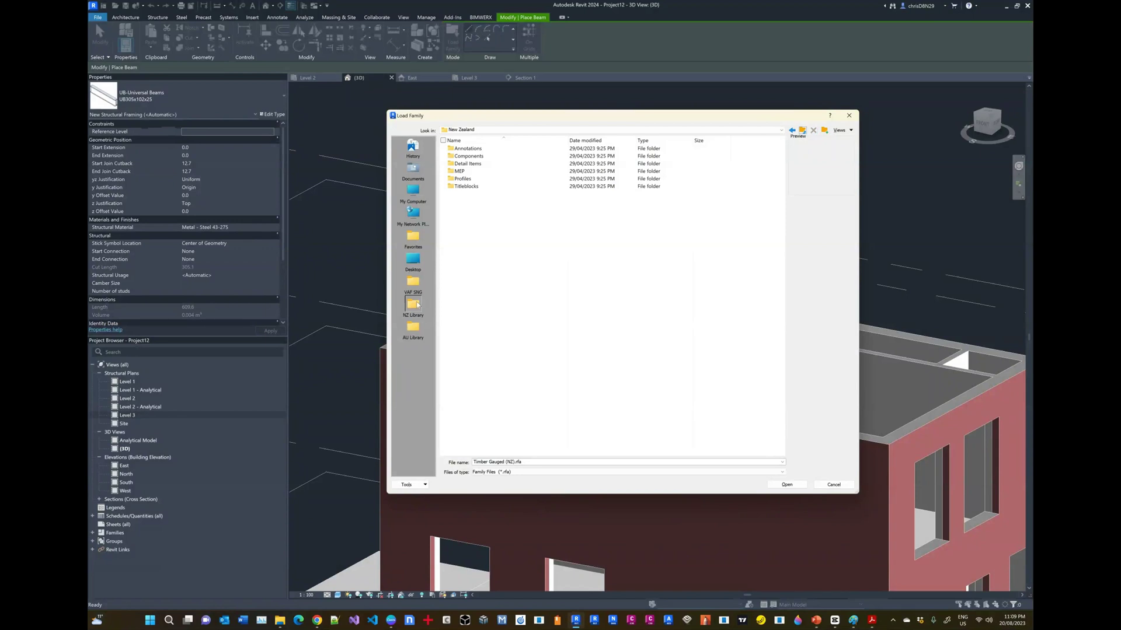
Open the family Timber Gauged (NZ) from Components, 38 Timber, 38-13 Timber Structure, 38-13.2 Framing.
{"action": "double_click", "coordinate": [468, 155]}
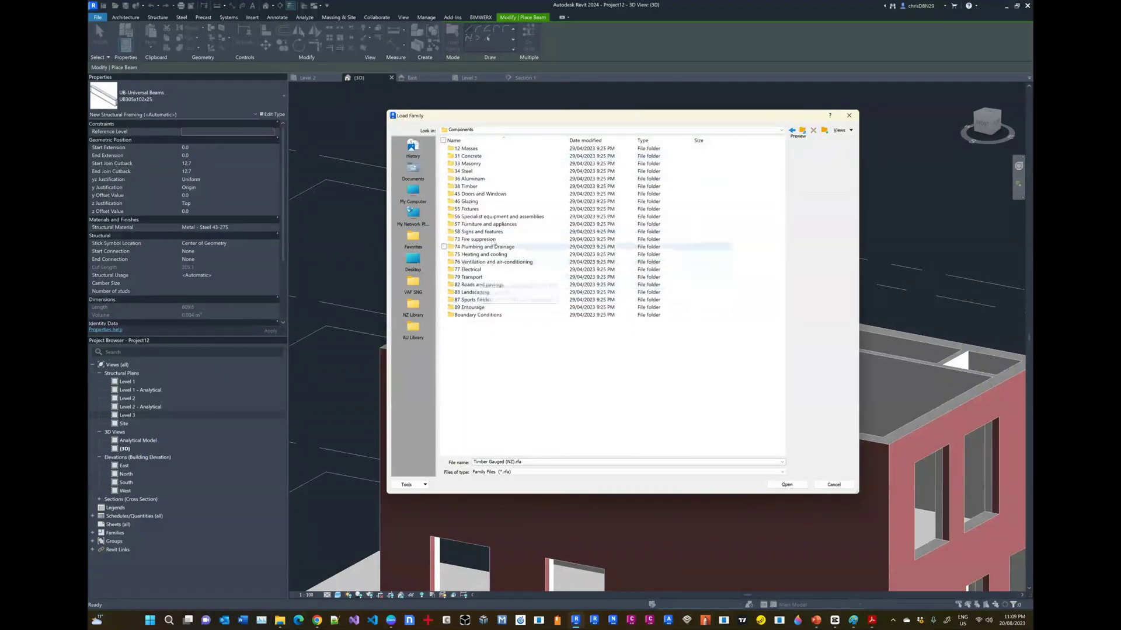
{"action": "double_click", "coordinate": [469, 186]}
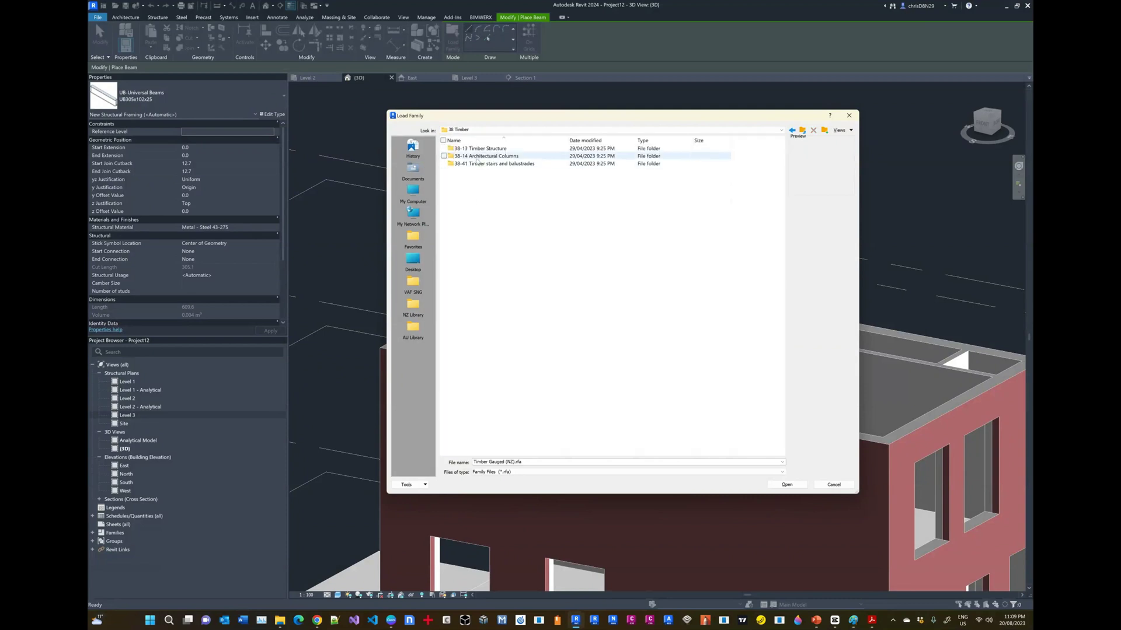
{"action": "double_click", "coordinate": [499, 149]}
{"action": "double_click", "coordinate": [484, 155]}
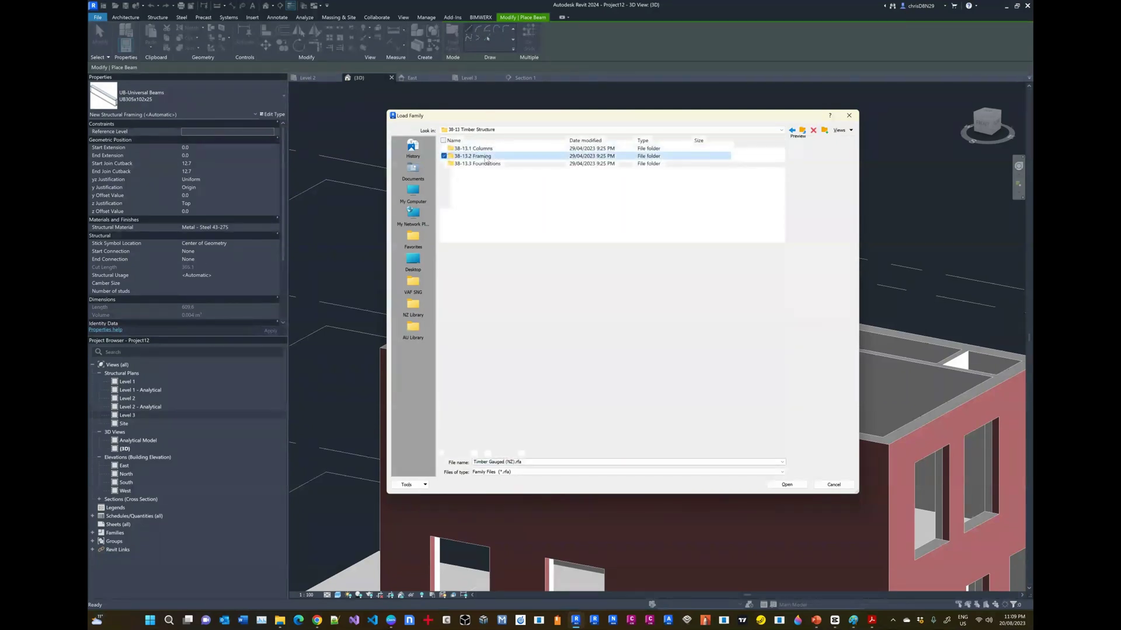
{"action": "left_click", "coordinate": [480, 202]}
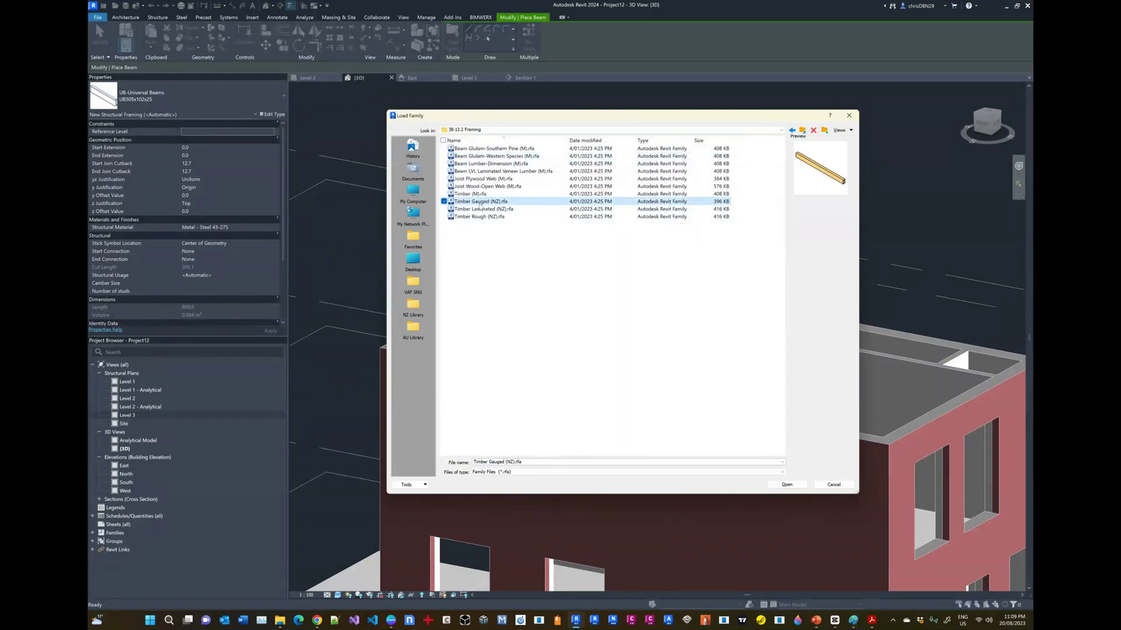
{"action": "left_click", "coordinate": [786, 485]}
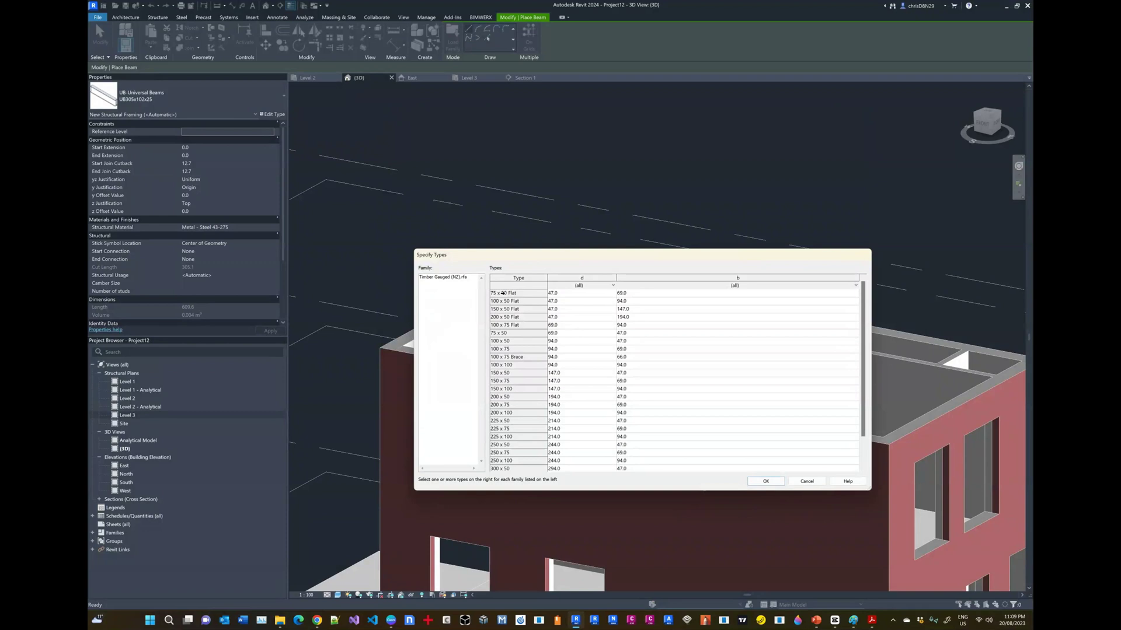
Load the timber types 75 x 50 Flat and 150 x 75 into the project and leave beam placement.
{"action": "left_click", "coordinate": [503, 293]}
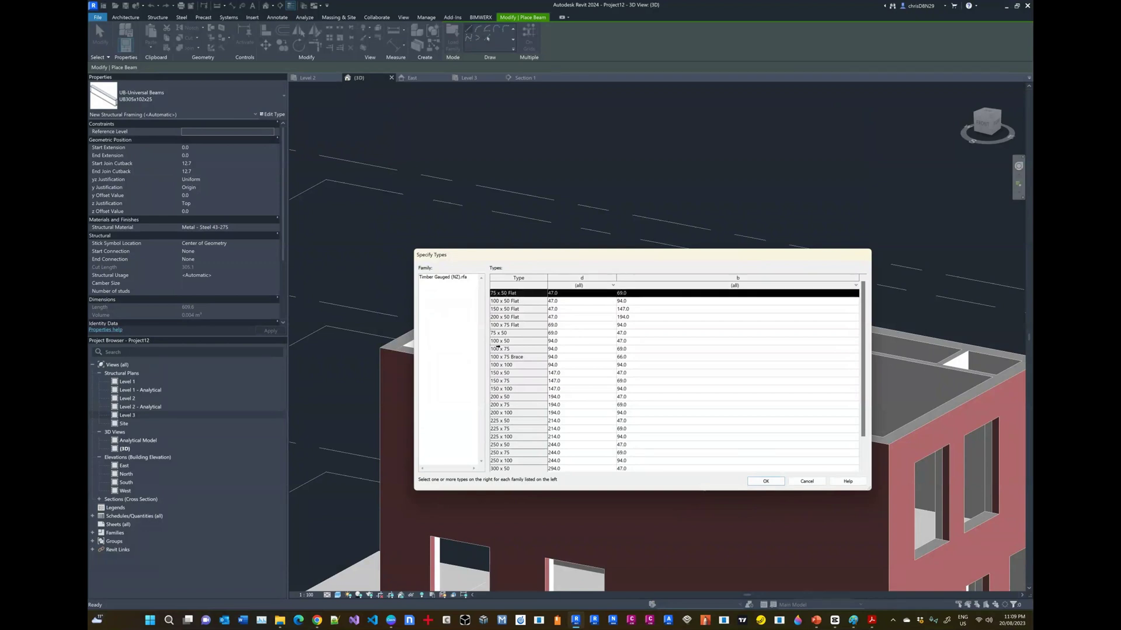
{"action": "left_click", "coordinate": [500, 381], "text": "ctrl"}
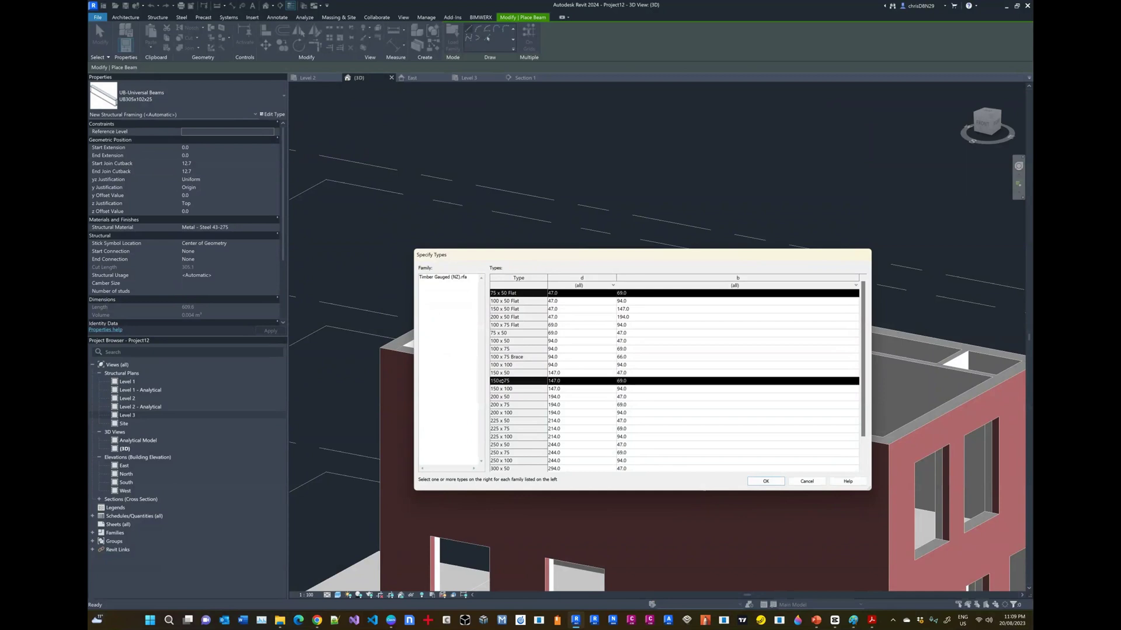
{"action": "left_click", "coordinate": [765, 481]}
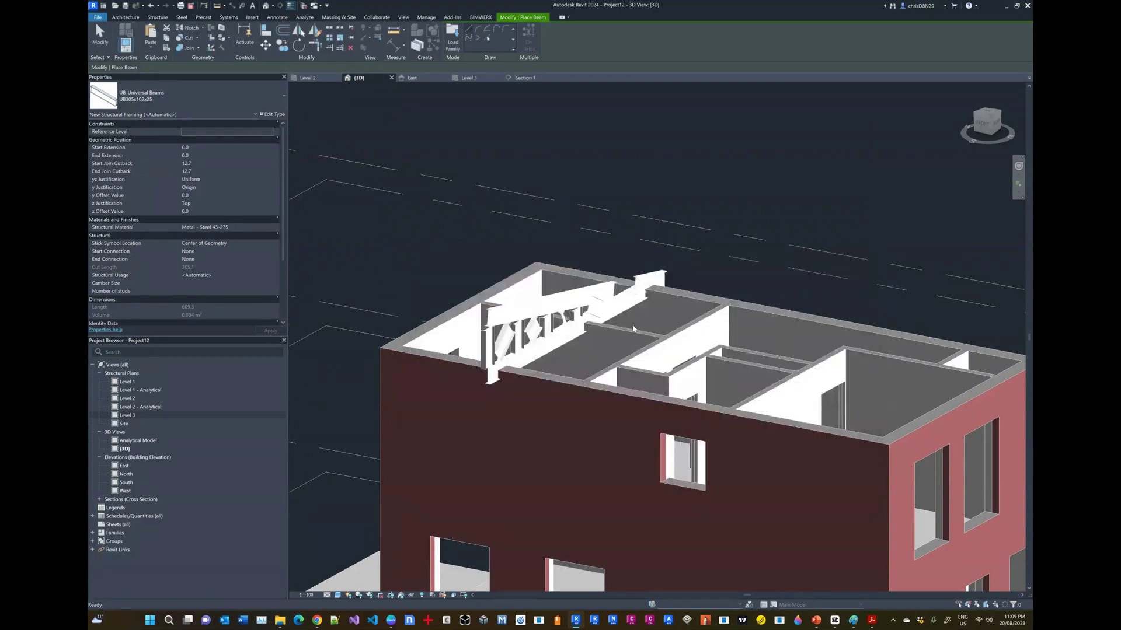
{"action": "key", "text": "Escape"}
{"action": "key", "text": "Escape"}
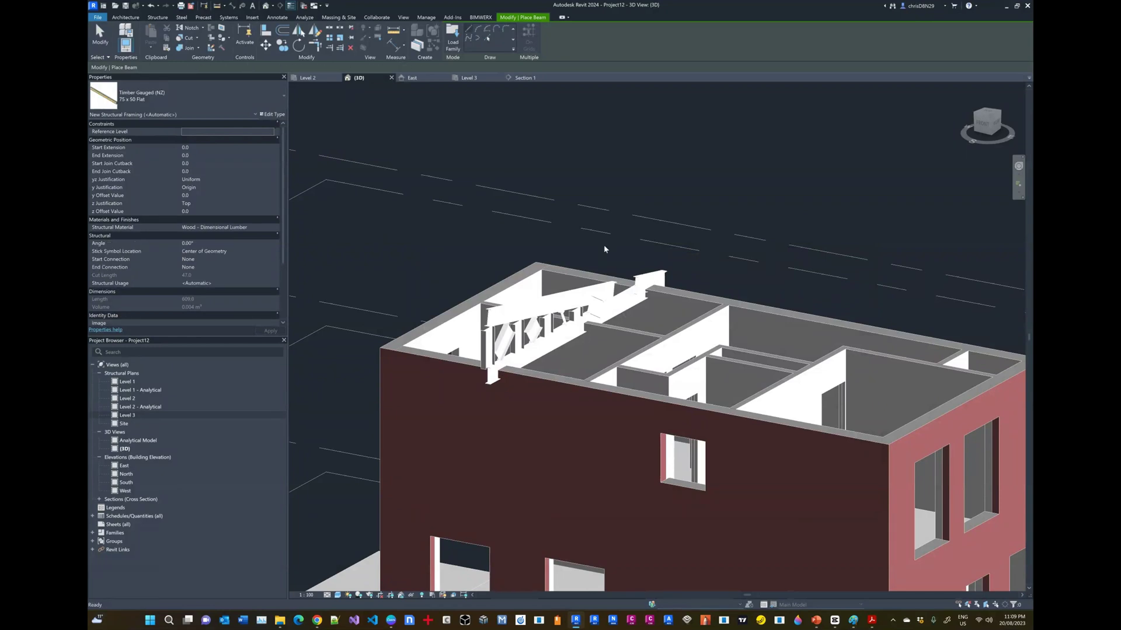
Duplicate the placed Howe Flat Truss's Standard type as Truss Mono.
{"action": "left_click", "coordinate": [568, 299]}
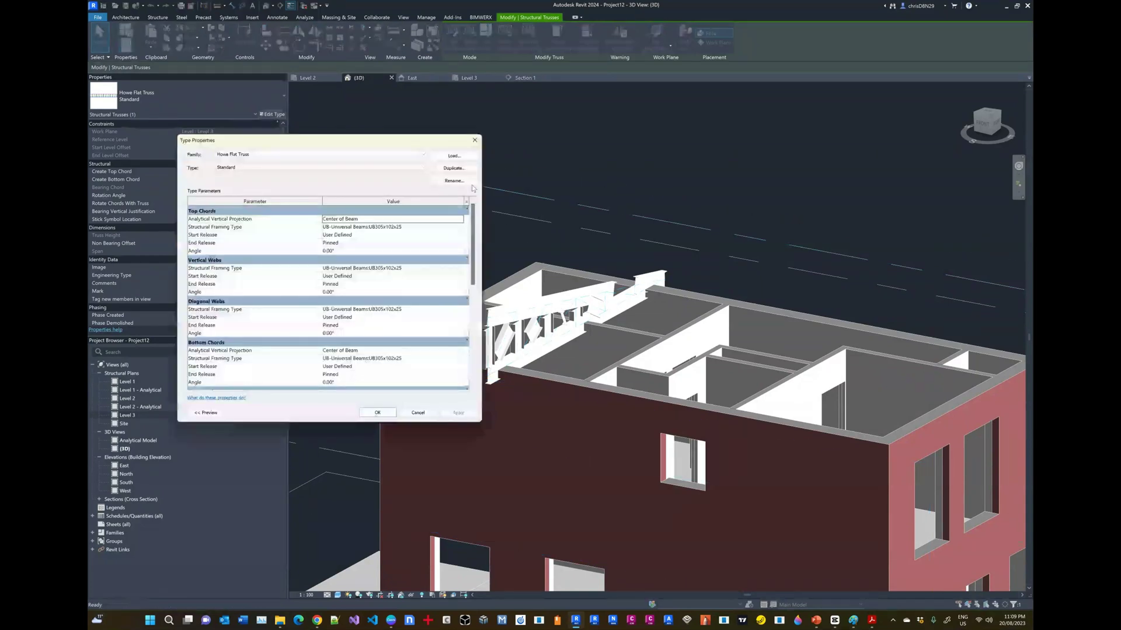
{"action": "left_click", "coordinate": [454, 169]}
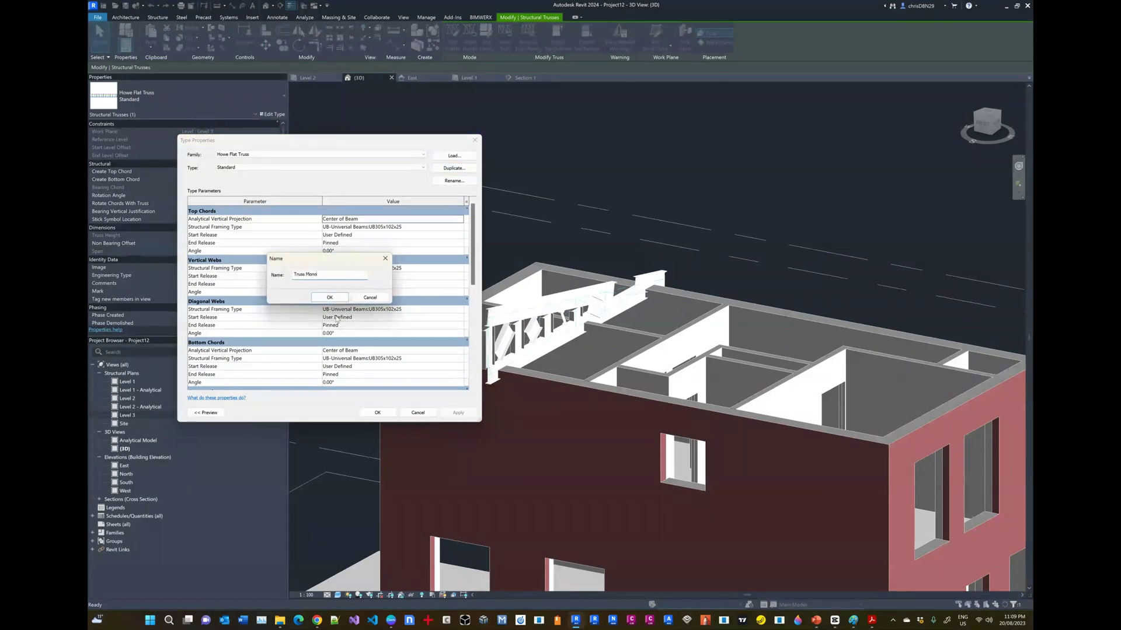
{"action": "left_click", "coordinate": [331, 297]}
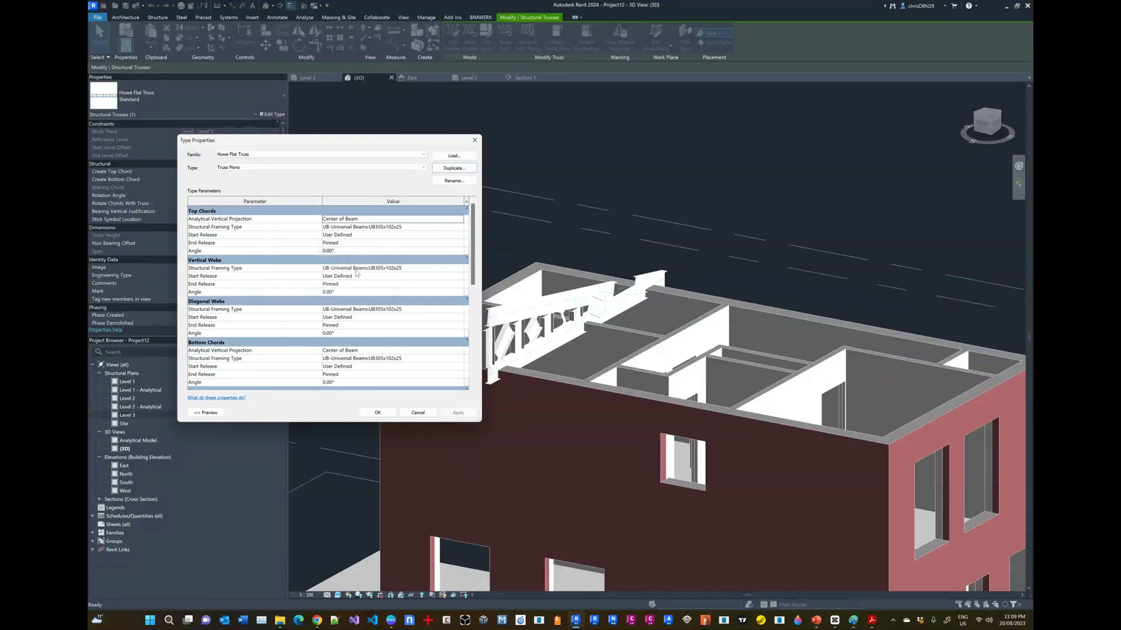
Set the structural framing type to Timber Gauged (NZ) 150 x 75 for the top chords and 75 x 50 Flat for the vertical webs.
{"action": "left_click", "coordinate": [417, 227]}
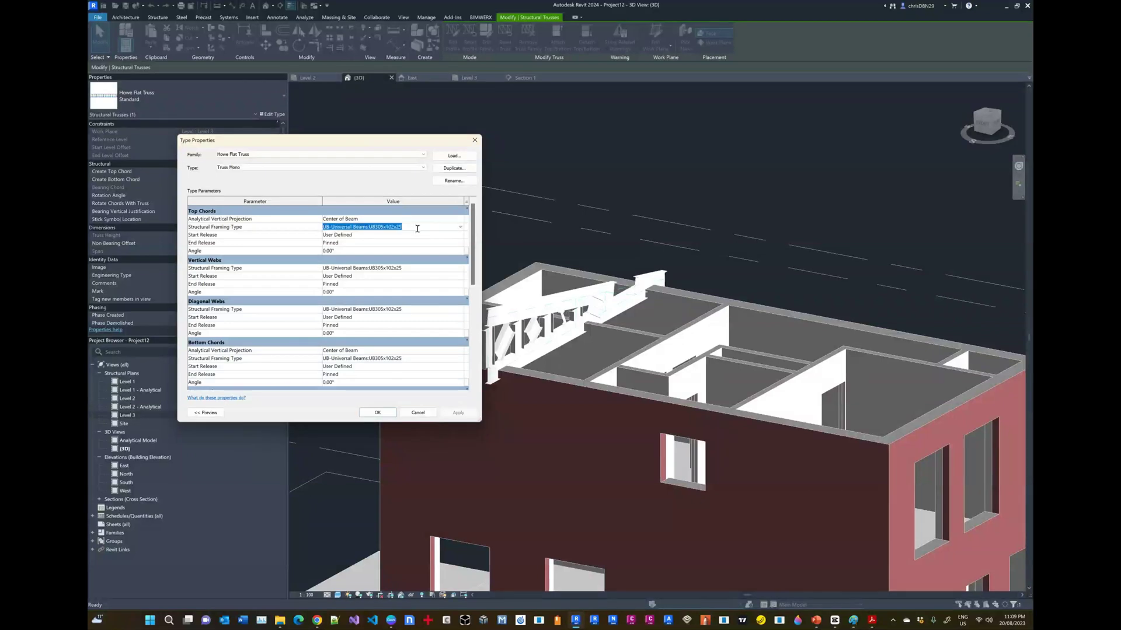
{"action": "left_click", "coordinate": [460, 229]}
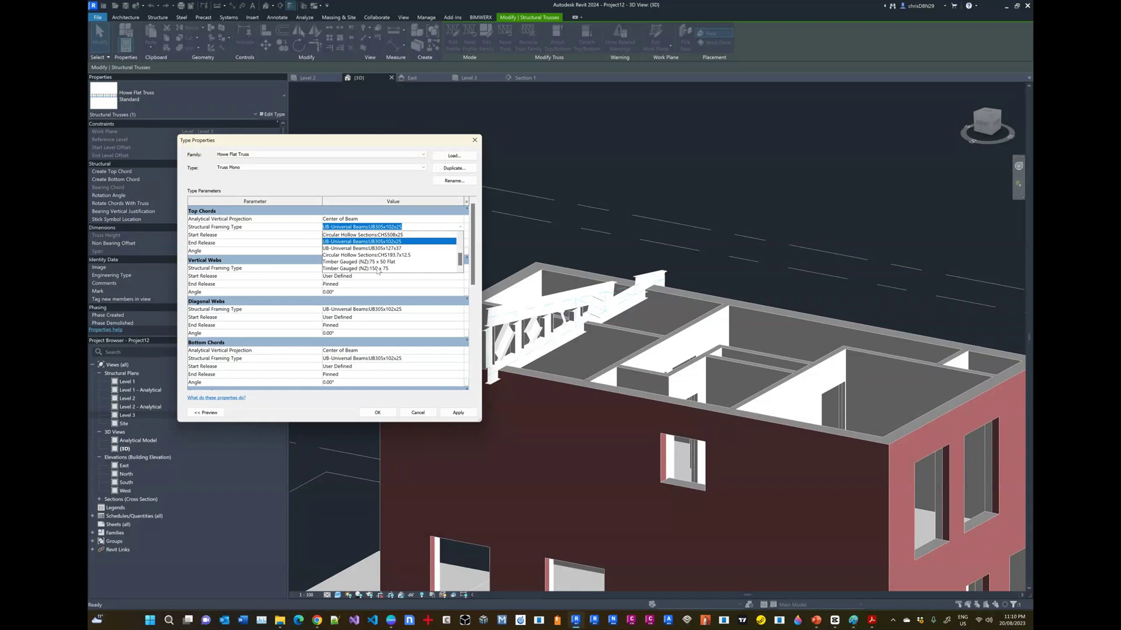
{"action": "left_click", "coordinate": [378, 269]}
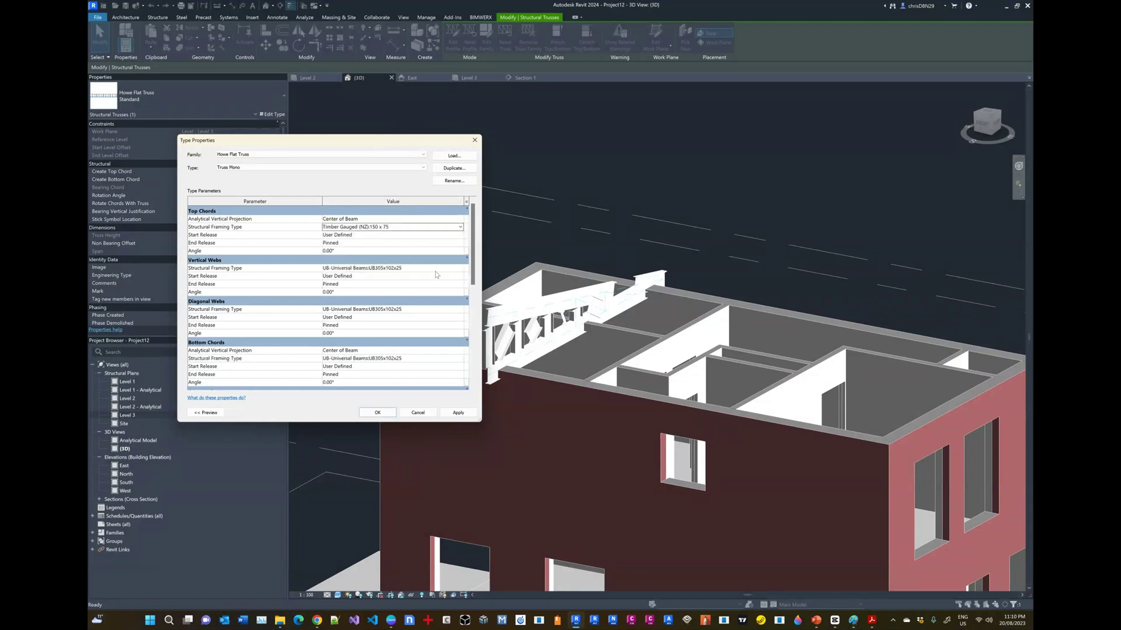
{"action": "left_click", "coordinate": [460, 270]}
{"action": "scroll", "coordinate": [403, 301], "scroll_direction": "down", "scroll_amount": 2}
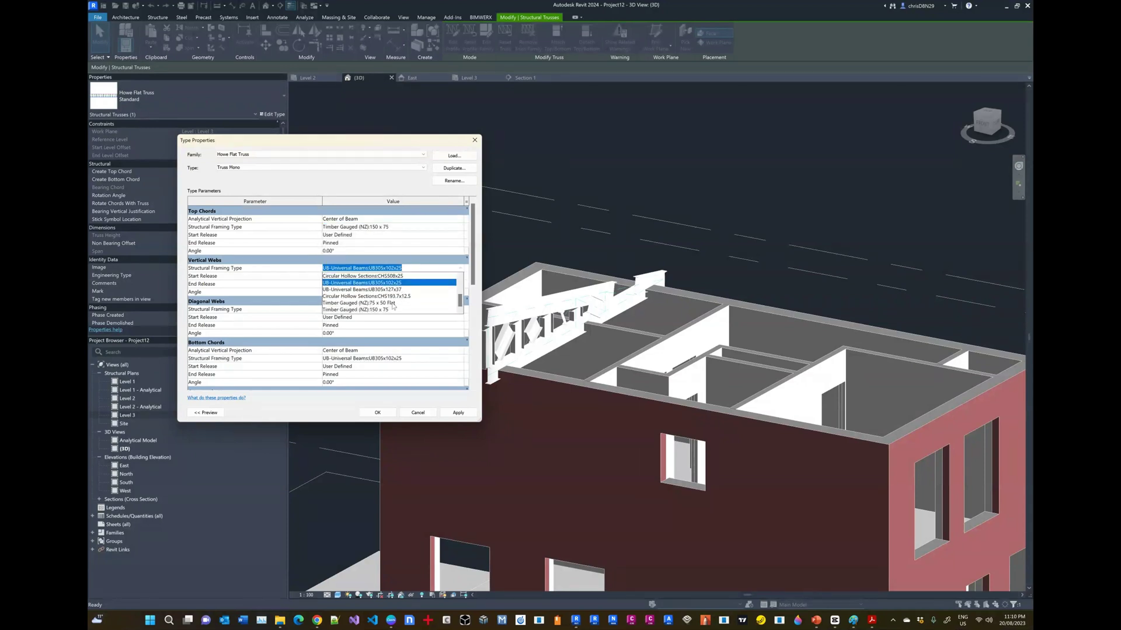
{"action": "left_click", "coordinate": [378, 304]}
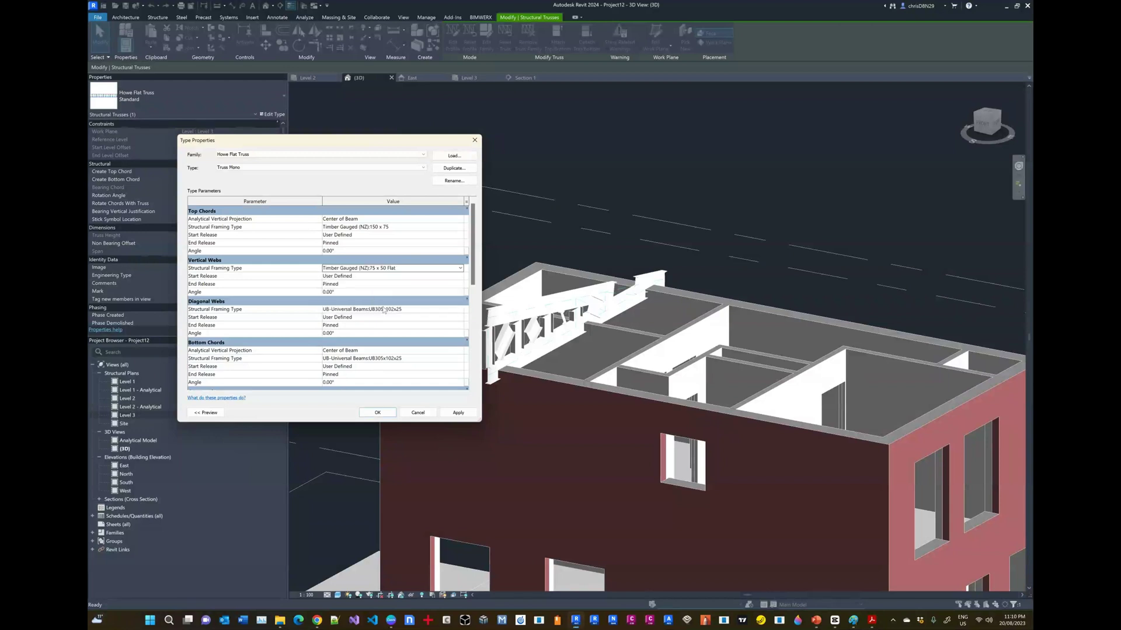
Assign Timber Gauged (NZ) 75 x 50 Flat to the diagonal webs and 150 x 75 to the bottom chords, and apply the type using Delete Type.
{"action": "left_click", "coordinate": [459, 310]}
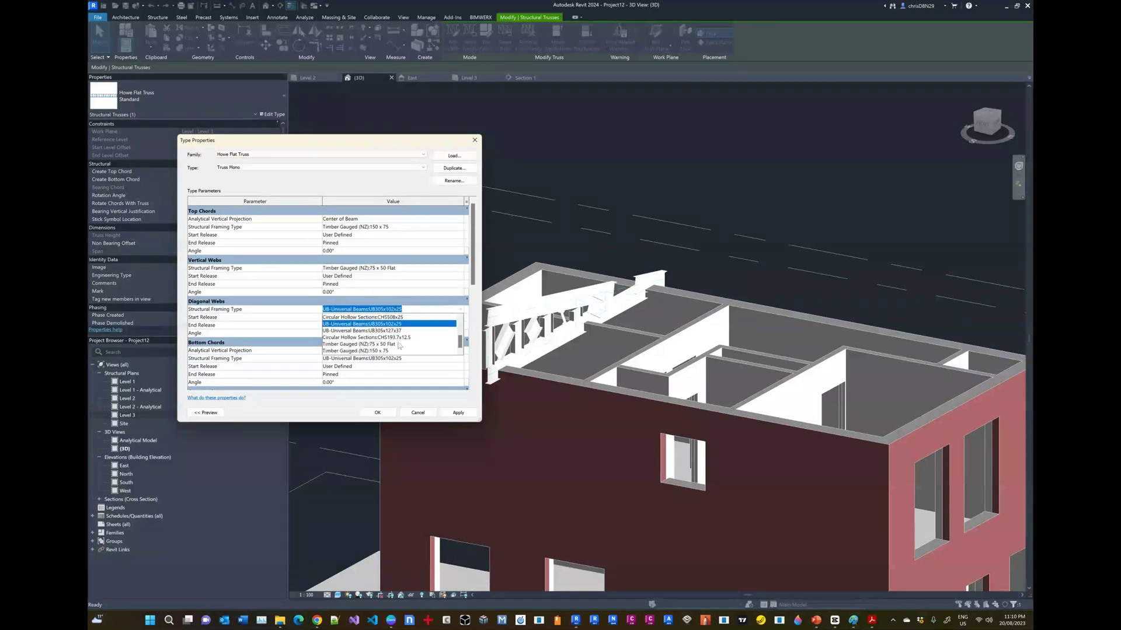
{"action": "left_click", "coordinate": [385, 344]}
{"action": "left_click", "coordinate": [460, 360]}
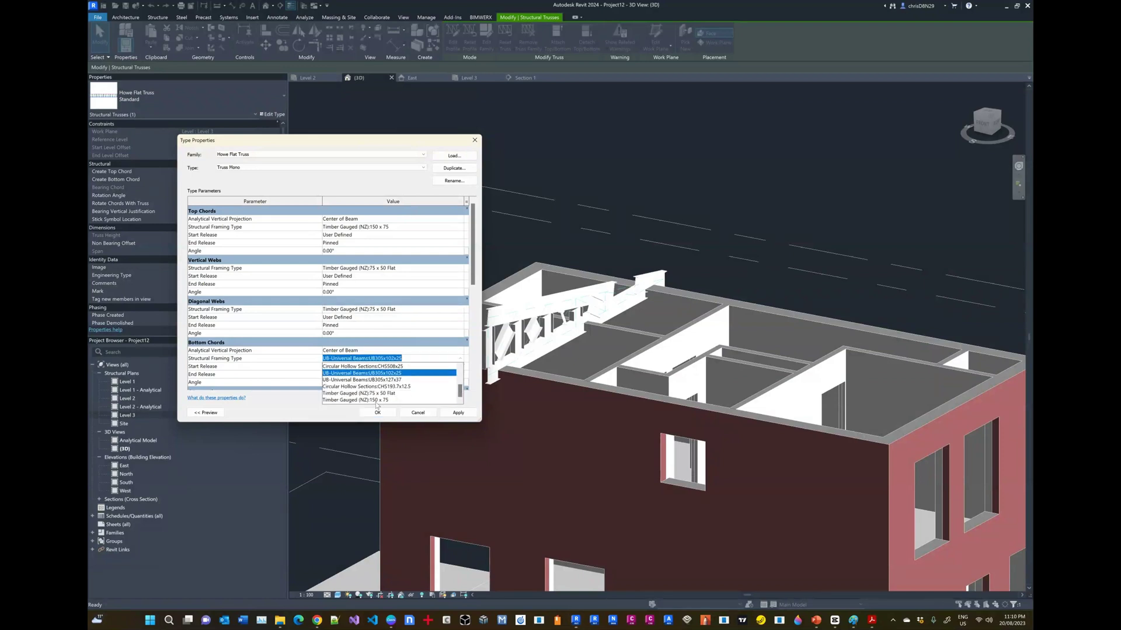
{"action": "left_click", "coordinate": [377, 400]}
{"action": "left_click", "coordinate": [378, 413]}
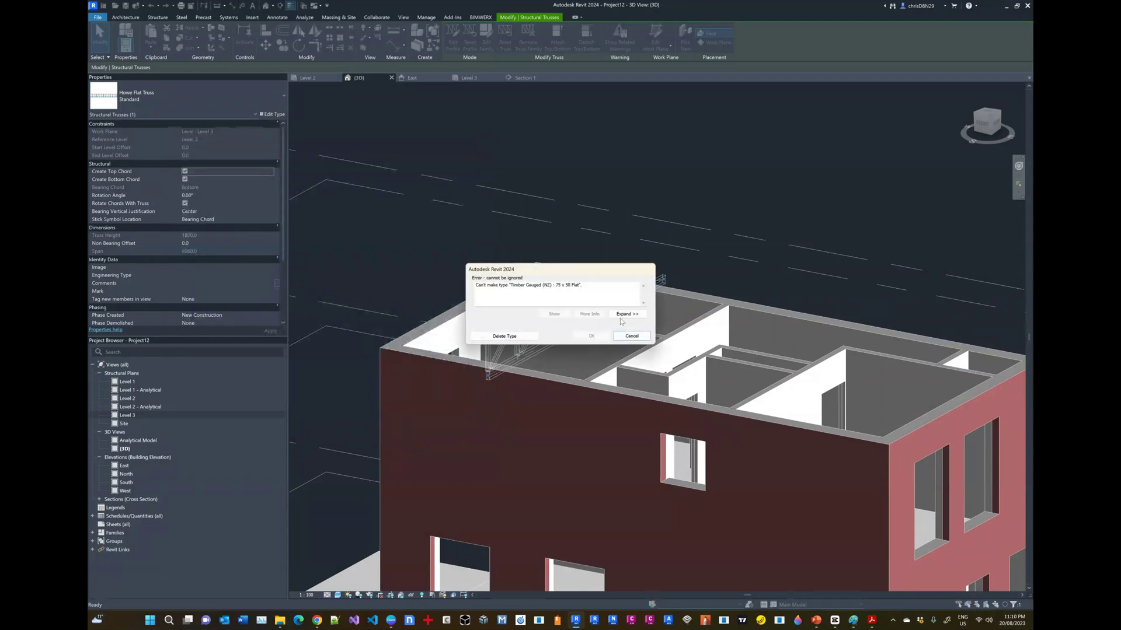
{"action": "left_click", "coordinate": [507, 337]}
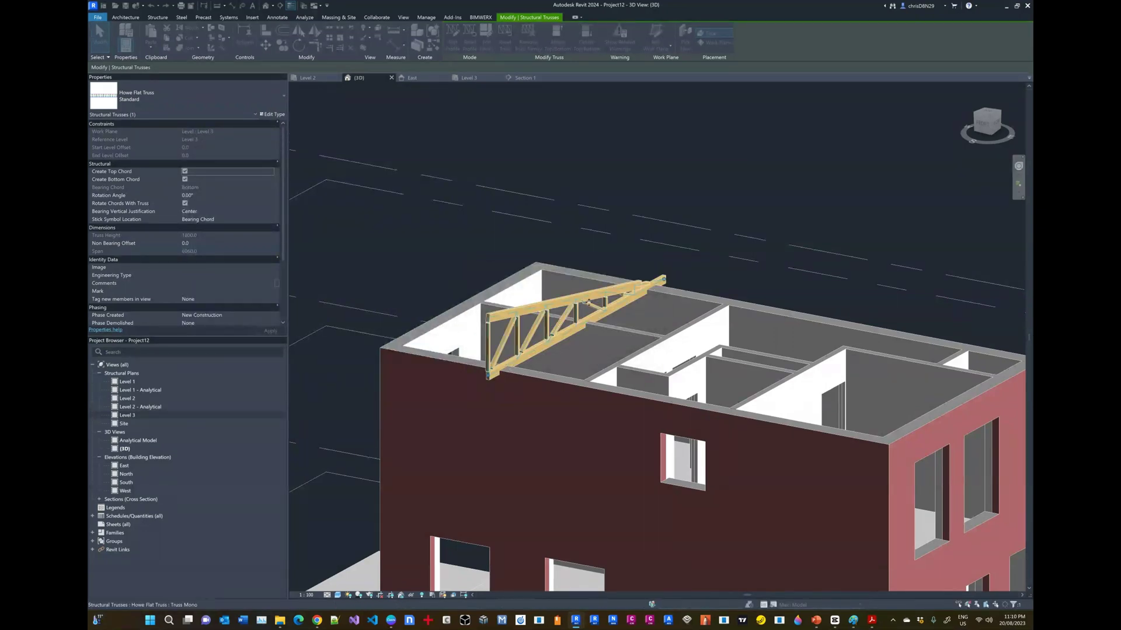
{"action": "scroll", "coordinate": [567, 303], "scroll_direction": "up", "scroll_amount": 3}
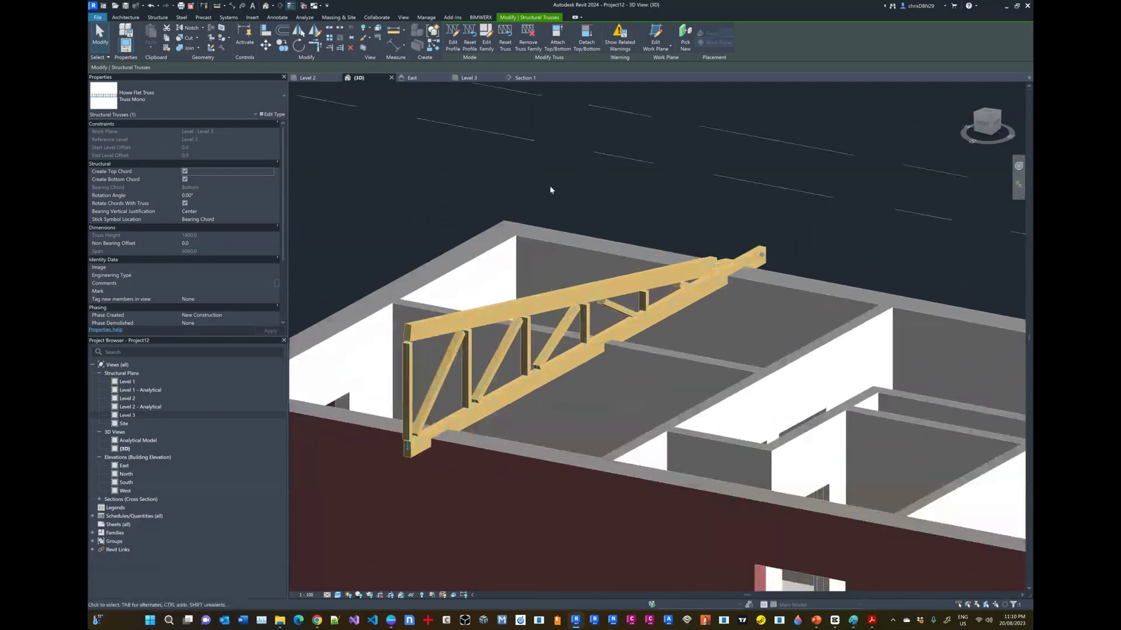
{"action": "left_click", "coordinate": [577, 206]}
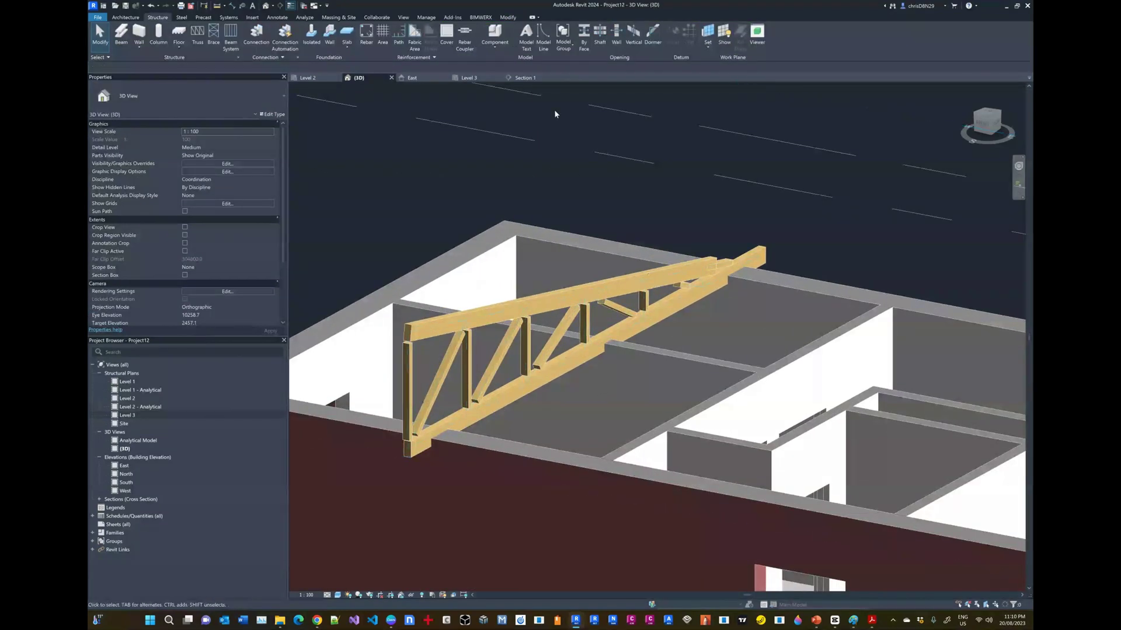
Examine how the timber truss displays in Section 1, reopening the section from its marker in the Level 3 plan.
{"action": "left_click", "coordinate": [524, 78]}
{"action": "scroll", "coordinate": [538, 247], "scroll_direction": "down", "scroll_amount": 5}
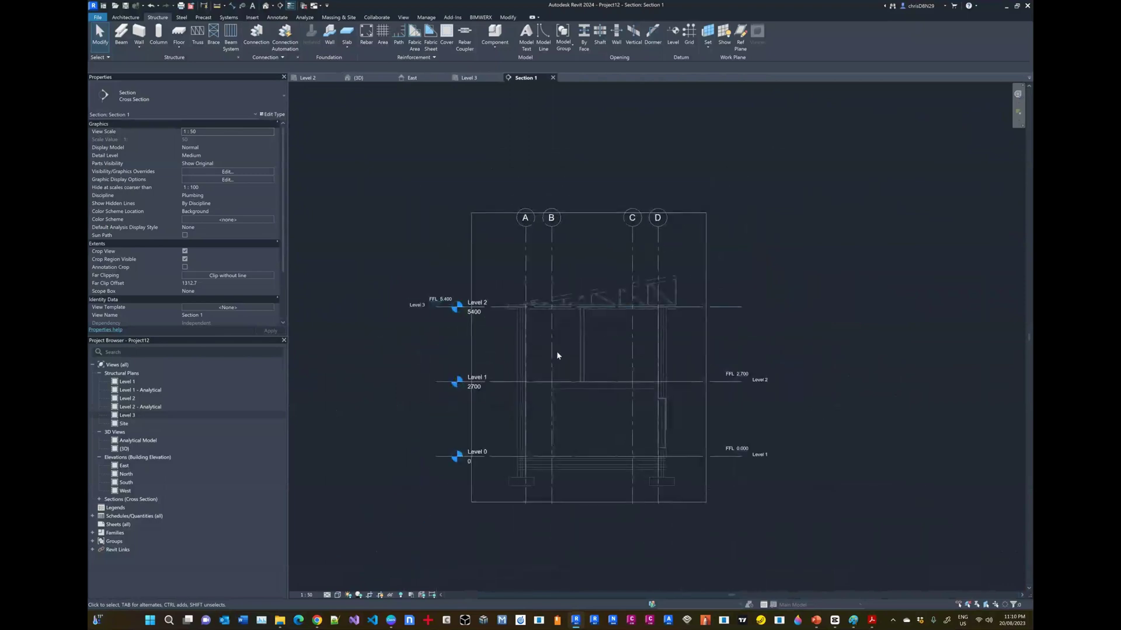
{"action": "scroll", "coordinate": [556, 351], "scroll_direction": "up", "scroll_amount": 3}
{"action": "left_click", "coordinate": [469, 78]}
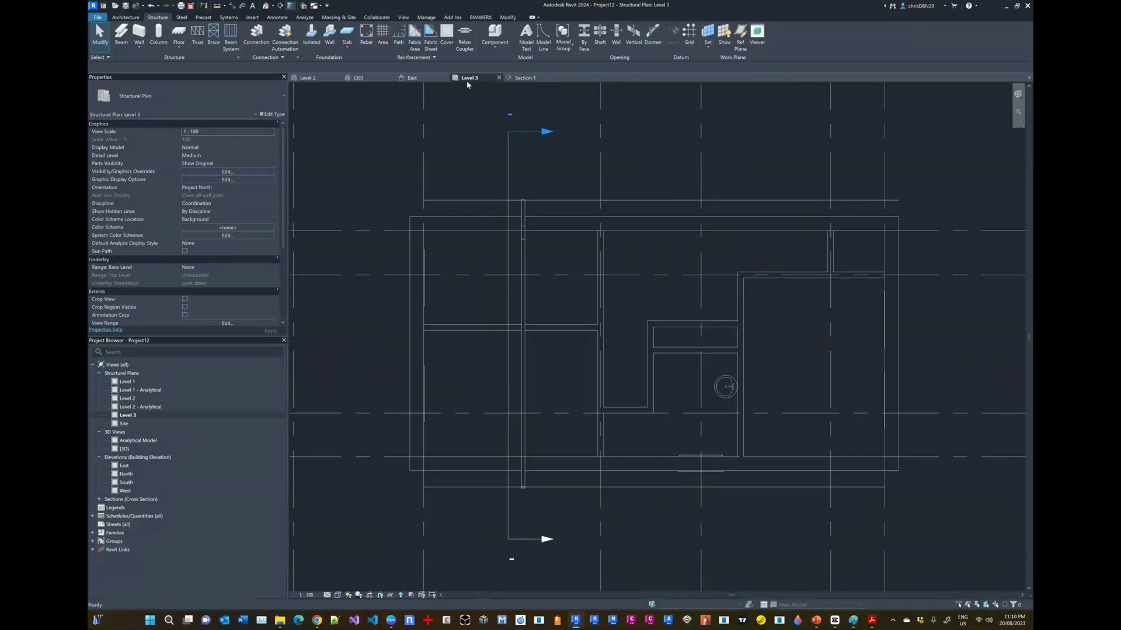
{"action": "double_click", "coordinate": [551, 131]}
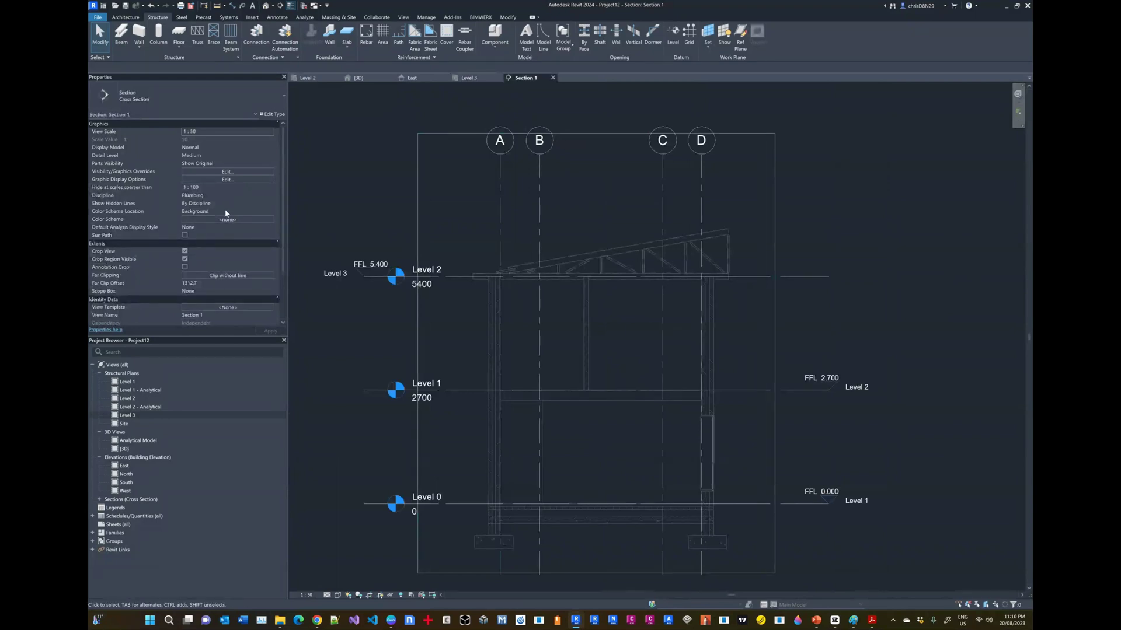
{"action": "left_click", "coordinate": [404, 597]}
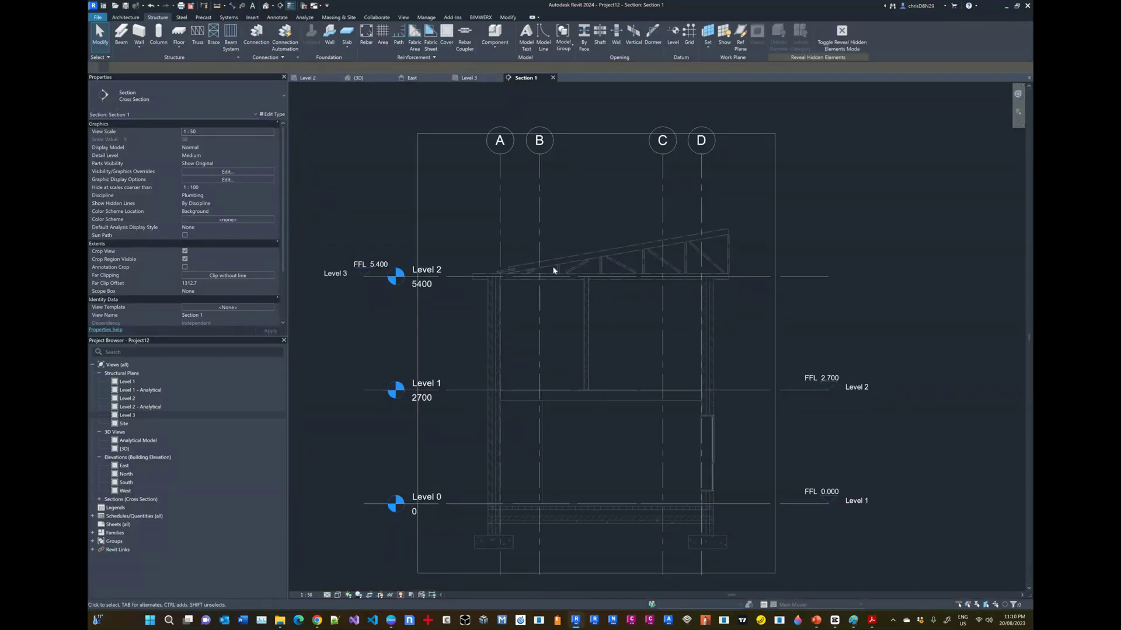
{"action": "left_click", "coordinate": [553, 77]}
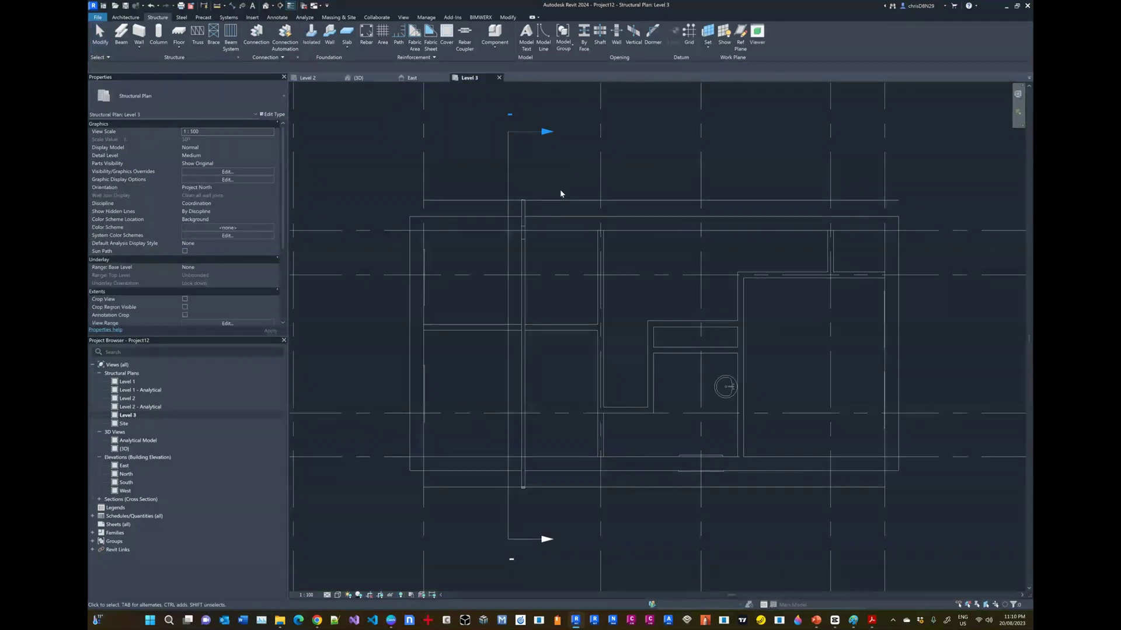
{"action": "double_click", "coordinate": [548, 133]}
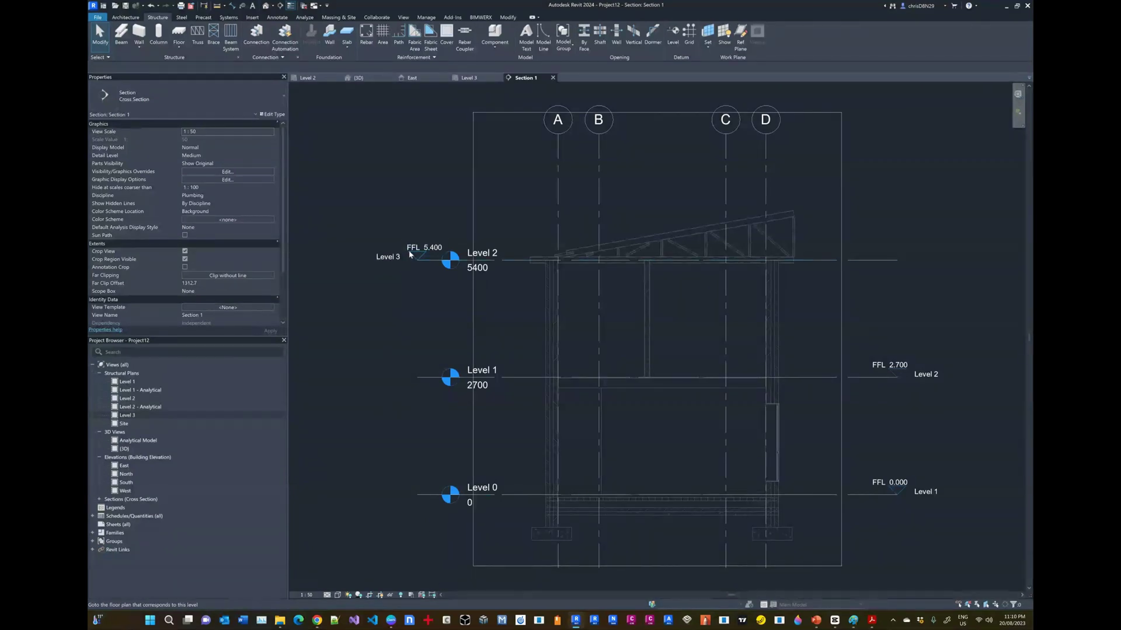
{"action": "left_click", "coordinate": [401, 595]}
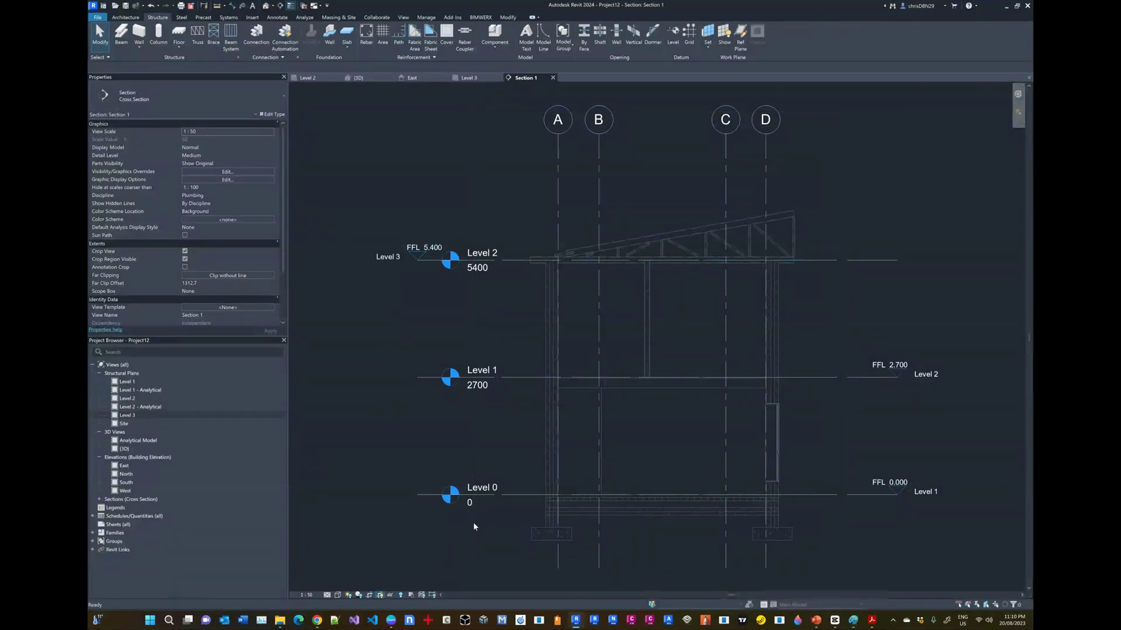
{"action": "left_click", "coordinate": [764, 222]}
{"action": "scroll", "coordinate": [701, 251], "scroll_direction": "down", "scroll_amount": 2}
{"action": "scroll", "coordinate": [745, 240], "scroll_direction": "up", "scroll_amount": 3}
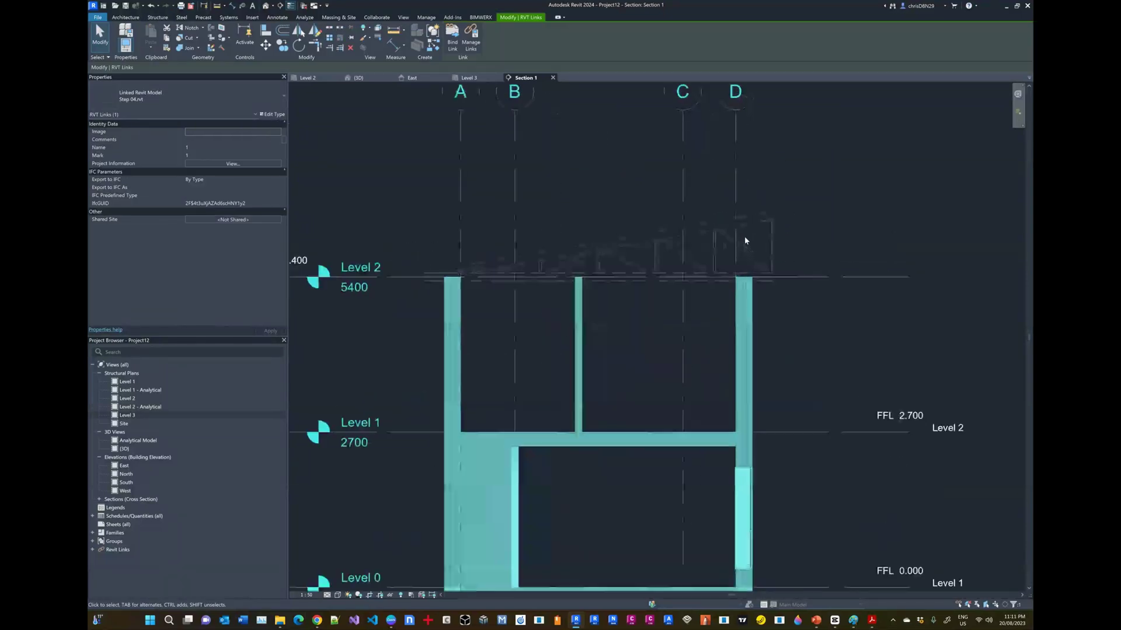
{"action": "key", "text": "Escape"}
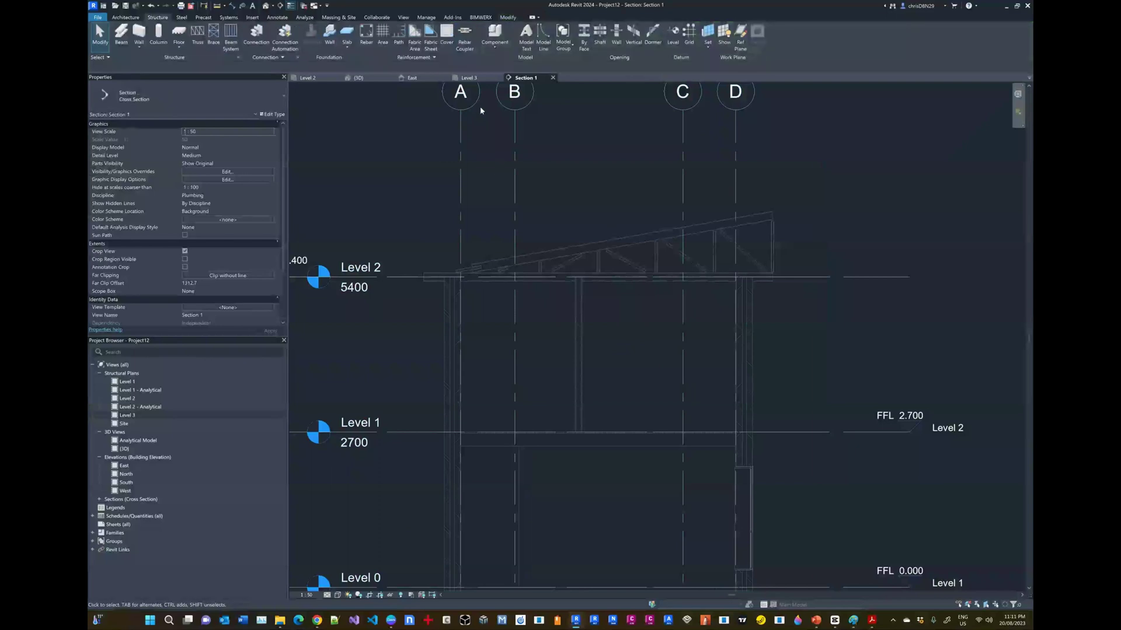
Delete the existing section crossing the building in the Level 3 plan.
{"action": "left_click", "coordinate": [471, 80]}
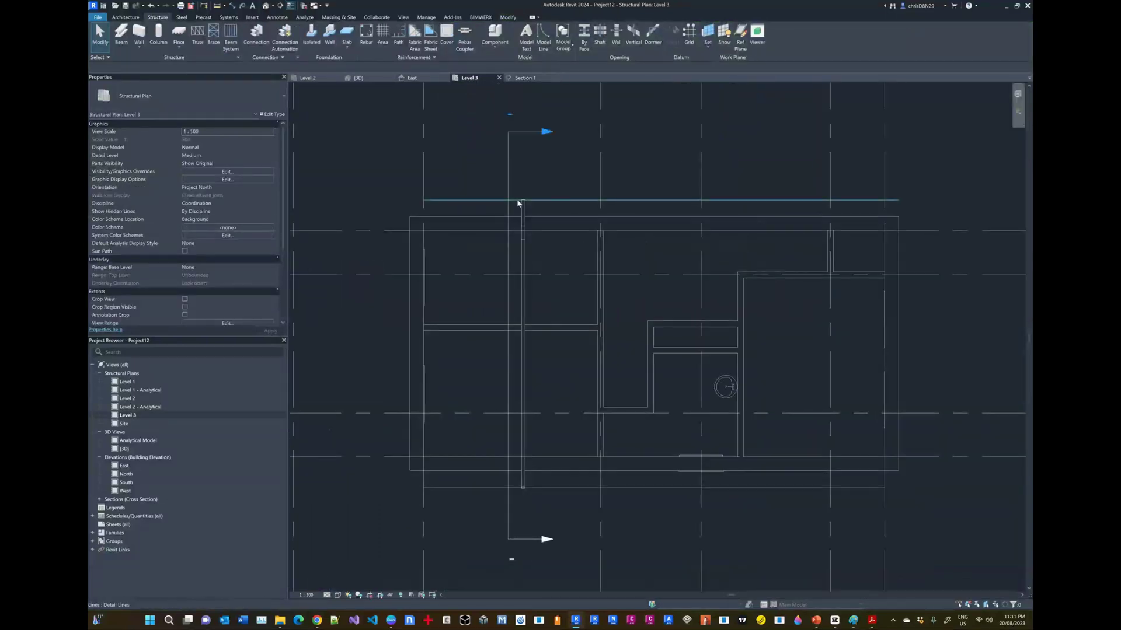
{"action": "left_click", "coordinate": [509, 147]}
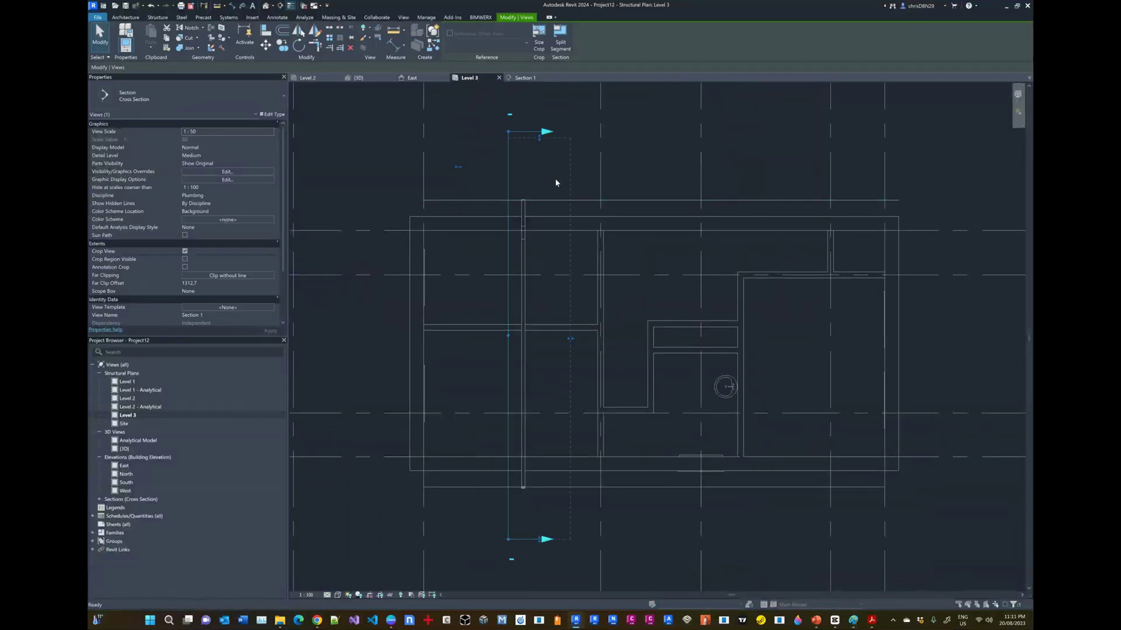
{"action": "key", "text": "Delete"}
{"action": "left_click", "coordinate": [589, 336]}
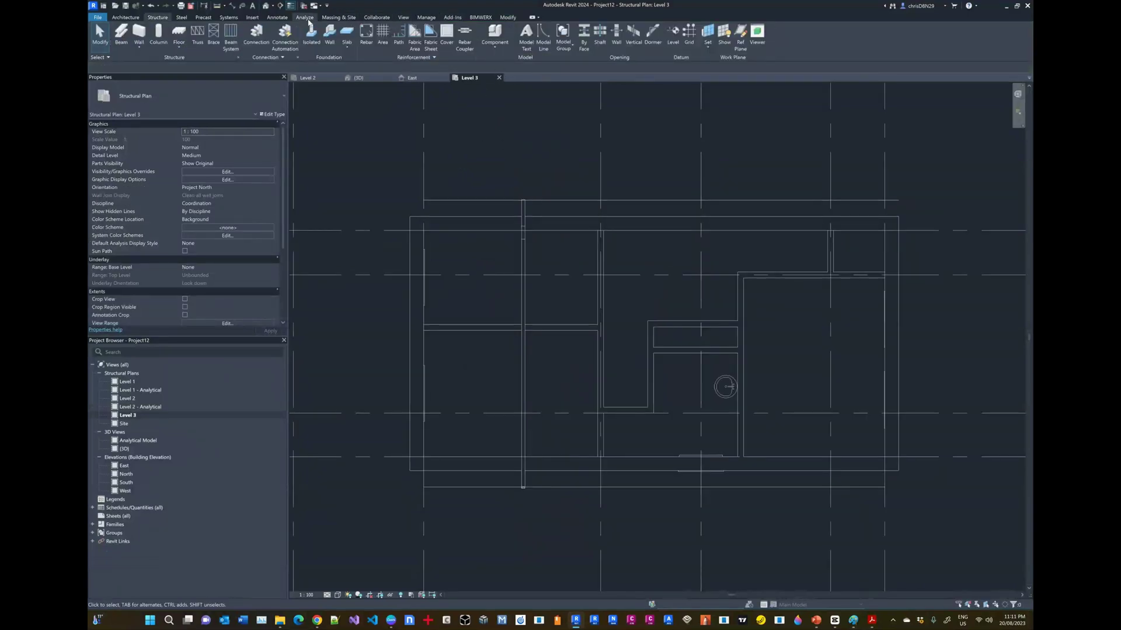
Draw a new section across the full depth of the building beside the truss, looking towards it, and open its view.
{"action": "left_click", "coordinate": [399, 18]}
{"action": "left_click", "coordinate": [401, 36]}
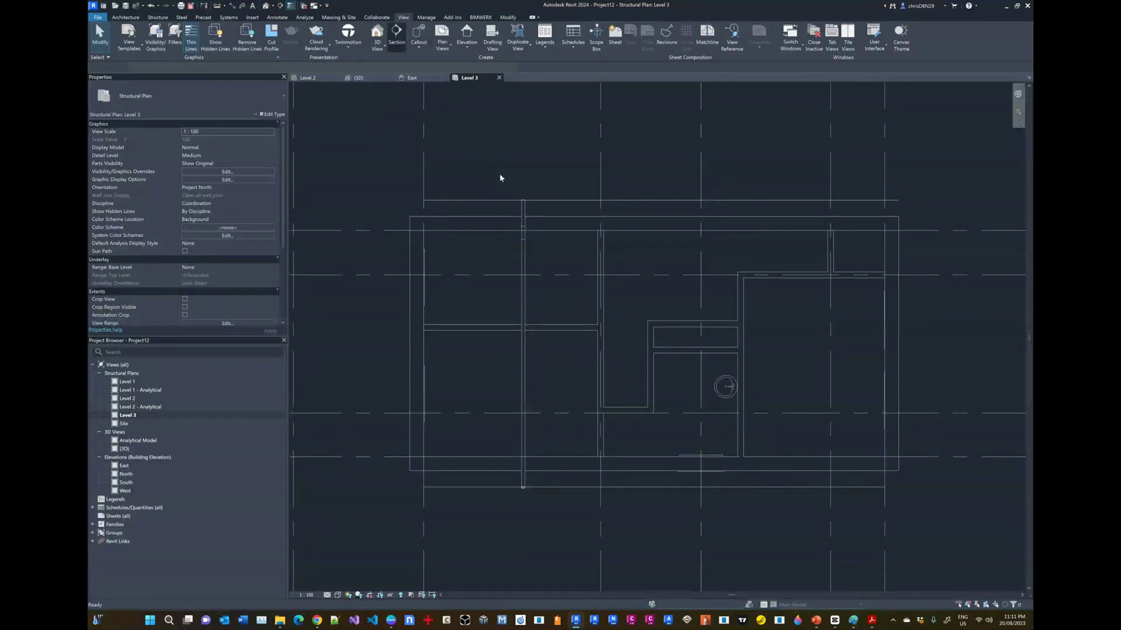
{"action": "left_click", "coordinate": [492, 158]}
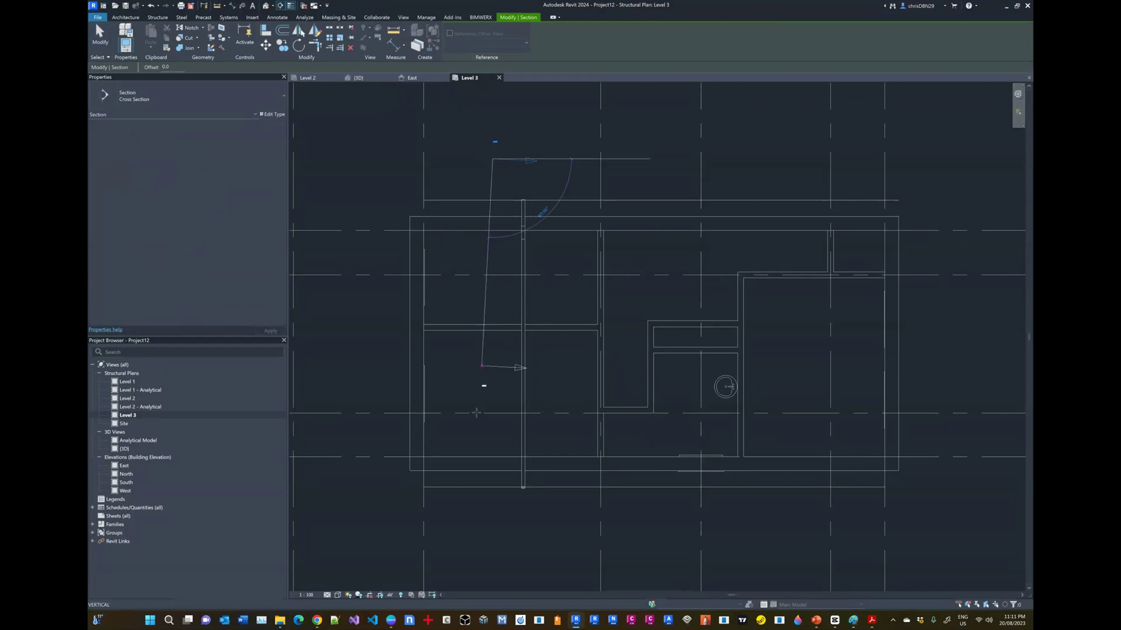
{"action": "left_click", "coordinate": [492, 528]}
{"action": "key", "text": "Escape"}
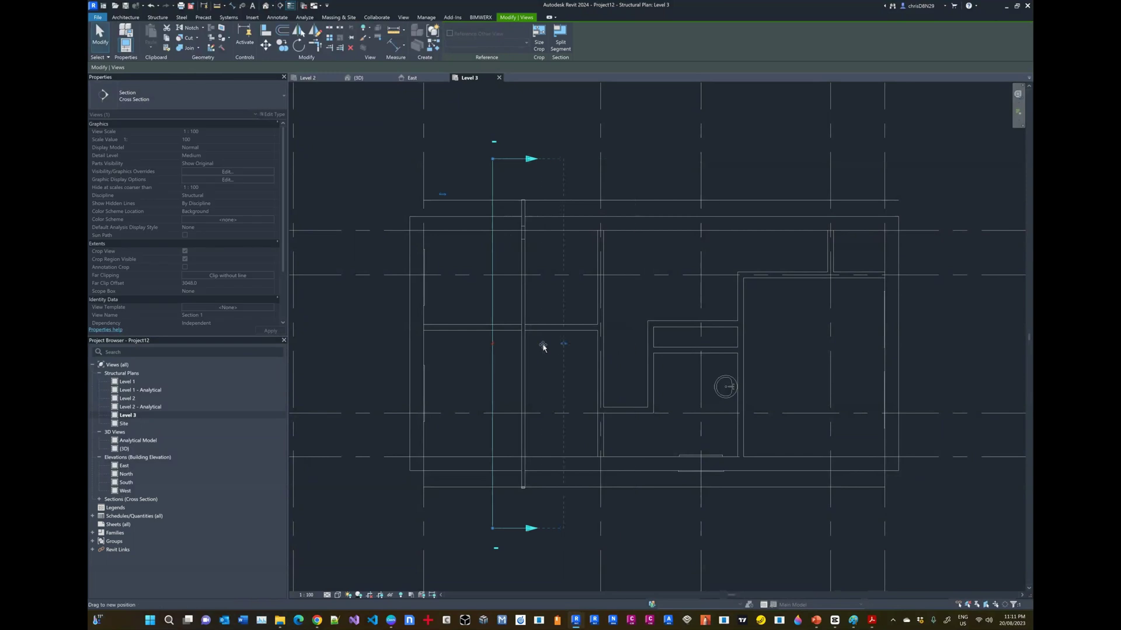
{"action": "double_click", "coordinate": [529, 160]}
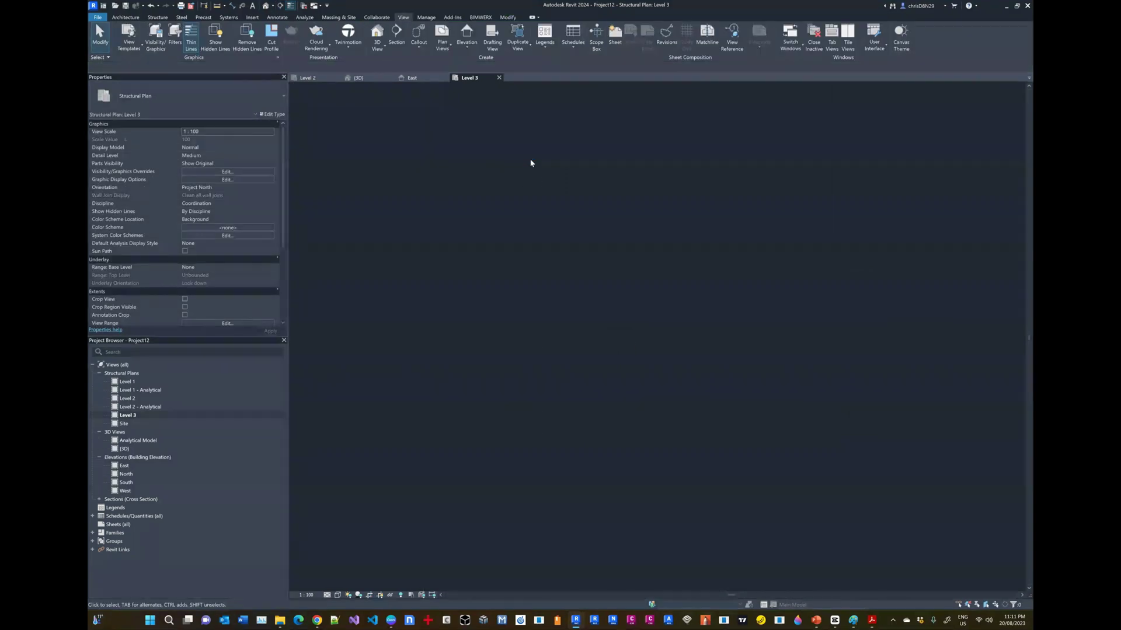
Select the truss in the new section view and examine its chords, webs and shallow end.
{"action": "left_click", "coordinate": [766, 316]}
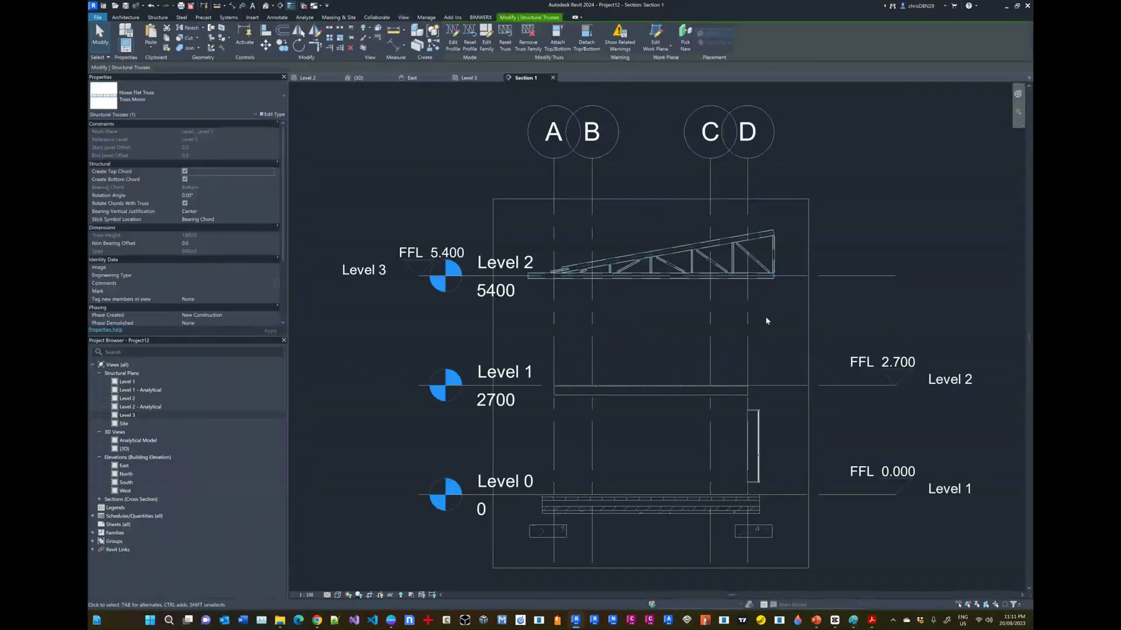
{"action": "scroll", "coordinate": [790, 257], "scroll_direction": "up", "scroll_amount": 2}
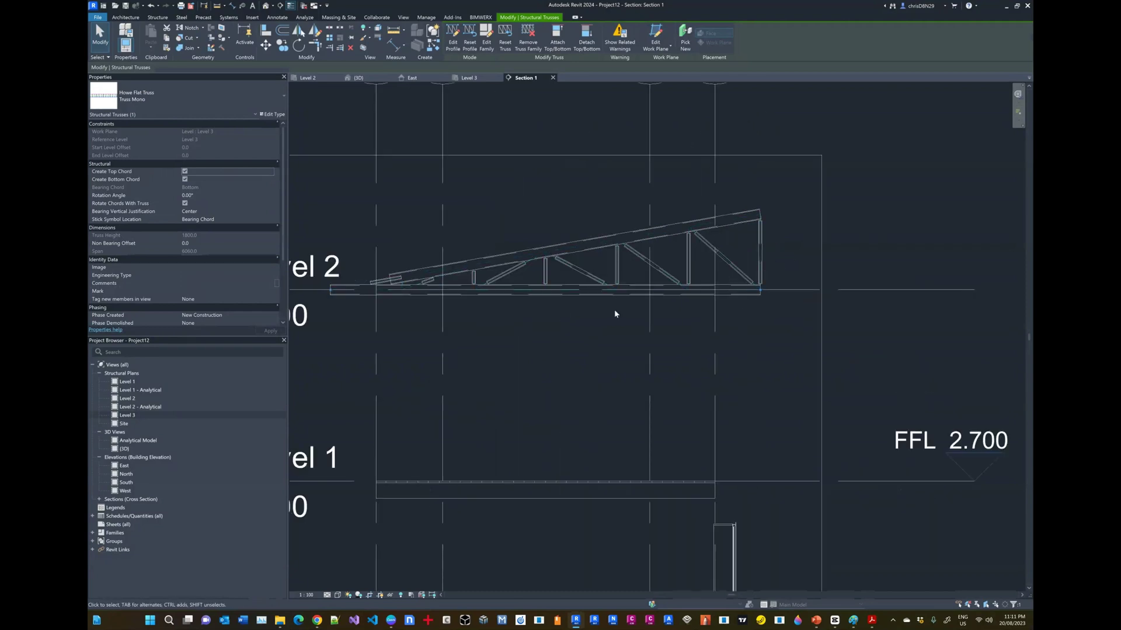
{"action": "middle_click_drag", "start_coordinate": [614, 313], "coordinate": [722, 317]}
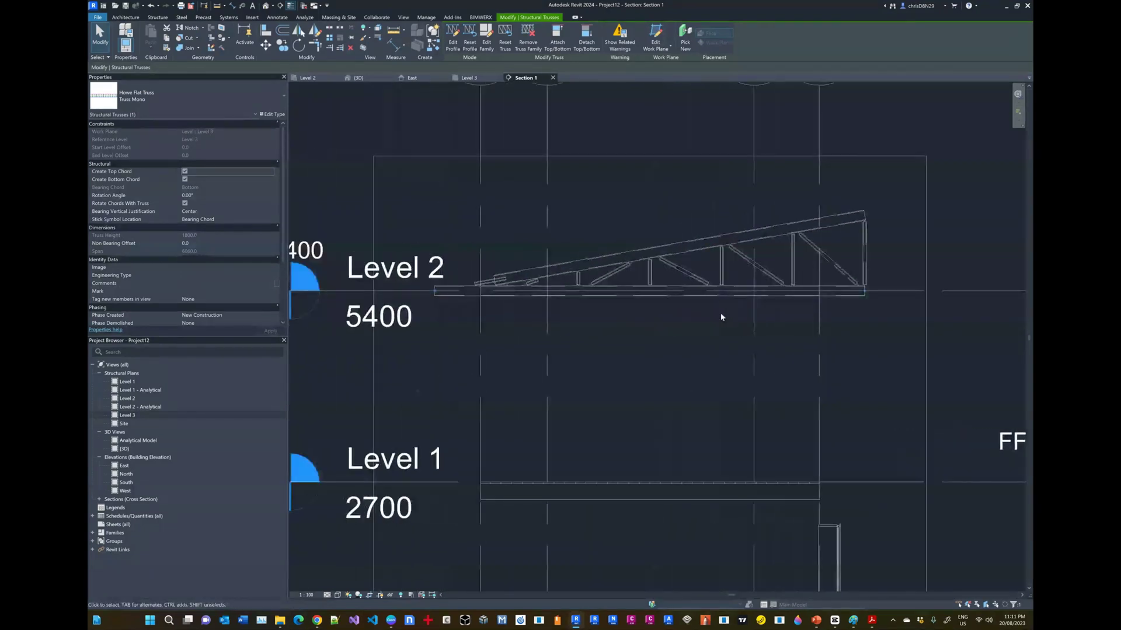
{"action": "scroll", "coordinate": [480, 270], "scroll_direction": "up", "scroll_amount": 2}
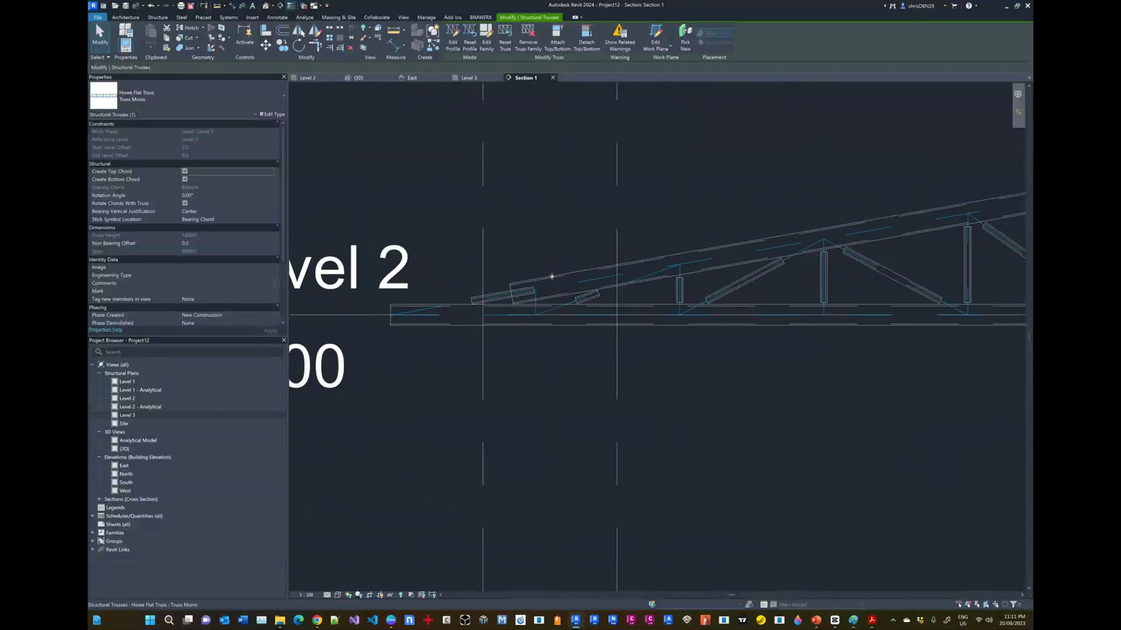
{"action": "scroll", "coordinate": [552, 276], "scroll_direction": "down", "scroll_amount": 3}
{"action": "scroll", "coordinate": [616, 274], "scroll_direction": "up", "scroll_amount": 1}
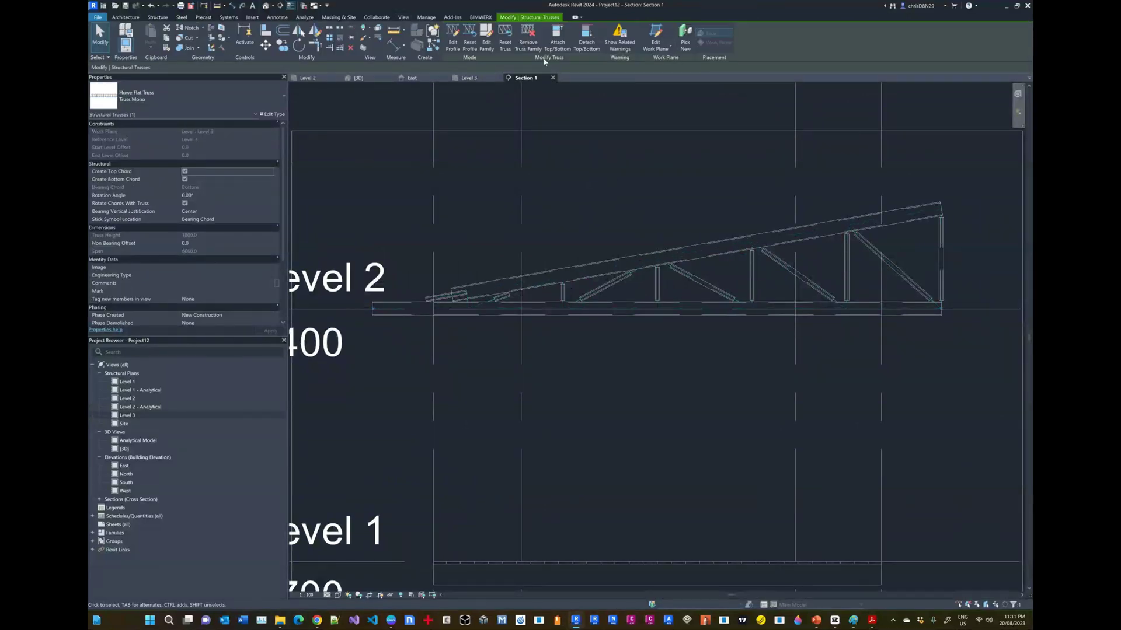
Delete the two short web members at the truss's shallow end in Section 1.
{"action": "left_click", "coordinate": [617, 209]}
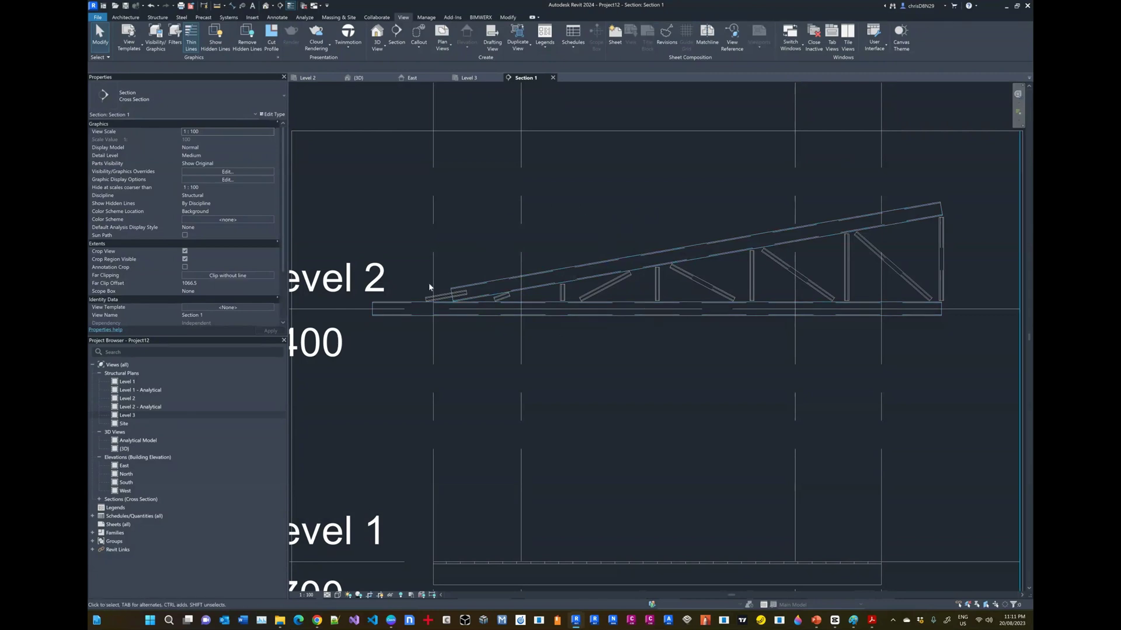
{"action": "scroll", "coordinate": [429, 286], "scroll_direction": "up", "scroll_amount": 2}
{"action": "left_click", "coordinate": [458, 307]}
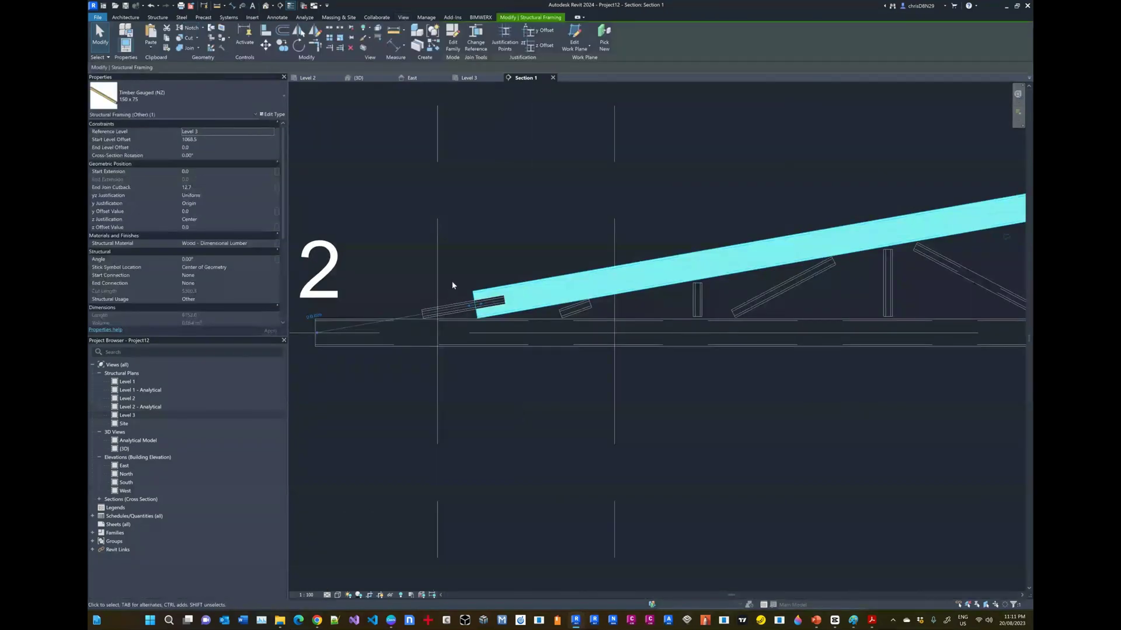
{"action": "left_click", "coordinate": [452, 281]}
{"action": "left_click", "coordinate": [452, 307]}
{"action": "key", "text": "Delete"}
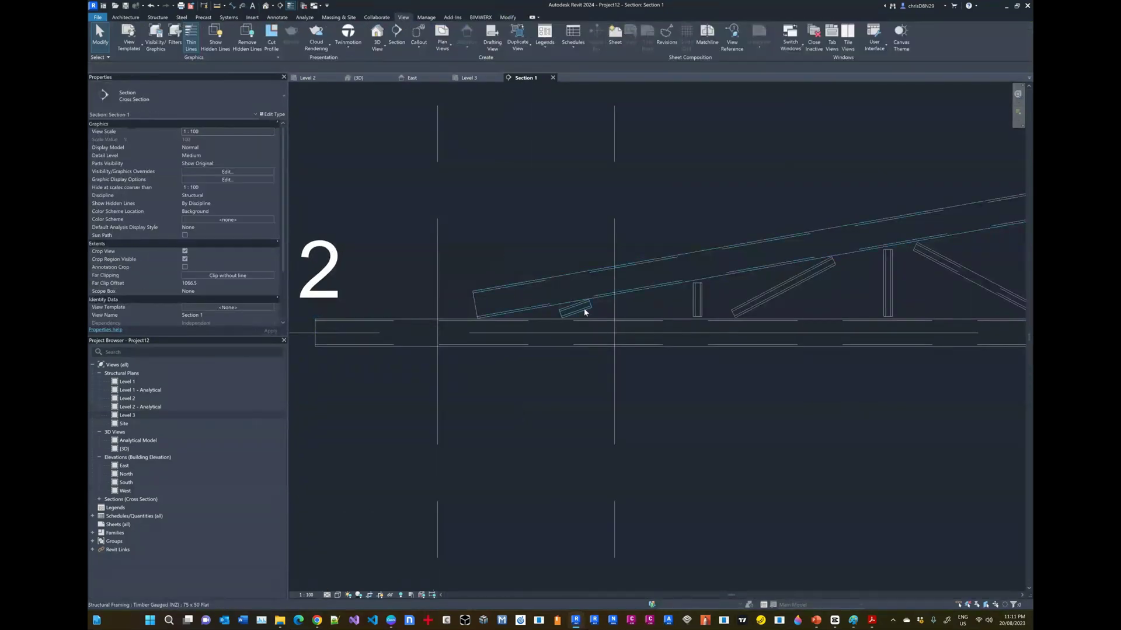
{"action": "left_click", "coordinate": [585, 313]}
{"action": "key", "text": "Delete"}
{"action": "scroll", "coordinate": [545, 316], "scroll_direction": "down", "scroll_amount": 3}
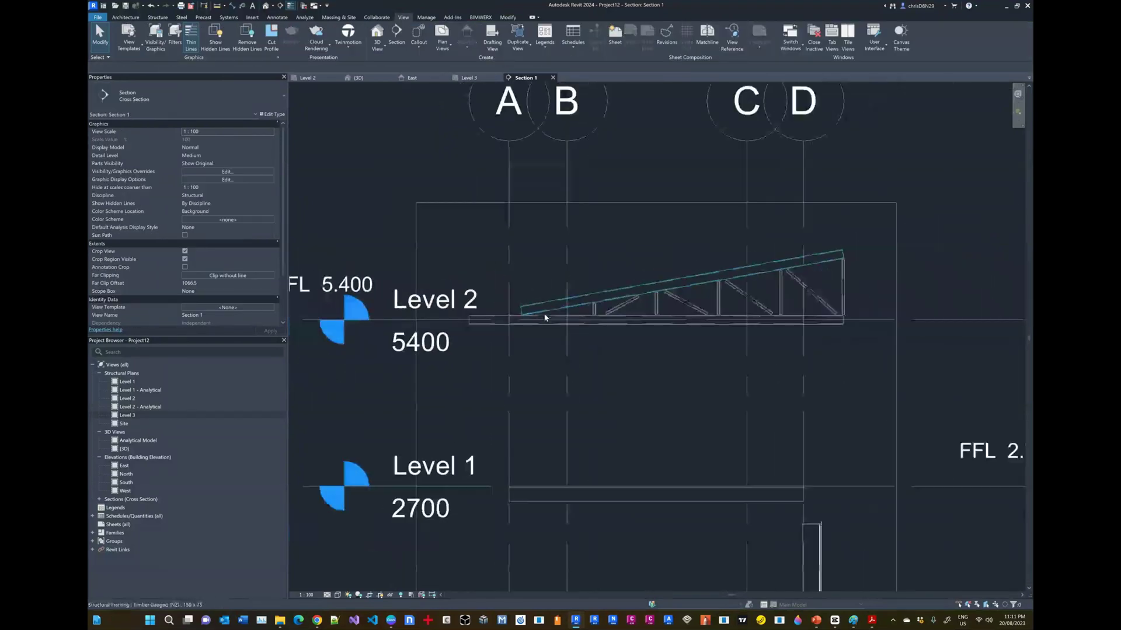
Stretch the shallow end of the sloping top chord down to meet the end of the bottom chord.
{"action": "scroll", "coordinate": [528, 313], "scroll_direction": "up", "scroll_amount": 4}
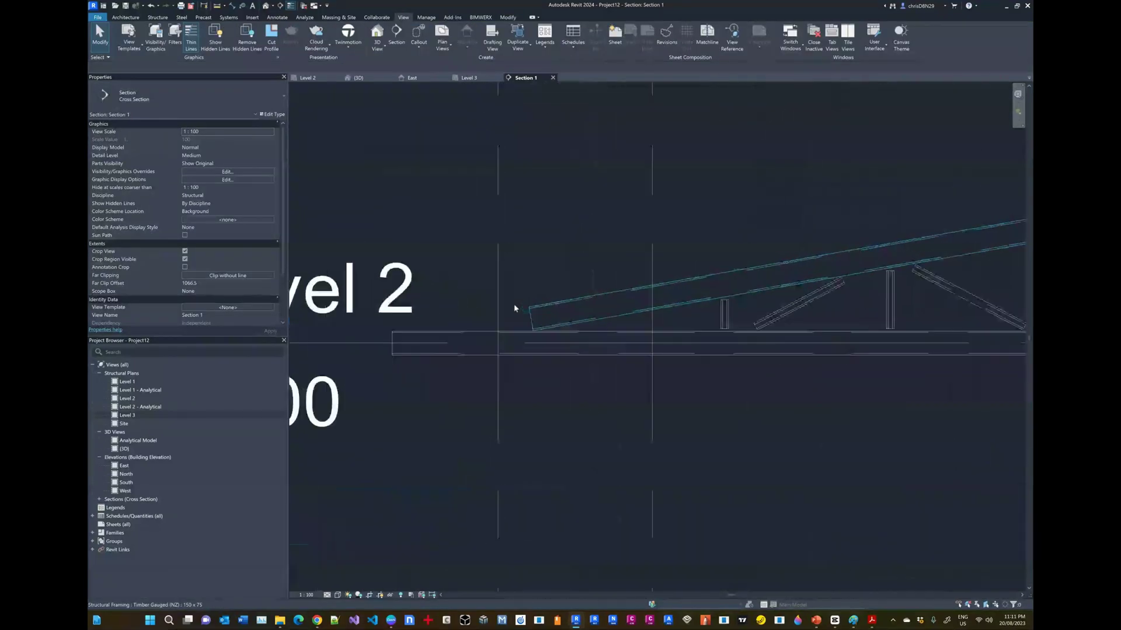
{"action": "left_click", "coordinate": [542, 318]}
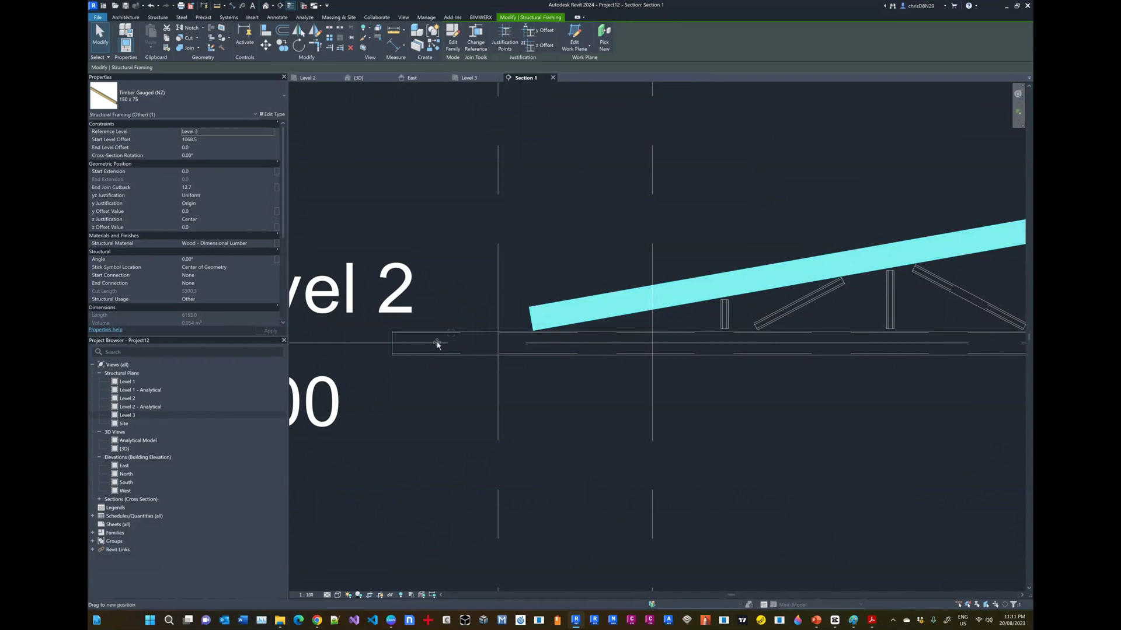
{"action": "left_click_drag", "start_coordinate": [395, 349], "coordinate": [385, 344]}
{"action": "scroll", "coordinate": [595, 320], "scroll_direction": "down", "scroll_amount": 2}
Stretch the first vertical web, its adjoining diagonal and the second vertical to the chord centrelines.
{"action": "scroll", "coordinate": [563, 331], "scroll_direction": "up", "scroll_amount": 3}
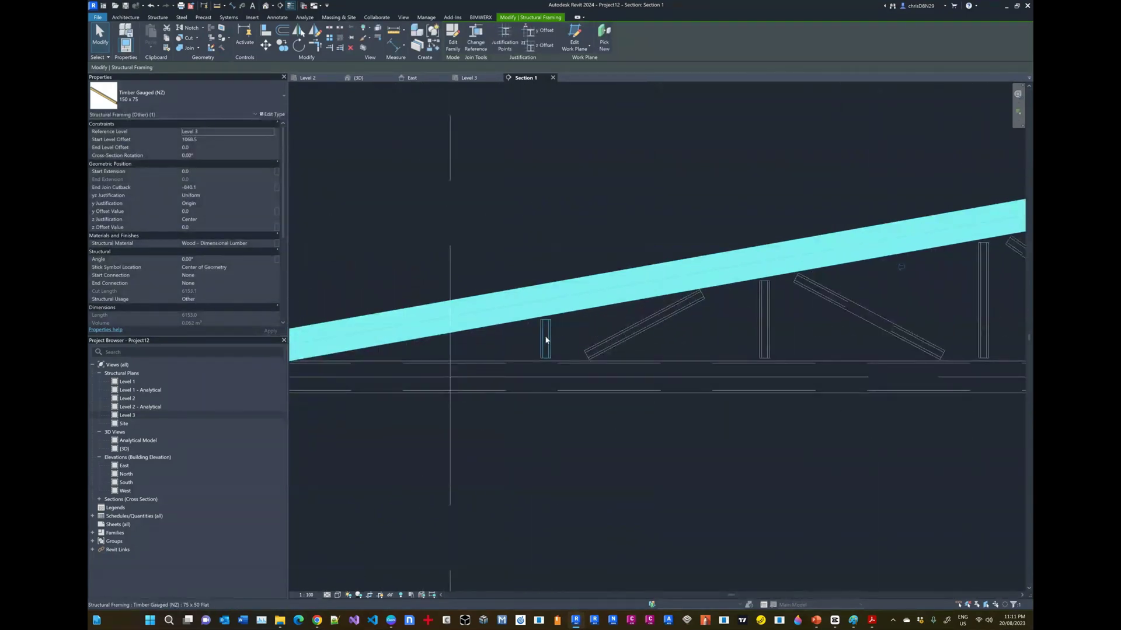
{"action": "left_click", "coordinate": [545, 339]}
{"action": "left_click_drag", "start_coordinate": [545, 304], "coordinate": [545, 376]}
{"action": "left_click", "coordinate": [616, 341]}
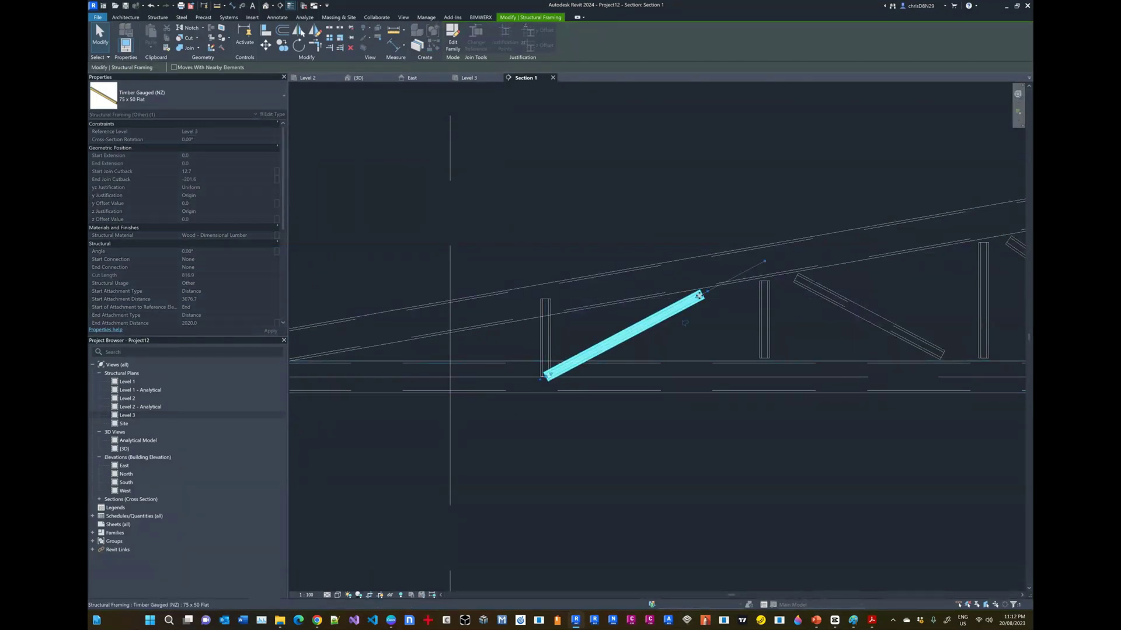
{"action": "left_click_drag", "start_coordinate": [698, 296], "coordinate": [765, 262]}
{"action": "left_click", "coordinate": [768, 288]}
{"action": "left_click_drag", "start_coordinate": [765, 367], "coordinate": [765, 378]}
Stretch the second diagonal web to the chord centrelines at both ends, and extend the third vertical likewise.
{"action": "middle_click_drag", "start_coordinate": [843, 350], "coordinate": [636, 328]}
{"action": "left_click", "coordinate": [603, 280]}
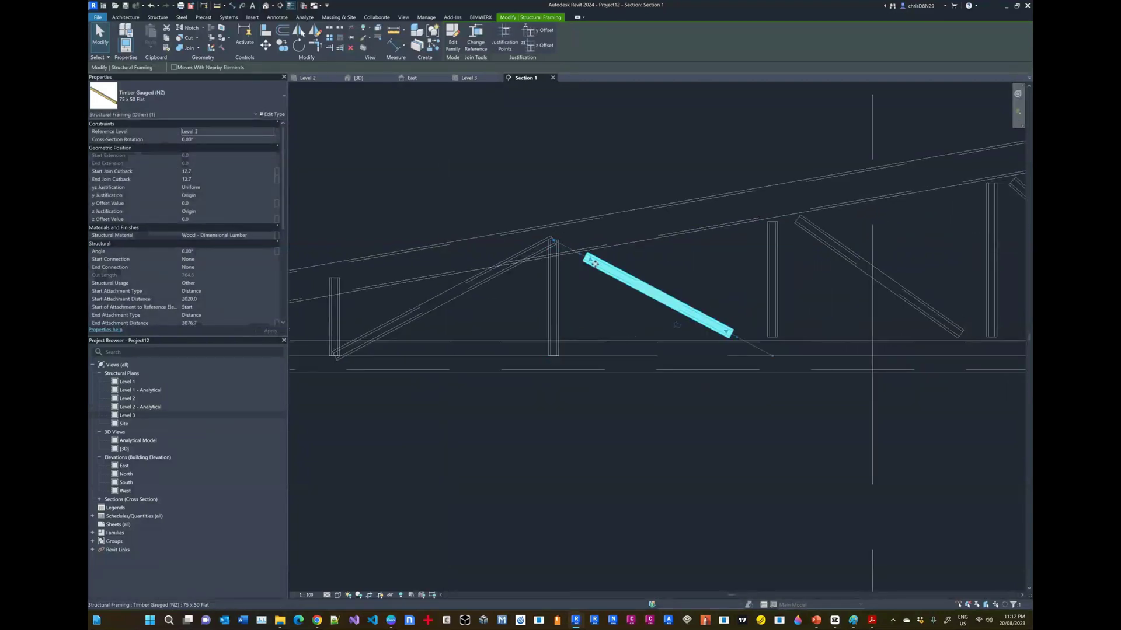
{"action": "left_click_drag", "start_coordinate": [586, 255], "coordinate": [553, 240]}
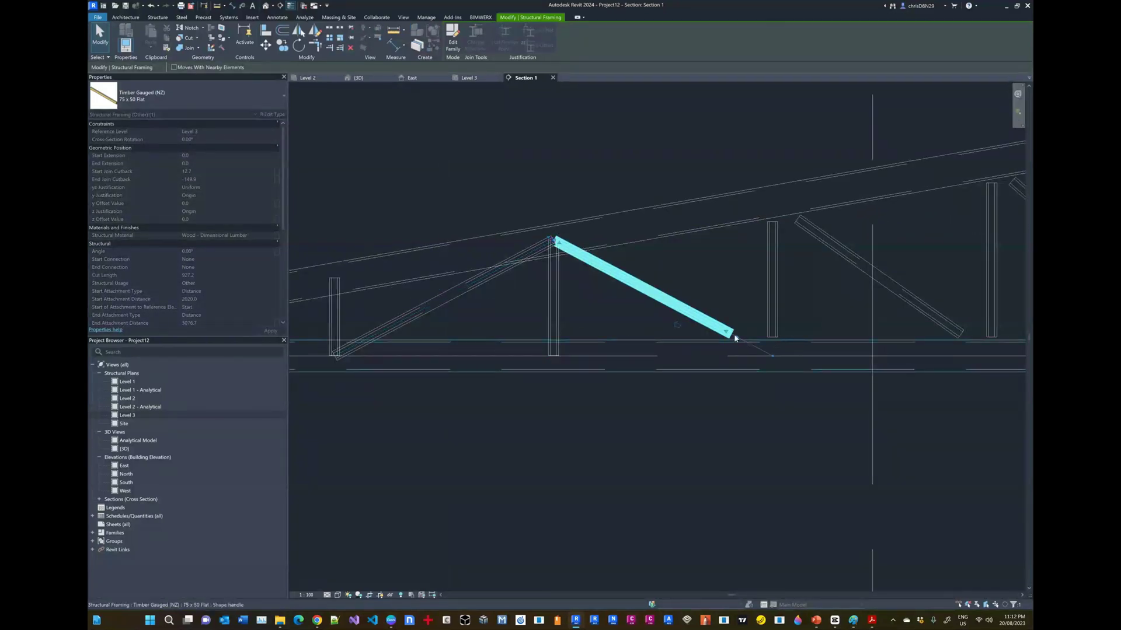
{"action": "left_click_drag", "start_coordinate": [728, 332], "coordinate": [772, 354]}
{"action": "left_click", "coordinate": [776, 329]}
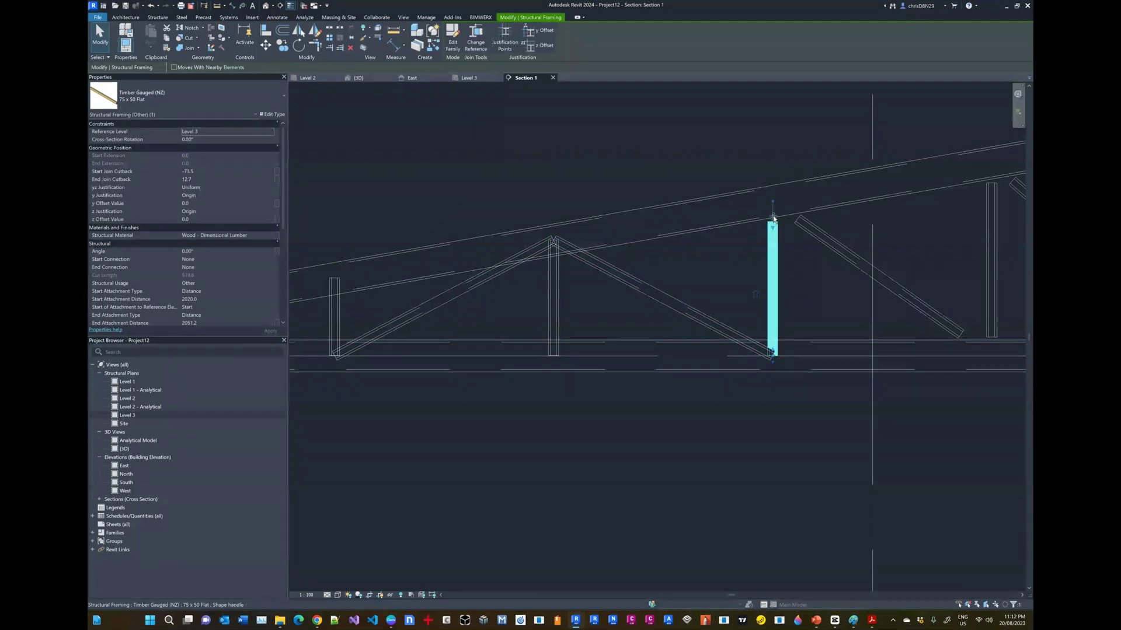
Stretch the third diagonal web and the fourth vertical to the centrelines of the top and bottom chords.
{"action": "left_click", "coordinate": [793, 223]}
{"action": "left_click_drag", "start_coordinate": [792, 221], "coordinate": [771, 201]}
{"action": "left_click_drag", "start_coordinate": [967, 341], "coordinate": [990, 355]}
{"action": "left_click", "coordinate": [995, 321]}
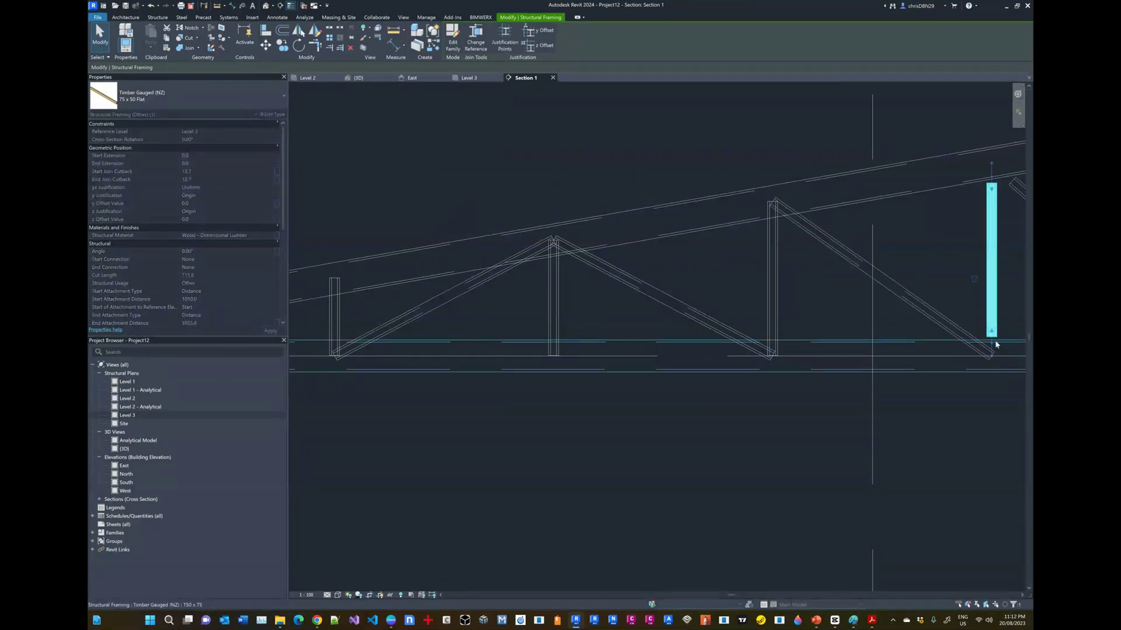
{"action": "left_click_drag", "start_coordinate": [991, 181], "coordinate": [991, 163]}
Stretch the last diagonal web from the top of the fourth vertical to the bottom chord's end point.
{"action": "middle_click_drag", "start_coordinate": [938, 233], "coordinate": [422, 248]}
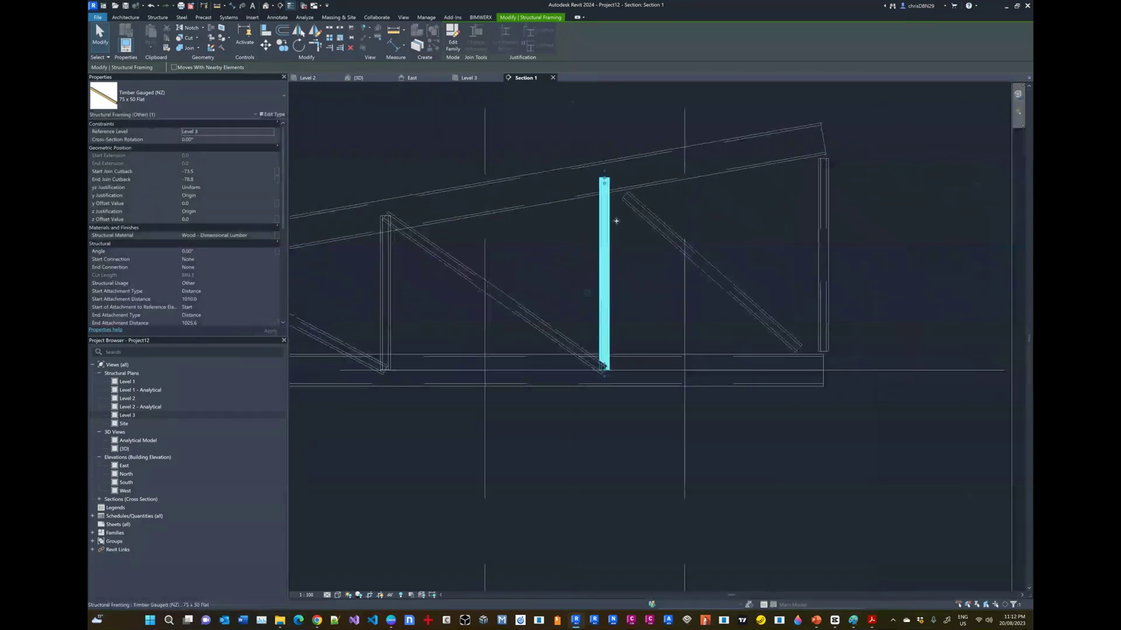
{"action": "left_click", "coordinate": [648, 218]}
{"action": "left_click_drag", "start_coordinate": [605, 182], "coordinate": [605, 179]}
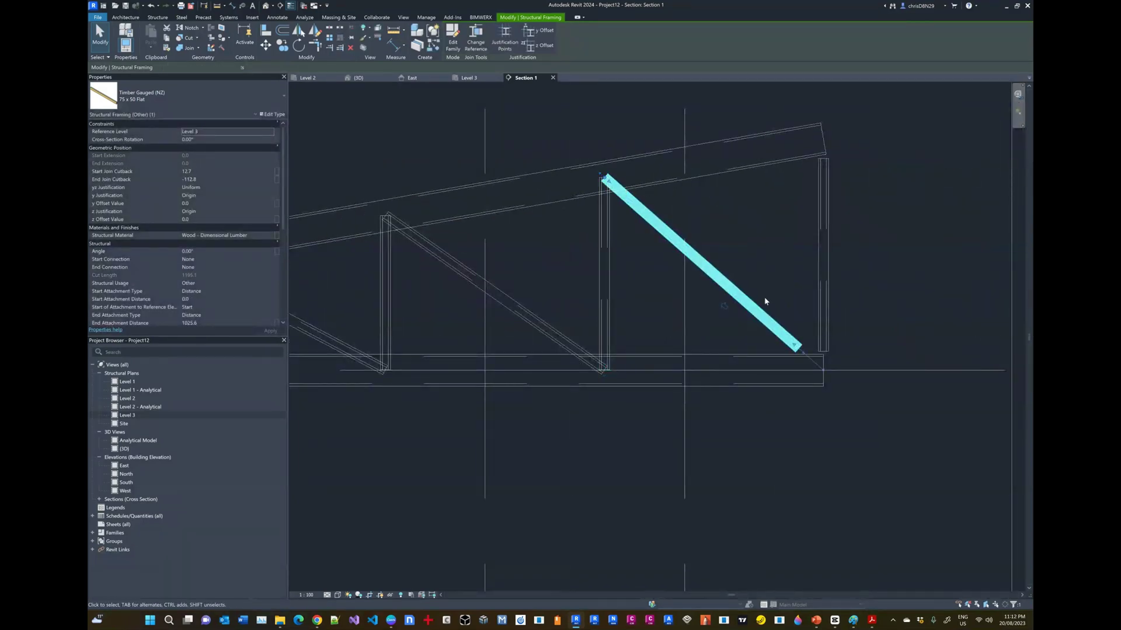
{"action": "left_click_drag", "start_coordinate": [804, 354], "coordinate": [821, 369]}
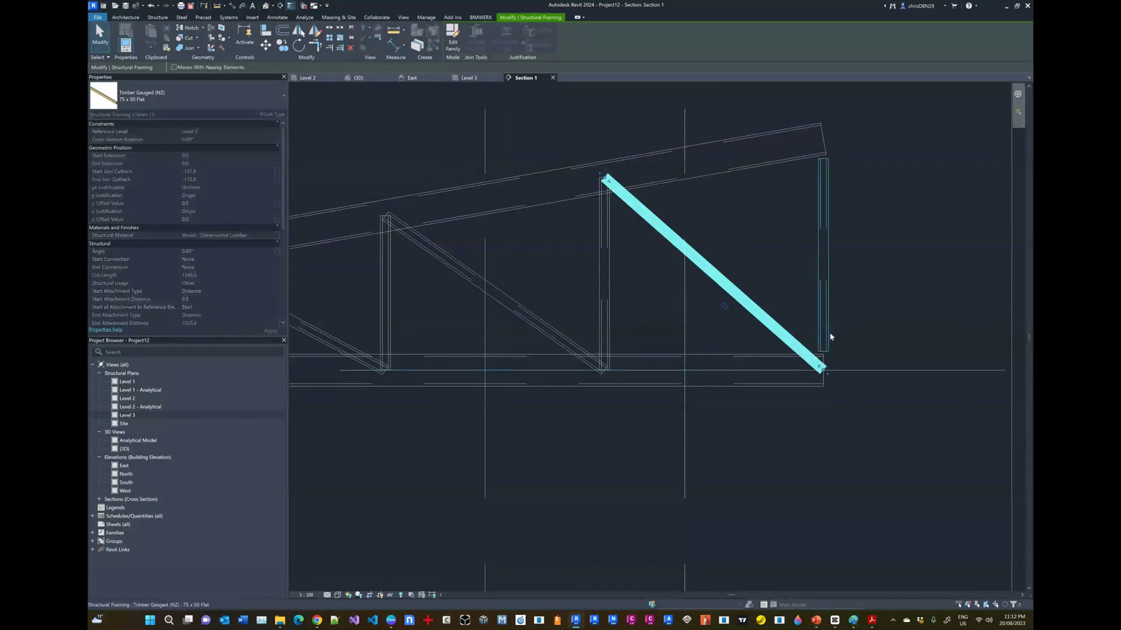
Change the end vertical web at the truss's deep end to the Timber Gauged (NZ) 150 x 75 type.
{"action": "left_click", "coordinate": [827, 332]}
{"action": "scroll", "coordinate": [861, 251], "scroll_direction": "up", "scroll_amount": 2}
{"action": "scroll", "coordinate": [861, 248], "scroll_direction": "up", "scroll_amount": 3}
{"action": "scroll", "coordinate": [792, 425], "scroll_direction": "up", "scroll_amount": 5}
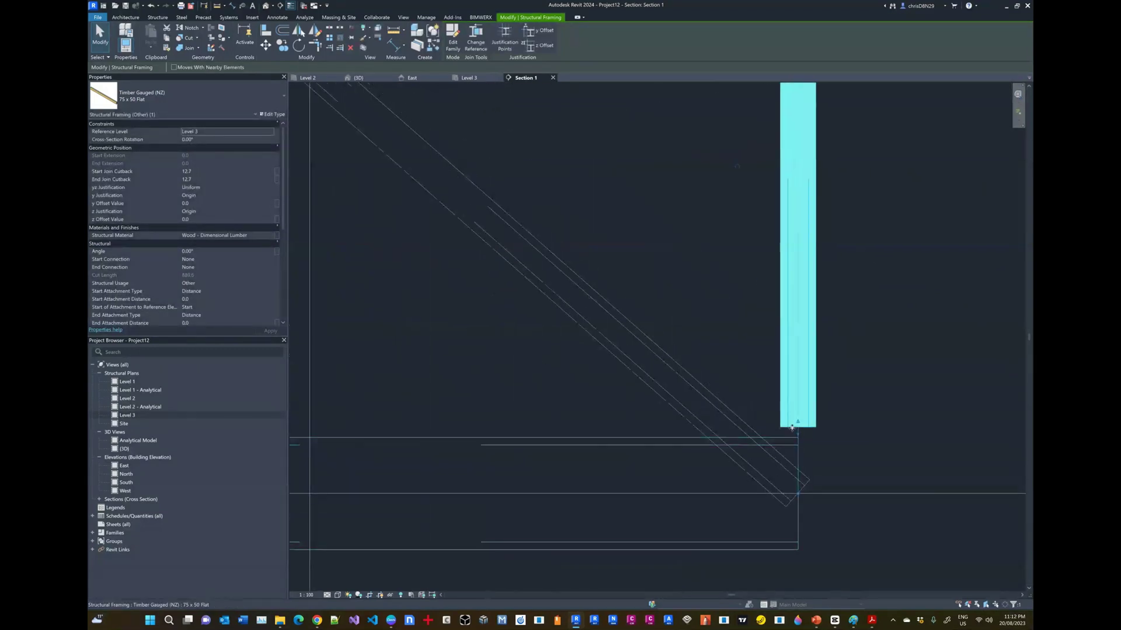
{"action": "scroll", "coordinate": [792, 426], "scroll_direction": "down", "scroll_amount": 5}
{"action": "left_click", "coordinate": [192, 103]}
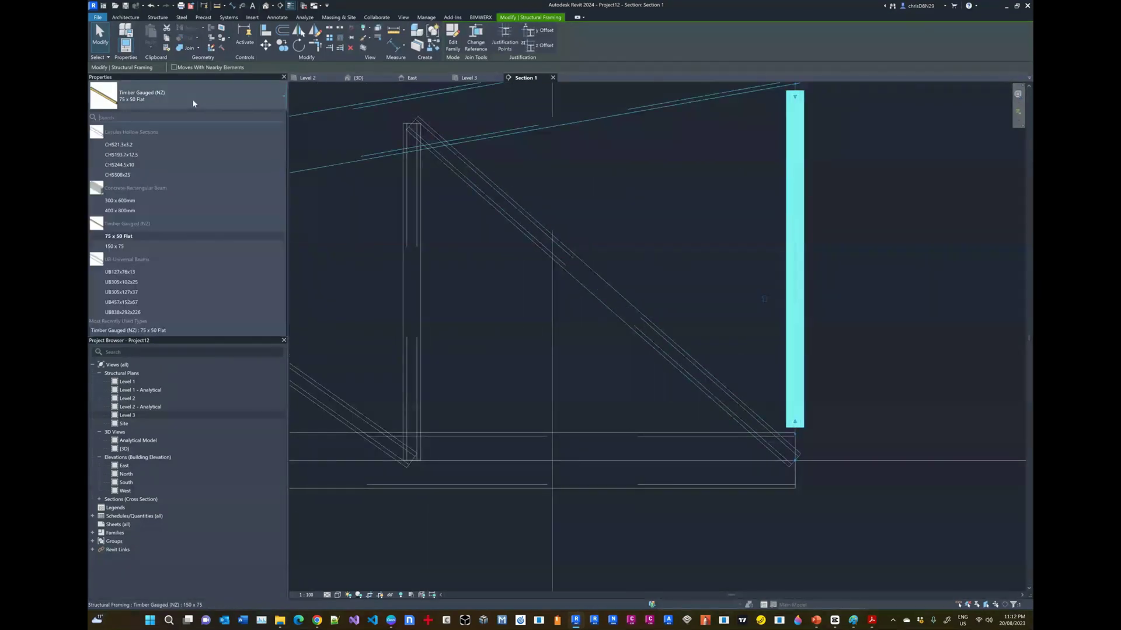
{"action": "scroll", "coordinate": [167, 200], "scroll_direction": "up", "scroll_amount": 3}
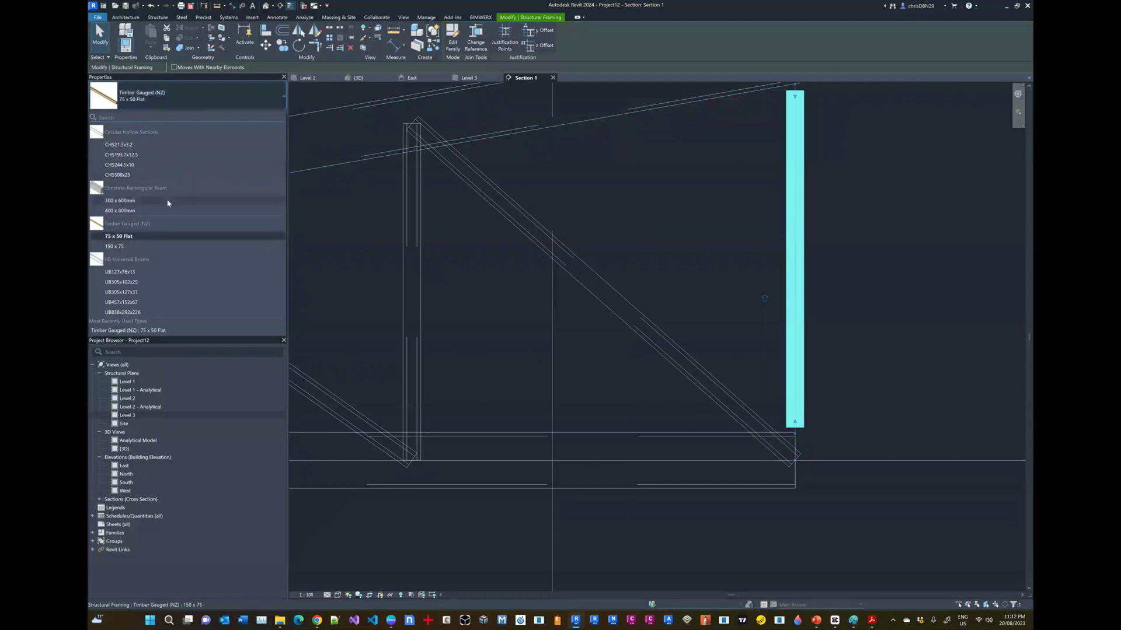
{"action": "left_click", "coordinate": [117, 246]}
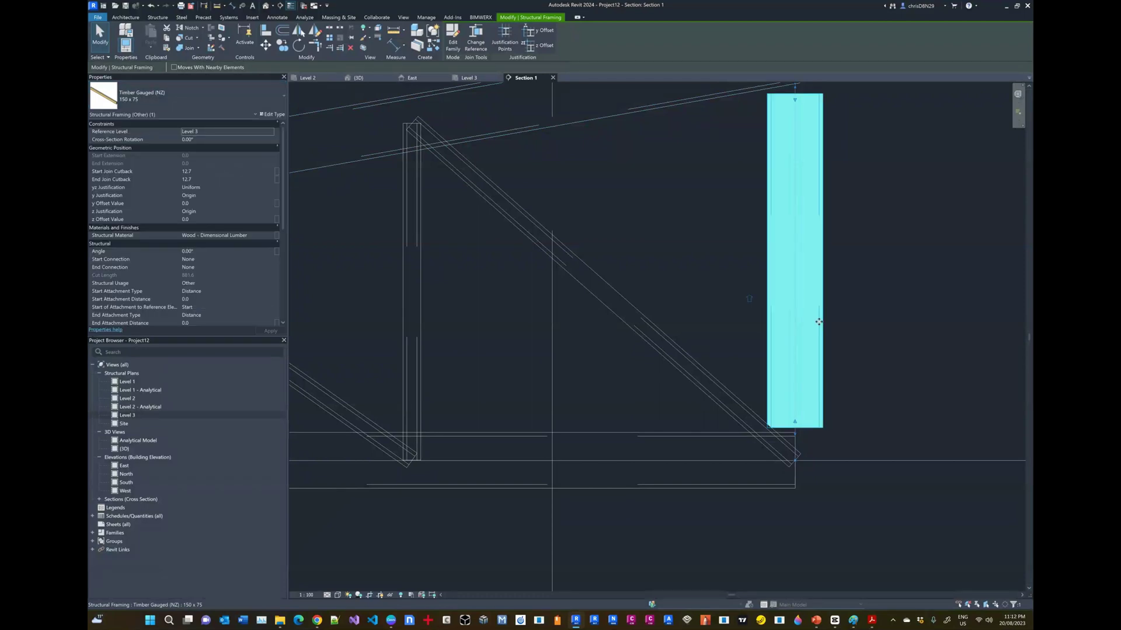
{"action": "left_click", "coordinate": [268, 46]}
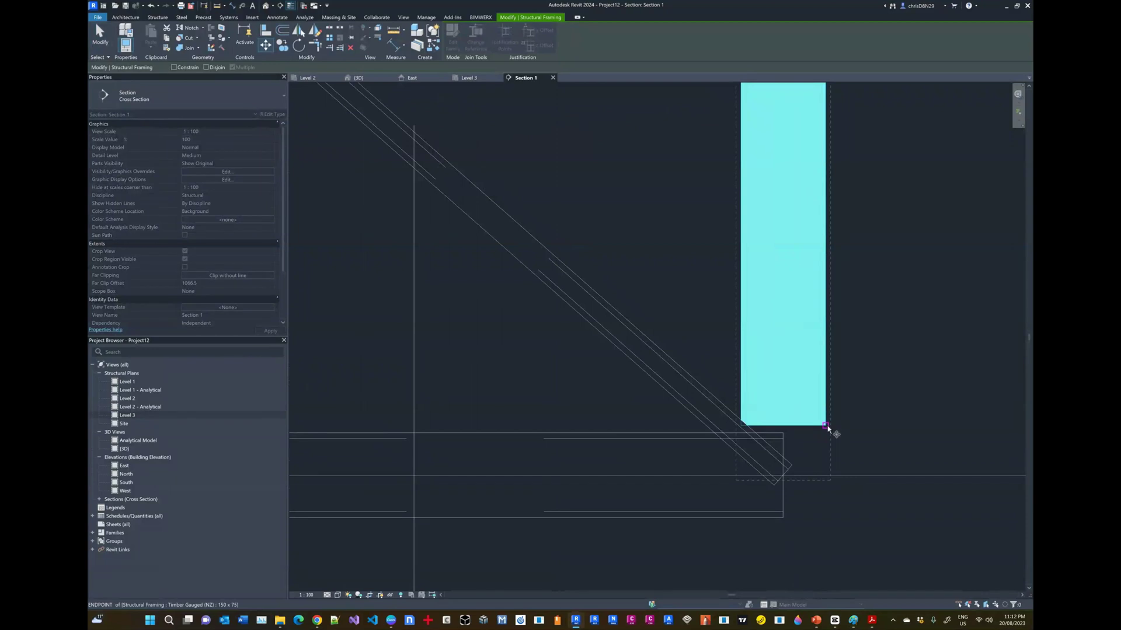
{"action": "key", "text": "Escape"}
{"action": "key", "text": "Escape"}
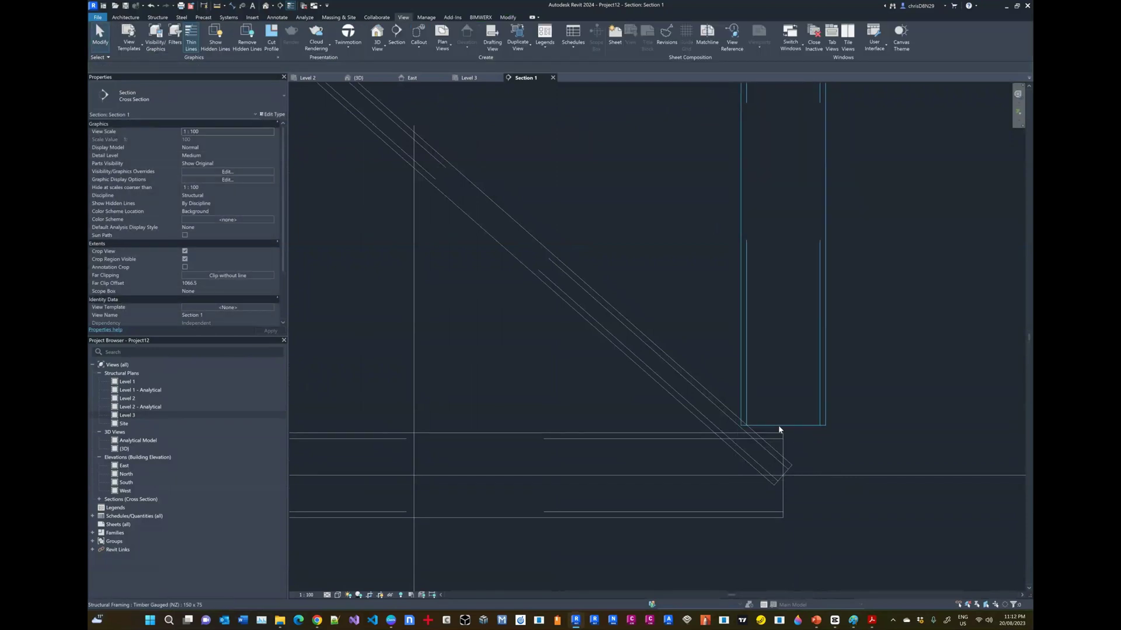
Stretch both ends of the 150 x 75 end vertical to the centrelines of the bottom and top chords.
{"action": "left_click", "coordinate": [779, 425]}
{"action": "left_click_drag", "start_coordinate": [783, 436], "coordinate": [781, 476]}
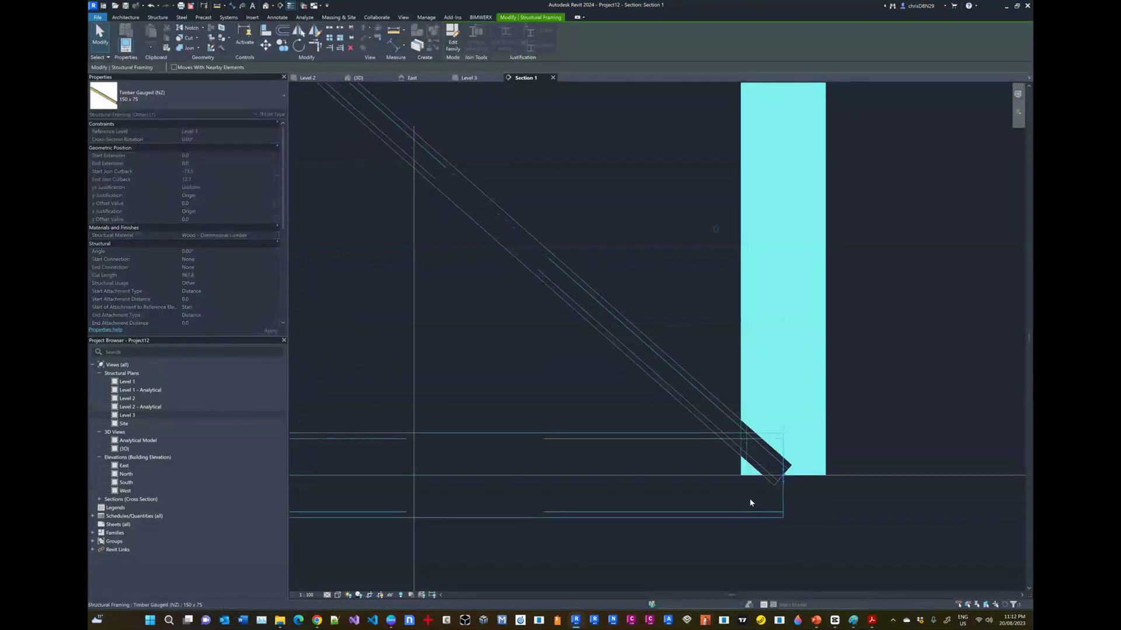
{"action": "scroll", "coordinate": [751, 501], "scroll_direction": "down", "scroll_amount": 2}
{"action": "scroll", "coordinate": [797, 211], "scroll_direction": "up", "scroll_amount": 2}
{"action": "left_click_drag", "start_coordinate": [758, 226], "coordinate": [763, 178]}
{"action": "scroll", "coordinate": [763, 158], "scroll_direction": "down", "scroll_amount": 3}
{"action": "scroll", "coordinate": [775, 441], "scroll_direction": "up", "scroll_amount": 4}
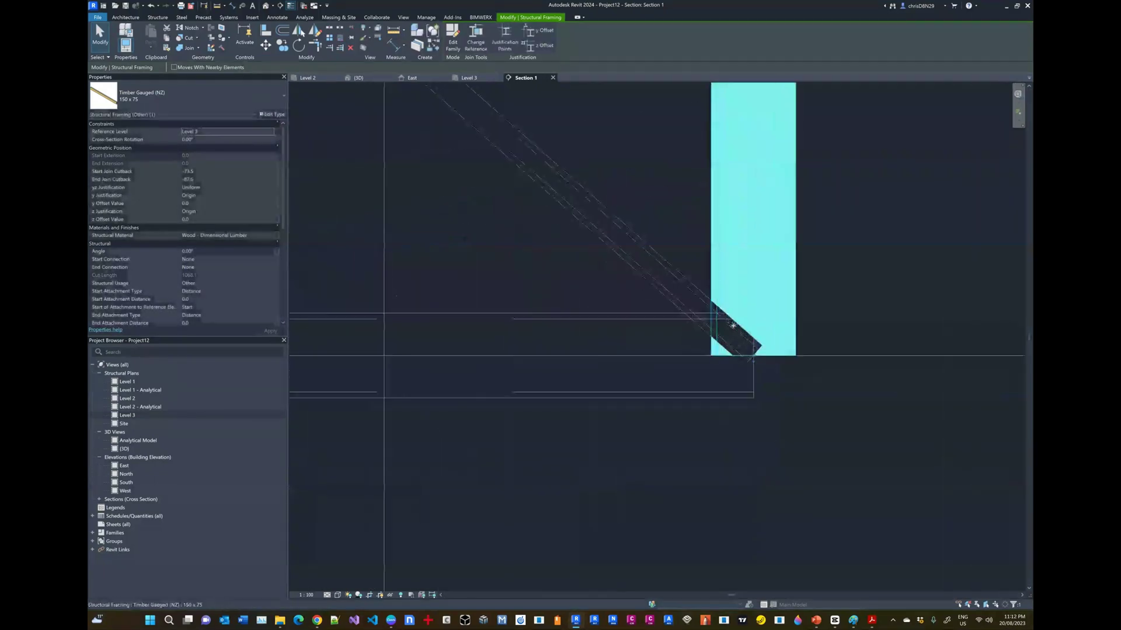
Move the 150 x 75 end vertical inward until its outer face is flush with the bottom chord's end, unjoining the elements.
{"action": "left_click", "coordinate": [269, 52]}
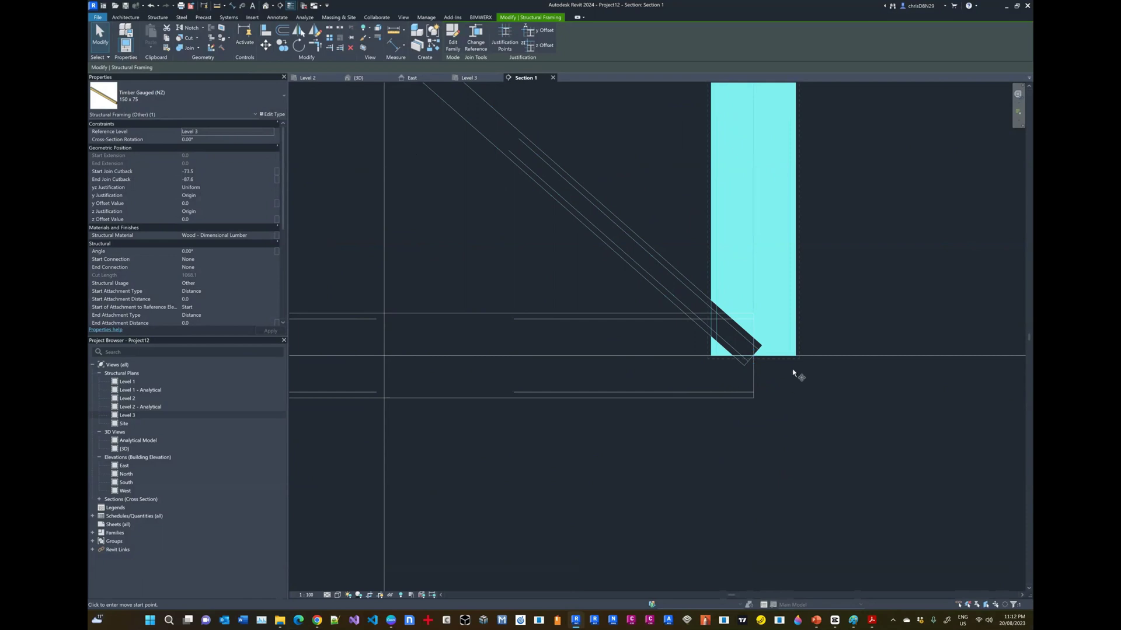
{"action": "left_click", "coordinate": [754, 362]}
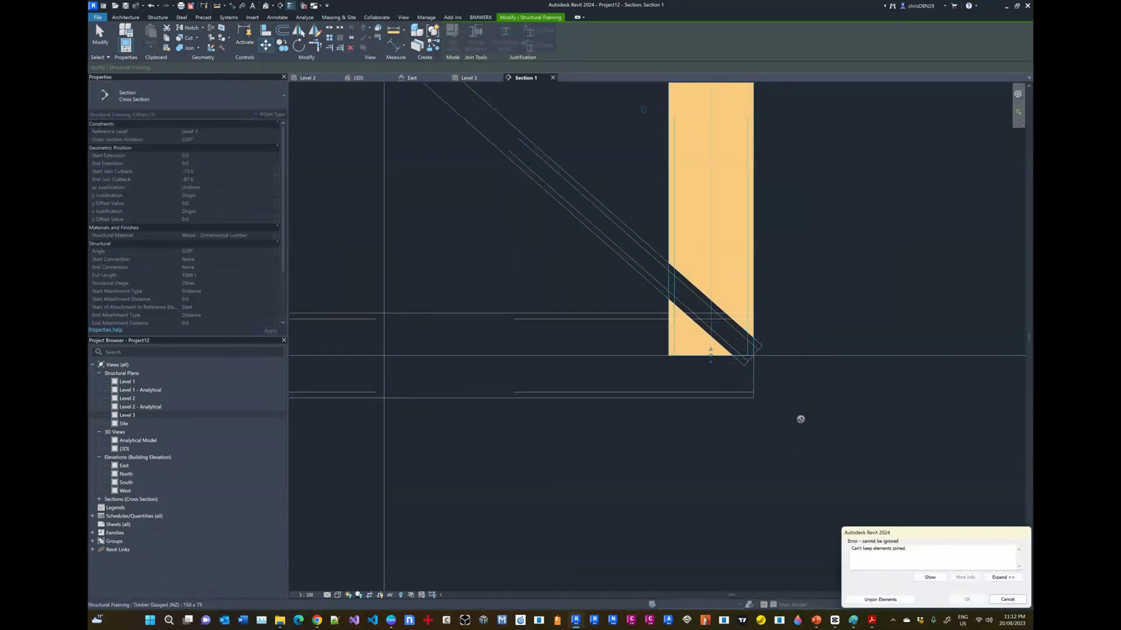
{"action": "left_click", "coordinate": [879, 600]}
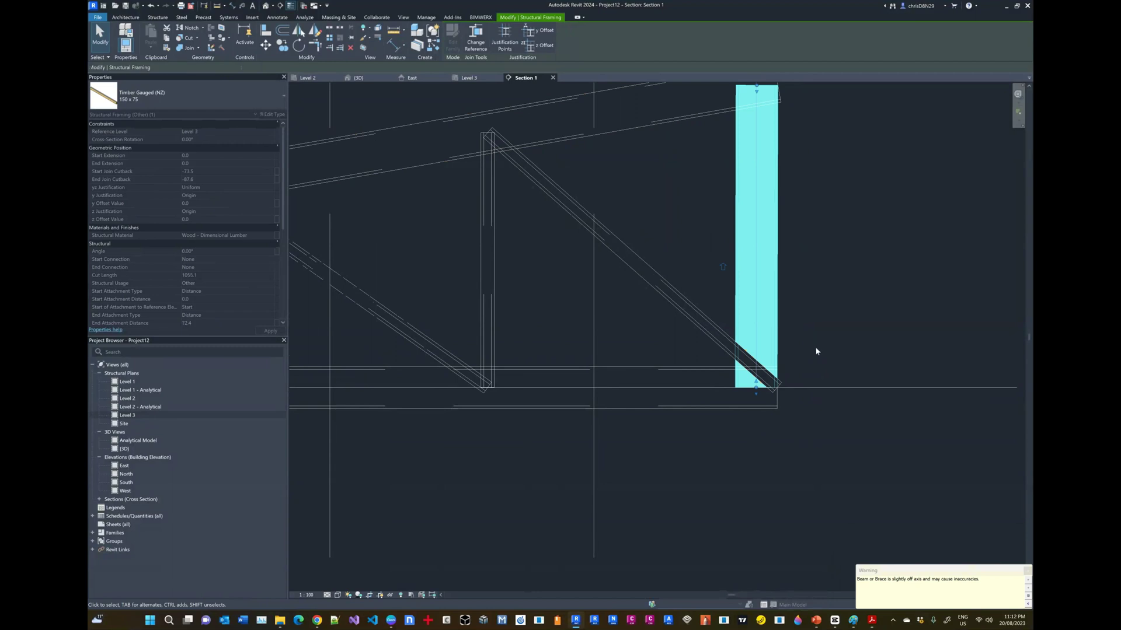
{"action": "scroll", "coordinate": [816, 351], "scroll_direction": "down", "scroll_amount": 2}
{"action": "left_click", "coordinate": [832, 307]}
{"action": "scroll", "coordinate": [863, 308], "scroll_direction": "down", "scroll_amount": 2}
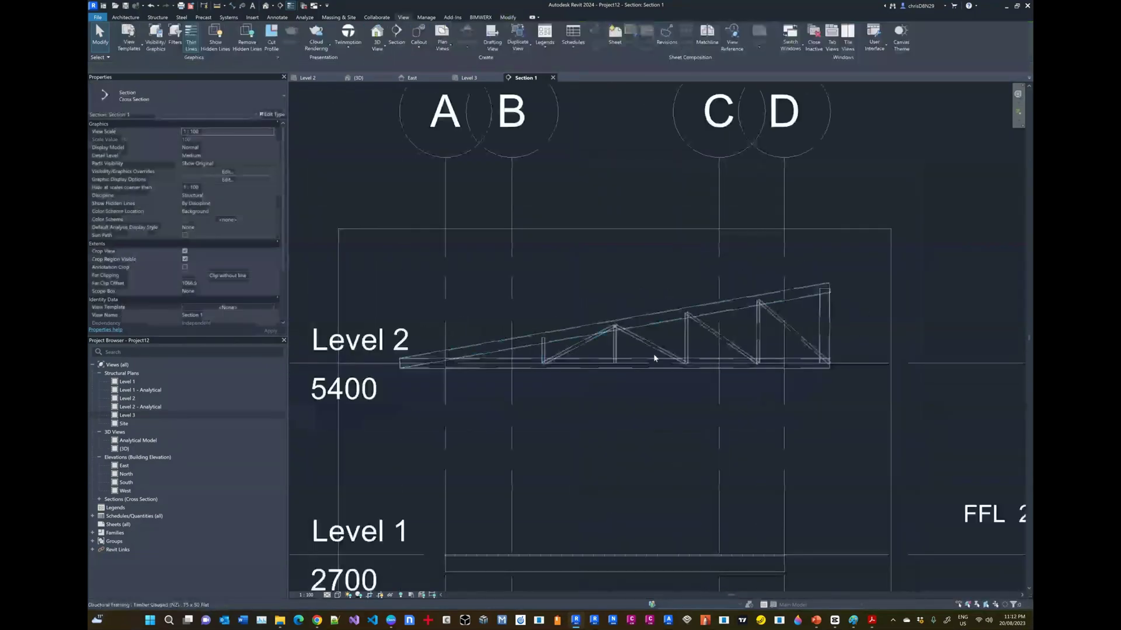
{"action": "scroll", "coordinate": [654, 358], "scroll_direction": "up", "scroll_amount": 2}
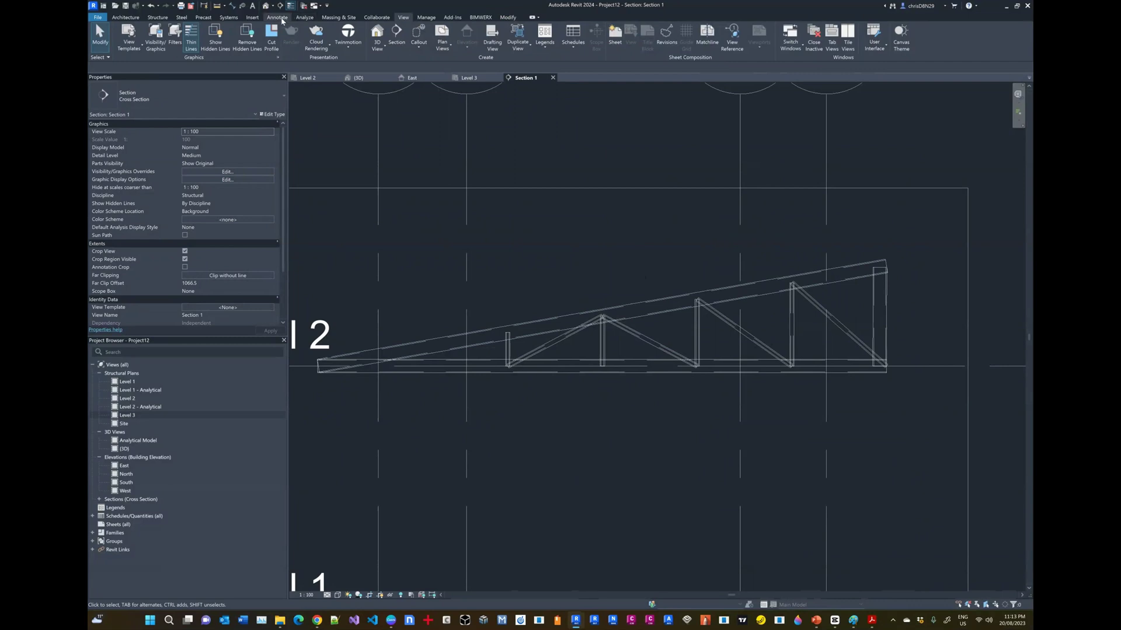
Create reference planes along the top chord's lower edge and the bottom chord's upper edge by picking those edges.
{"action": "left_click", "coordinate": [157, 17]}
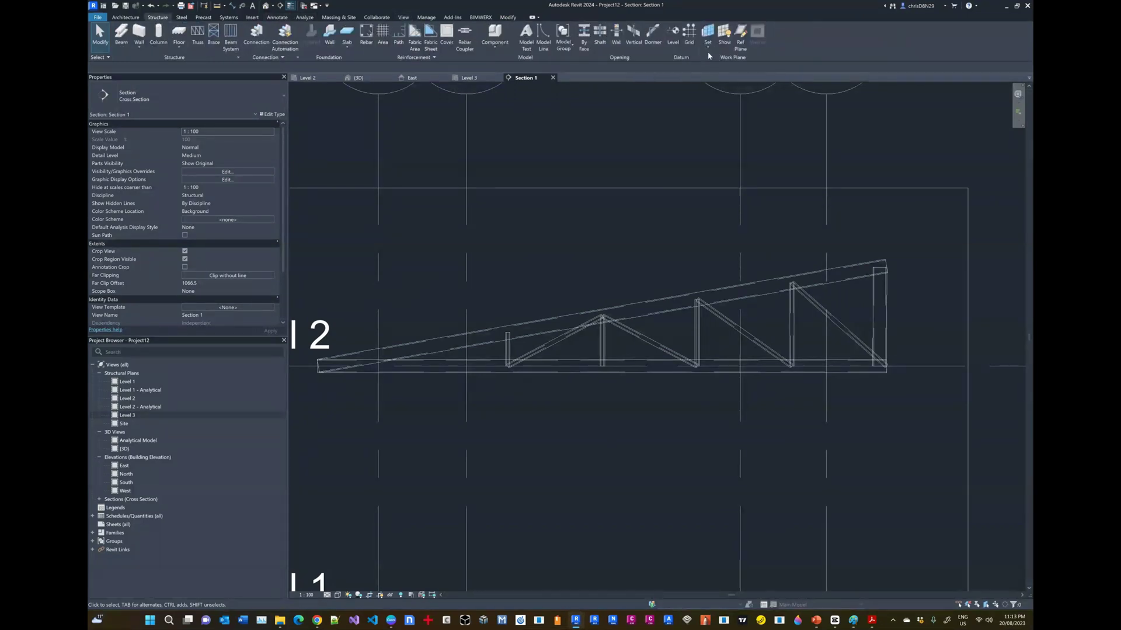
{"action": "left_click", "coordinate": [740, 47]}
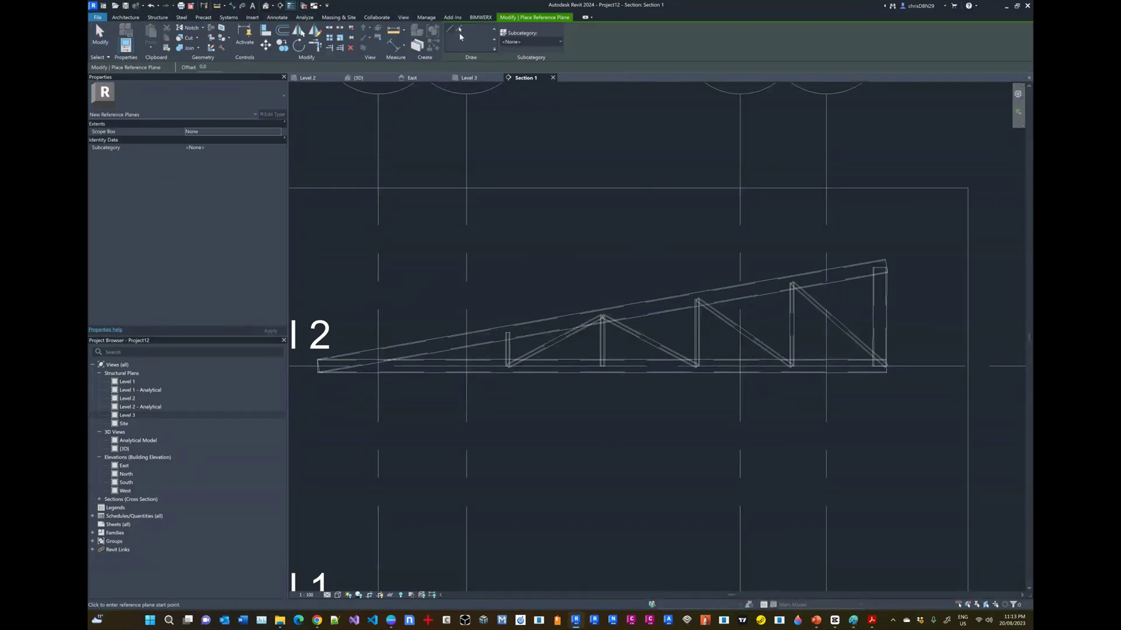
{"action": "scroll", "coordinate": [846, 287], "scroll_direction": "up", "scroll_amount": 5}
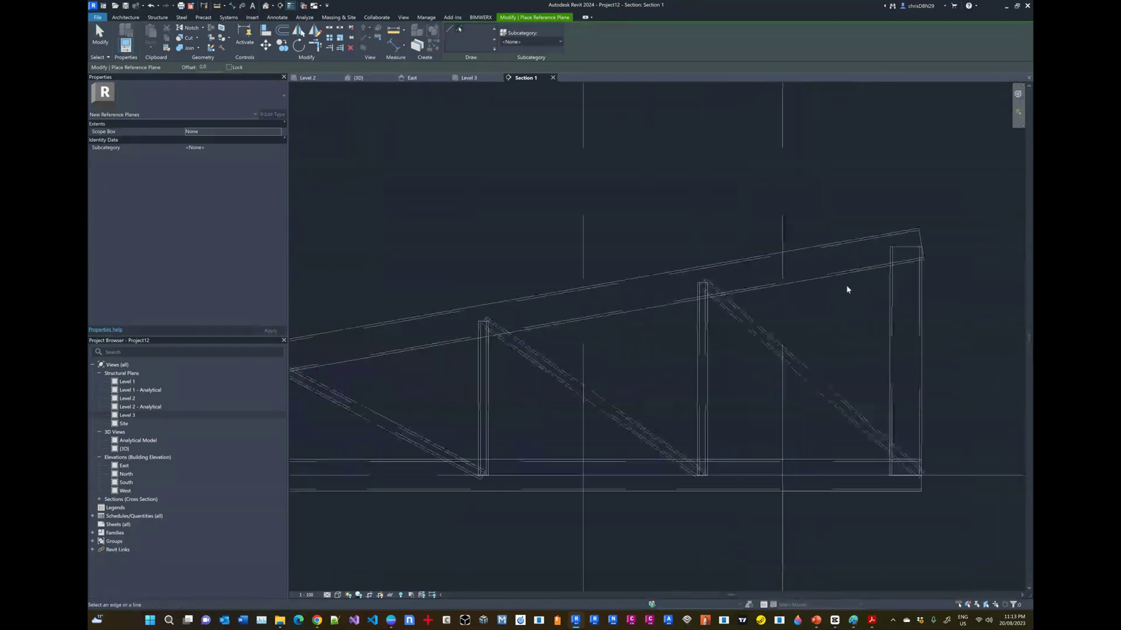
{"action": "left_click", "coordinate": [800, 286]}
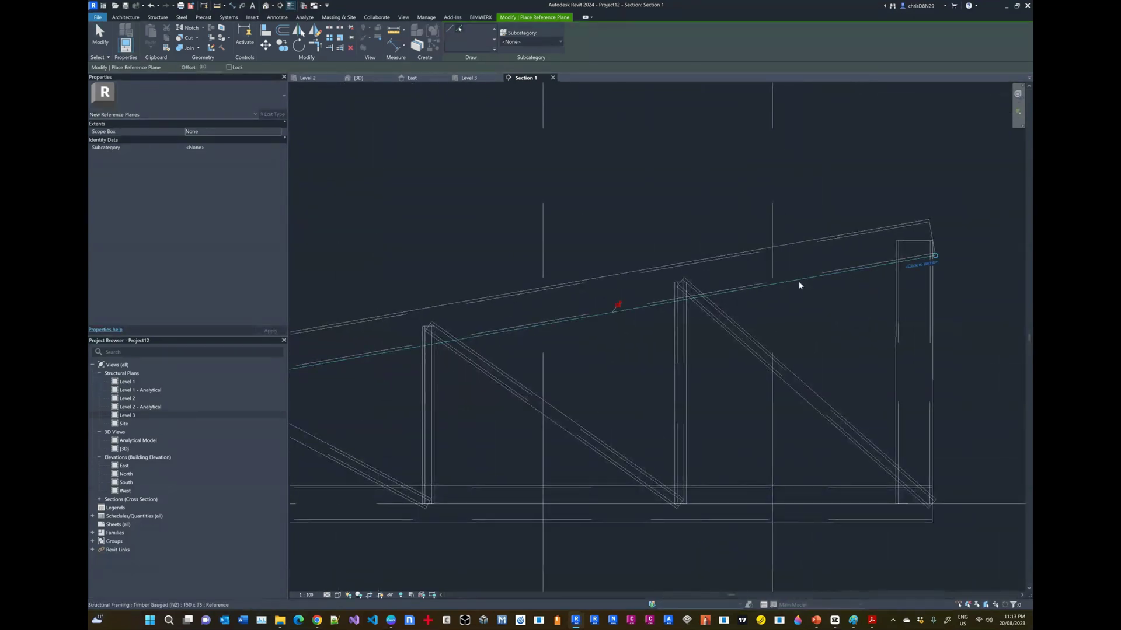
{"action": "left_click", "coordinate": [816, 488]}
{"action": "scroll", "coordinate": [863, 373], "scroll_direction": "down", "scroll_amount": 3}
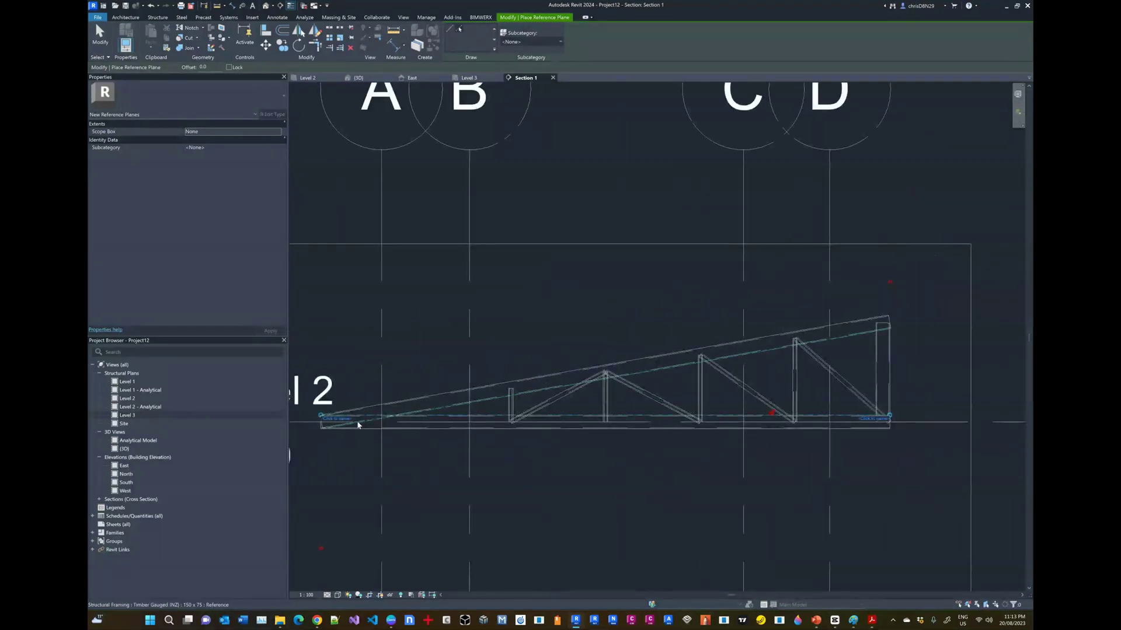
{"action": "scroll", "coordinate": [358, 425], "scroll_direction": "up", "scroll_amount": 3}
{"action": "scroll", "coordinate": [606, 383], "scroll_direction": "down", "scroll_amount": 4}
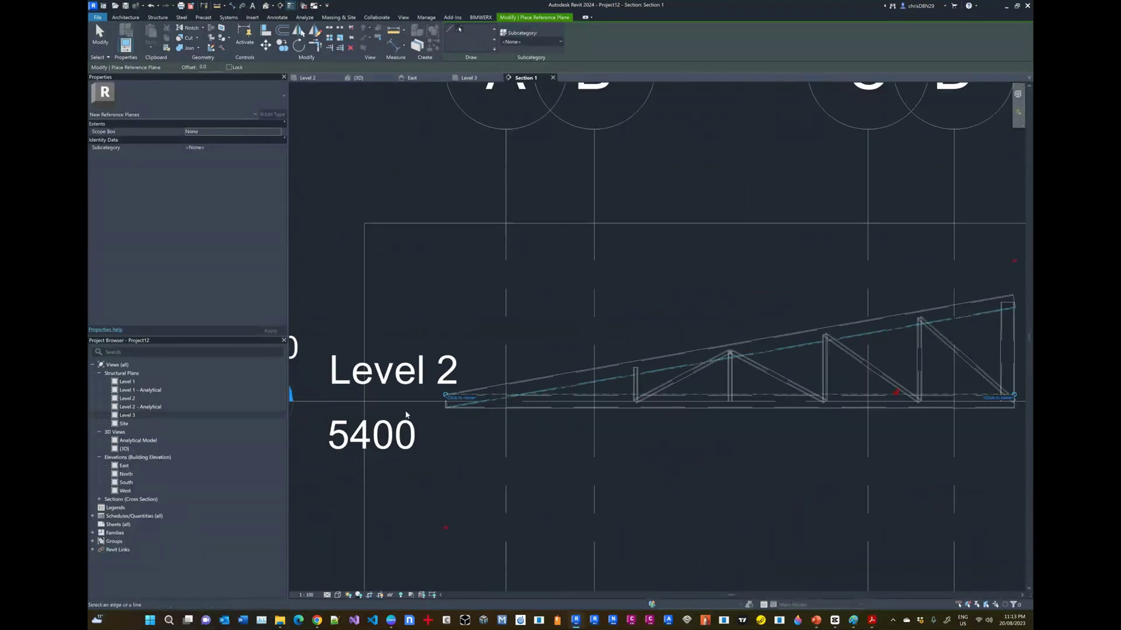
{"action": "scroll", "coordinate": [496, 392], "scroll_direction": "up", "scroll_amount": 3}
{"action": "key", "text": "Escape"}
{"action": "key", "text": "Escape"}
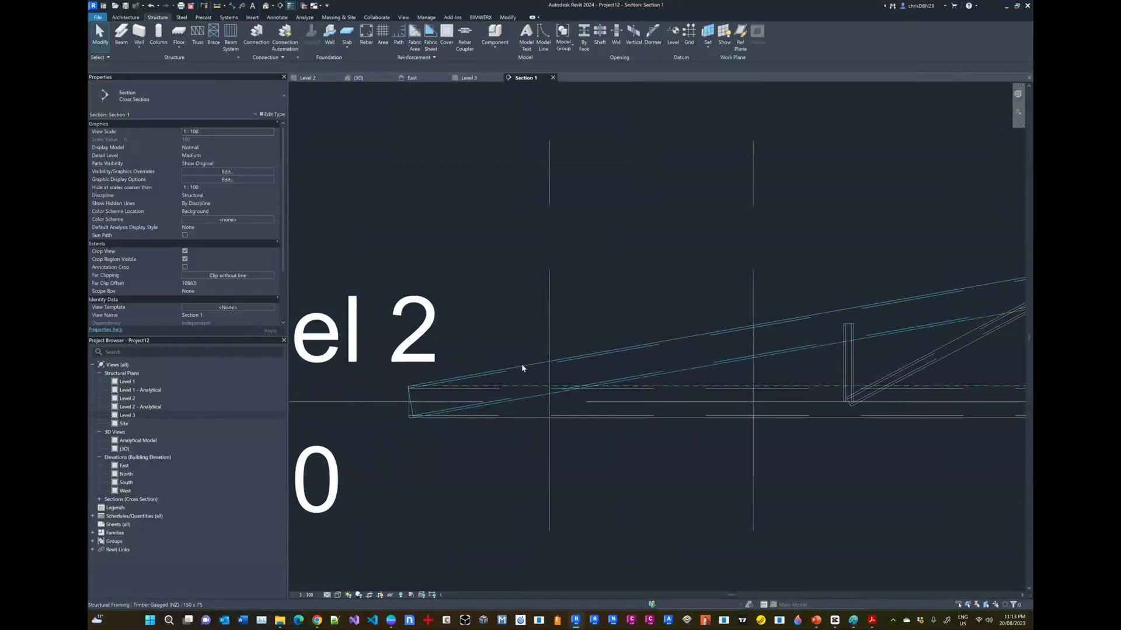
Cut the top chord's shallow end at the reference plane along the bottom chord's upper edge.
{"action": "left_click", "coordinate": [522, 365]}
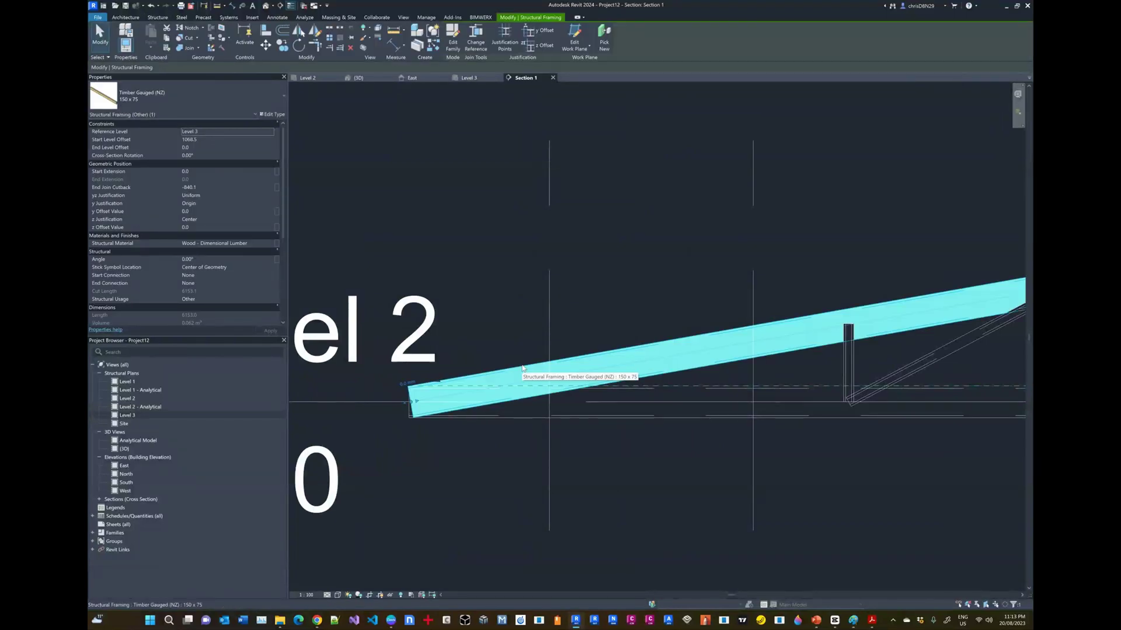
{"action": "left_click", "coordinate": [178, 38]}
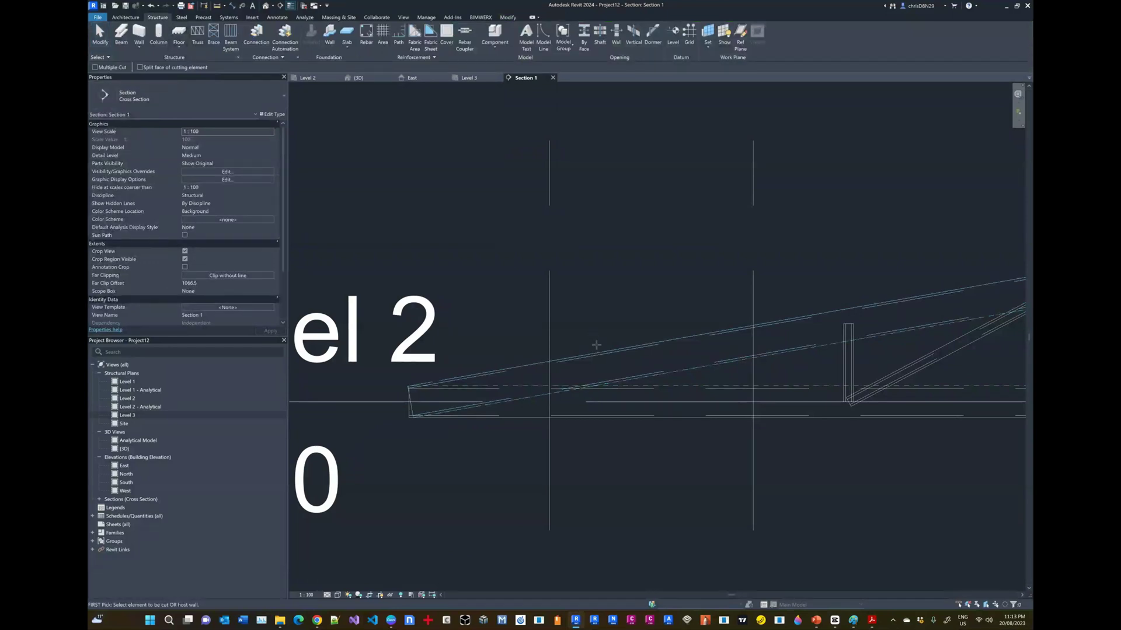
{"action": "left_click", "coordinate": [599, 353]}
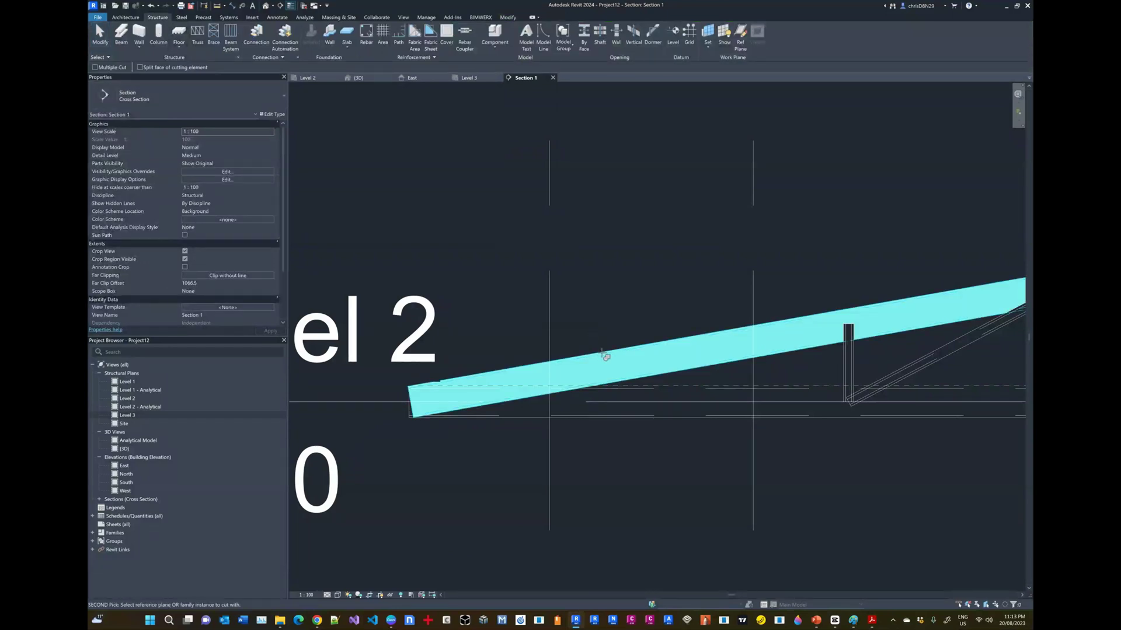
{"action": "left_click", "coordinate": [663, 386]}
Cut the shortest vertical web at the reference planes of the top and bottom chords.
{"action": "scroll", "coordinate": [393, 359], "scroll_direction": "down", "scroll_amount": 1}
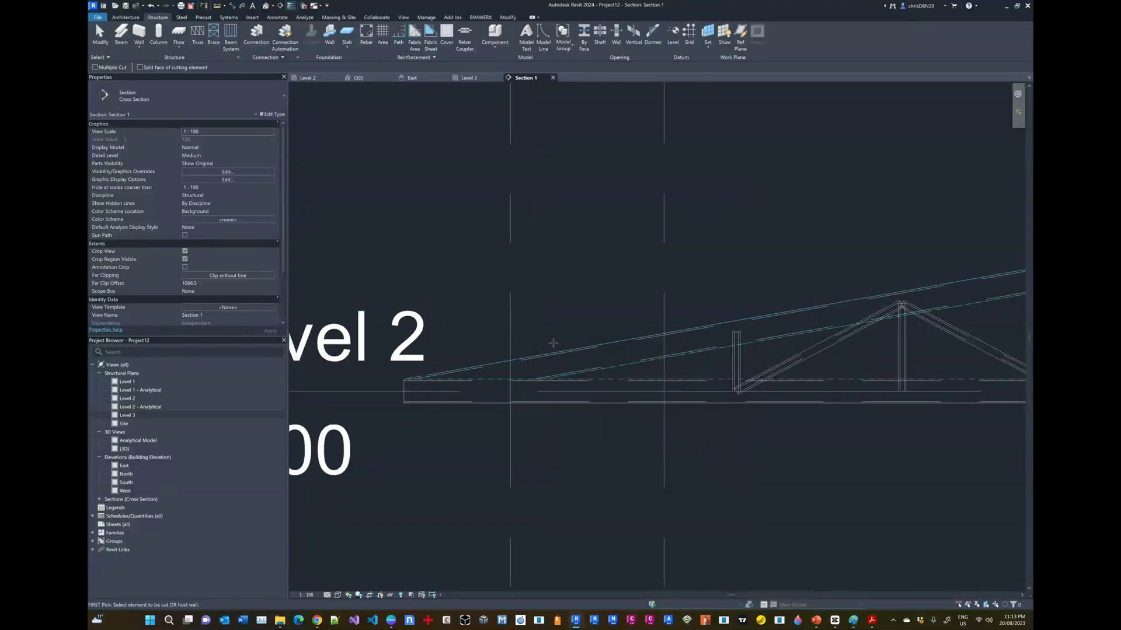
{"action": "scroll", "coordinate": [552, 343], "scroll_direction": "down", "scroll_amount": 1}
{"action": "scroll", "coordinate": [650, 350], "scroll_direction": "up", "scroll_amount": 2}
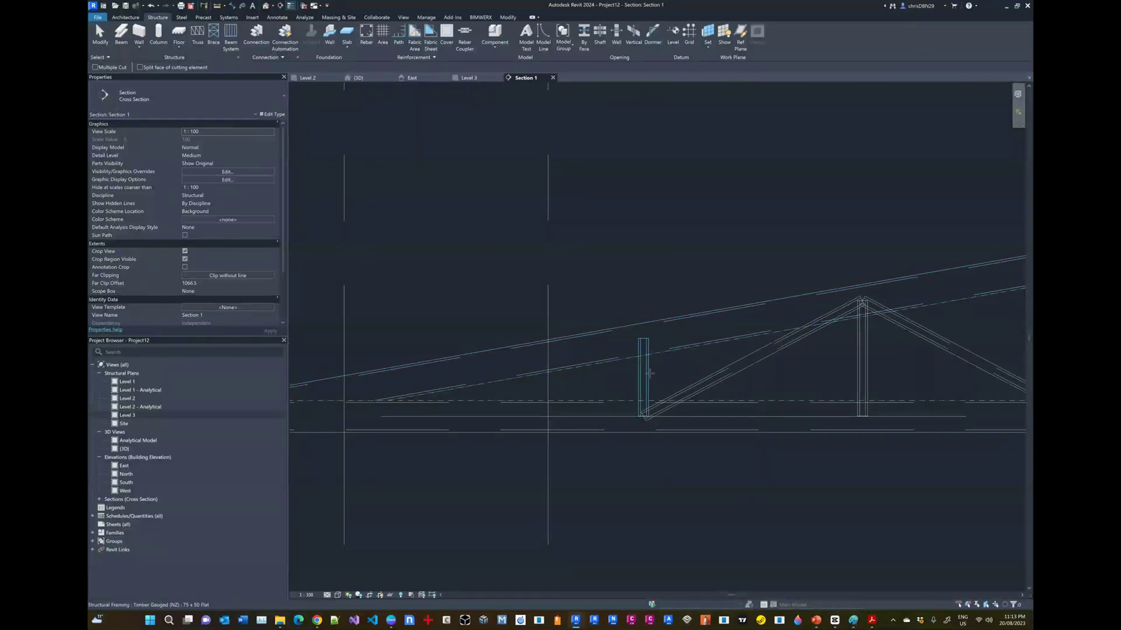
{"action": "left_click", "coordinate": [647, 377]}
{"action": "left_click", "coordinate": [659, 355]}
{"action": "left_click", "coordinate": [644, 382]}
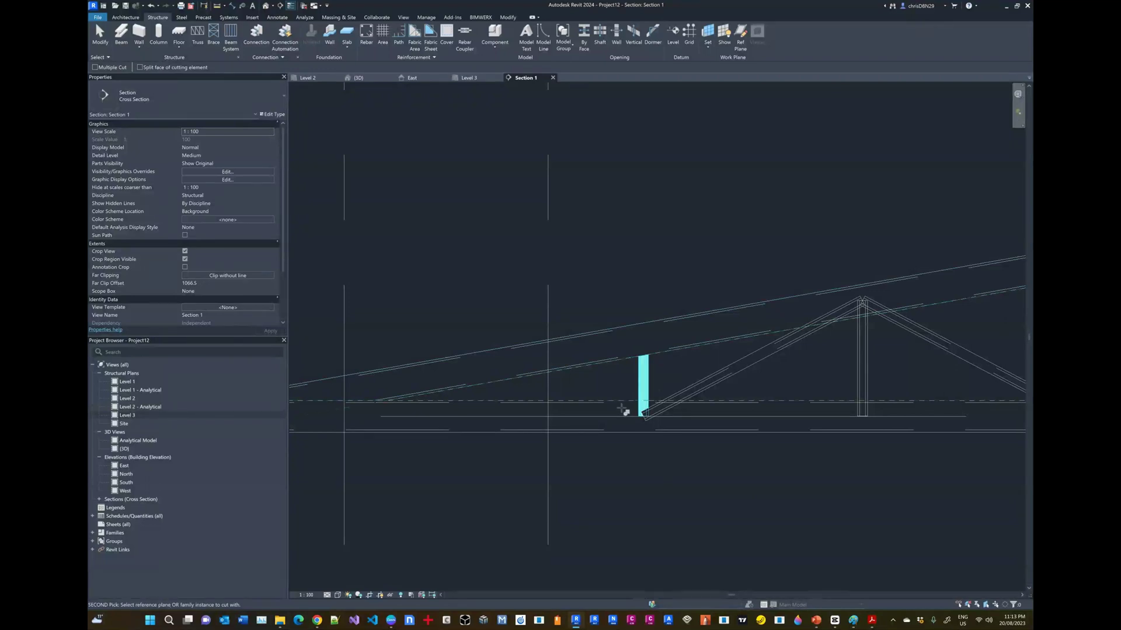
{"action": "left_click", "coordinate": [617, 401]}
Cut the first diagonal web and the second vertical web at both chord reference planes.
{"action": "left_click", "coordinate": [693, 394]}
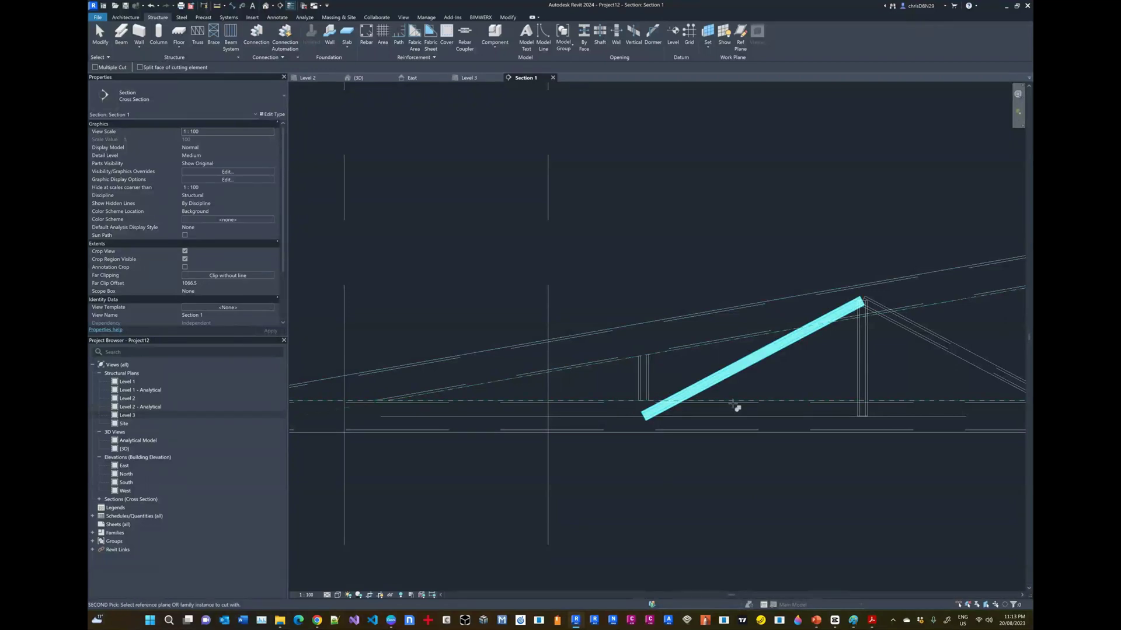
{"action": "left_click", "coordinate": [732, 401]}
{"action": "left_click", "coordinate": [750, 358]}
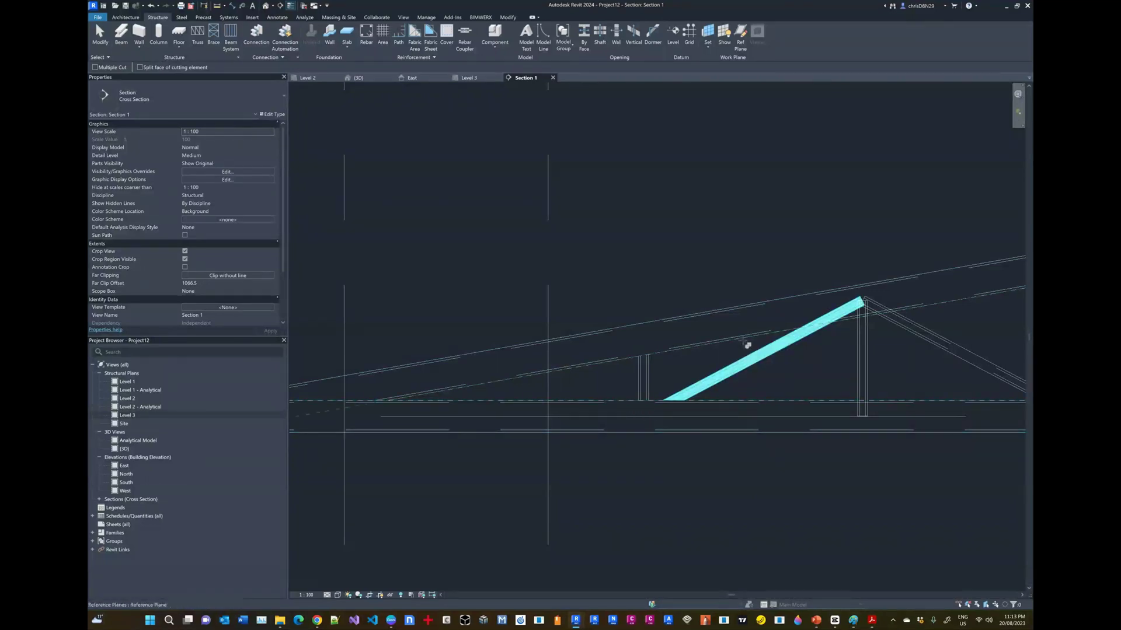
{"action": "left_click", "coordinate": [776, 335]}
{"action": "left_click", "coordinate": [859, 340]}
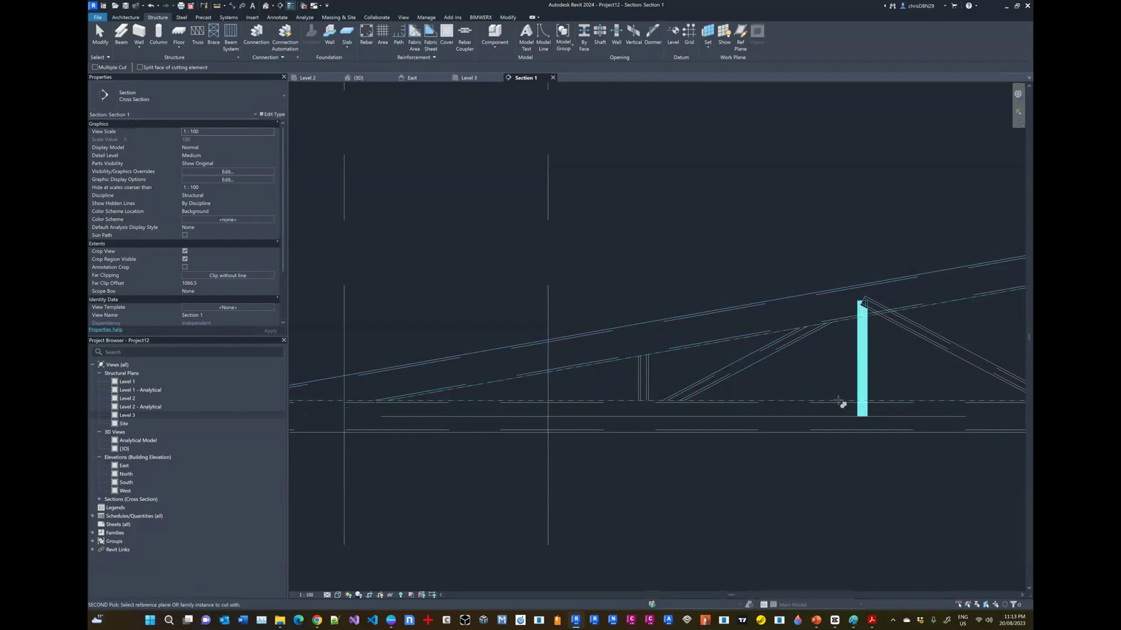
{"action": "left_click", "coordinate": [839, 401]}
{"action": "left_click", "coordinate": [855, 337]}
{"action": "left_click", "coordinate": [849, 323]}
Cut the second diagonal web and the third vertical web at both chord reference planes.
{"action": "left_click", "coordinate": [903, 328]}
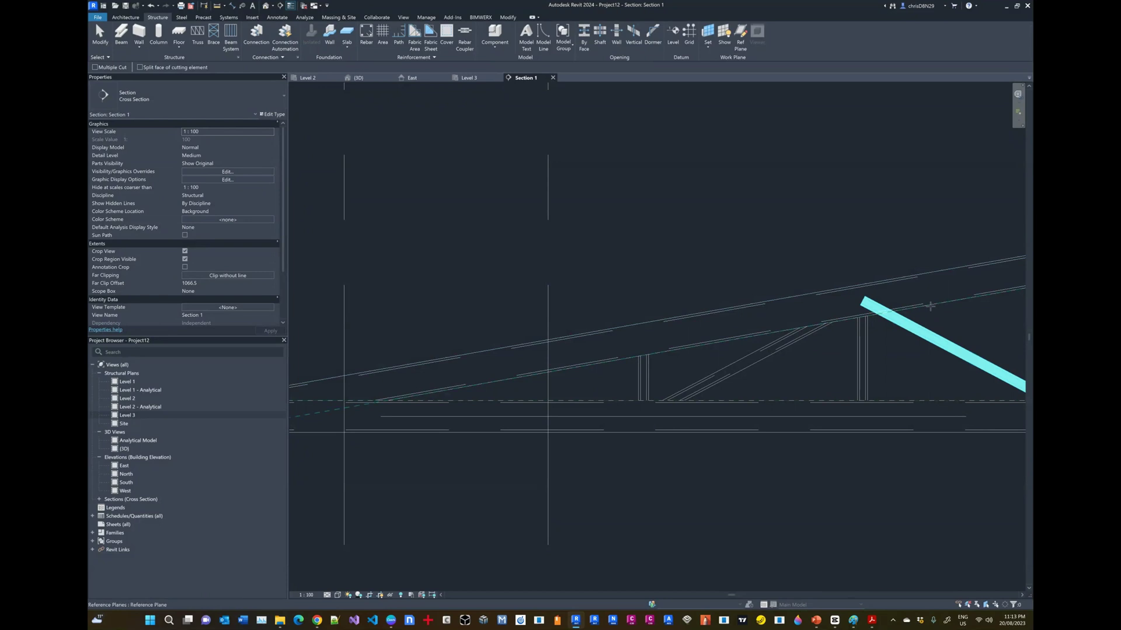
{"action": "left_click", "coordinate": [930, 306]}
{"action": "scroll", "coordinate": [759, 339], "scroll_direction": "down", "scroll_amount": 2}
{"action": "scroll", "coordinate": [980, 366], "scroll_direction": "up", "scroll_amount": 2}
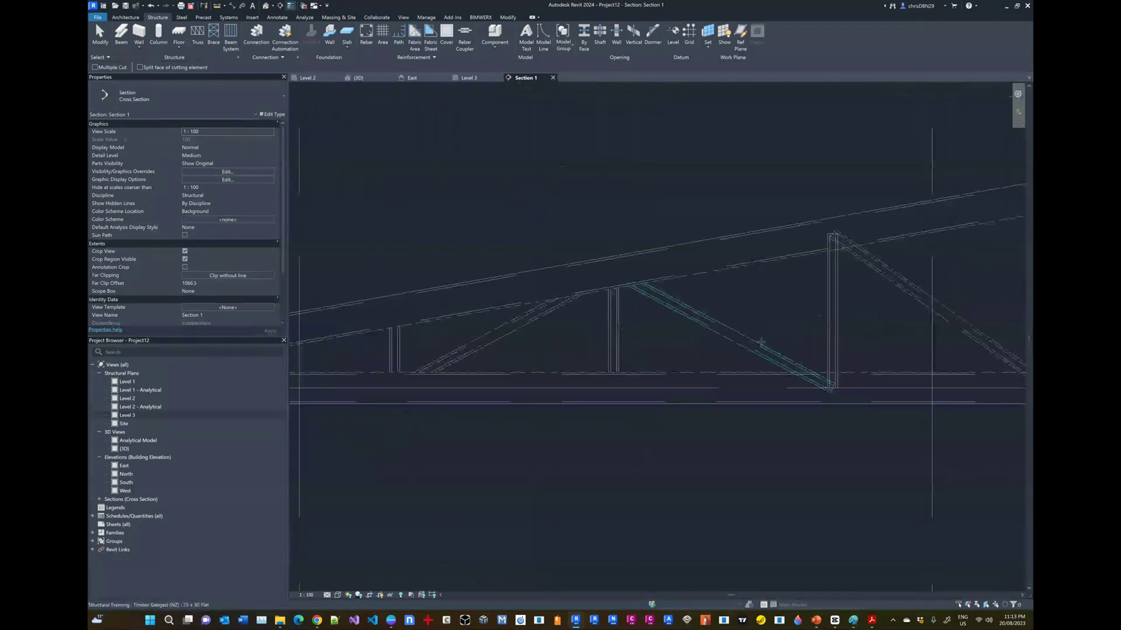
{"action": "left_click", "coordinate": [752, 346]}
{"action": "left_click", "coordinate": [762, 374]}
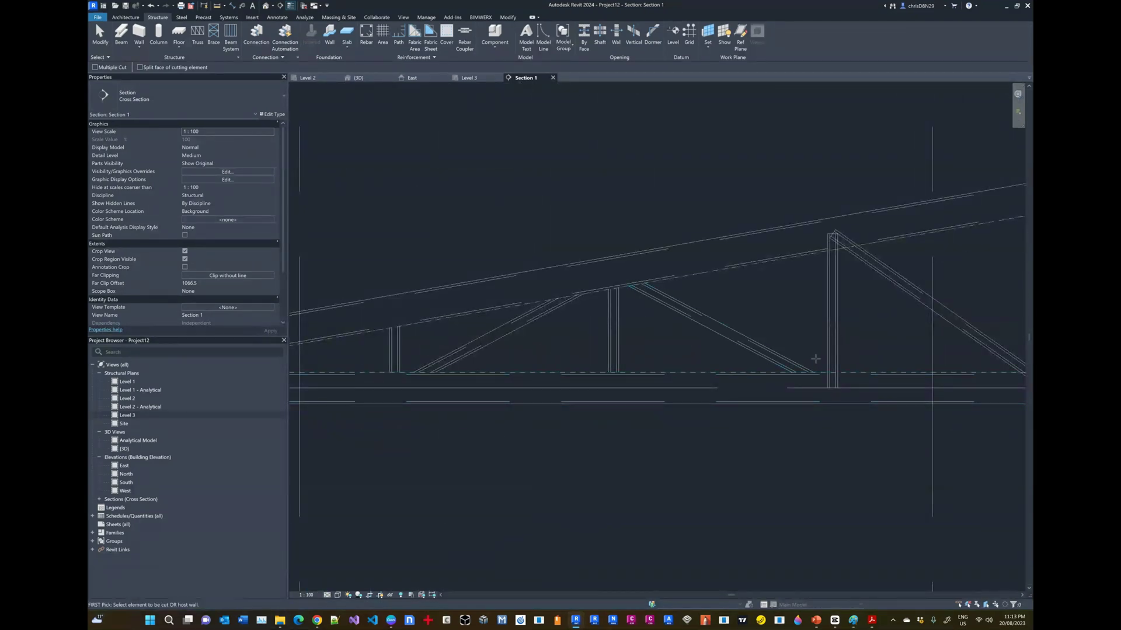
{"action": "left_click", "coordinate": [830, 348]}
{"action": "left_click", "coordinate": [865, 373]}
{"action": "left_click", "coordinate": [835, 290]}
{"action": "left_click", "coordinate": [817, 257]}
Cut the third diagonal web and the fourth vertical web at both chord reference planes.
{"action": "left_click", "coordinate": [860, 261]}
{"action": "left_click", "coordinate": [882, 243]}
{"action": "scroll", "coordinate": [647, 296], "scroll_direction": "down", "scroll_amount": 6}
{"action": "scroll", "coordinate": [866, 312], "scroll_direction": "up", "scroll_amount": 7}
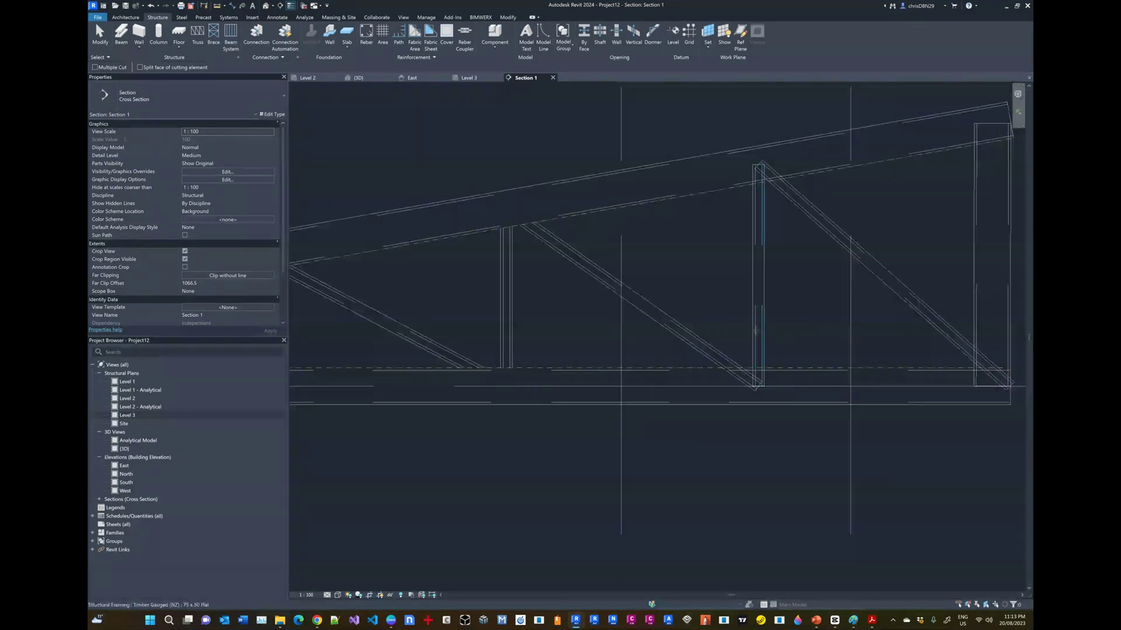
{"action": "left_click", "coordinate": [709, 346]}
{"action": "left_click", "coordinate": [693, 369]}
{"action": "left_click", "coordinate": [757, 351]}
{"action": "left_click", "coordinate": [789, 369]}
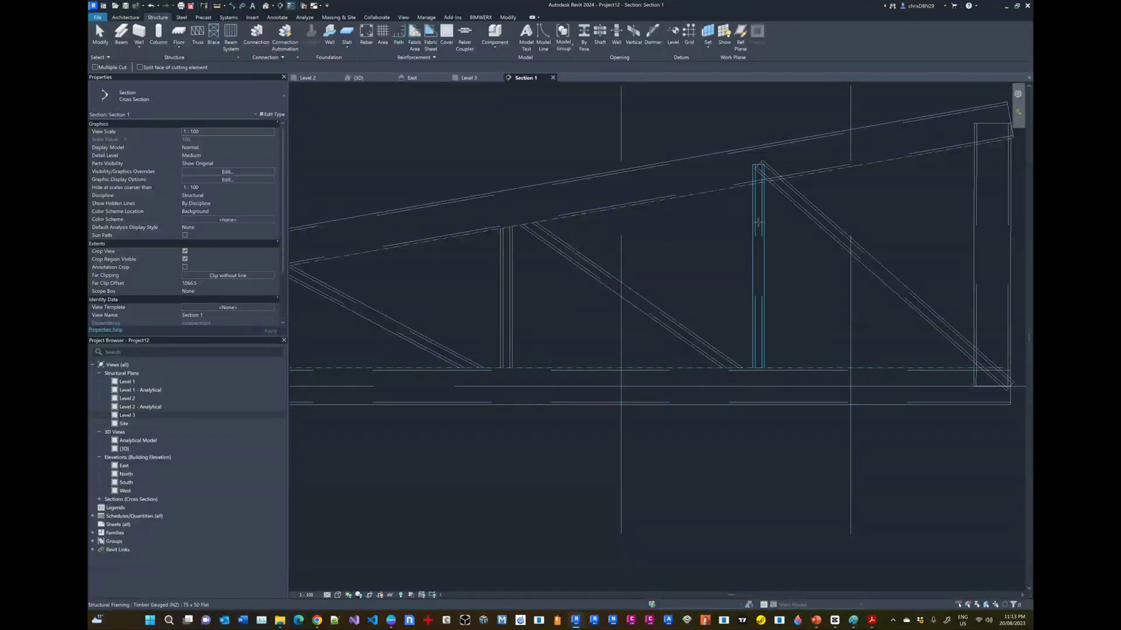
{"action": "left_click", "coordinate": [759, 216]}
{"action": "left_click", "coordinate": [743, 188]}
Cut the last diagonal web at the truss's deep end at both chord reference planes.
{"action": "left_click", "coordinate": [804, 196]}
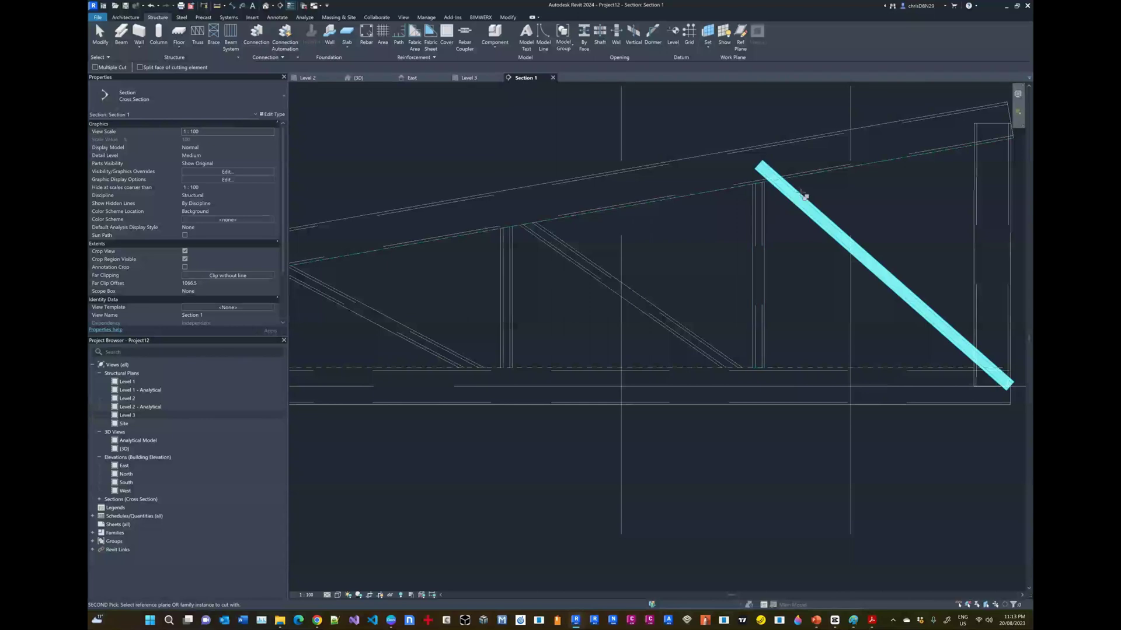
{"action": "scroll", "coordinate": [785, 205], "scroll_direction": "down", "scroll_amount": 2}
{"action": "scroll", "coordinate": [763, 197], "scroll_direction": "up", "scroll_amount": 2}
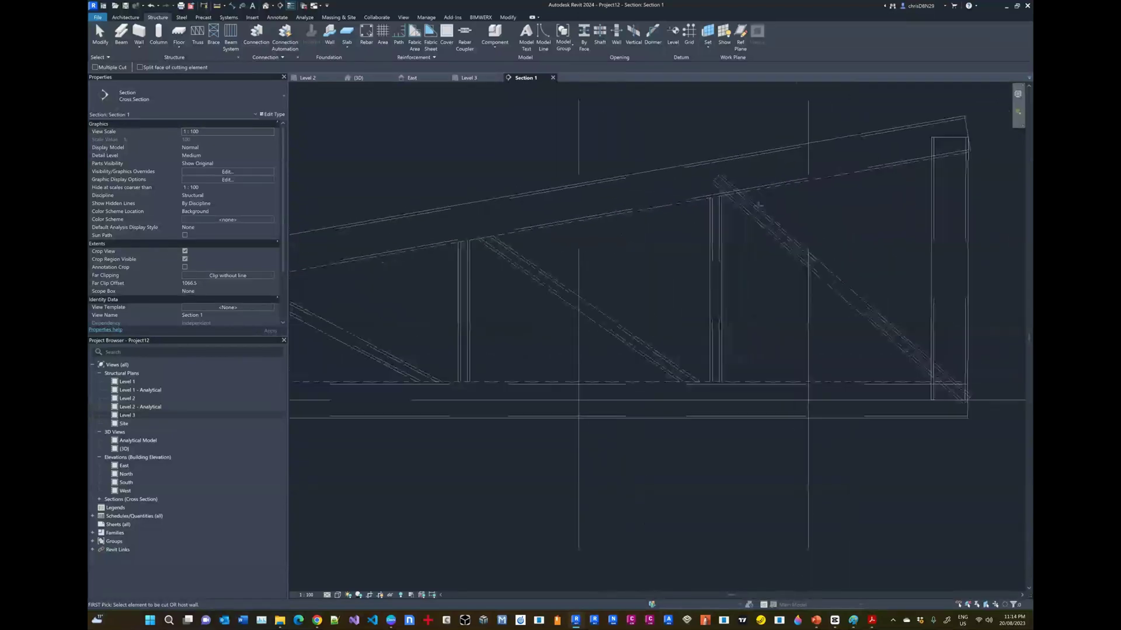
{"action": "left_click", "coordinate": [763, 197]}
{"action": "scroll", "coordinate": [730, 269], "scroll_direction": "down", "scroll_amount": 3}
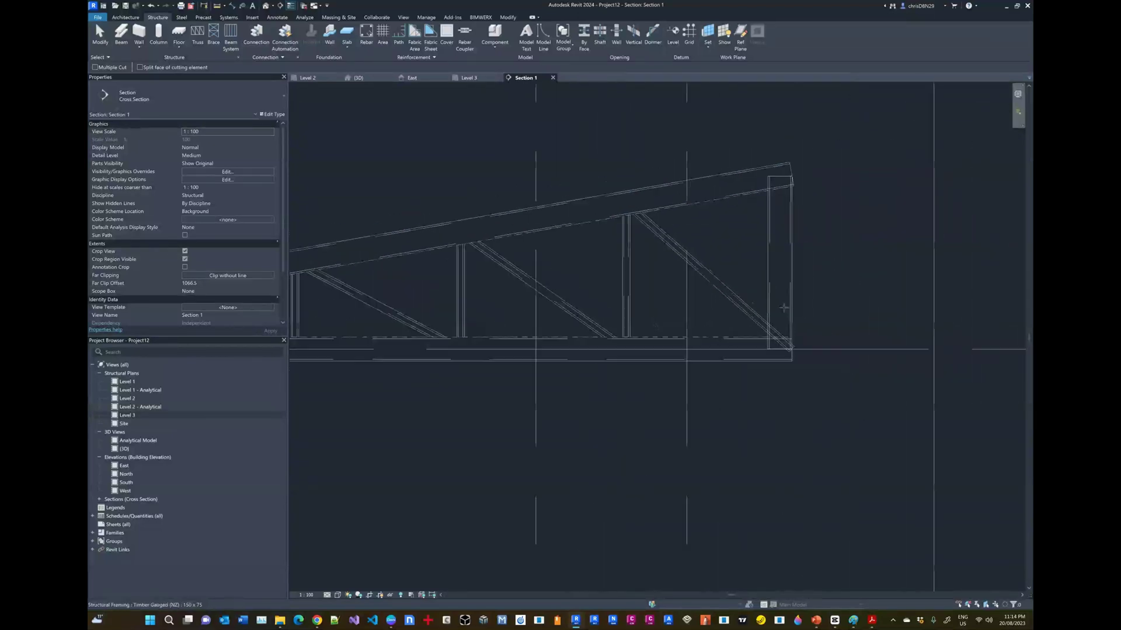
{"action": "scroll", "coordinate": [733, 329], "scroll_direction": "up", "scroll_amount": 5}
{"action": "left_click", "coordinate": [734, 330]}
{"action": "left_click", "coordinate": [730, 369]}
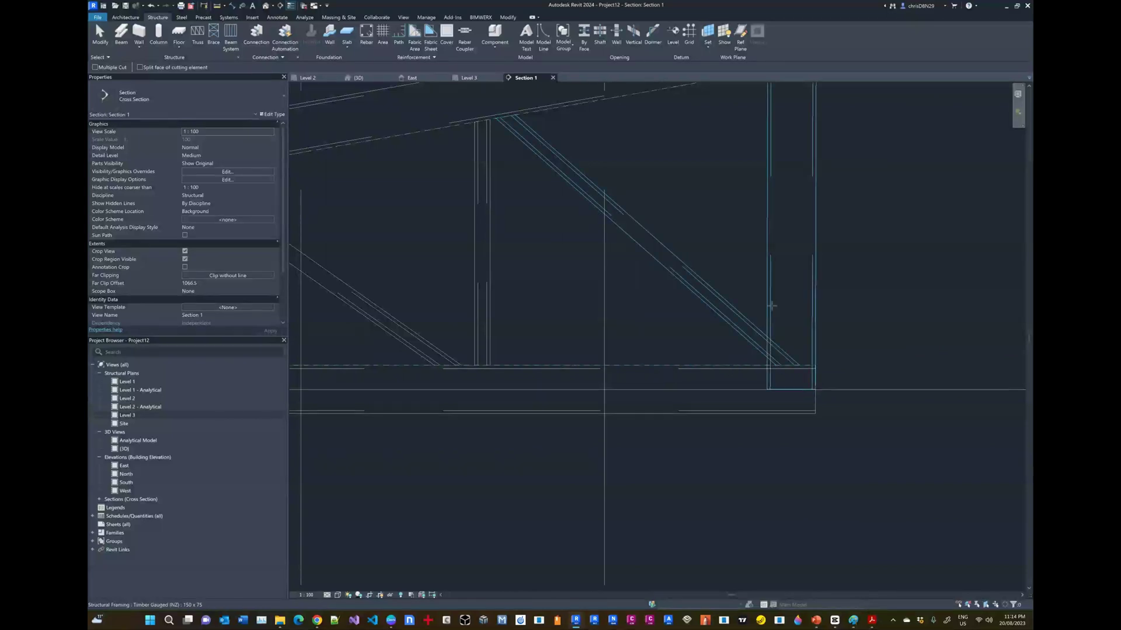
Cut the 150 x 75 end vertical at the bottom and top chord reference planes.
{"action": "left_click", "coordinate": [738, 369]}
{"action": "scroll", "coordinate": [730, 369], "scroll_direction": "down", "scroll_amount": 4}
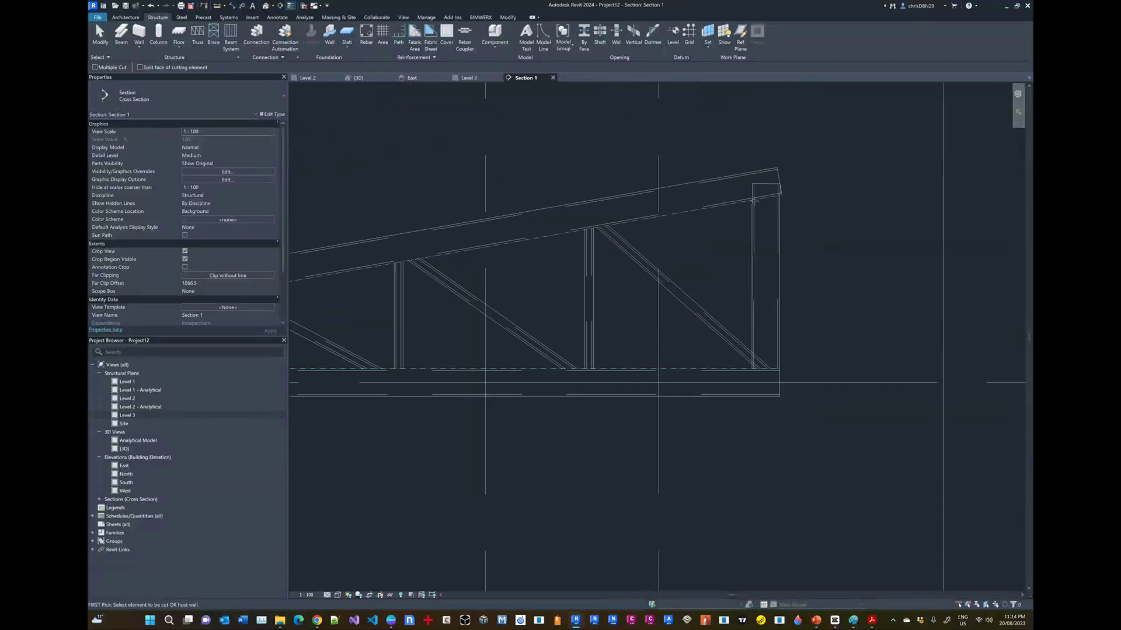
{"action": "scroll", "coordinate": [753, 201], "scroll_direction": "up", "scroll_amount": 3}
{"action": "left_click", "coordinate": [751, 218]}
{"action": "left_click", "coordinate": [735, 209]}
{"action": "scroll", "coordinate": [728, 295], "scroll_direction": "down", "scroll_amount": 3}
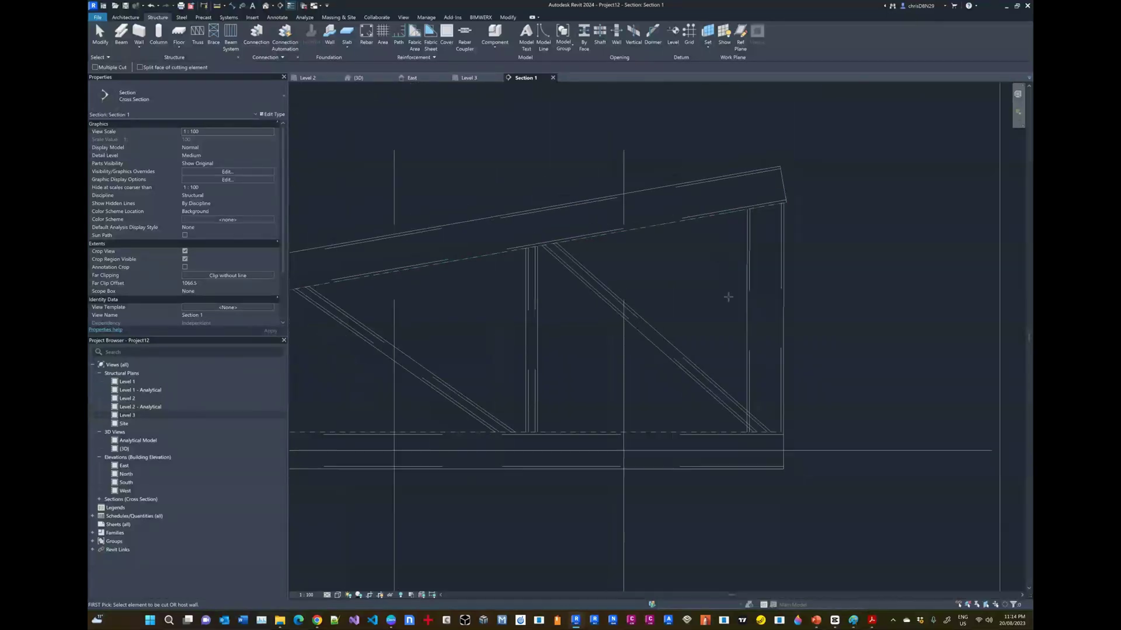
Create a reference plane along the end vertical's inner edge and cut the last diagonal web at it.
{"action": "scroll", "coordinate": [737, 388], "scroll_direction": "up", "scroll_amount": 3}
{"action": "scroll", "coordinate": [737, 388], "scroll_direction": "up", "scroll_amount": 2}
{"action": "key", "text": "Escape"}
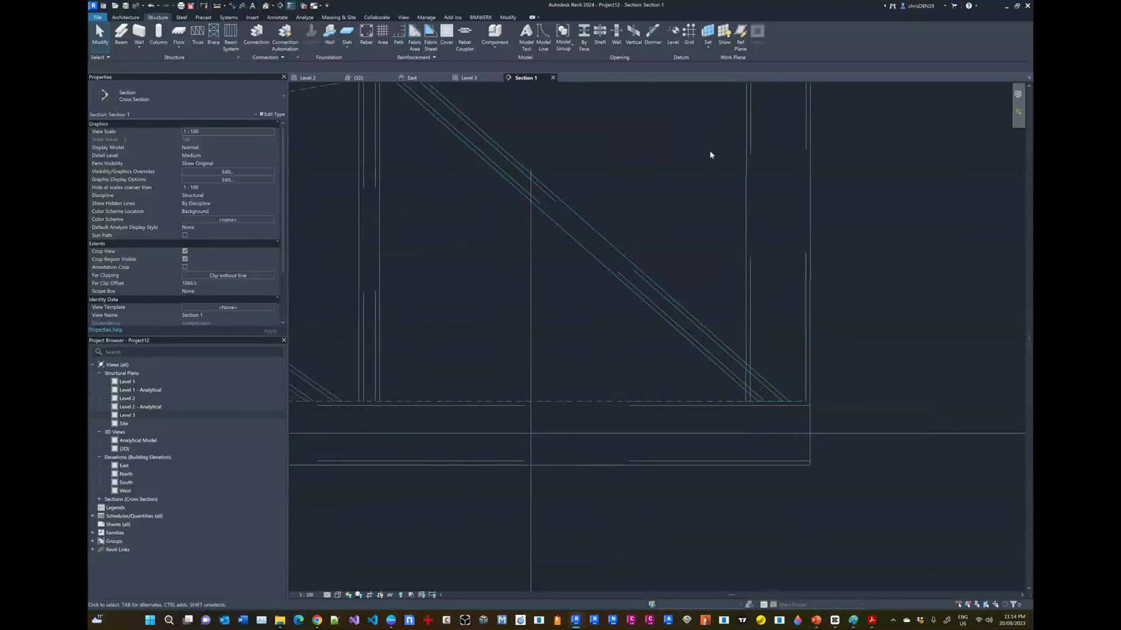
{"action": "left_click", "coordinate": [739, 41]}
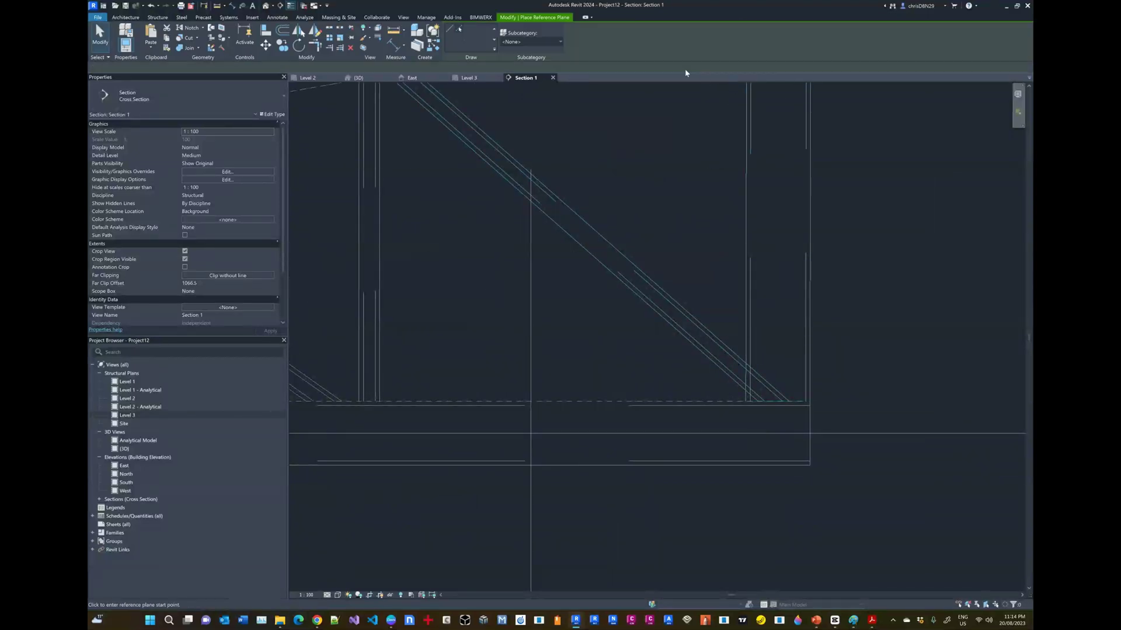
{"action": "left_click", "coordinate": [741, 255]}
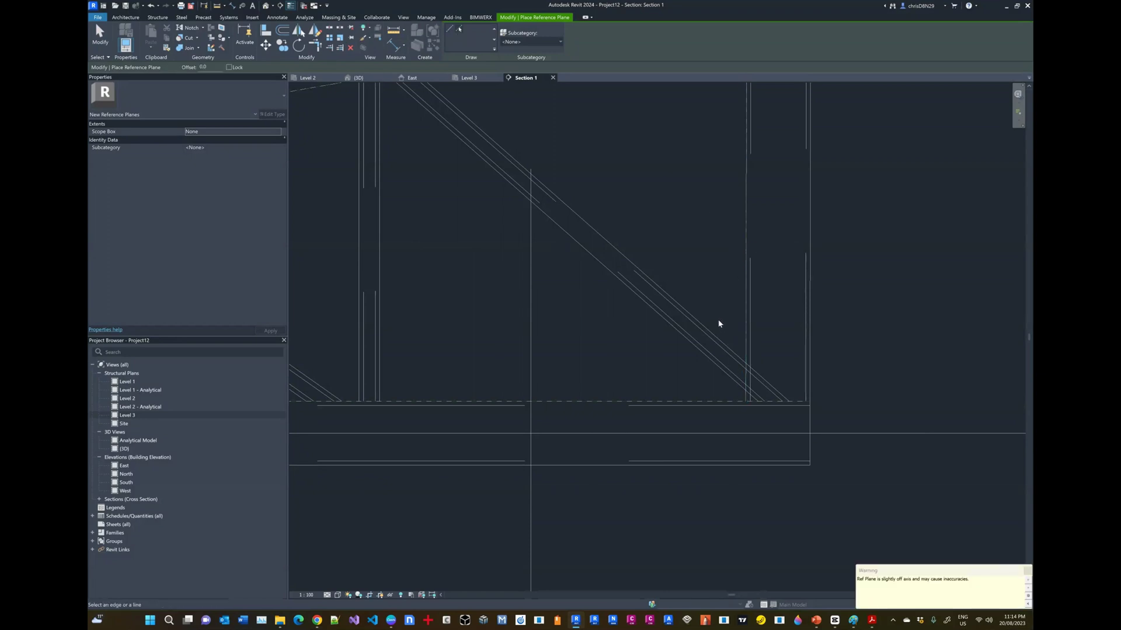
{"action": "key", "text": "Escape"}
{"action": "left_click", "coordinate": [558, 240]}
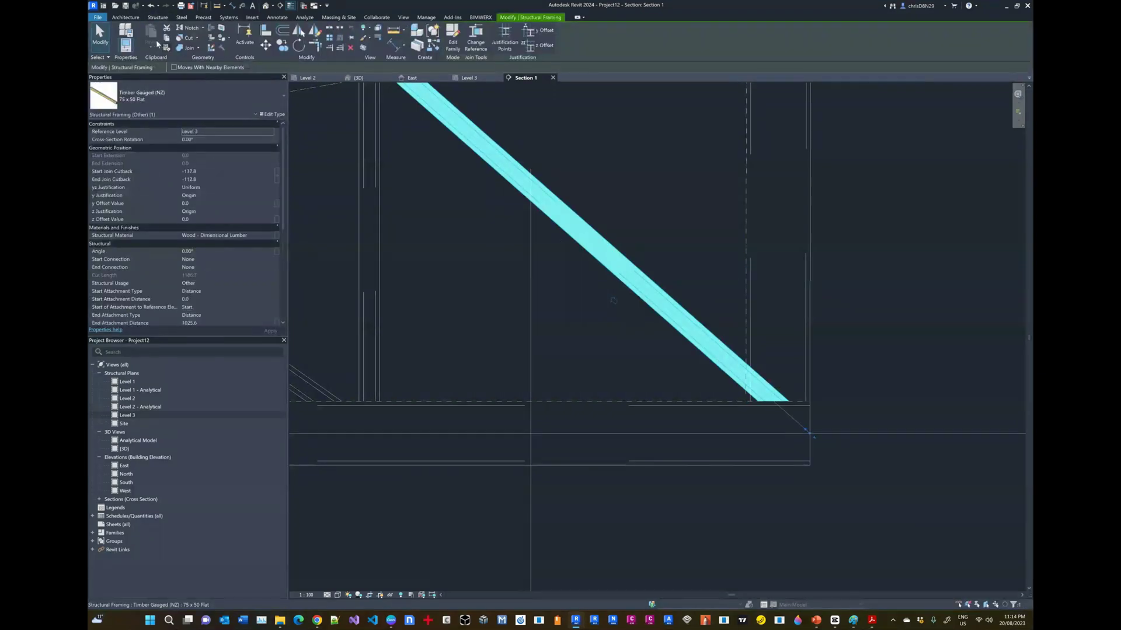
{"action": "key", "text": "Escape"}
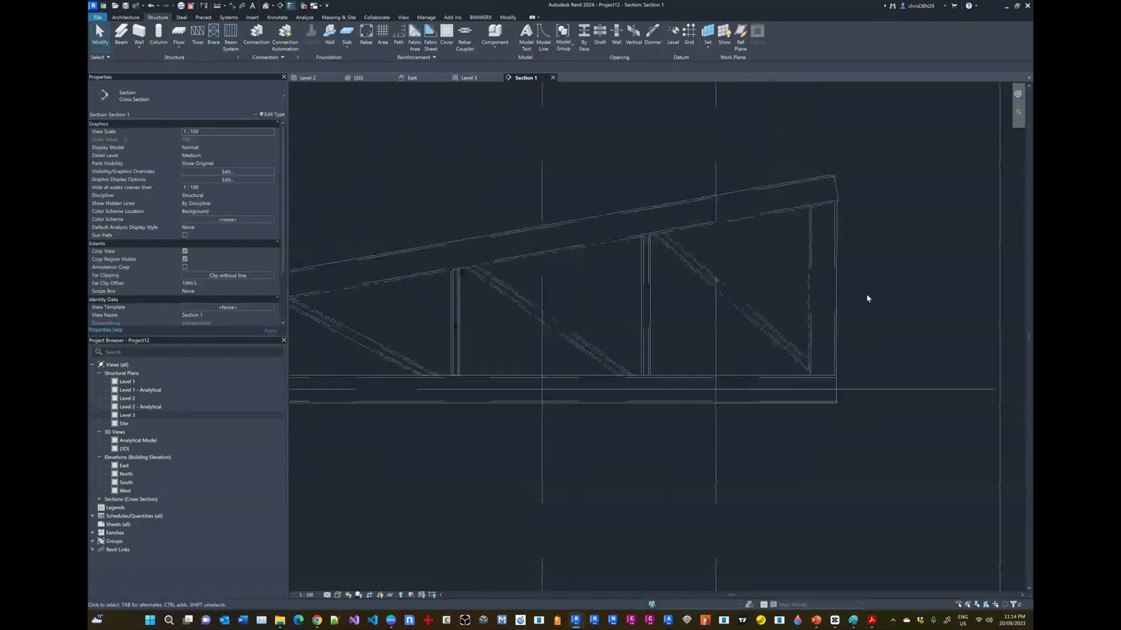
Inspect the trimmed truss as a whole in section and from another angle in the 3D view.
{"action": "scroll", "coordinate": [872, 261], "scroll_direction": "down", "scroll_amount": 3}
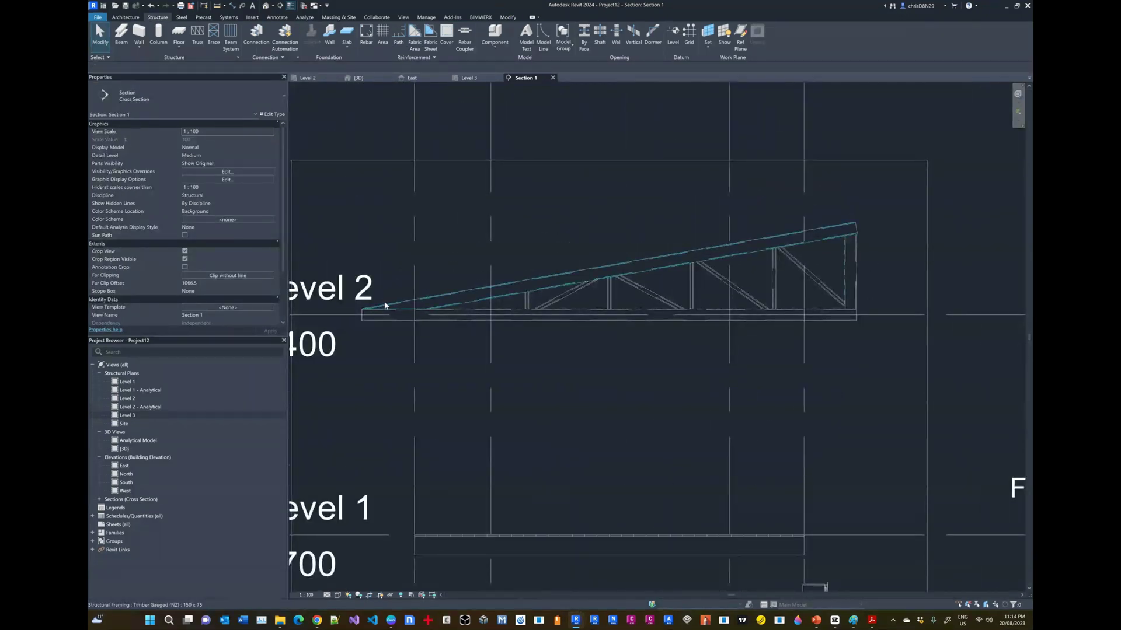
{"action": "scroll", "coordinate": [685, 313], "scroll_direction": "down", "scroll_amount": 1}
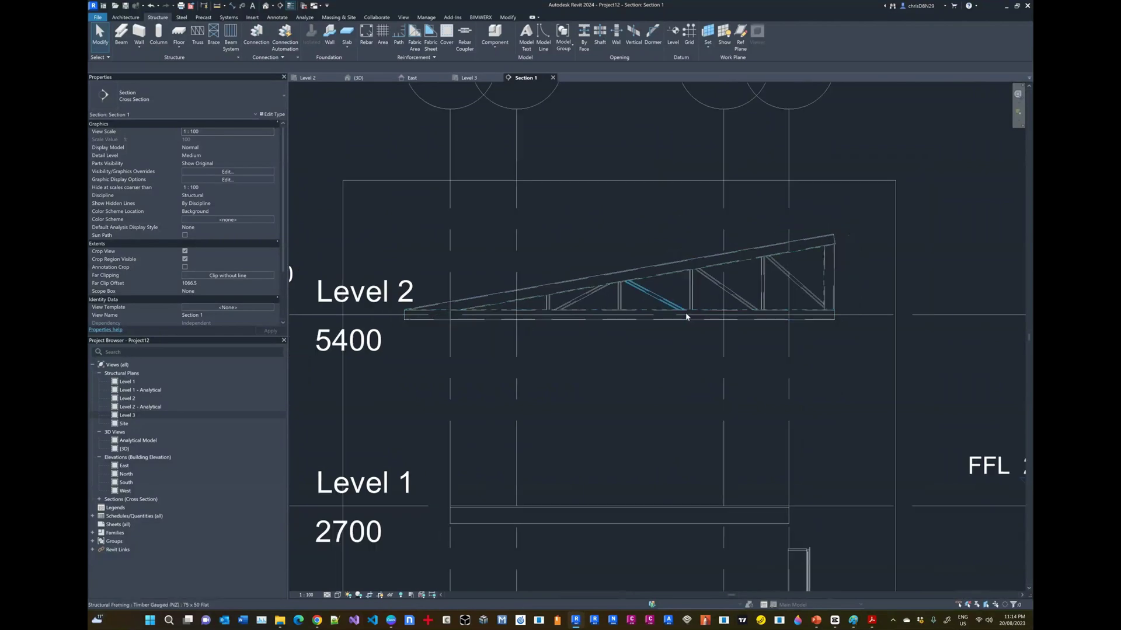
{"action": "left_click", "coordinate": [358, 79]}
{"action": "scroll", "coordinate": [738, 207], "scroll_direction": "down", "scroll_amount": 2}
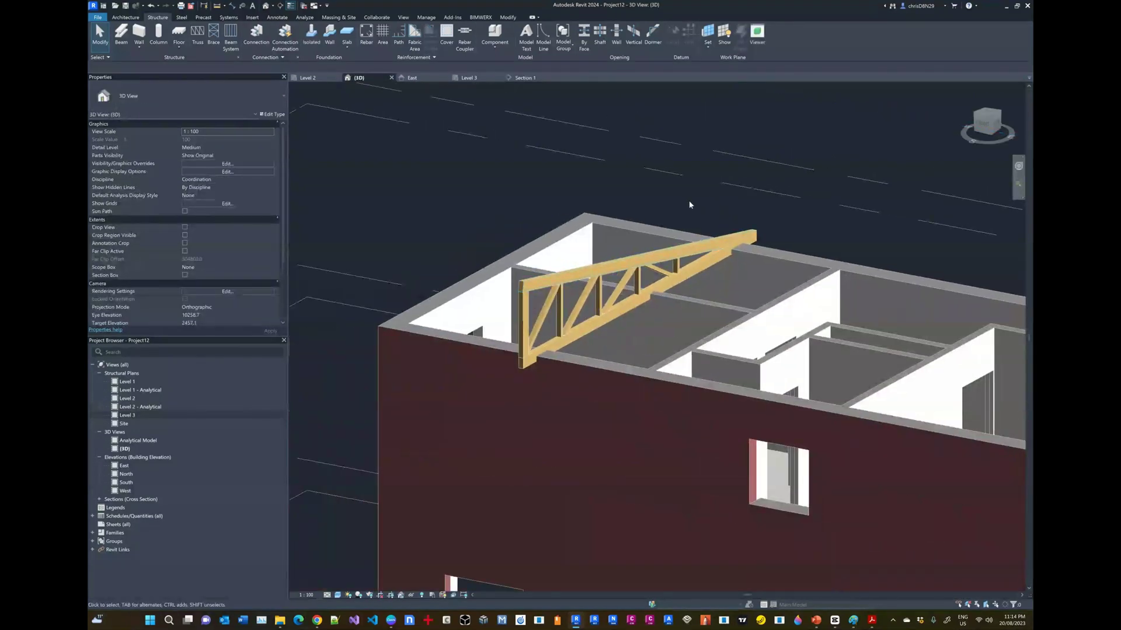
{"action": "middle_click_drag", "start_coordinate": [671, 351], "coordinate": [603, 366], "text": "shift"}
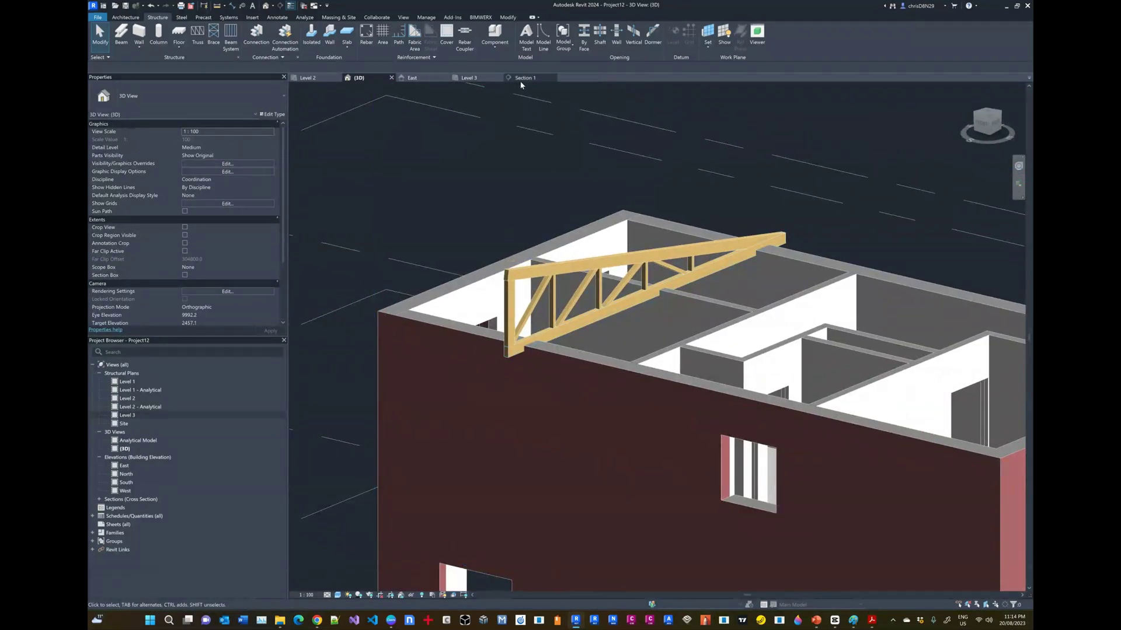
Delete the Section 1 line from the Level 3 structural plan along with its view.
{"action": "left_click", "coordinate": [464, 78]}
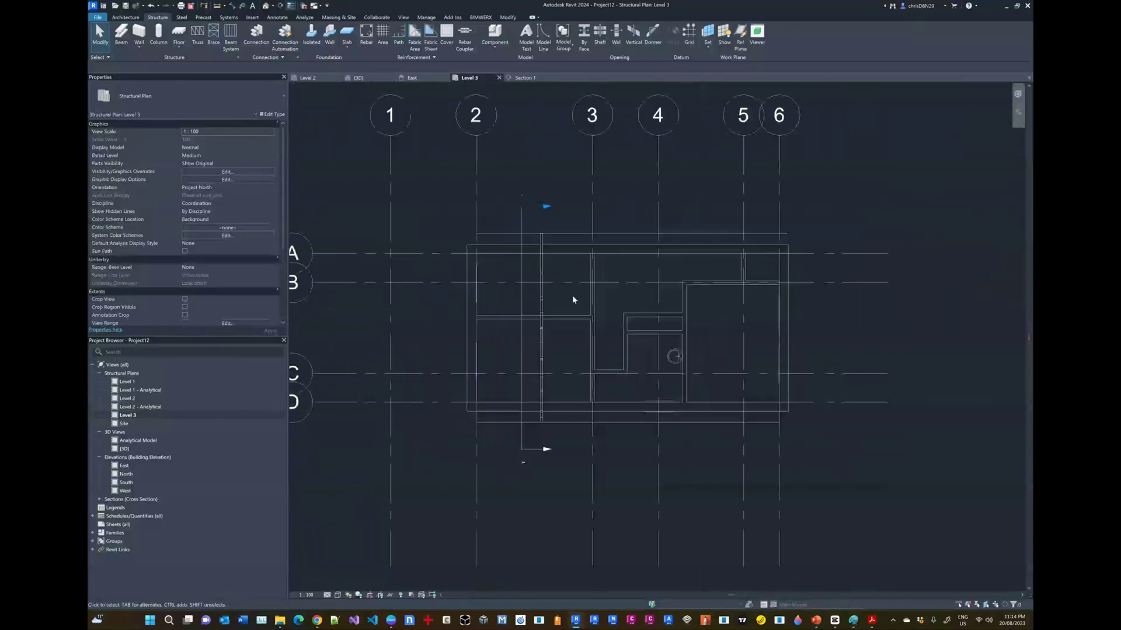
{"action": "scroll", "coordinate": [524, 276], "scroll_direction": "up", "scroll_amount": 1}
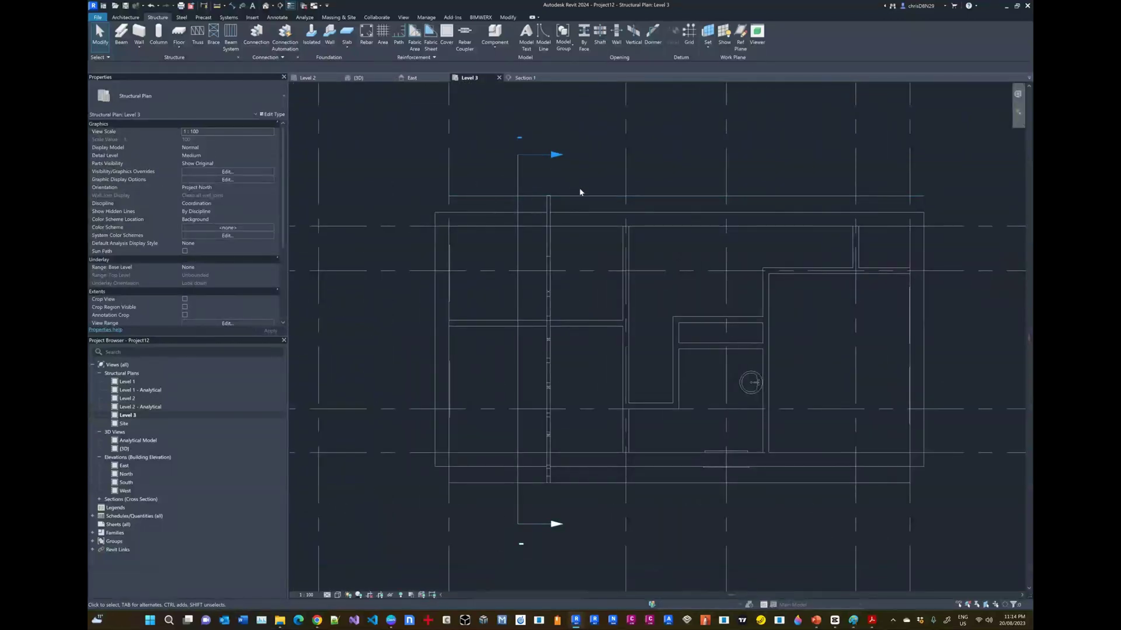
{"action": "key", "text": "Delete"}
{"action": "left_click", "coordinate": [518, 178]}
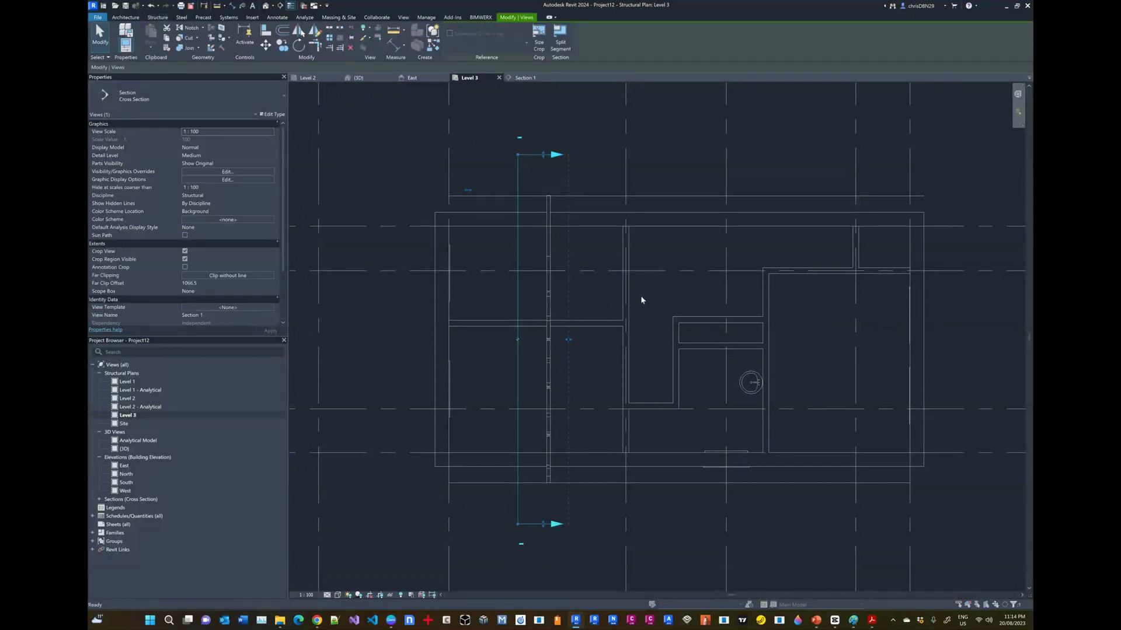
{"action": "key", "text": "Delete"}
{"action": "left_click", "coordinate": [592, 335]}
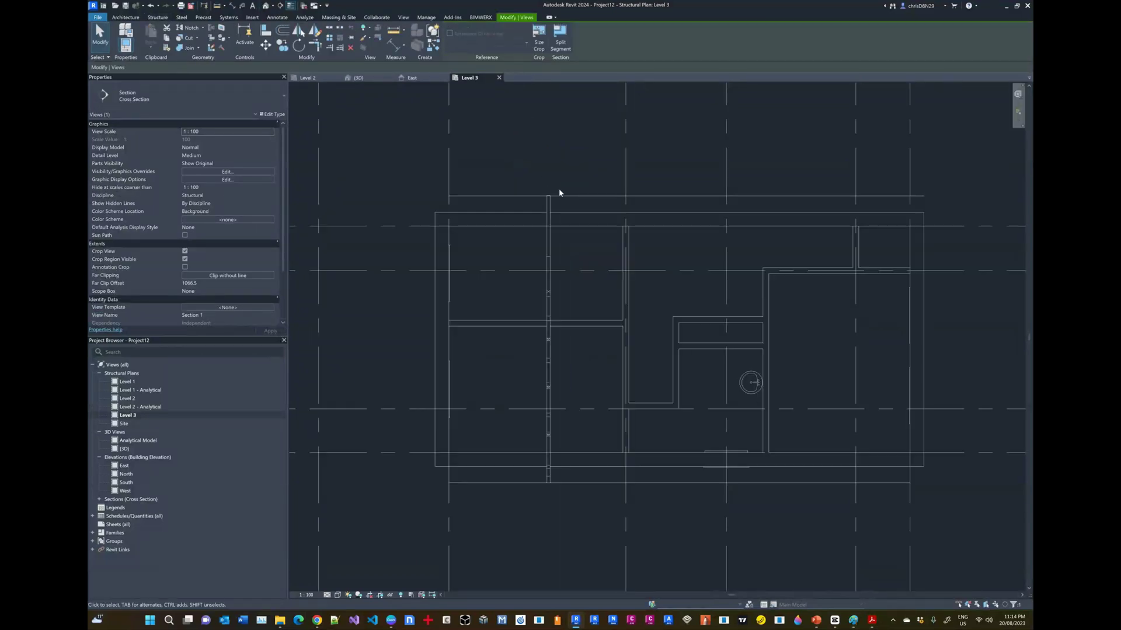
Group all the truss framing members in the Level 3 plan as a model group named Truss 1.
{"action": "left_click_drag", "start_coordinate": [570, 377], "coordinate": [559, 494]}
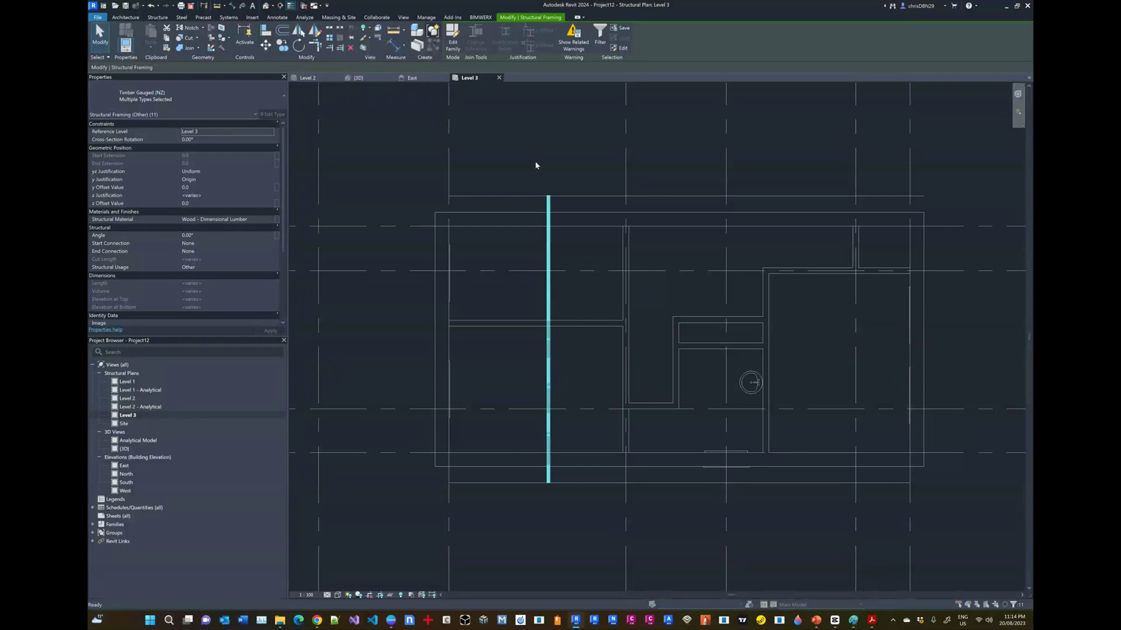
{"action": "key", "text": "ctrl+g"}
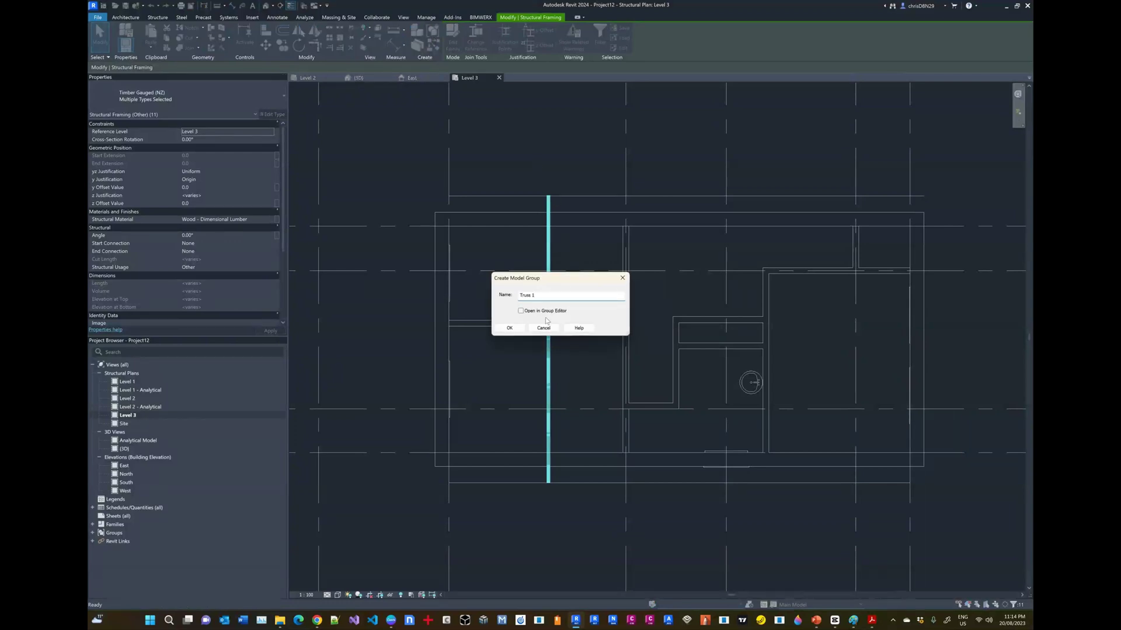
{"action": "left_click", "coordinate": [510, 328]}
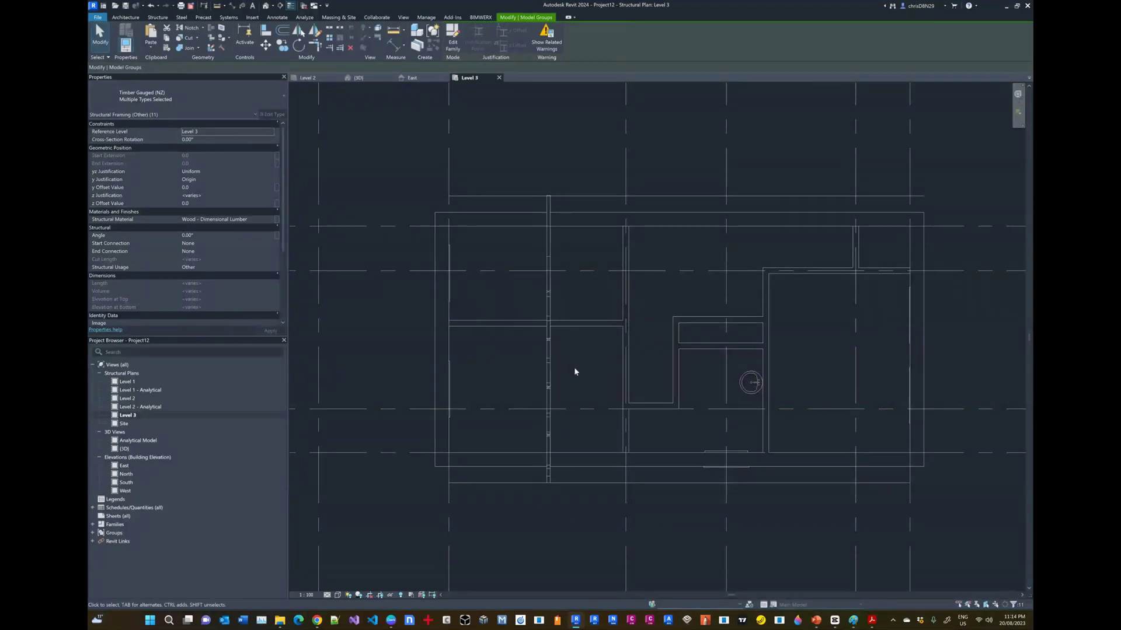
Move the Truss 1 group horizontally to the end wall, just inside grid 2.
{"action": "left_click", "coordinate": [549, 333]}
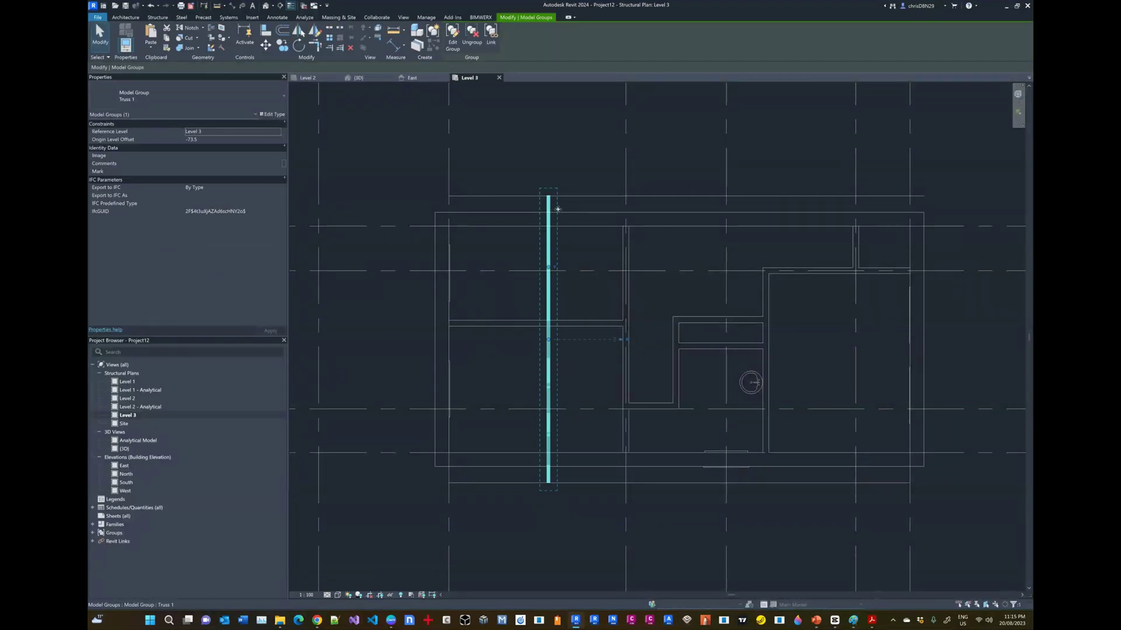
{"action": "left_click", "coordinate": [266, 45]}
{"action": "scroll", "coordinate": [475, 282], "scroll_direction": "up", "scroll_amount": 3}
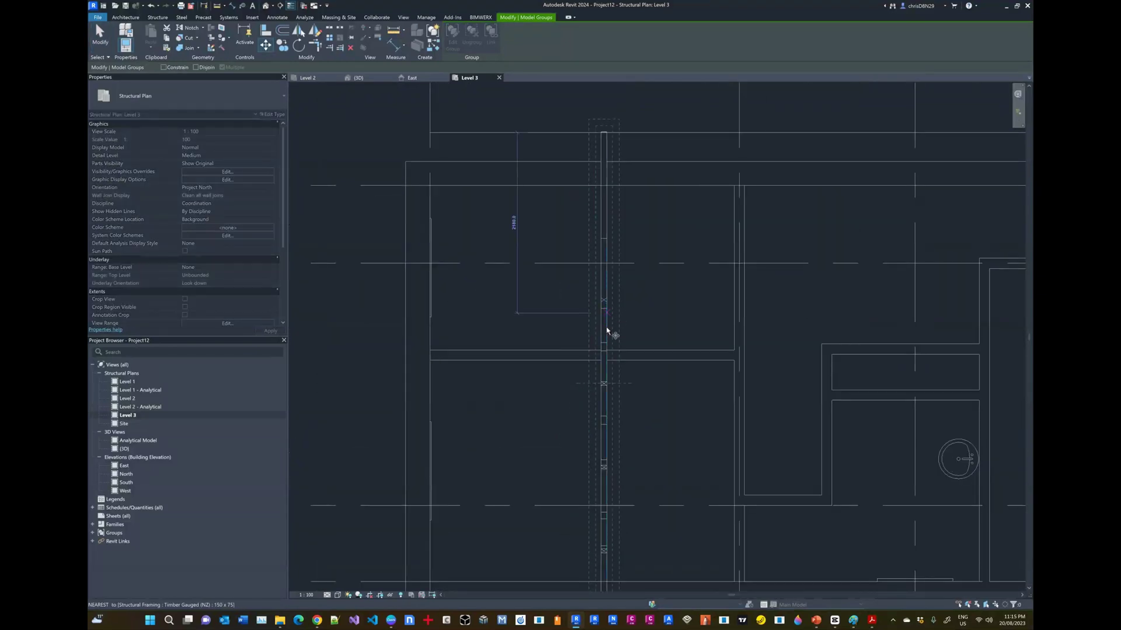
{"action": "left_click", "coordinate": [607, 330]}
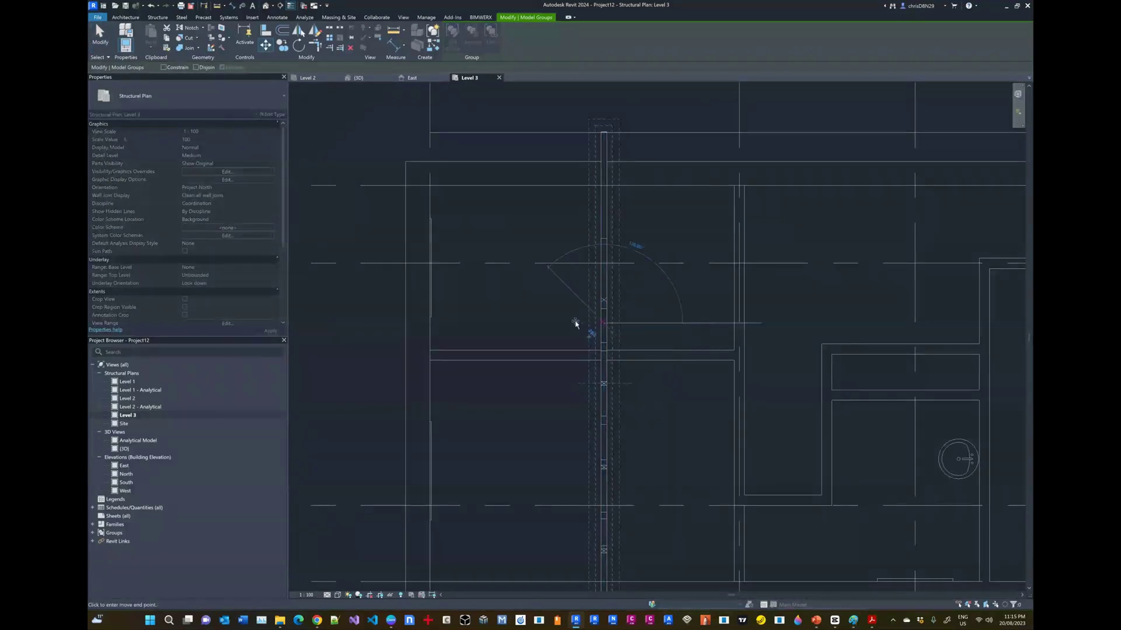
{"action": "left_click", "coordinate": [439, 325]}
{"action": "scroll", "coordinate": [430, 290], "scroll_direction": "down", "scroll_amount": 4}
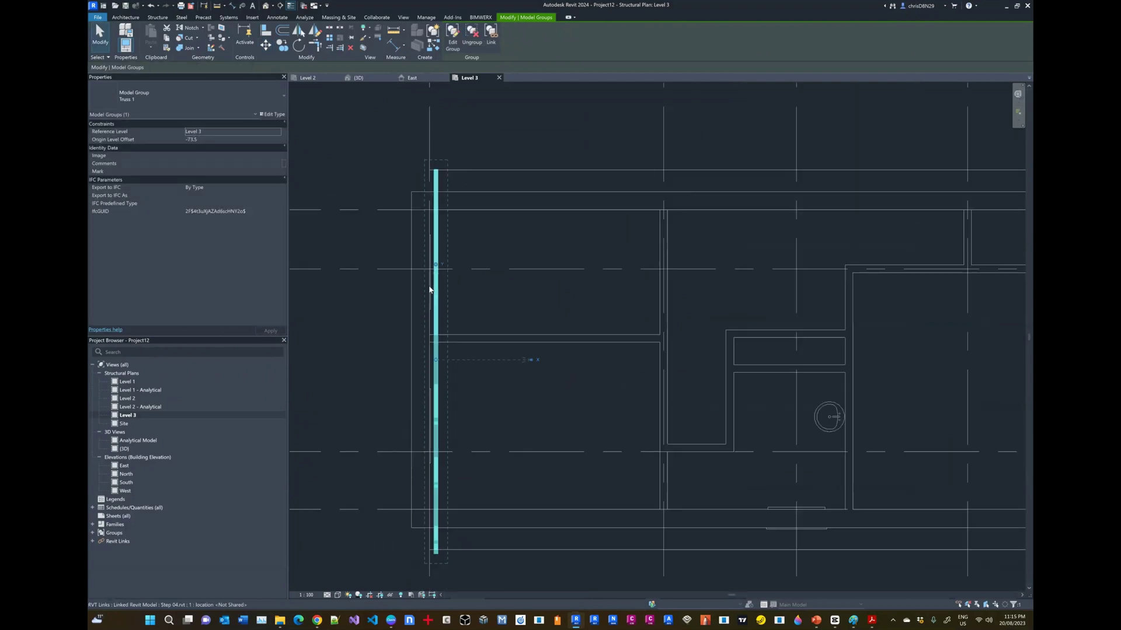
Array the Truss 1 group linearly from grid 2 to grid 6 with 8 members, grouped and associated, spaced to the last.
{"action": "scroll", "coordinate": [458, 280], "scroll_direction": "up", "scroll_amount": 2}
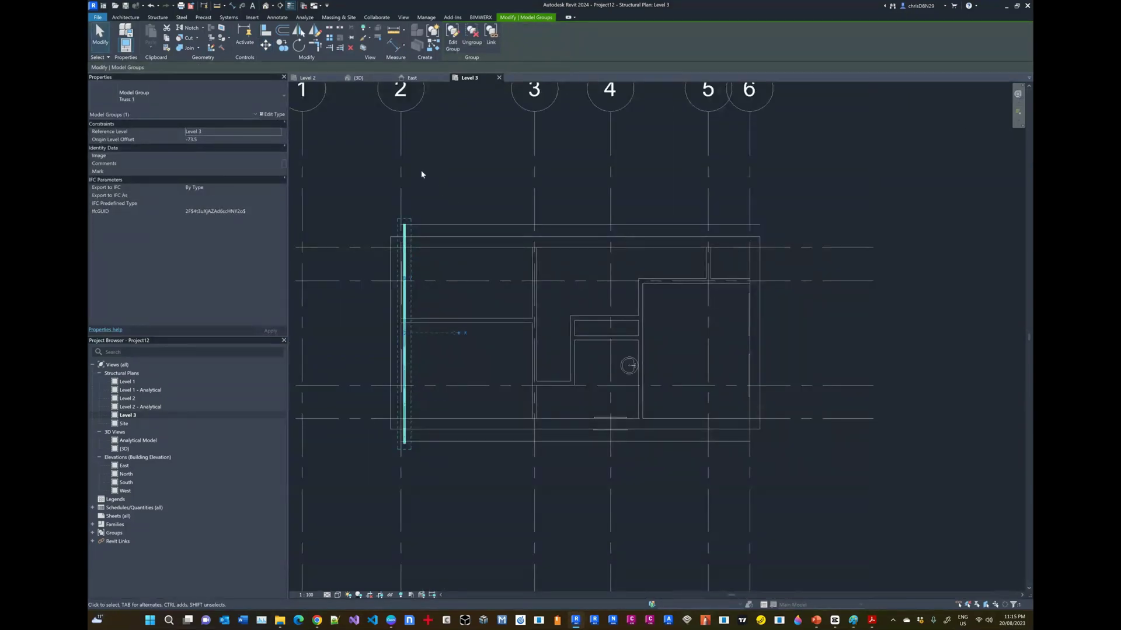
{"action": "left_click", "coordinate": [329, 38]}
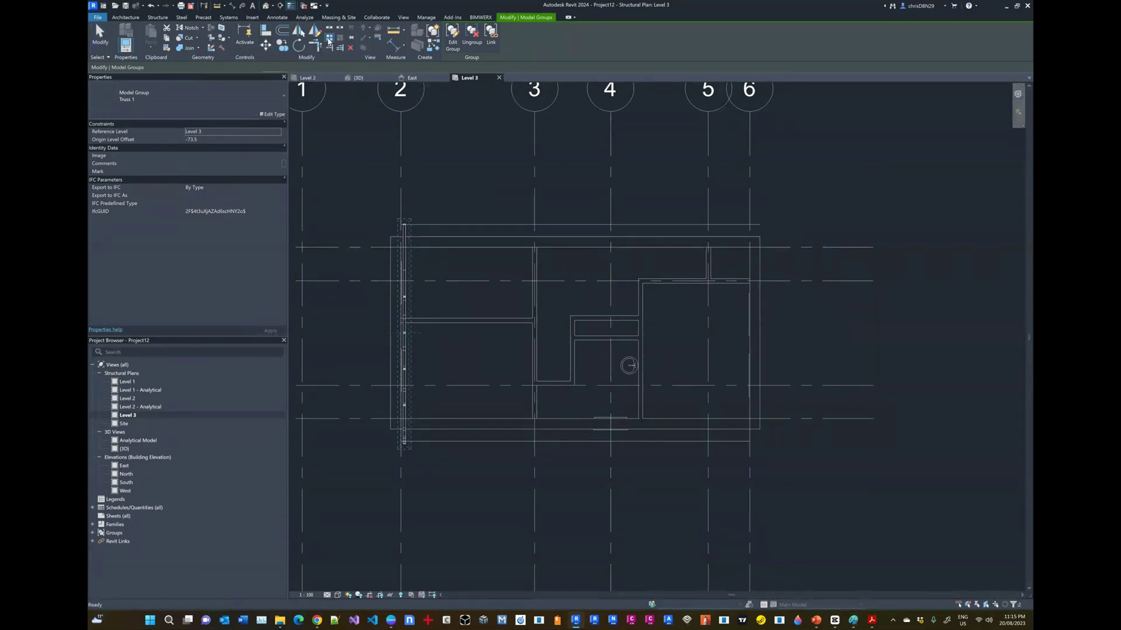
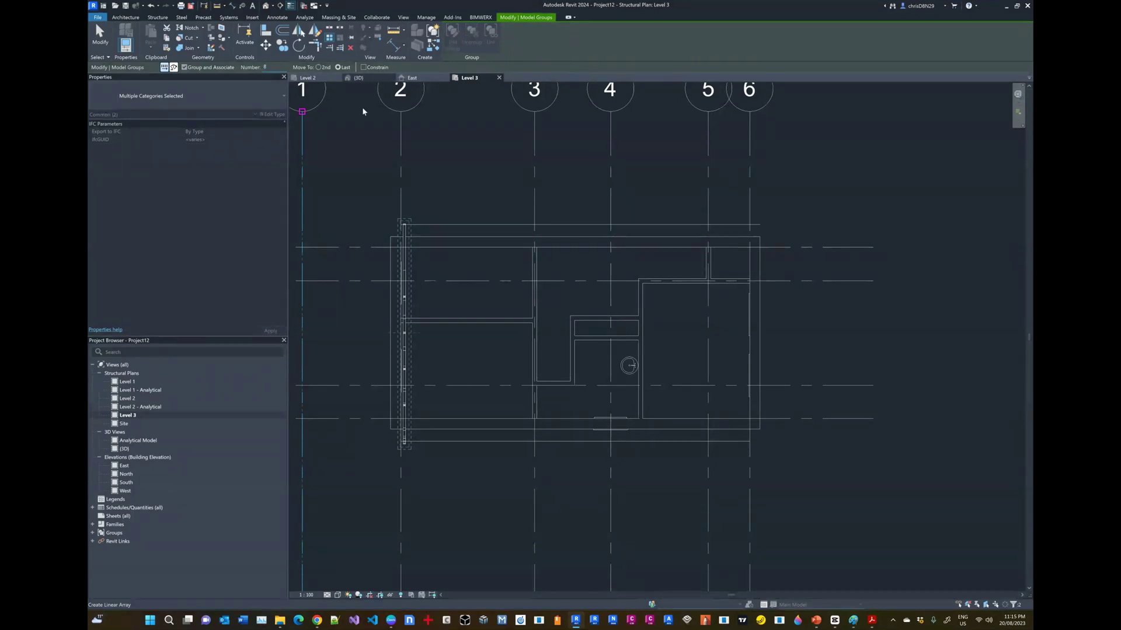
{"action": "left_click", "coordinate": [404, 269]}
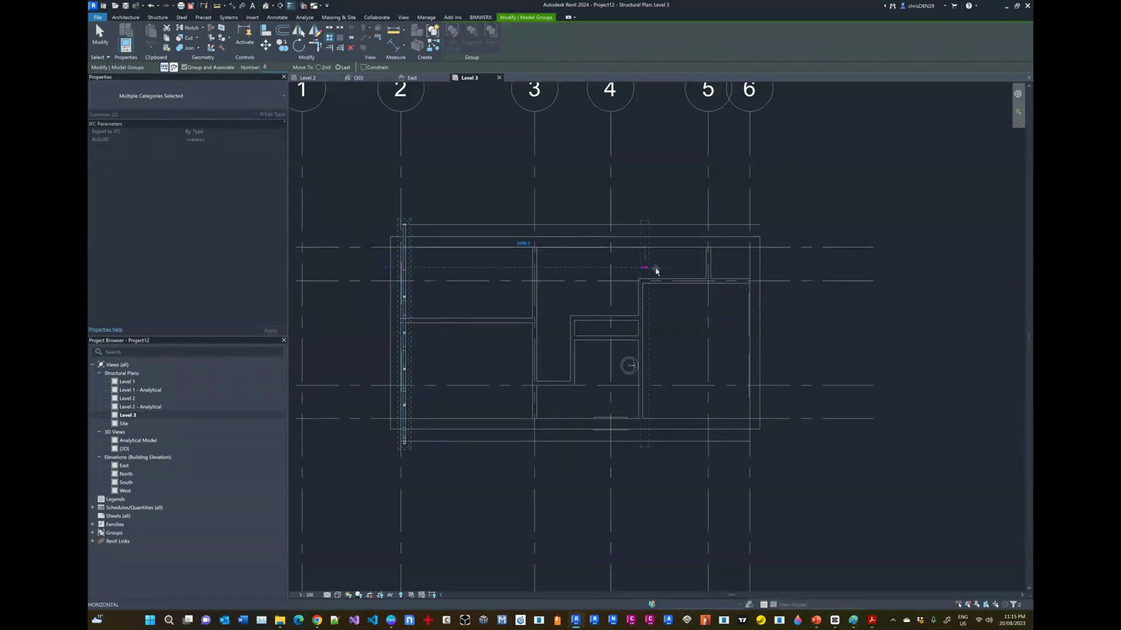
{"action": "left_click", "coordinate": [745, 272]}
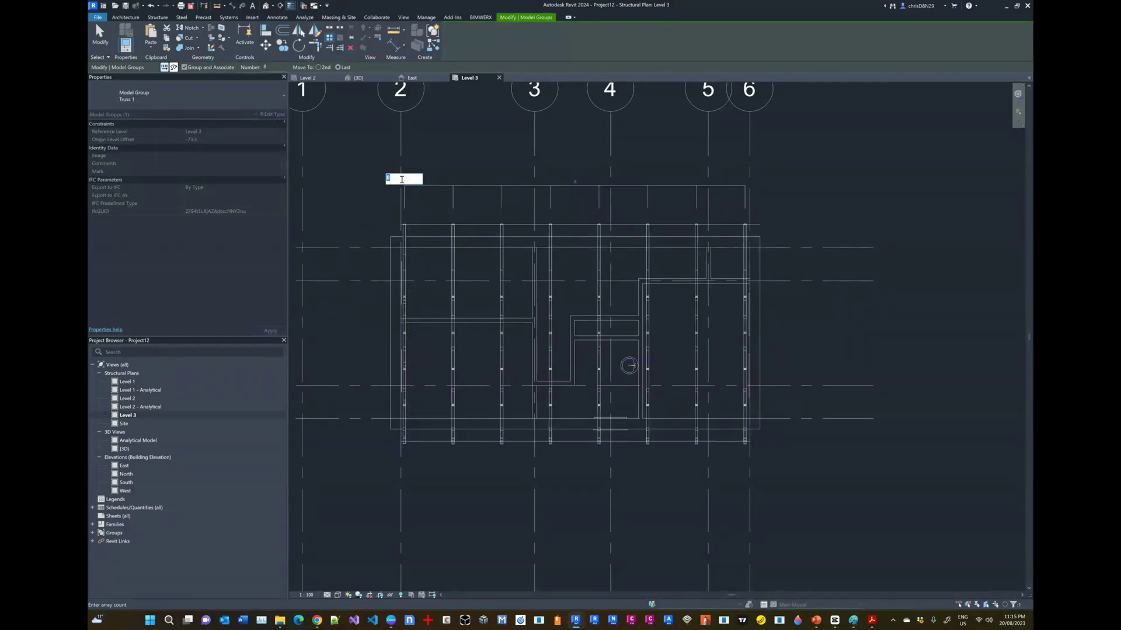
{"action": "key", "text": "Return"}
{"action": "left_click", "coordinate": [841, 339]}
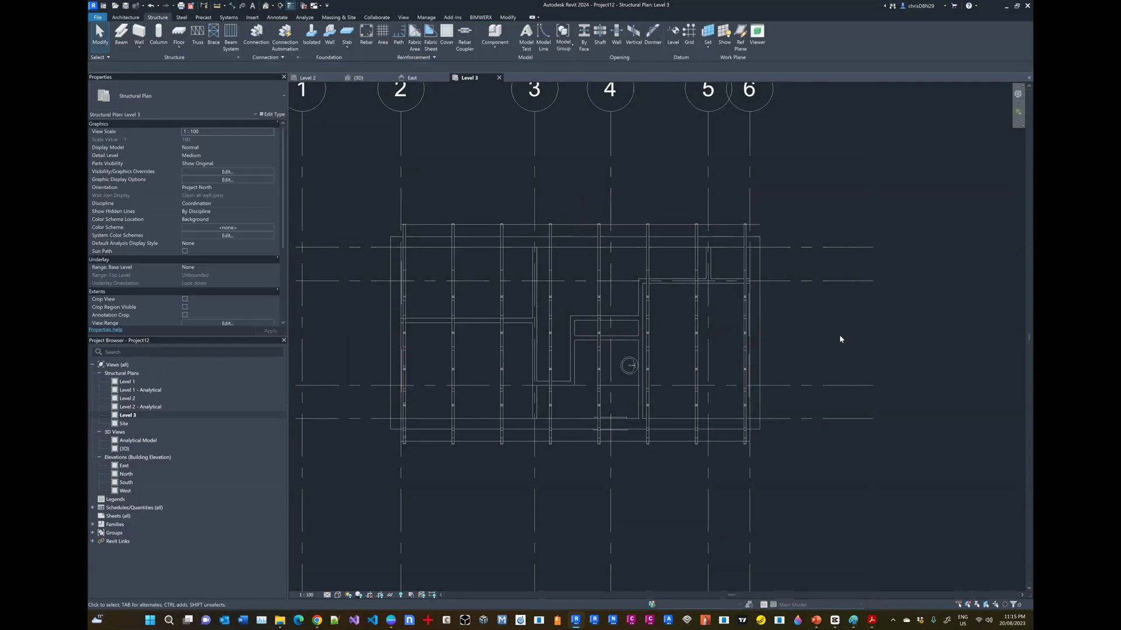
Inspect the arrayed roof trusses on the building from several angles in the 3D view.
{"action": "left_click", "coordinate": [375, 78]}
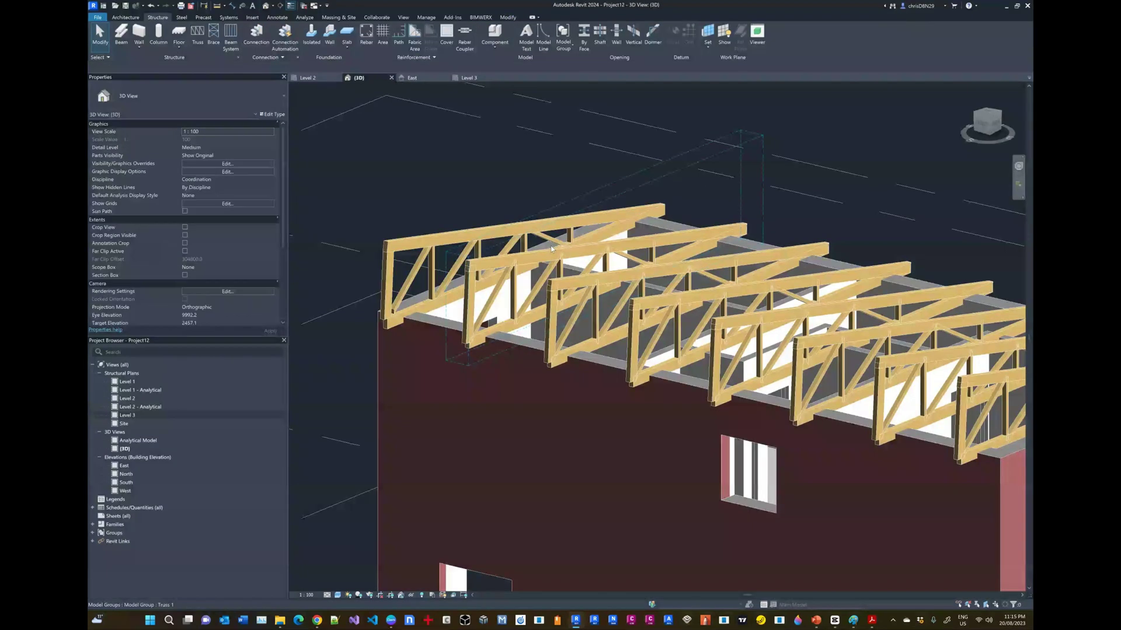
{"action": "scroll", "coordinate": [552, 248], "scroll_direction": "down", "scroll_amount": 5}
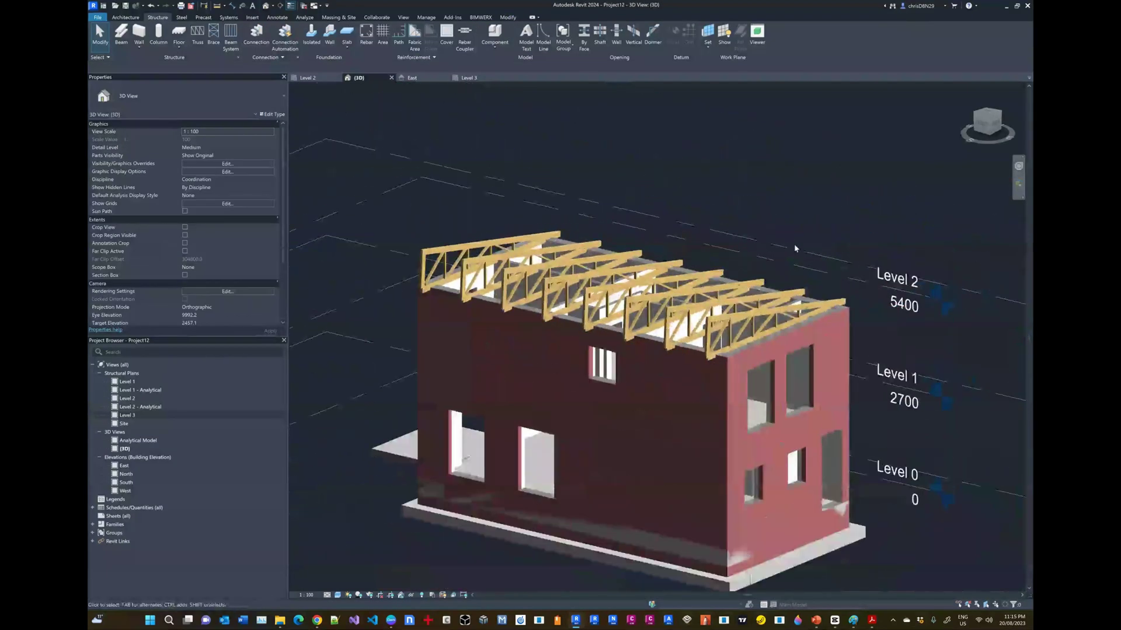
{"action": "middle_click_drag", "start_coordinate": [795, 248], "coordinate": [675, 325], "text": "shift"}
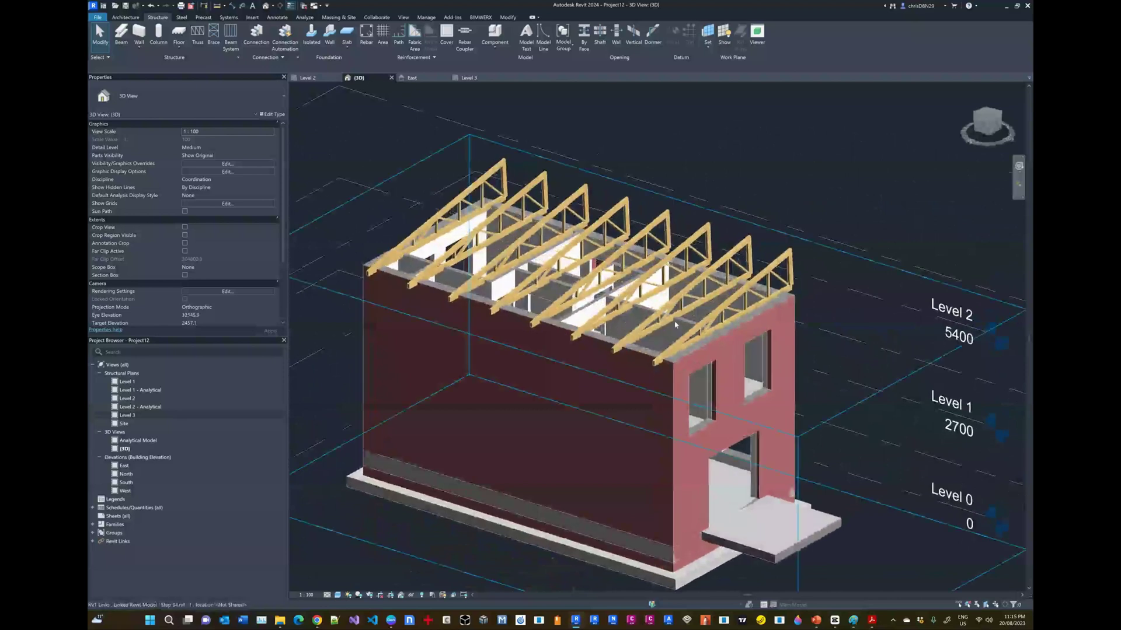
{"action": "scroll", "coordinate": [674, 325], "scroll_direction": "up", "scroll_amount": 4}
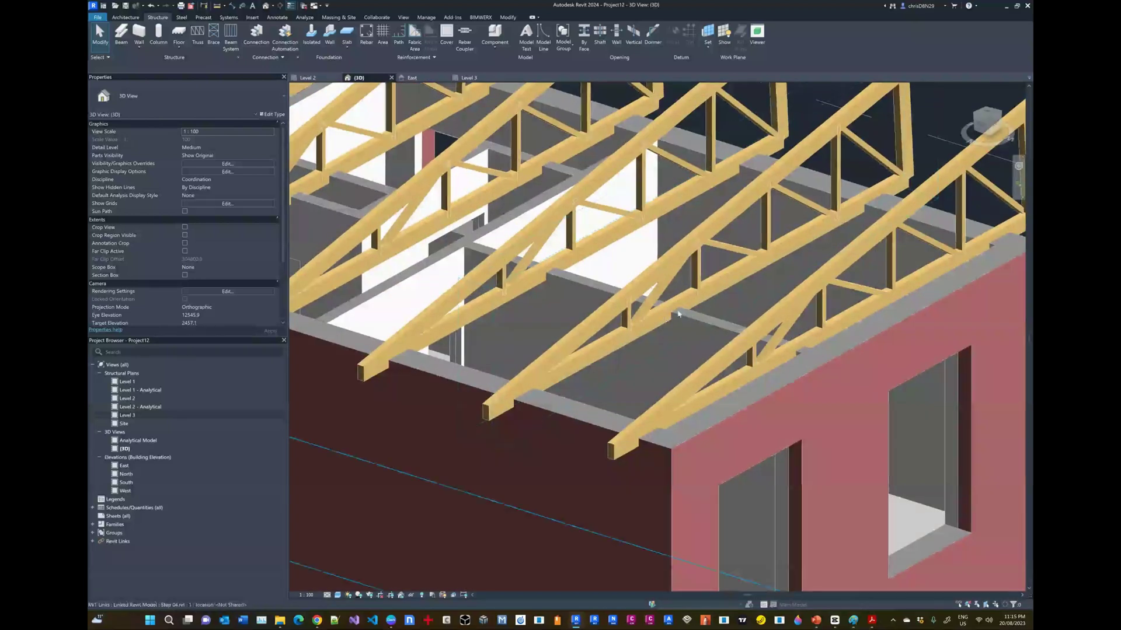
{"action": "scroll", "coordinate": [631, 375], "scroll_direction": "down", "scroll_amount": 5}
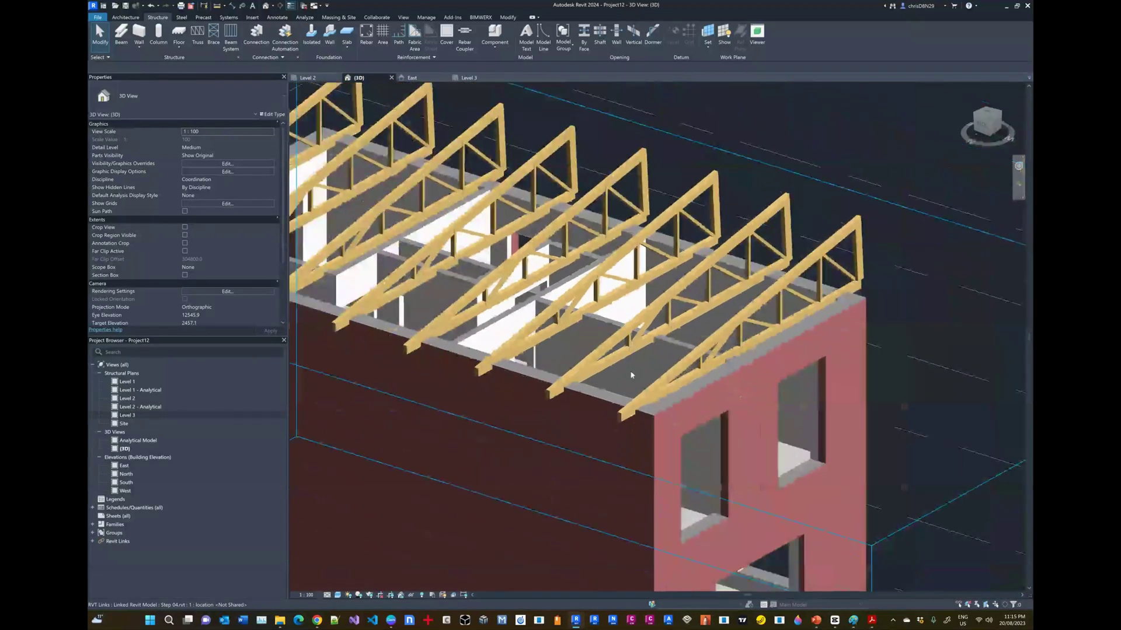
{"action": "scroll", "coordinate": [631, 375], "scroll_direction": "down", "scroll_amount": 4}
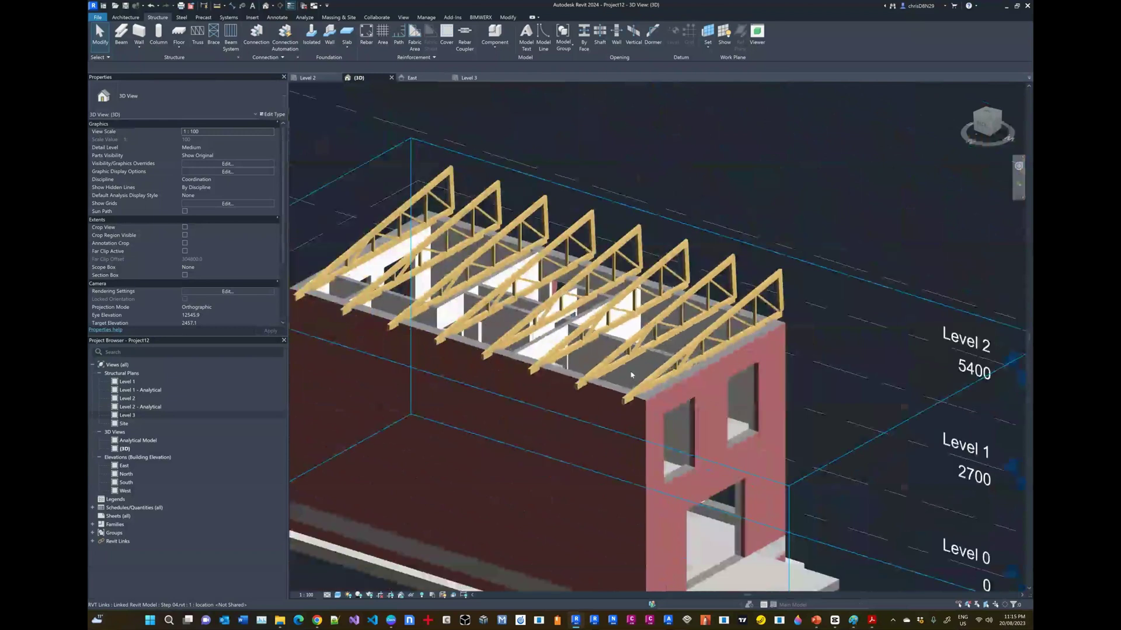
{"action": "scroll", "coordinate": [386, 305], "scroll_direction": "down", "scroll_amount": 2}
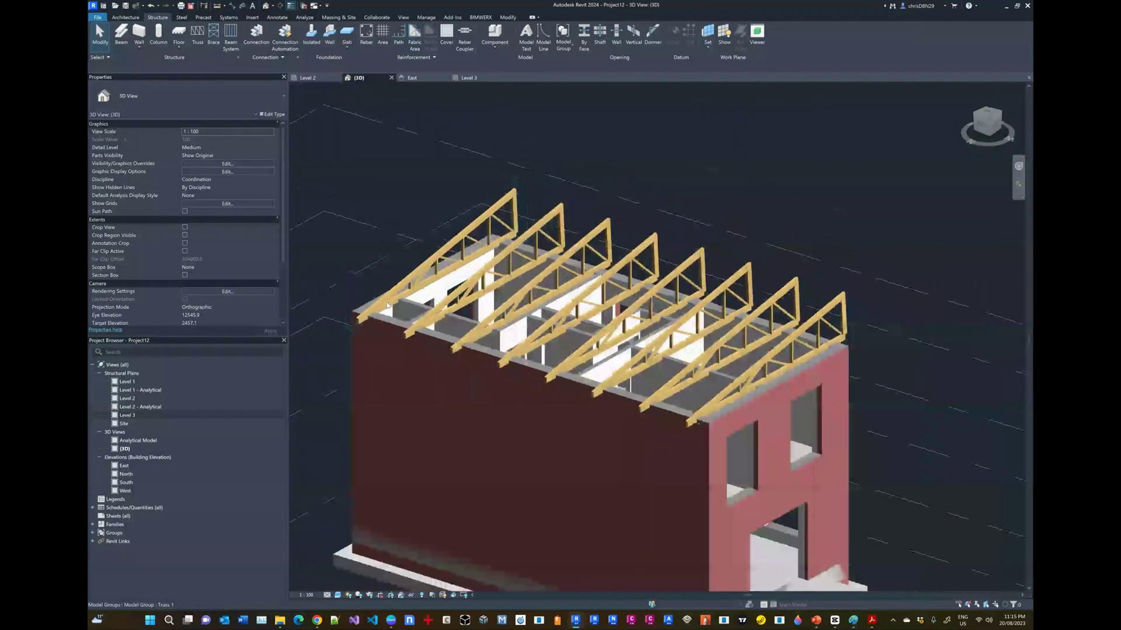
{"action": "middle_click_drag", "start_coordinate": [817, 356], "coordinate": [843, 343], "text": "shift"}
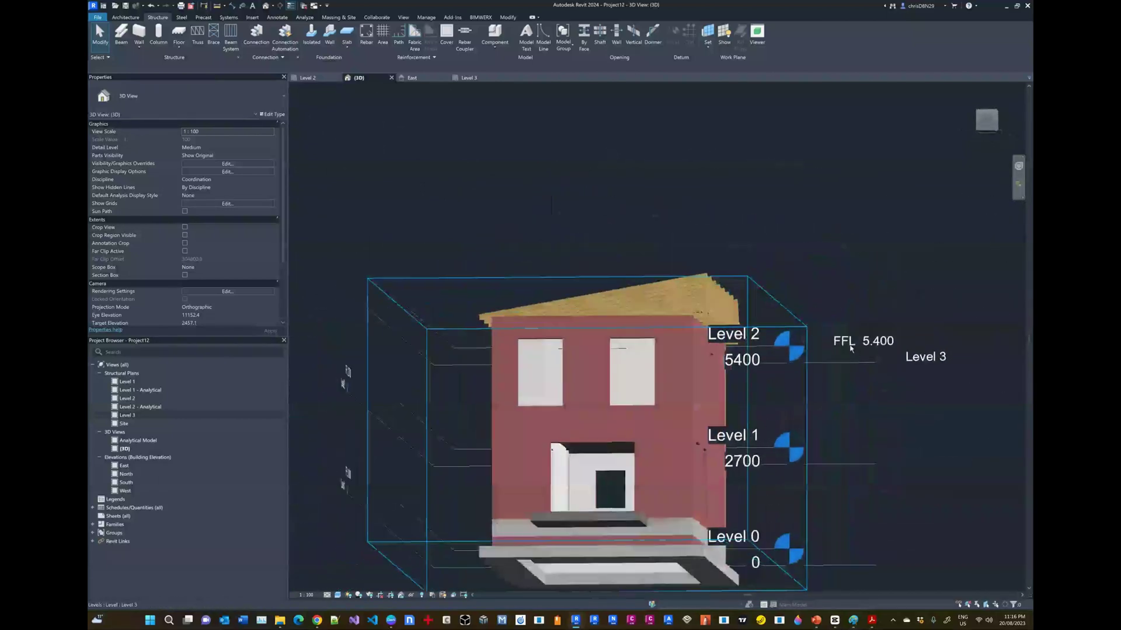
{"action": "middle_click_drag", "start_coordinate": [805, 397], "coordinate": [558, 420], "text": "shift"}
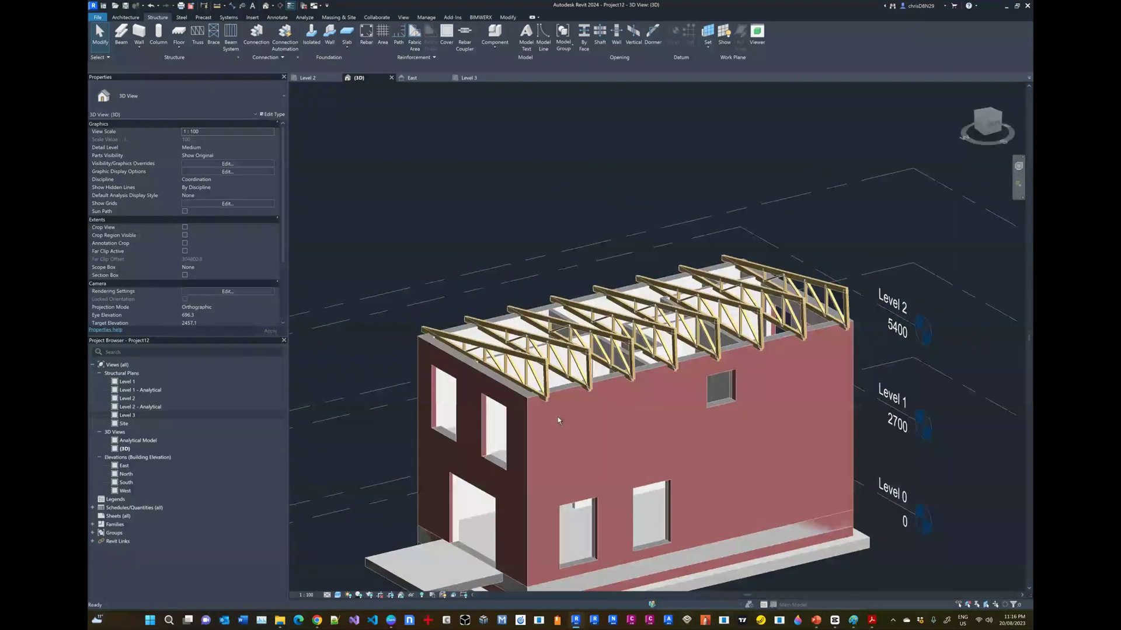
{"action": "middle_click_drag", "start_coordinate": [584, 380], "coordinate": [769, 472], "text": "shift"}
{"action": "scroll", "coordinate": [648, 467], "scroll_direction": "up", "scroll_amount": 1}
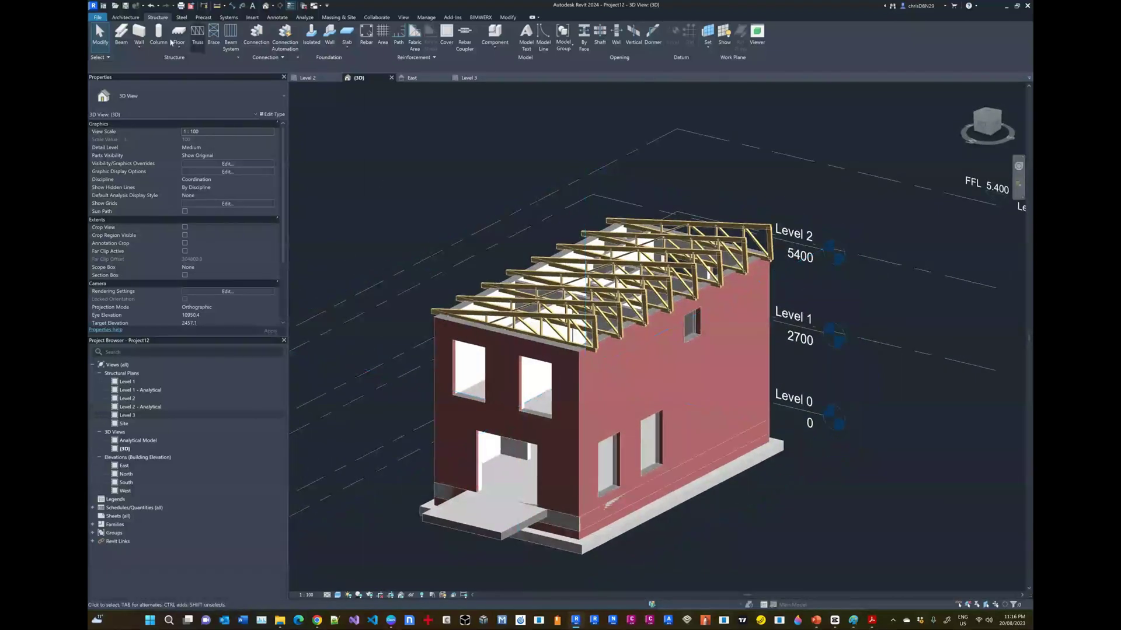
Save the project as Step 03a (STR).rvt in the 2024 folder, replacing the existing file.
{"action": "left_click", "coordinate": [97, 17]}
{"action": "mouse_move", "coordinate": [123, 121]}
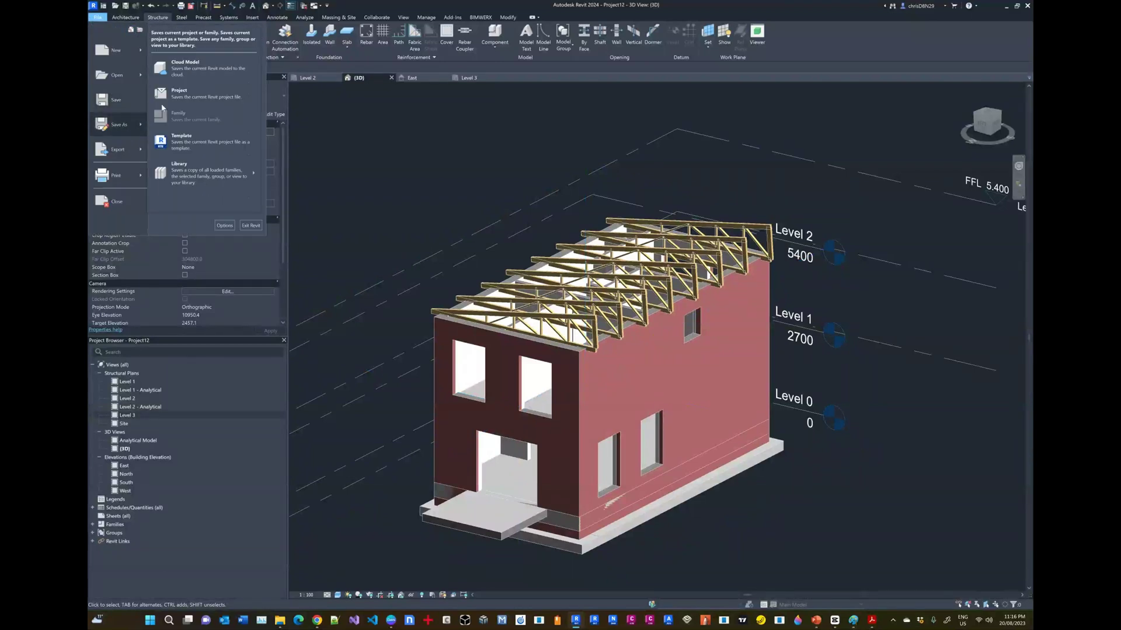
{"action": "left_click", "coordinate": [187, 96]}
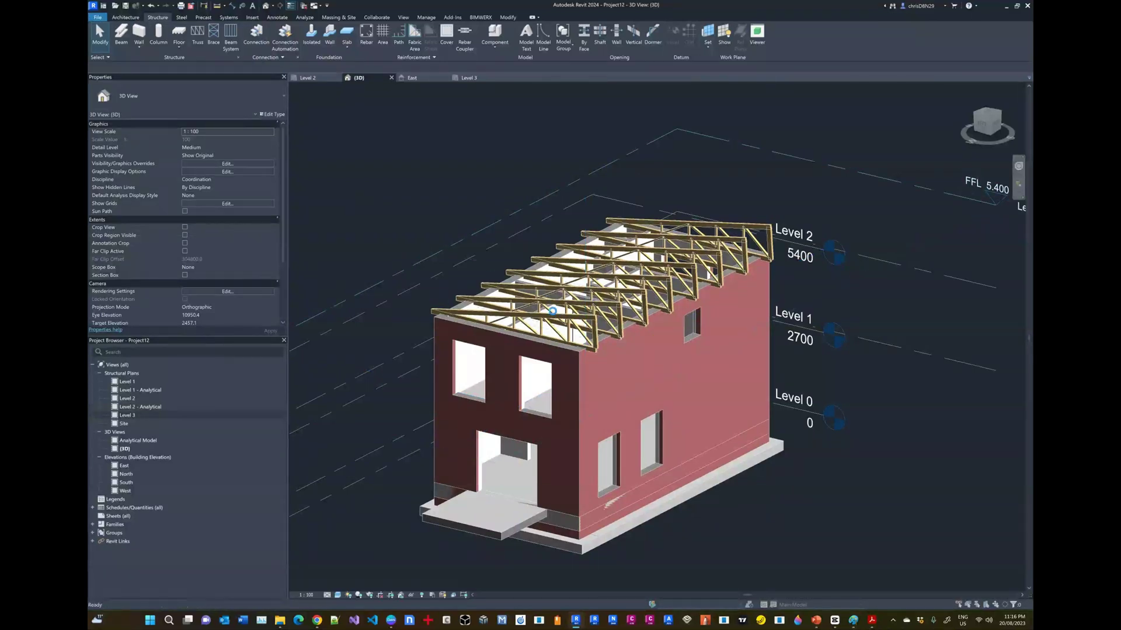
{"action": "left_click", "coordinate": [499, 277]}
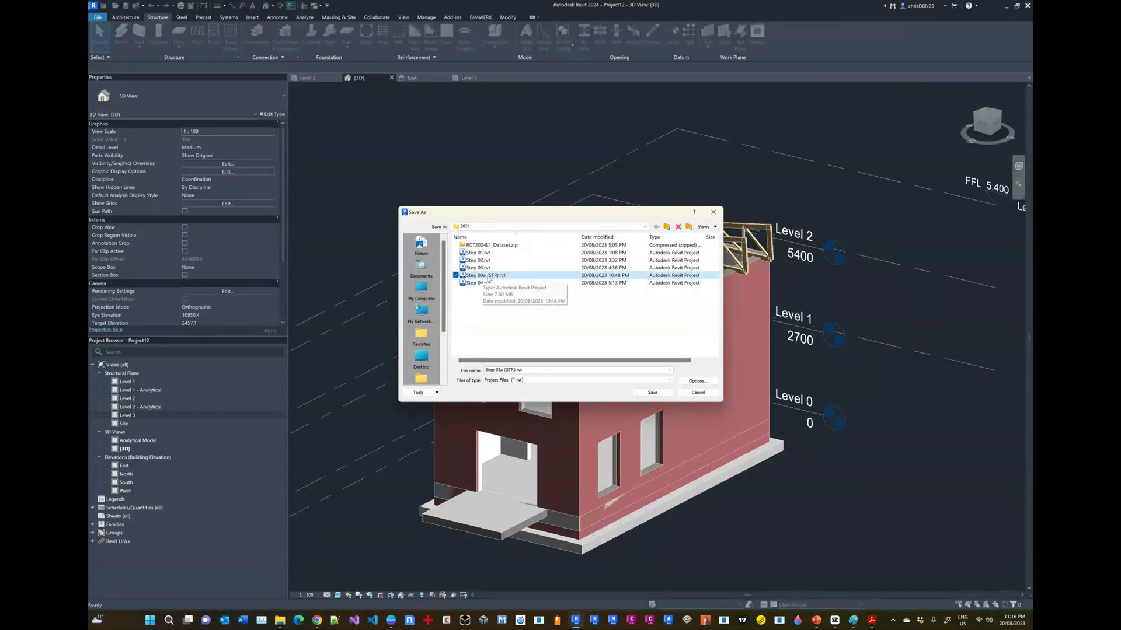
{"action": "left_click", "coordinate": [652, 393]}
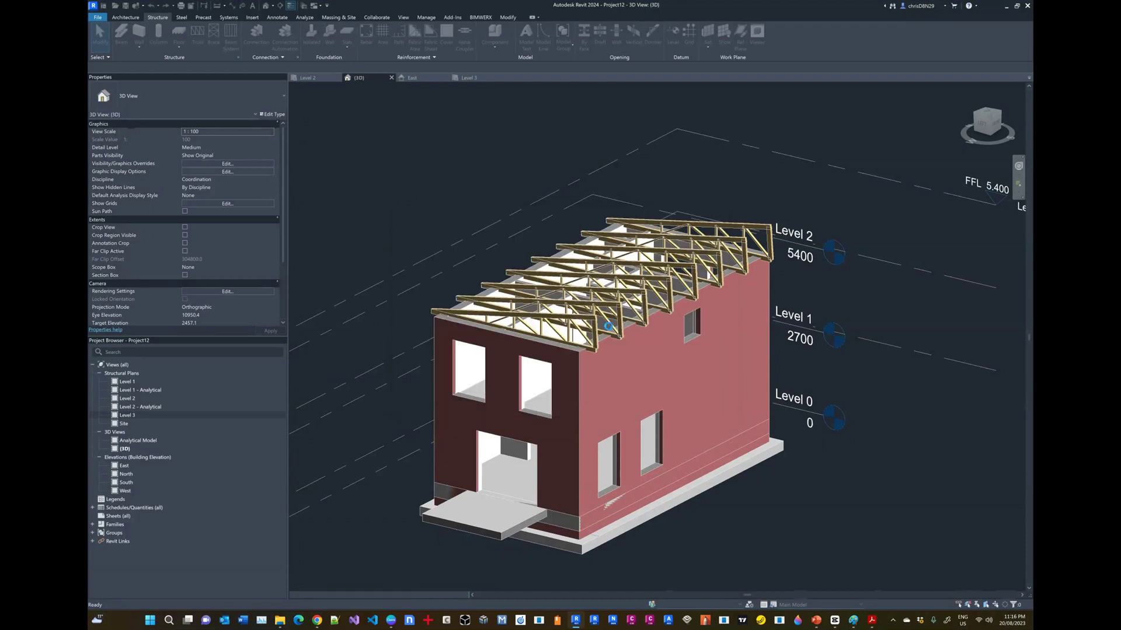
{"action": "left_click", "coordinate": [547, 316]}
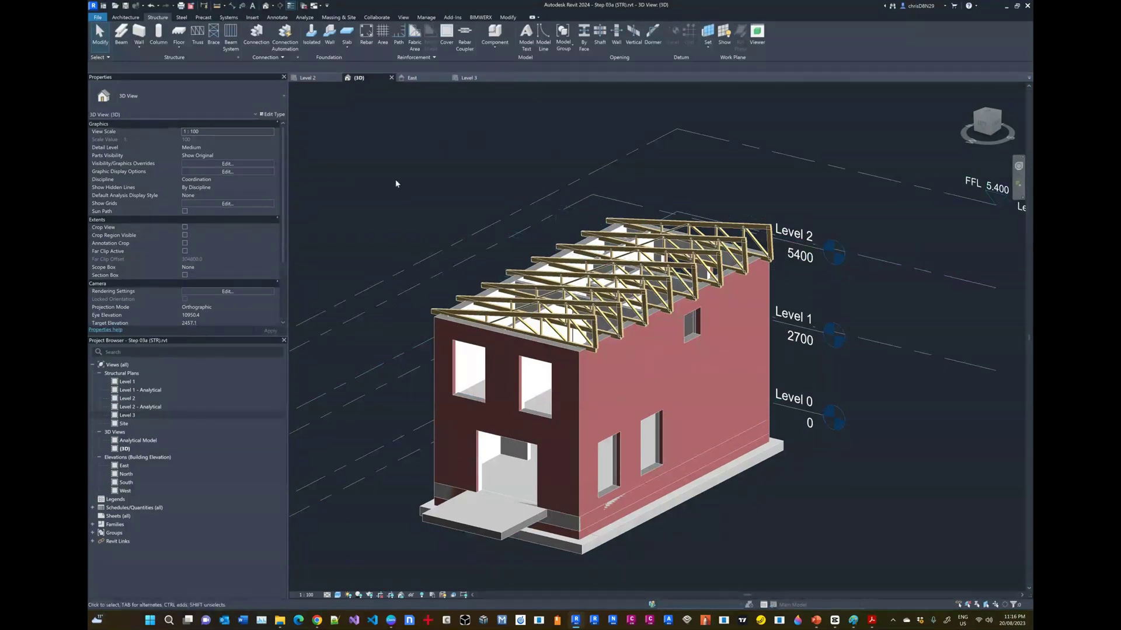
Close the structural project and open the recent architectural project Step 04.
{"action": "left_click", "coordinate": [96, 17]}
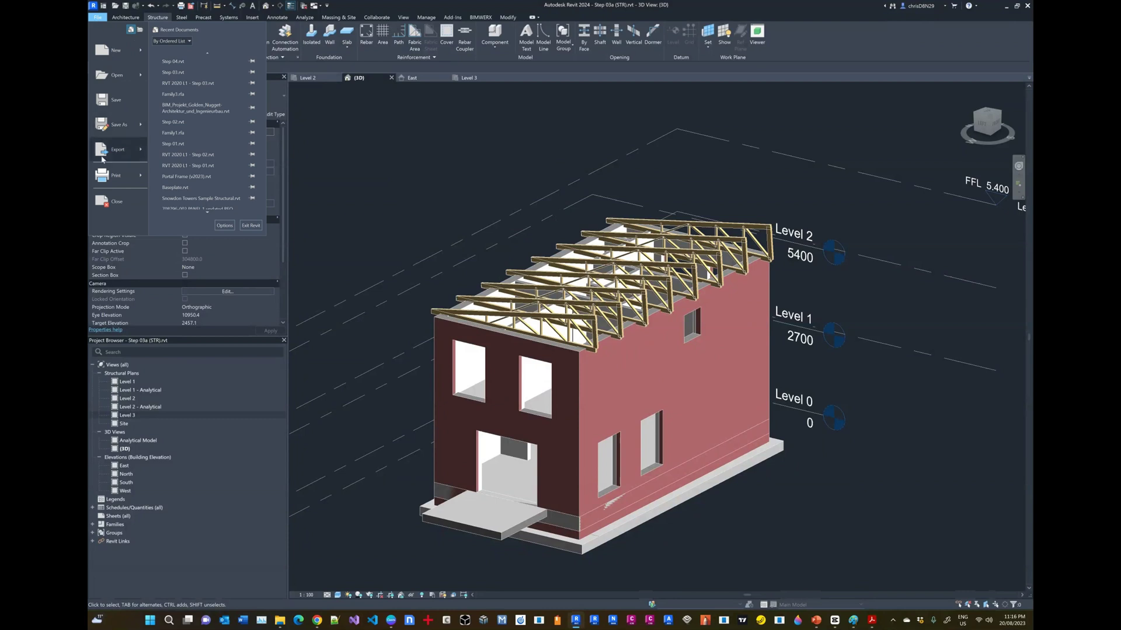
{"action": "left_click", "coordinate": [557, 296]}
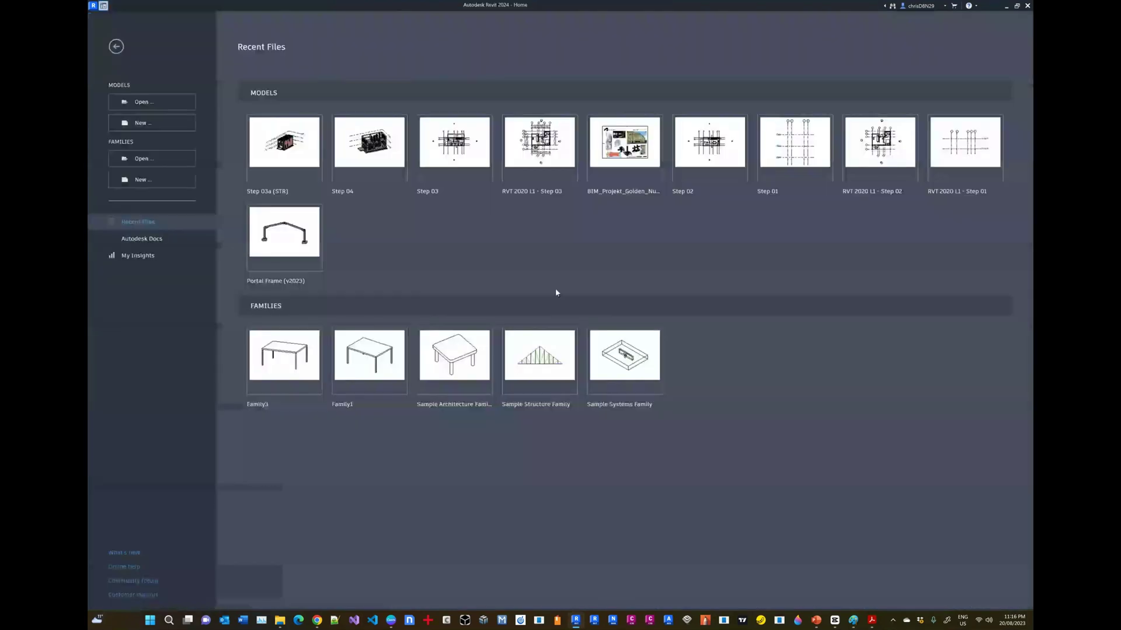
{"action": "left_click", "coordinate": [381, 161]}
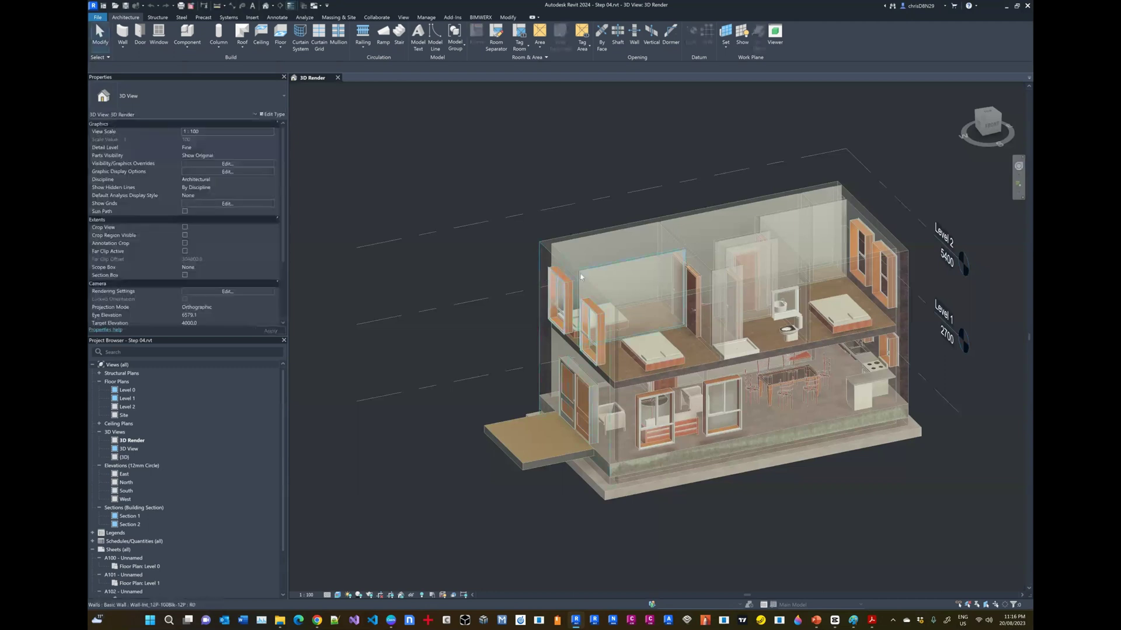
Link Step 03a (STR).rvt into the architectural model with Auto - Internal Origin to Internal Origin positioning and check the trusses in 3D.
{"action": "middle_click_drag", "start_coordinate": [580, 277], "coordinate": [530, 189], "text": "shift"}
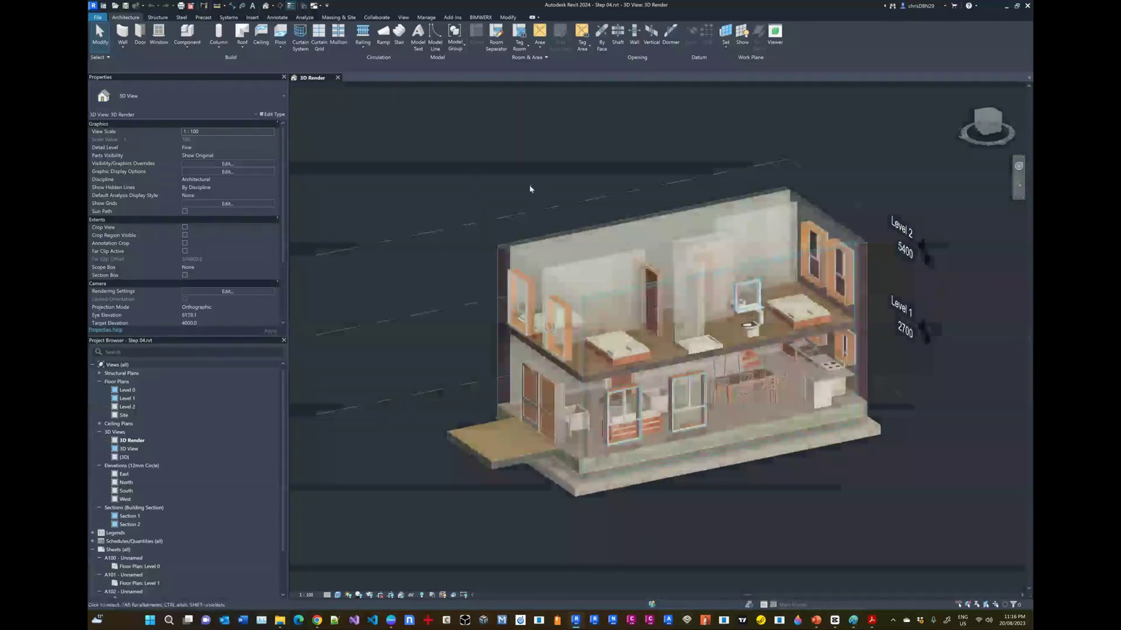
{"action": "left_click", "coordinate": [252, 17]}
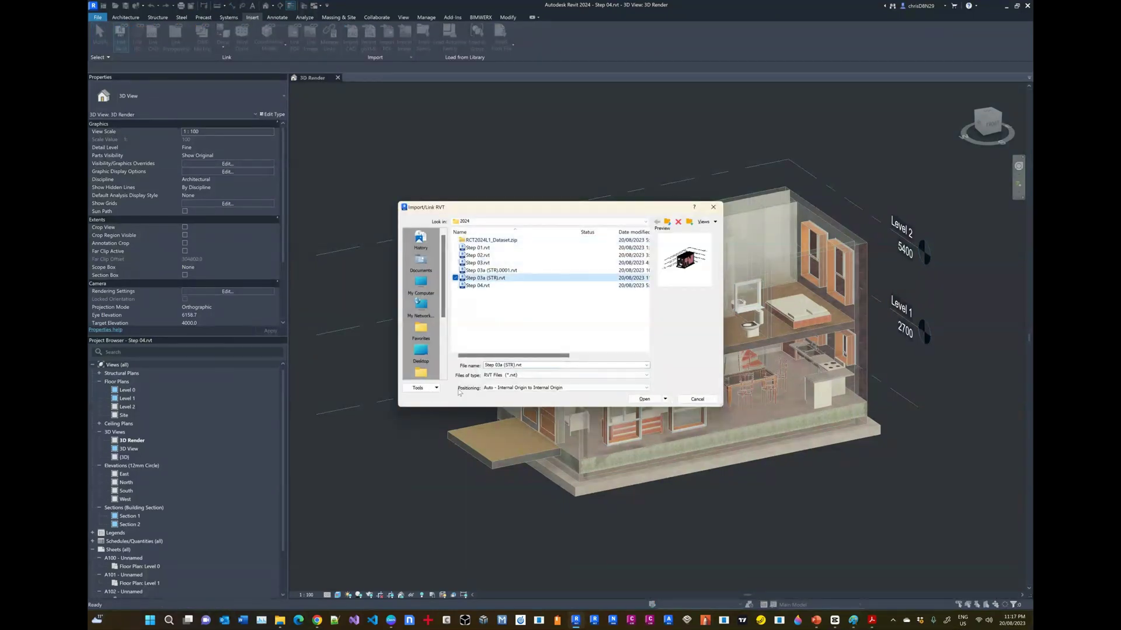
{"action": "left_click", "coordinate": [644, 400]}
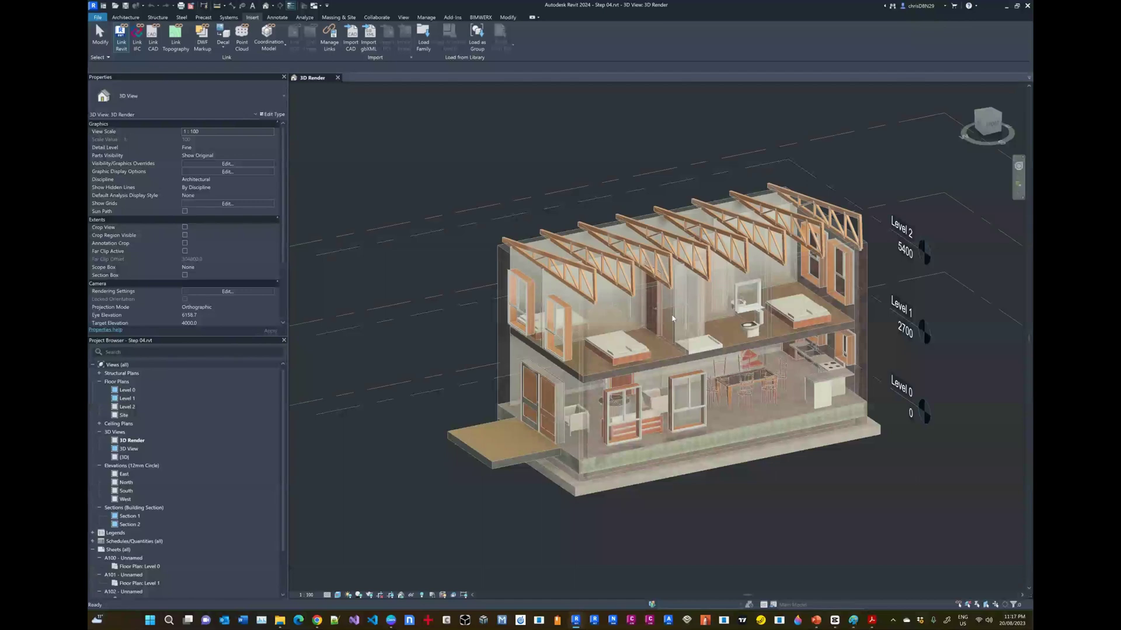
{"action": "middle_click_drag", "start_coordinate": [673, 459], "coordinate": [648, 388], "text": "shift"}
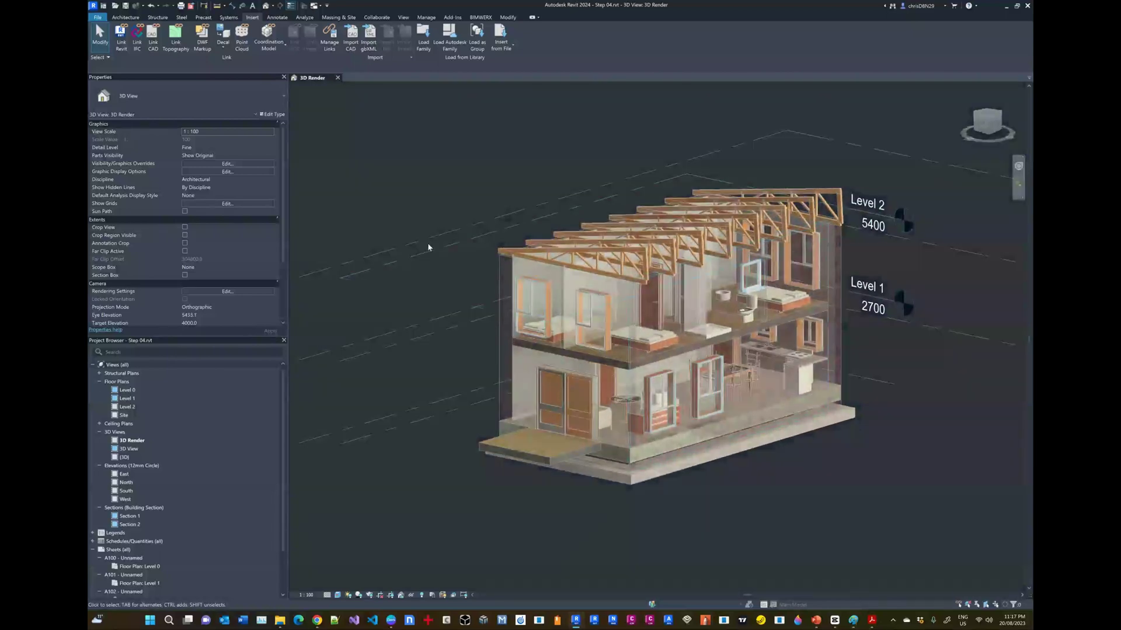
Open the Level 2 floor plan and set its detail level to Fine.
{"action": "double_click", "coordinate": [127, 407]}
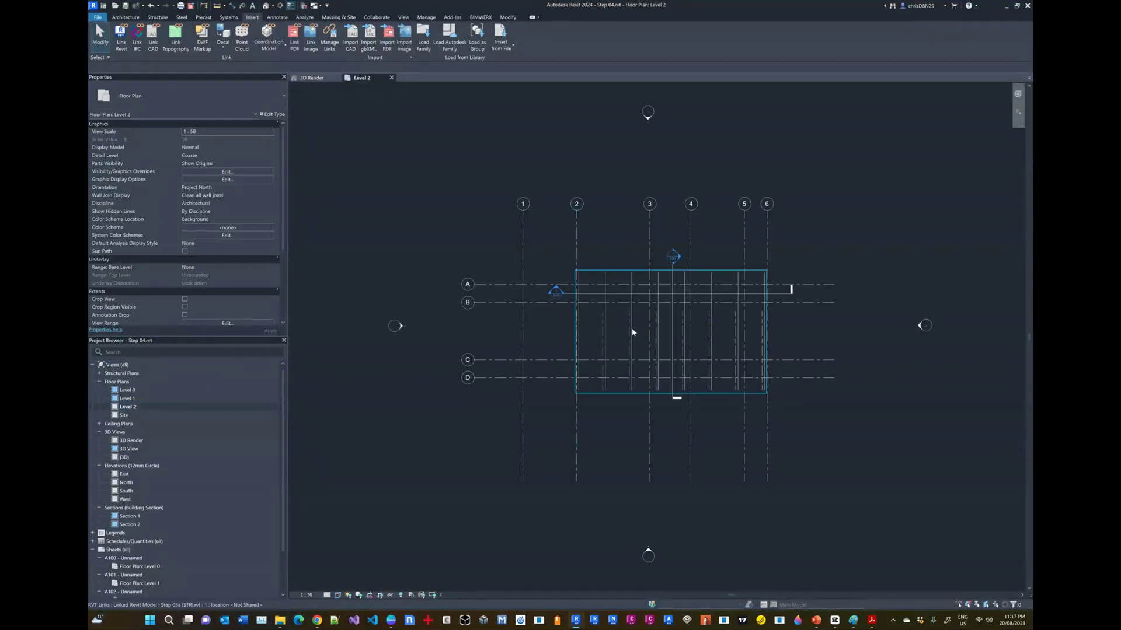
{"action": "left_click", "coordinate": [327, 596]}
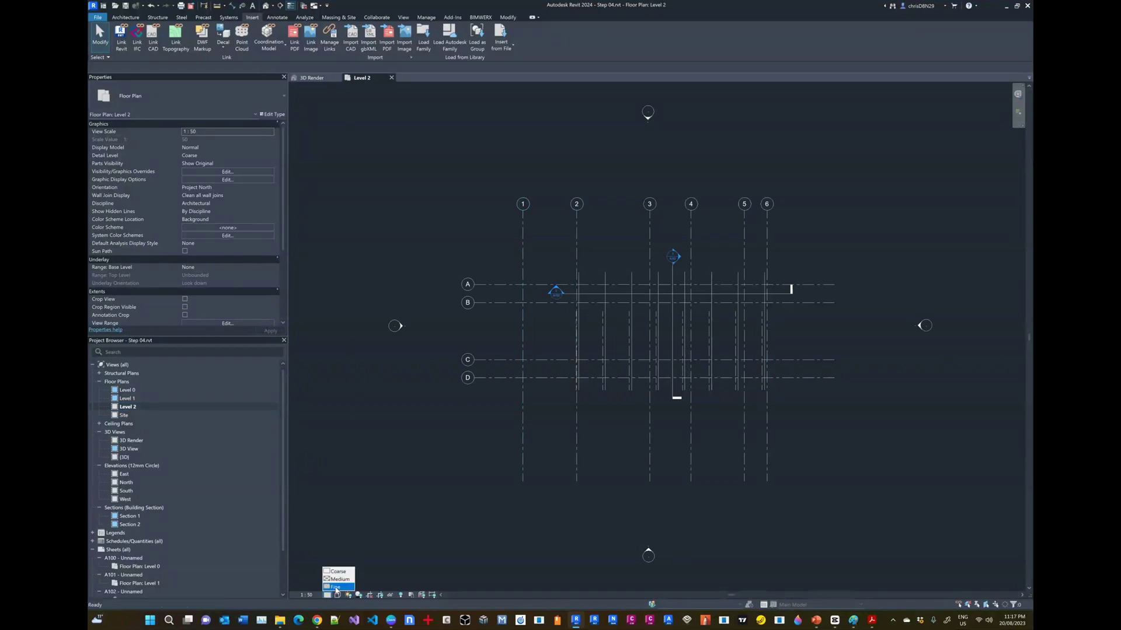
{"action": "left_click", "coordinate": [336, 588]}
{"action": "scroll", "coordinate": [648, 323], "scroll_direction": "up", "scroll_amount": 3}
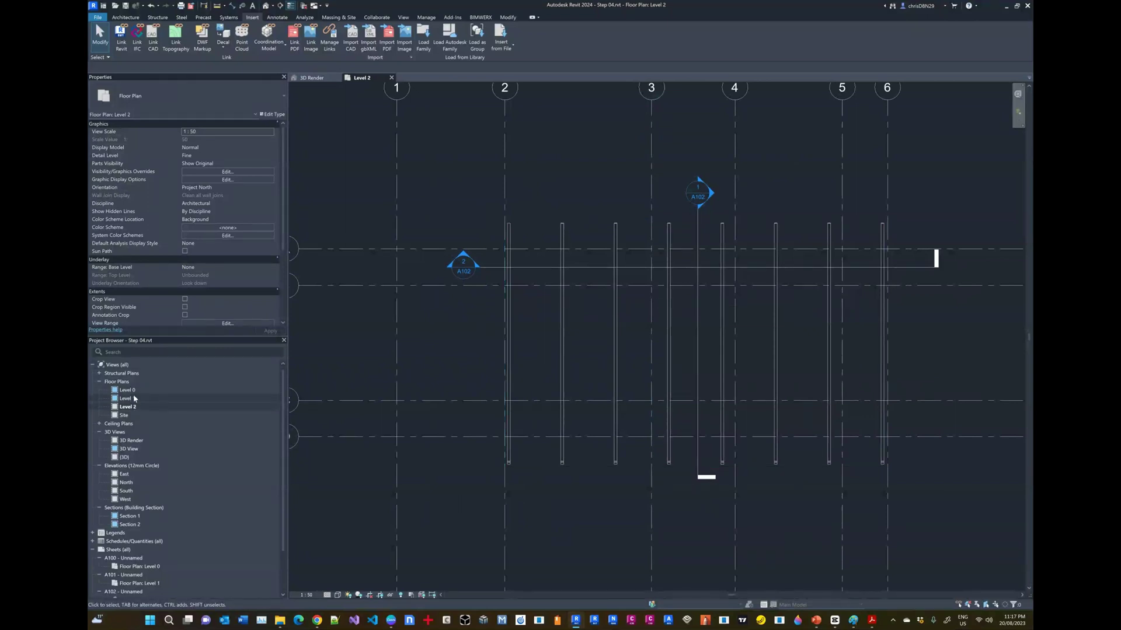
{"action": "middle_click_drag", "start_coordinate": [604, 272], "coordinate": [563, 283]}
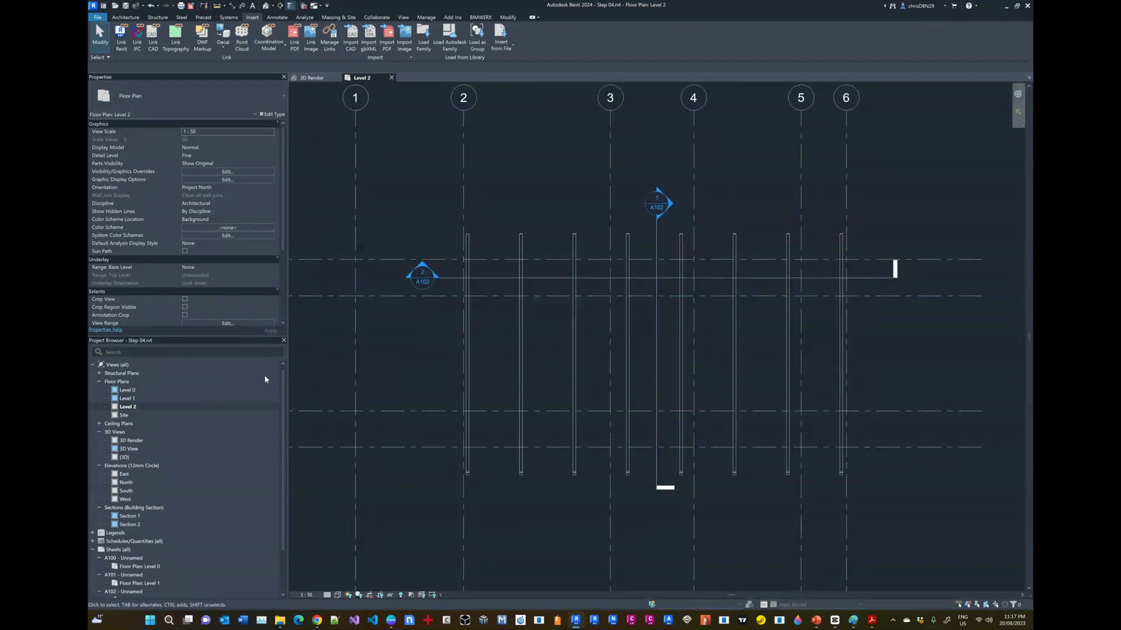
On the Level 1 plan, add thin detail lines offset 350 mm outward from the two long exterior walls.
{"action": "double_click", "coordinate": [148, 398]}
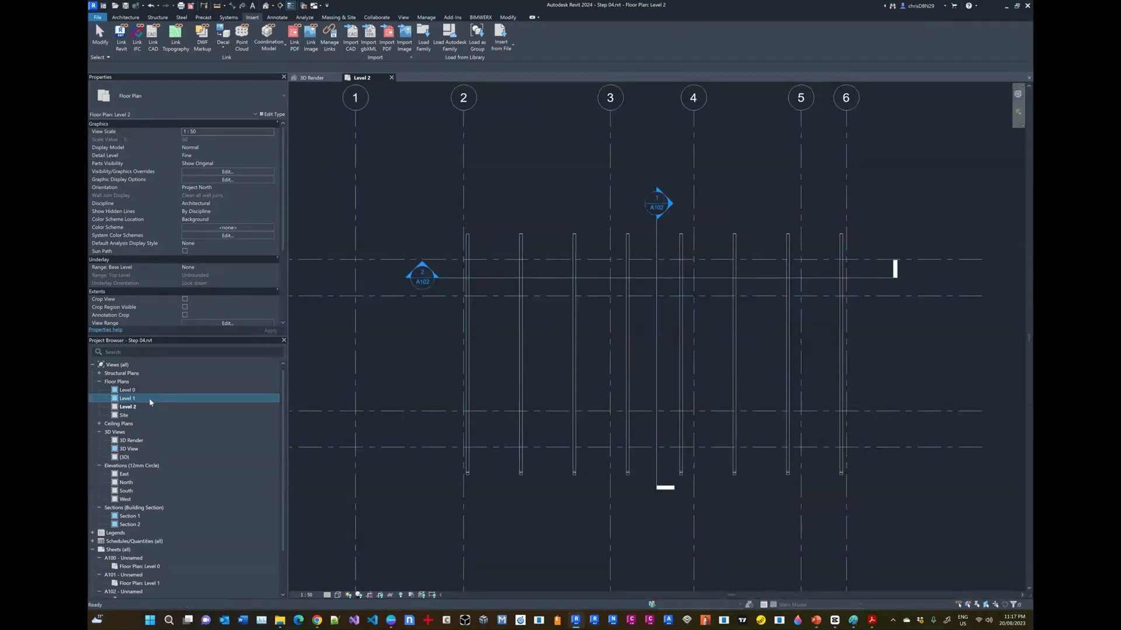
{"action": "left_click", "coordinate": [126, 17]}
{"action": "left_click", "coordinate": [277, 17]}
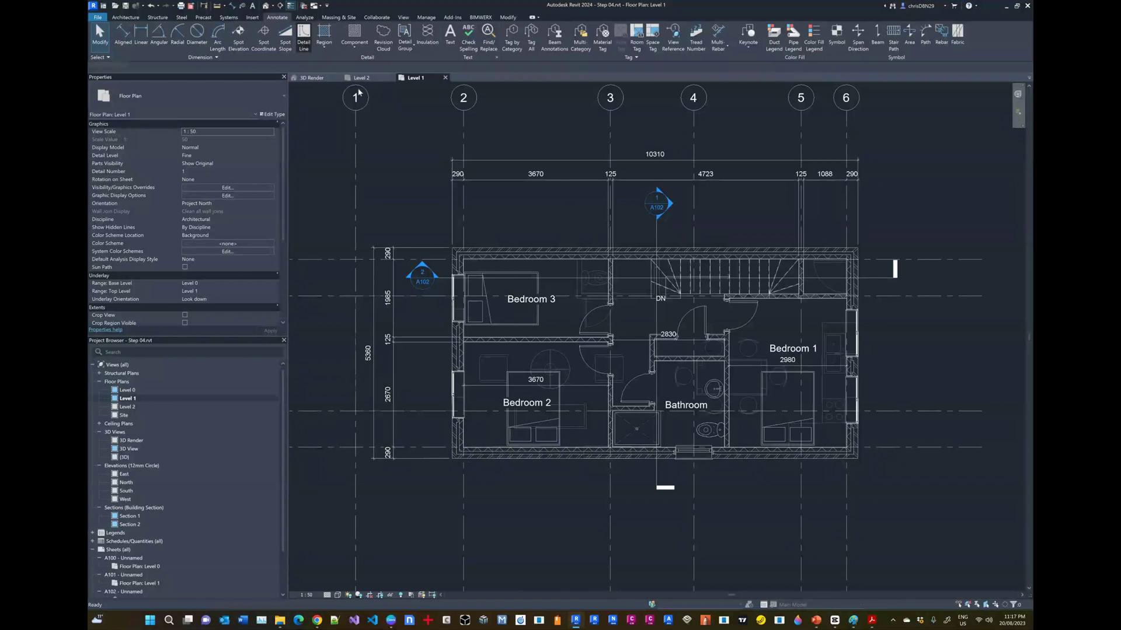
{"action": "key", "text": "d"}
{"action": "key", "text": "l"}
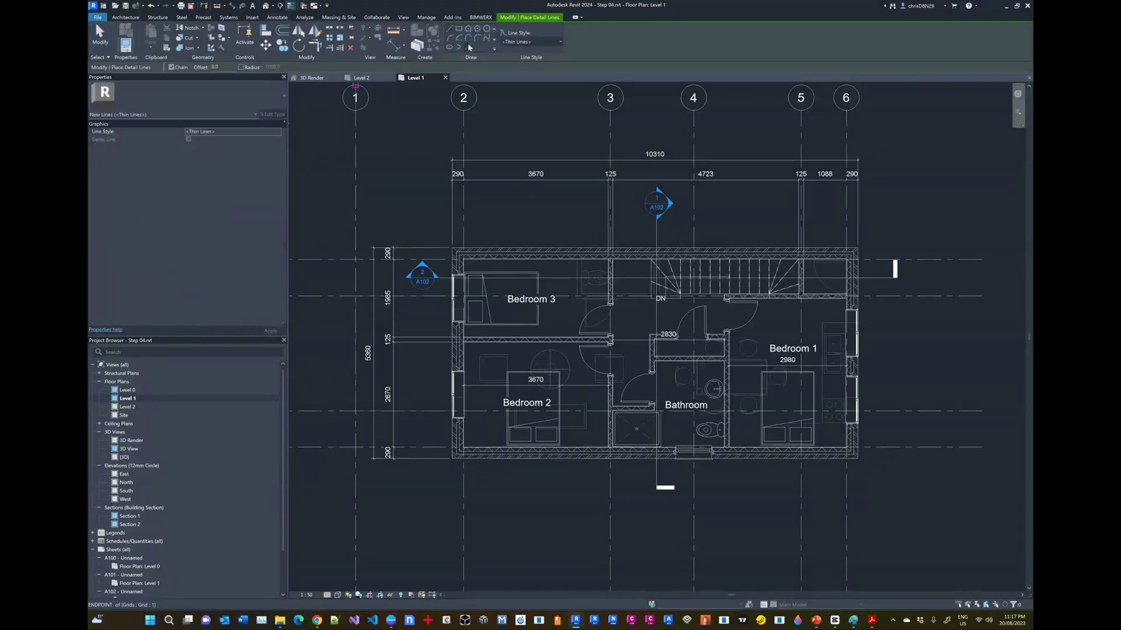
{"action": "left_click", "coordinate": [468, 48]}
{"action": "left_click", "coordinate": [512, 247]}
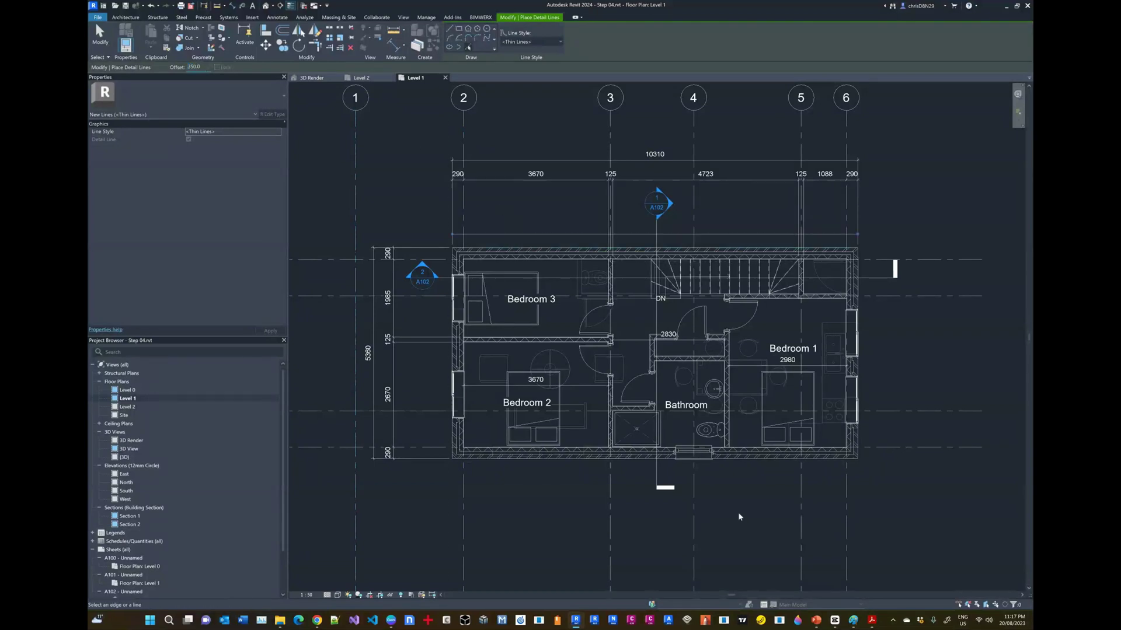
{"action": "left_click", "coordinate": [747, 461]}
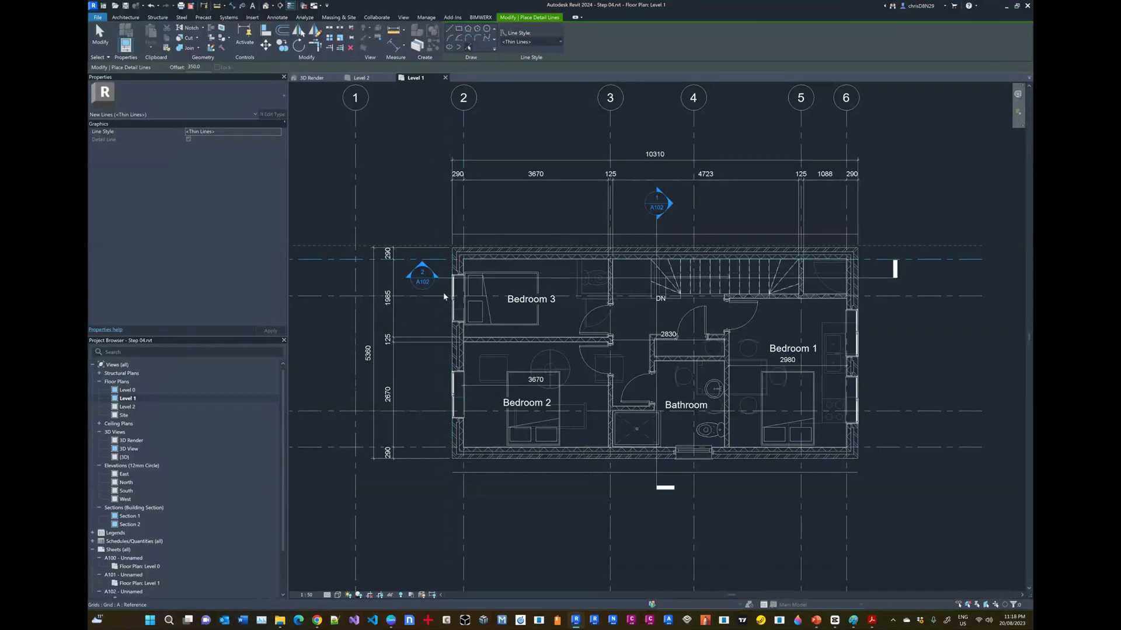
{"action": "scroll", "coordinate": [646, 311], "scroll_direction": "down", "scroll_amount": 3}
{"action": "scroll", "coordinate": [639, 309], "scroll_direction": "up", "scroll_amount": 2}
{"action": "key", "text": "Escape"}
{"action": "key", "text": "Escape"}
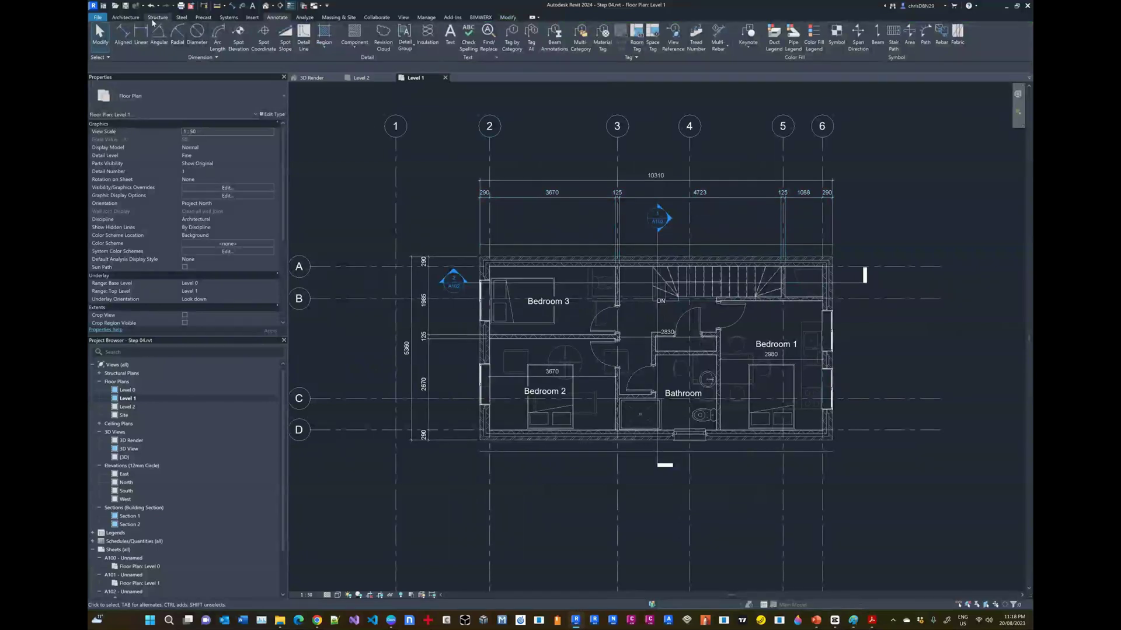
Start a Roof by Footprint on Level 1 and sketch a rectangular boundary between opposite ends of the two offset detail lines.
{"action": "left_click", "coordinate": [126, 17]}
{"action": "left_click", "coordinate": [242, 50]}
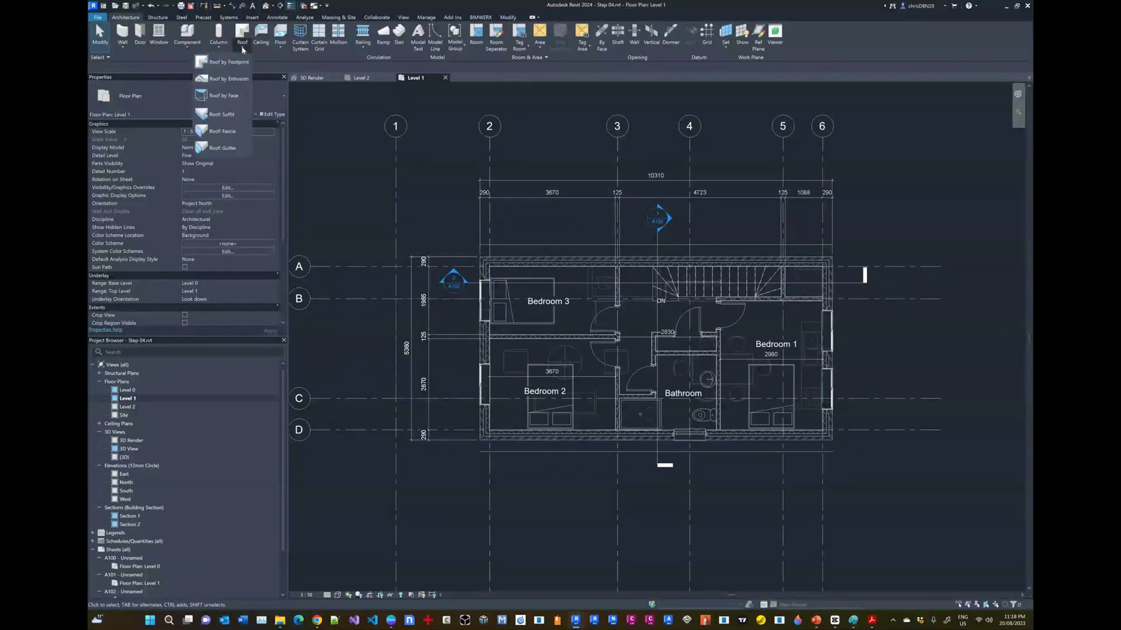
{"action": "left_click", "coordinate": [245, 61]}
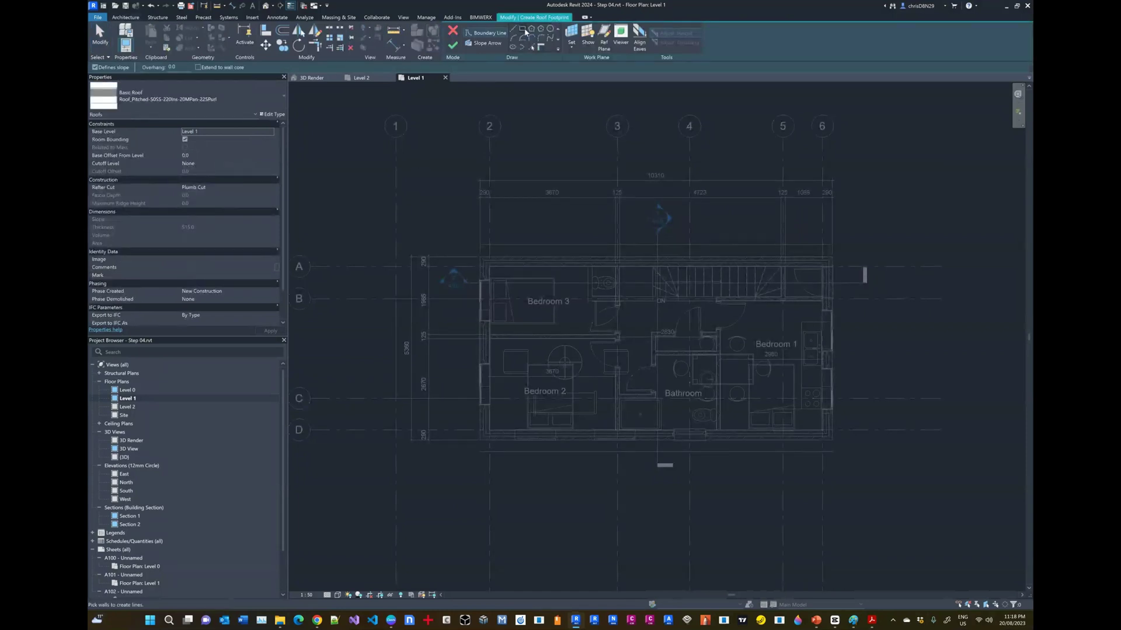
{"action": "left_click", "coordinate": [524, 30]}
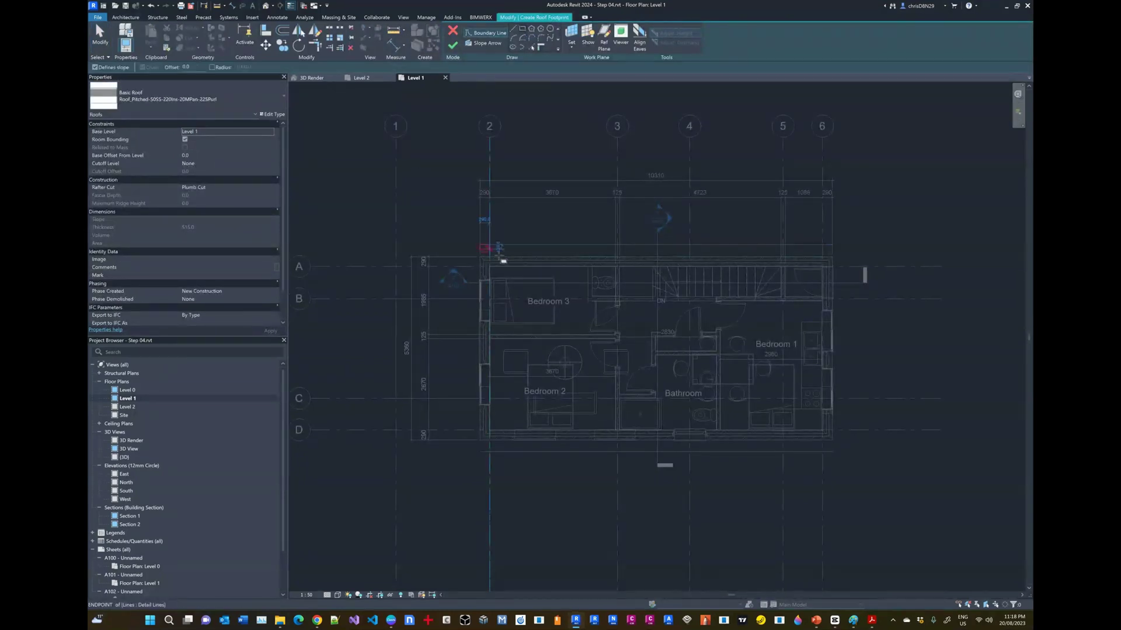
{"action": "left_click", "coordinate": [482, 247]}
{"action": "left_click", "coordinate": [832, 451]}
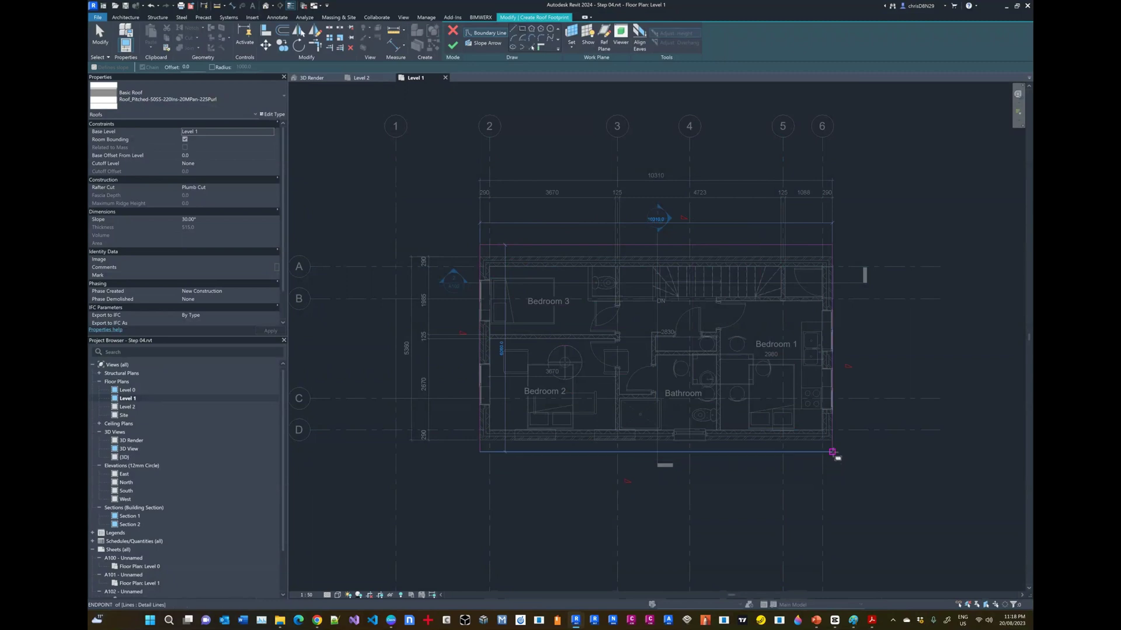
{"action": "key", "text": "Escape"}
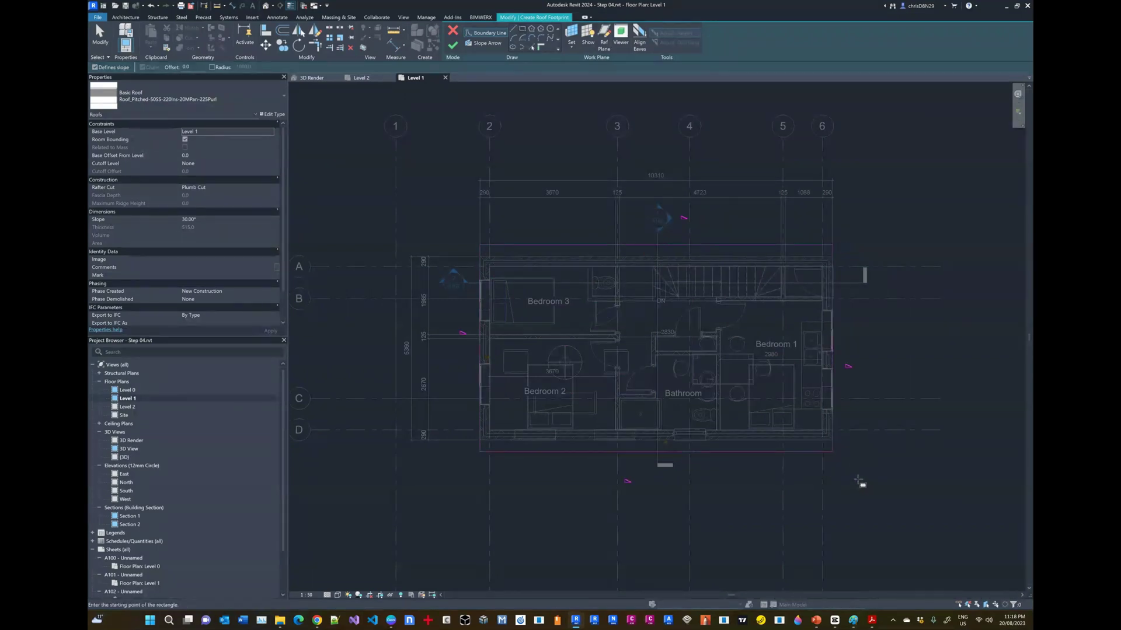
Turn off Defines Slope for the two short roof boundary edges and the long edge beyond grid D.
{"action": "left_click", "coordinate": [832, 425]}
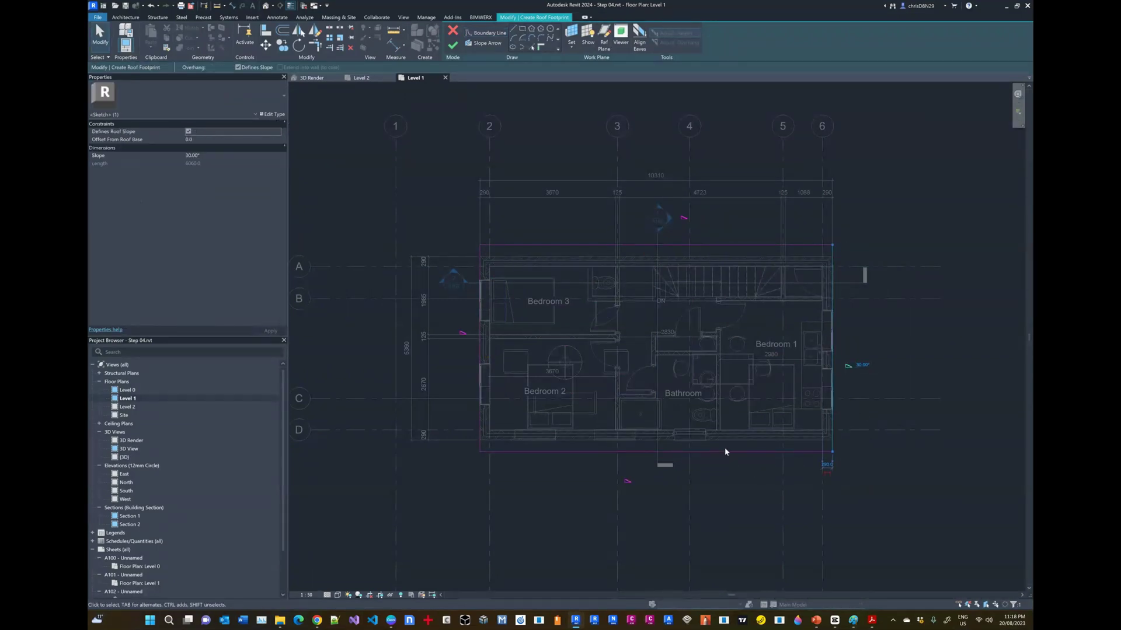
{"action": "left_click", "coordinate": [722, 452], "text": "ctrl"}
{"action": "left_click", "coordinate": [480, 383], "text": "ctrl"}
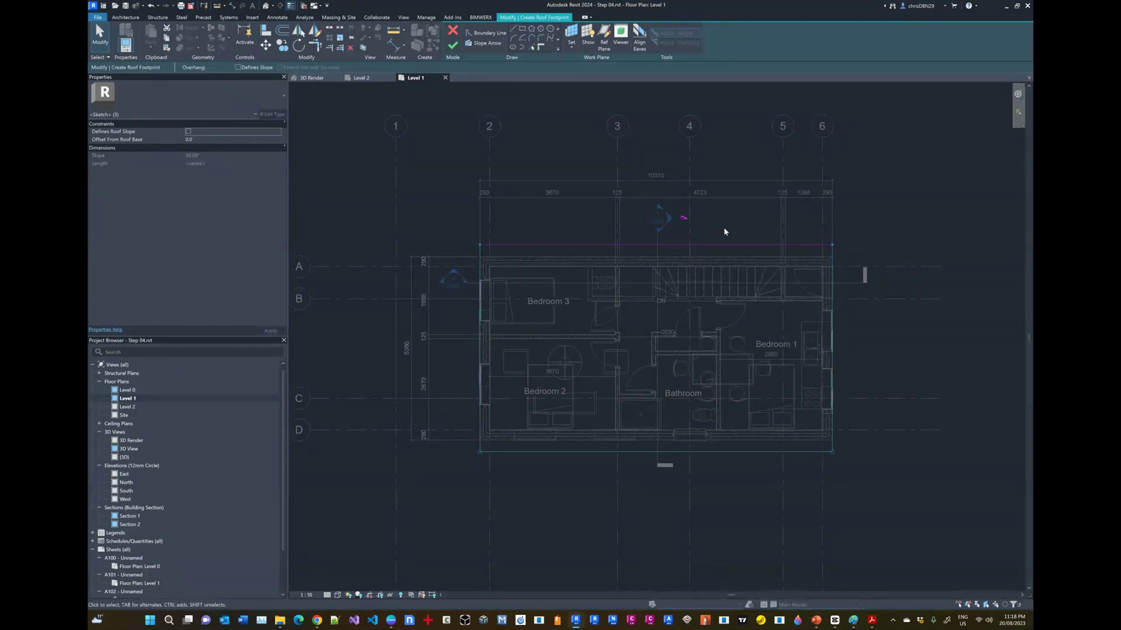
Set the slope of the long boundary edge beyond grid A to 10° and finish the roof.
{"action": "left_click", "coordinate": [717, 247]}
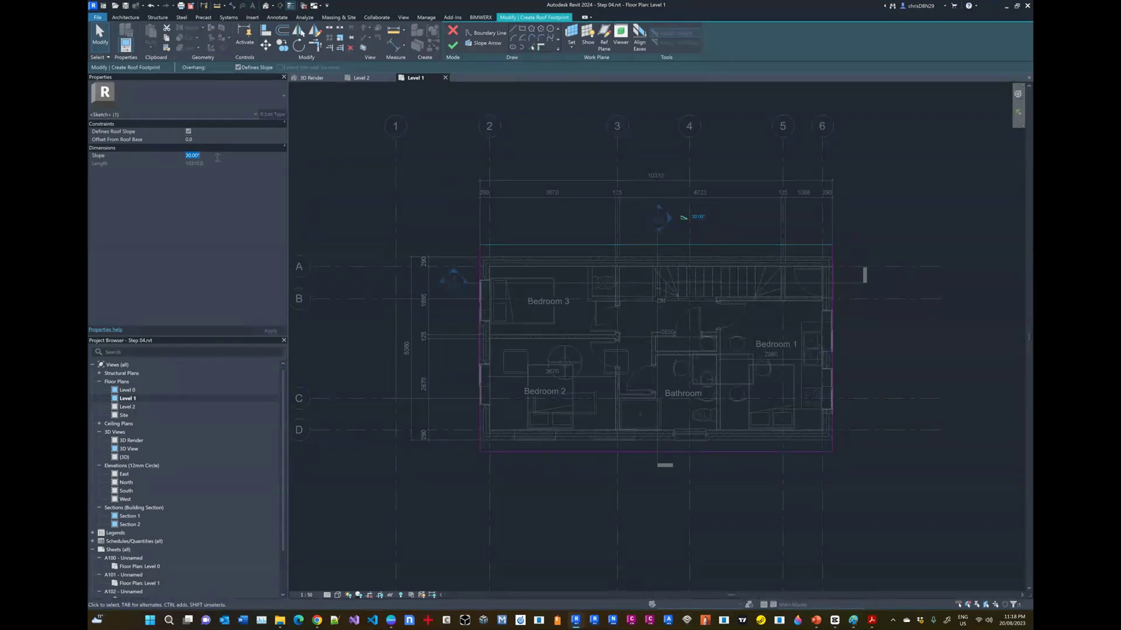
{"action": "left_click", "coordinate": [433, 206]}
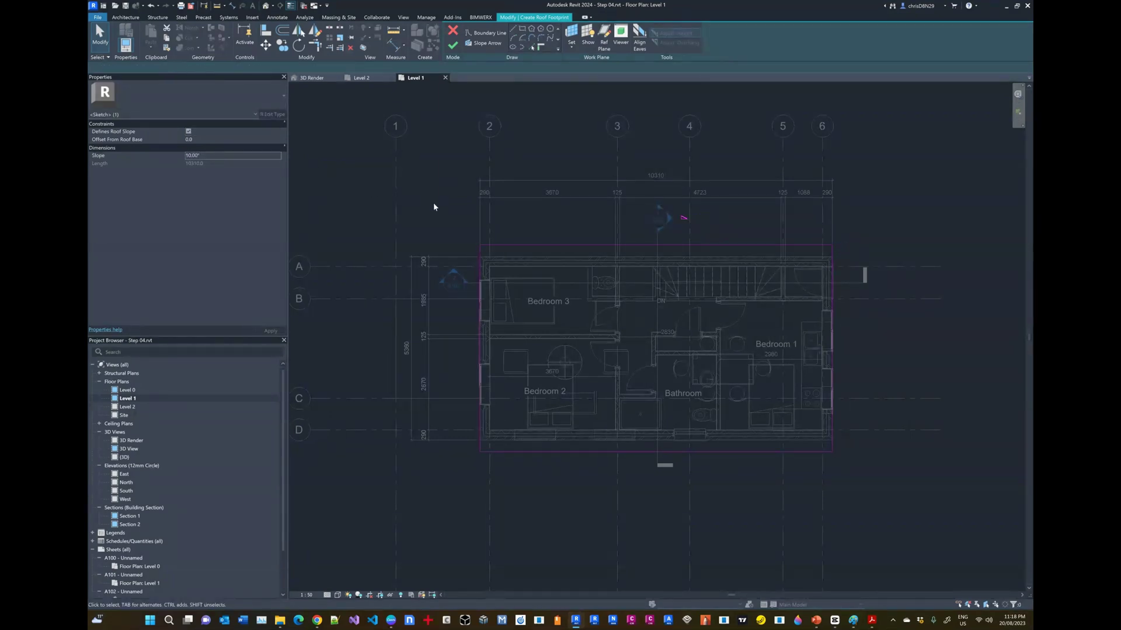
{"action": "left_click", "coordinate": [453, 45]}
{"action": "left_click", "coordinate": [520, 124]}
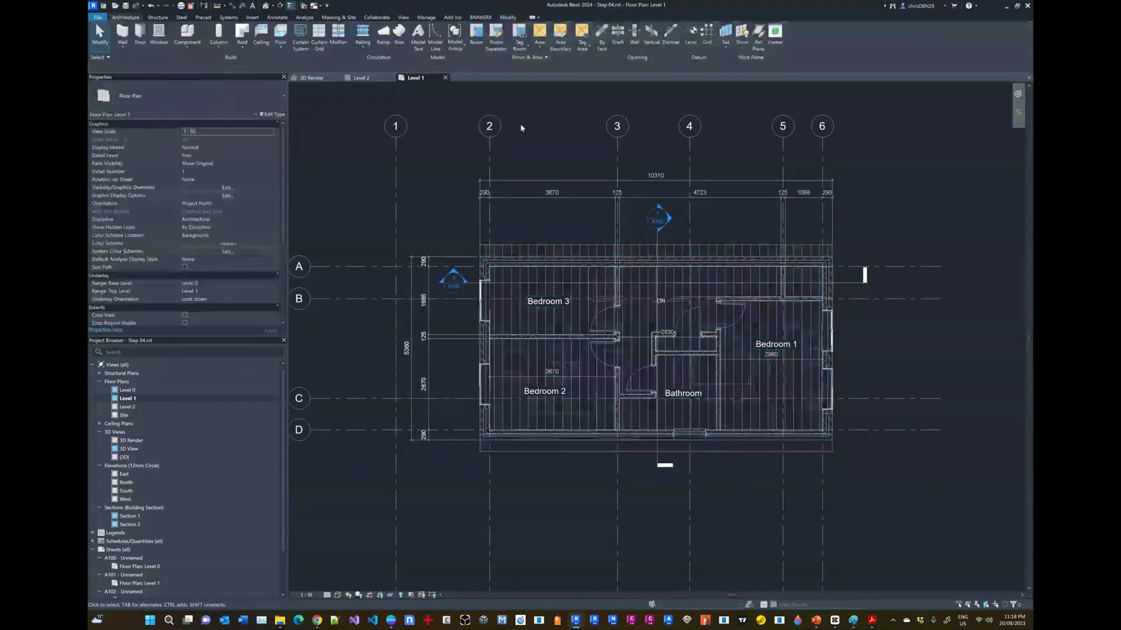
Change the new roof's base level to Level 2.
{"action": "left_click", "coordinate": [509, 250]}
{"action": "key", "text": "ctrl+c"}
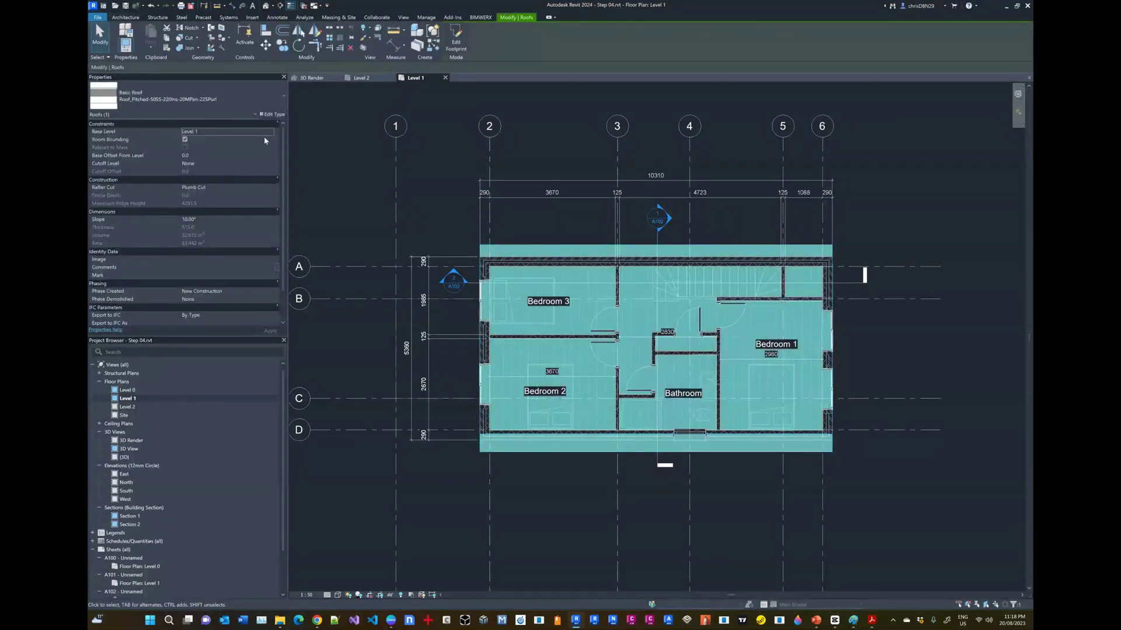
{"action": "left_click", "coordinate": [269, 131]}
{"action": "left_click", "coordinate": [199, 152]}
{"action": "left_click", "coordinate": [413, 173]}
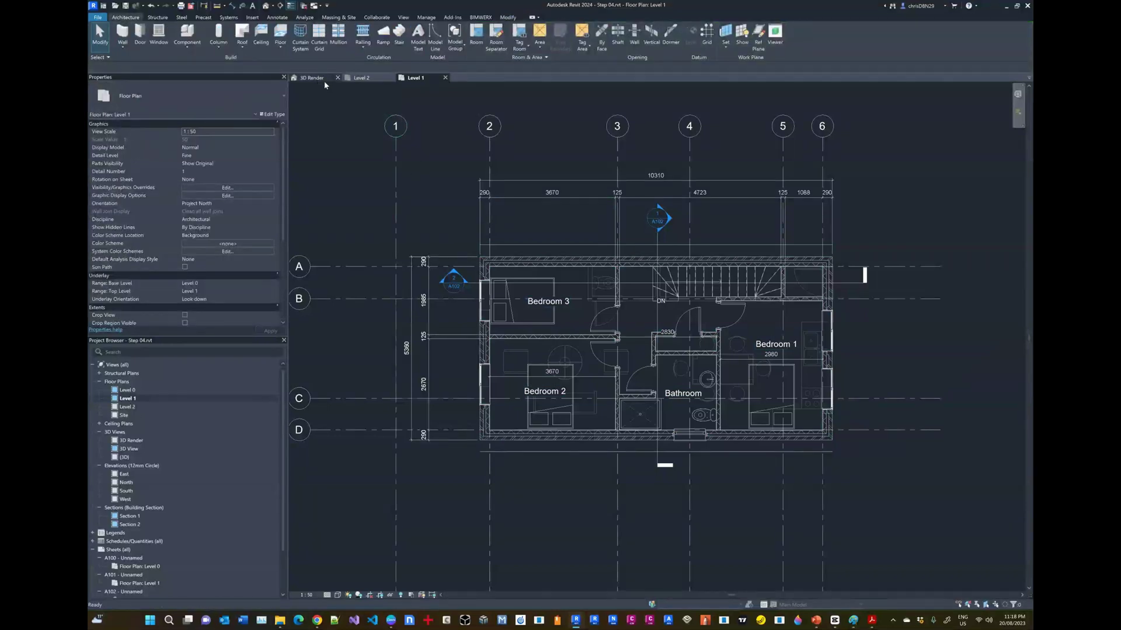
In the 3D Render view, change the roof's type to Roof_Generic-125mm.
{"action": "left_click", "coordinate": [322, 79]}
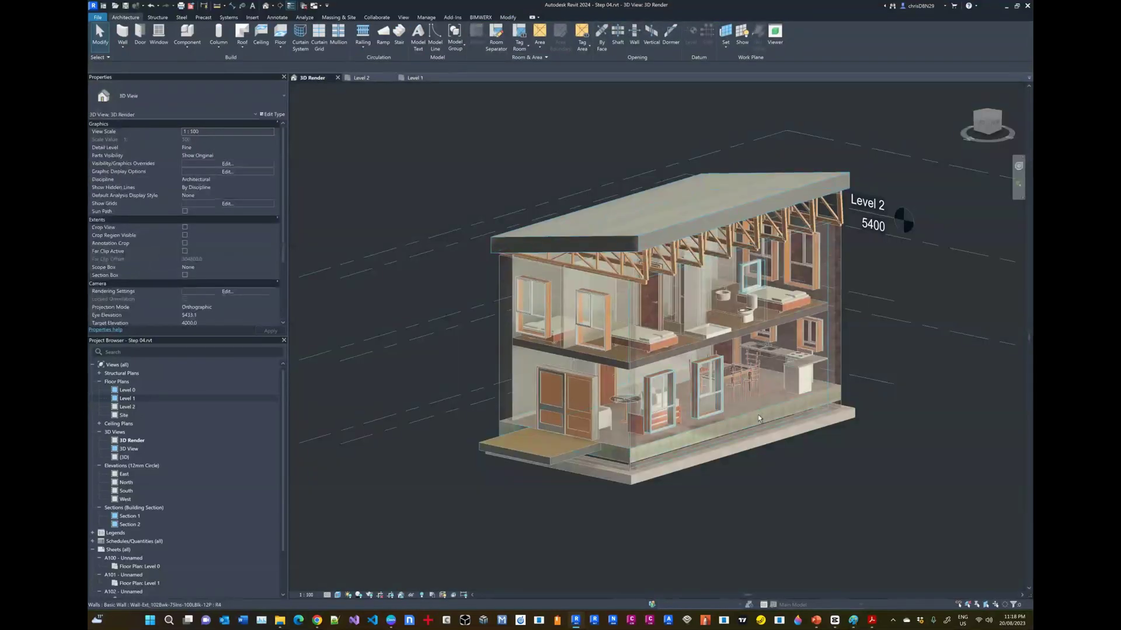
{"action": "middle_click_drag", "start_coordinate": [654, 374], "coordinate": [683, 208], "text": "shift"}
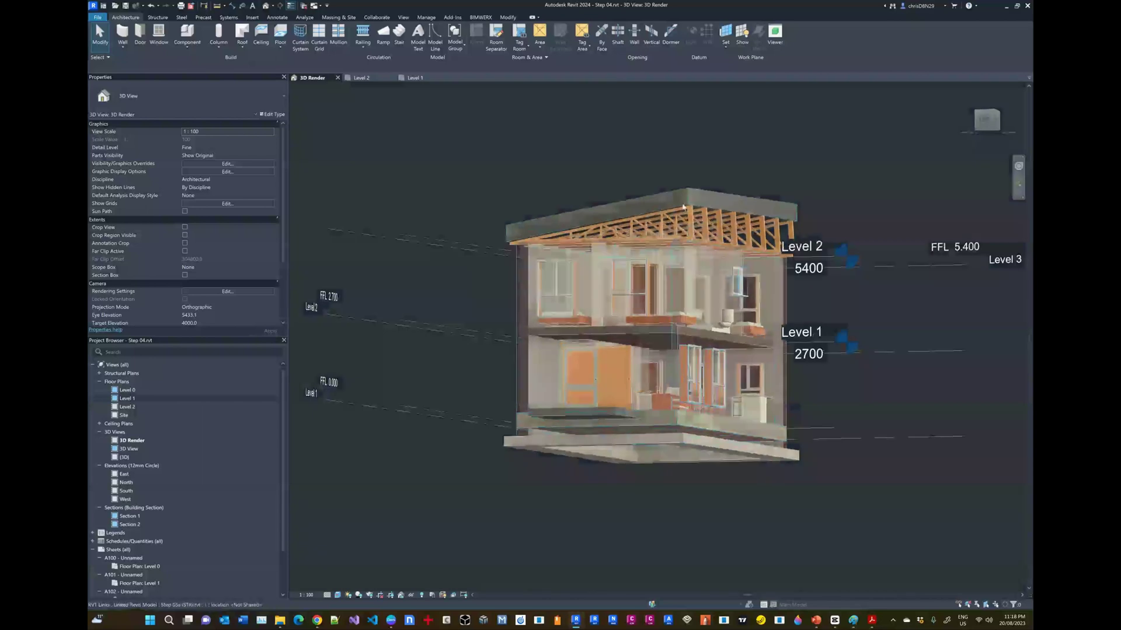
{"action": "left_click", "coordinate": [683, 207]}
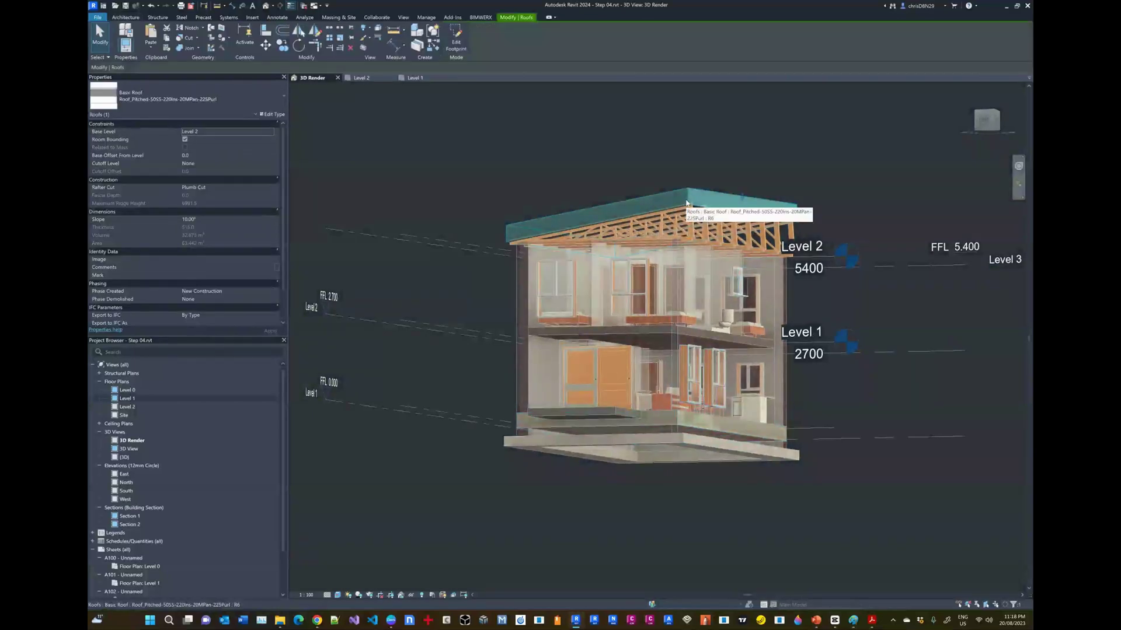
{"action": "left_click", "coordinate": [273, 105]}
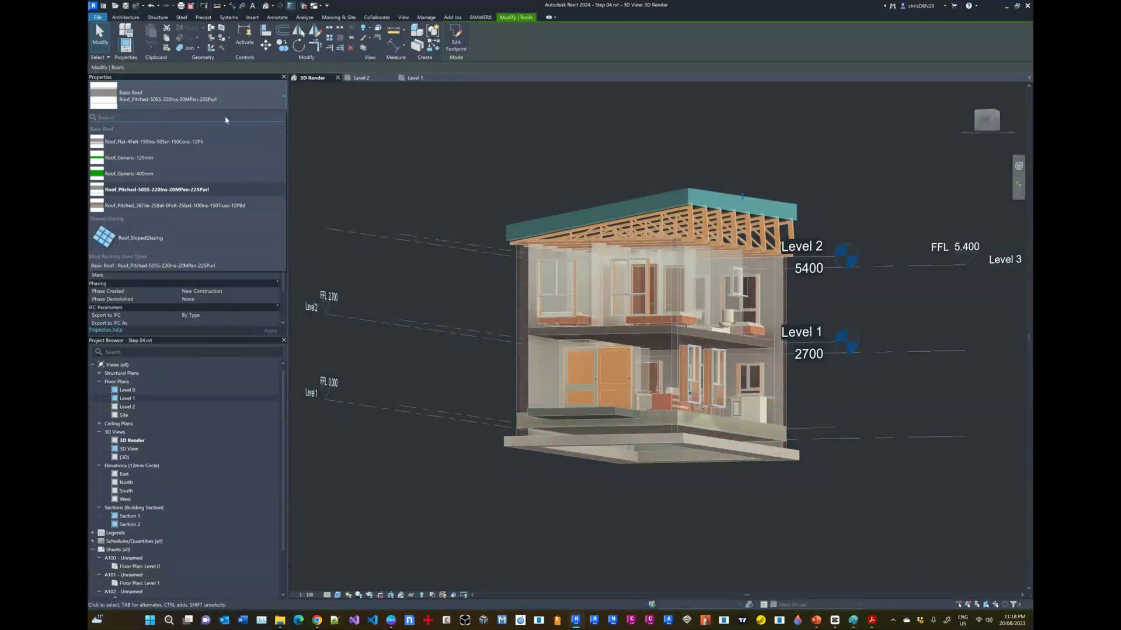
{"action": "left_click", "coordinate": [135, 157]}
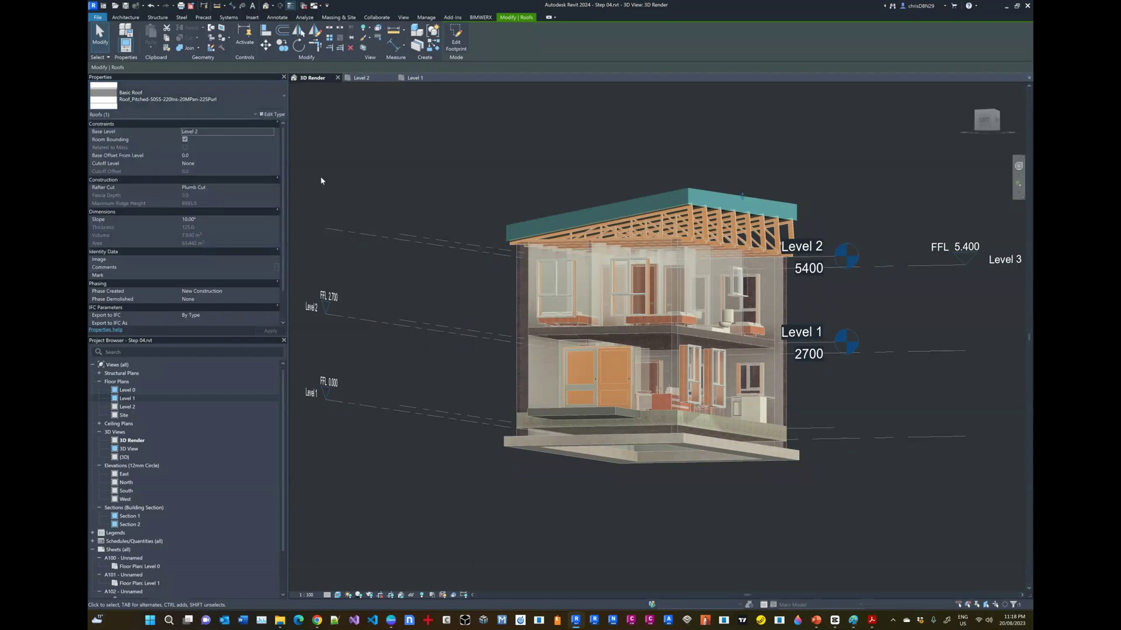
{"action": "left_click", "coordinate": [600, 178]}
Attach the top of the end exterior wall with the double door to the roof.
{"action": "scroll", "coordinate": [710, 159], "scroll_direction": "up", "scroll_amount": 3}
{"action": "mouse_move", "coordinate": [666, 195]}
{"action": "middle_mouse_down", "text": "shift"}
{"action": "mouse_move", "coordinate": [710, 267]}
{"action": "mouse_move", "coordinate": [648, 204]}
{"action": "middle_mouse_up", "text": "shift"}
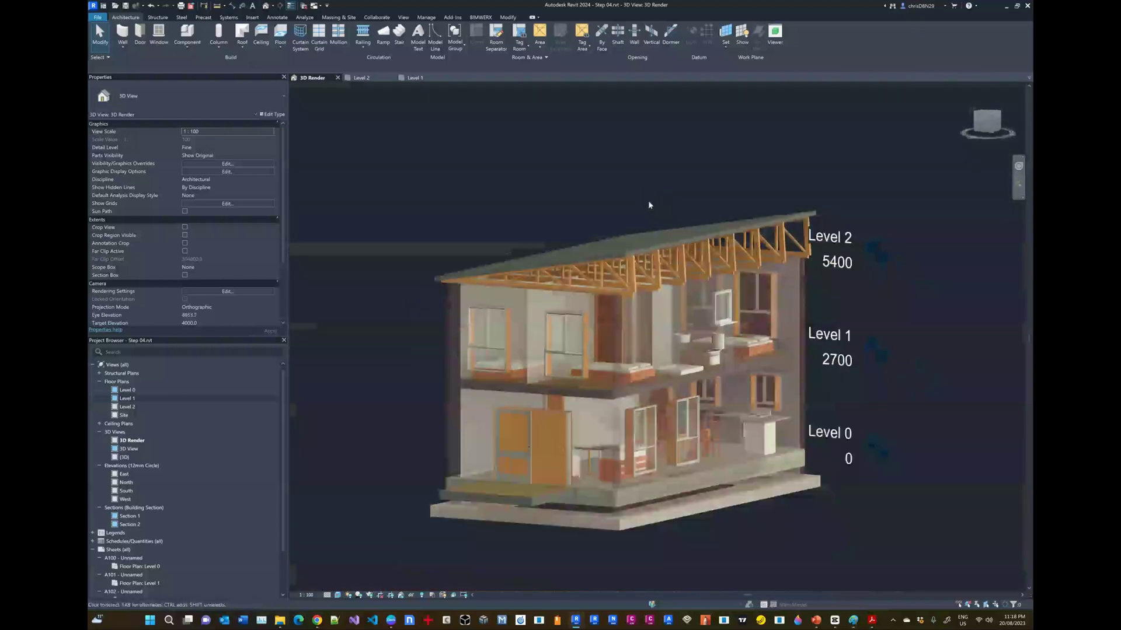
{"action": "mouse_move", "coordinate": [751, 296]}
{"action": "middle_mouse_down", "text": "shift"}
{"action": "mouse_move", "coordinate": [761, 297]}
{"action": "mouse_move", "coordinate": [734, 302]}
{"action": "middle_mouse_up", "text": "shift"}
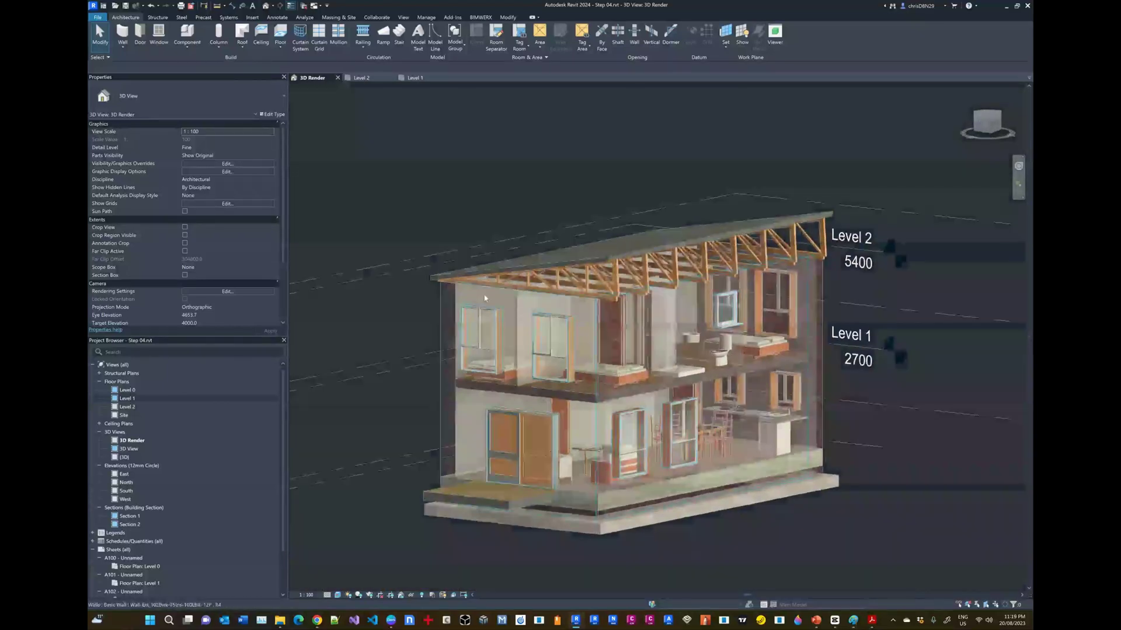
{"action": "left_click", "coordinate": [483, 295]}
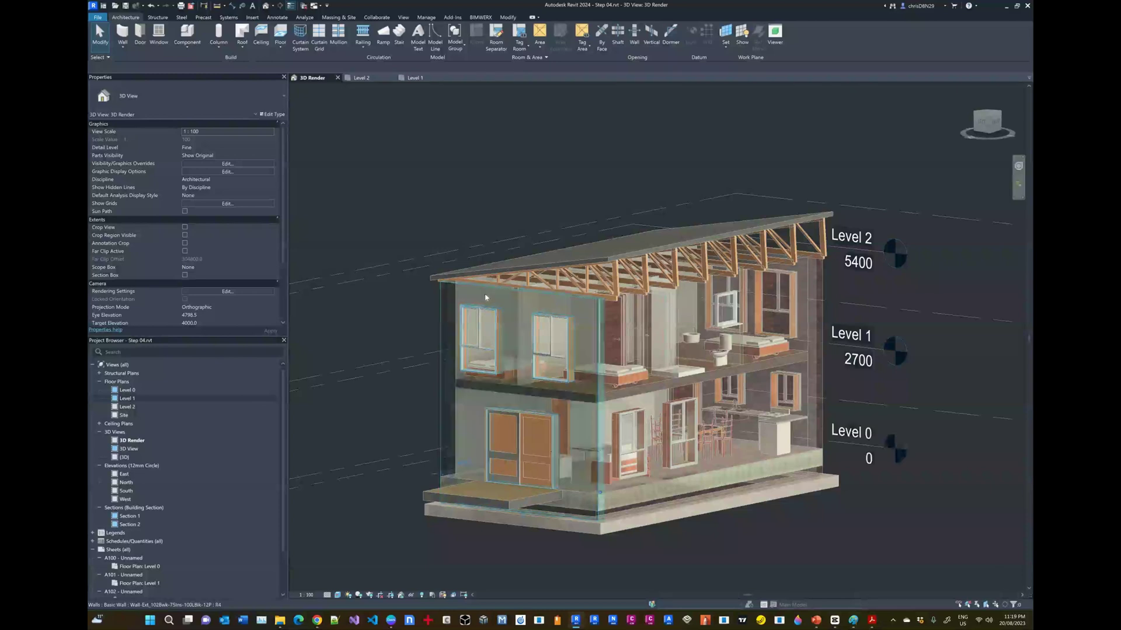
{"action": "left_click", "coordinate": [555, 34]}
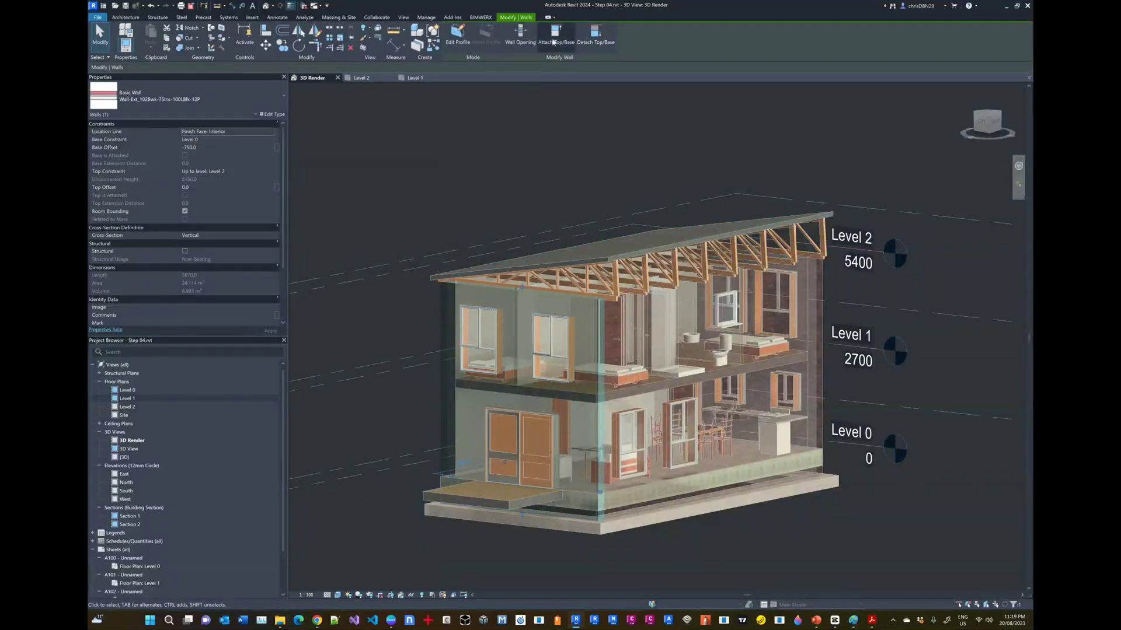
{"action": "left_click", "coordinate": [568, 245]}
{"action": "left_click", "coordinate": [463, 181]}
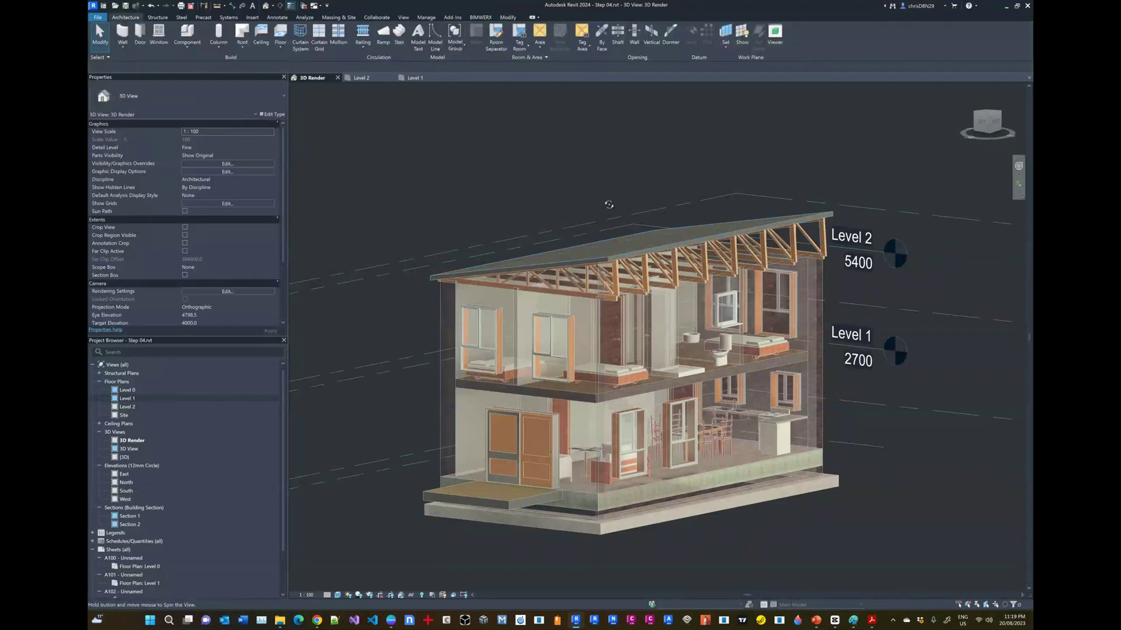
Attach the top of the long exterior wall beneath the roof's high edge to the roof.
{"action": "middle_click_drag", "start_coordinate": [608, 204], "coordinate": [470, 296], "text": "shift"}
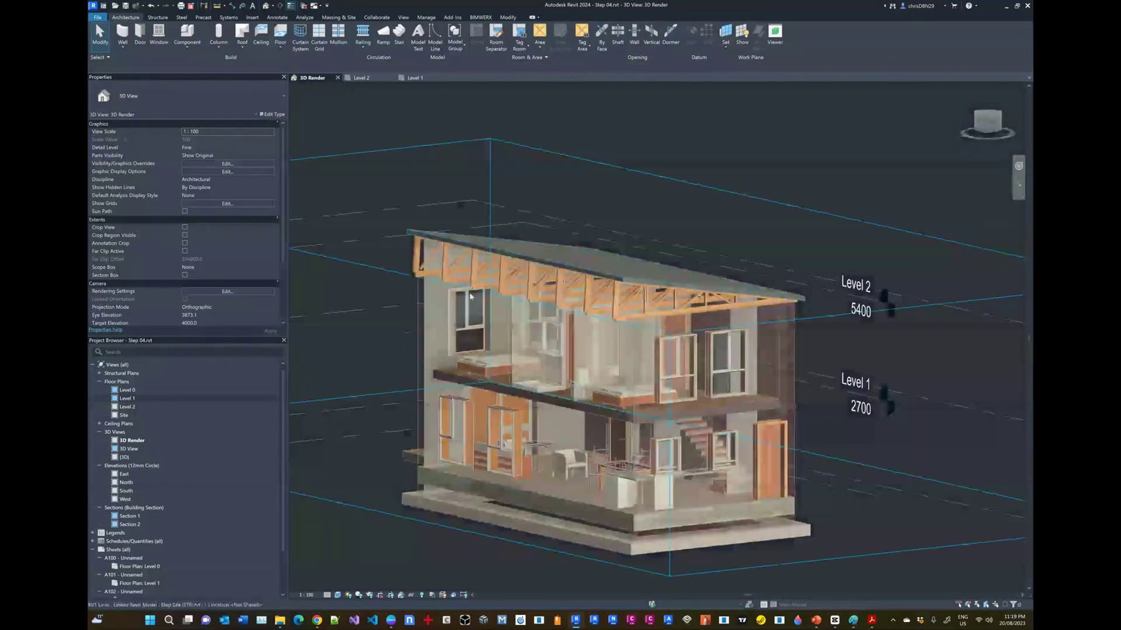
{"action": "left_click", "coordinate": [467, 300]}
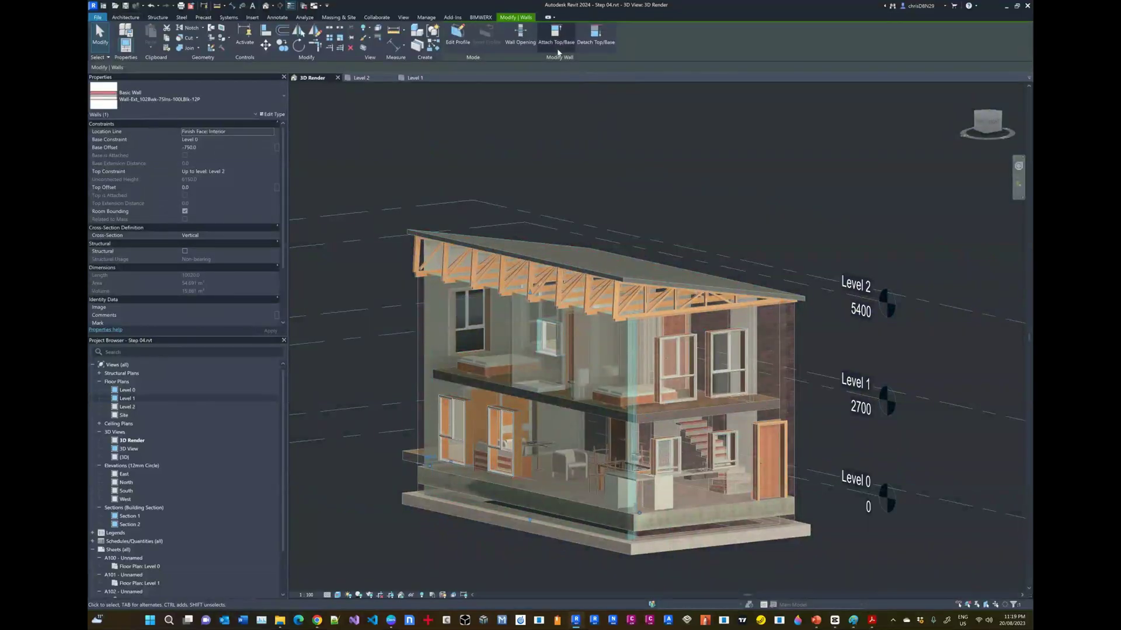
{"action": "key", "text": "Escape"}
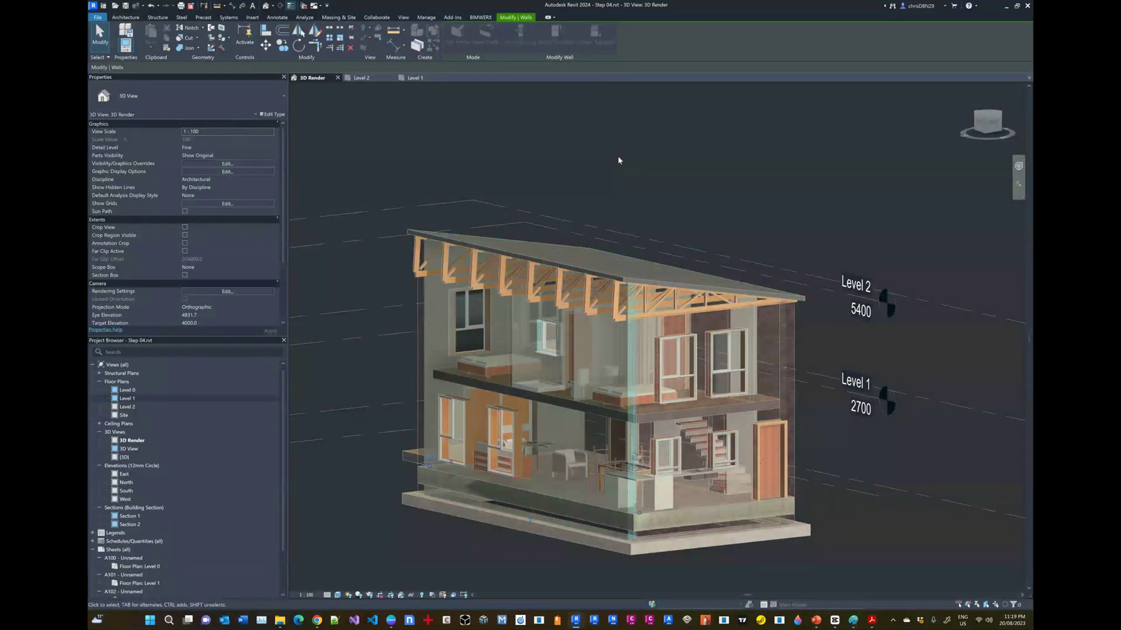
Attach the top of the end exterior wall with the single entrance door to the roof.
{"action": "left_click", "coordinate": [773, 330]}
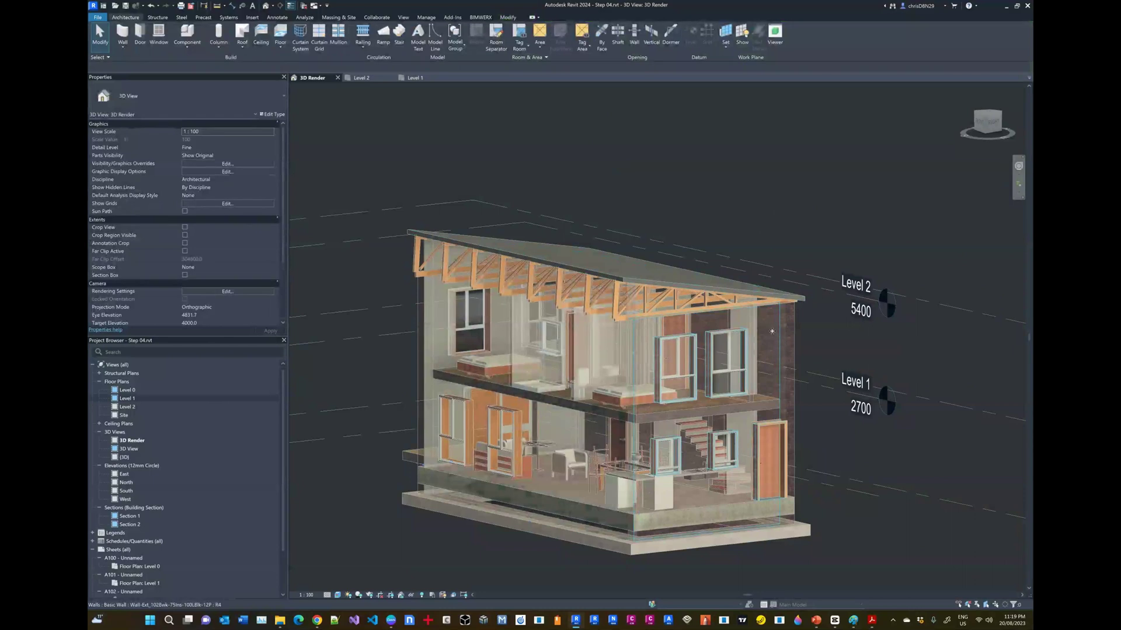
{"action": "left_click", "coordinate": [772, 331]}
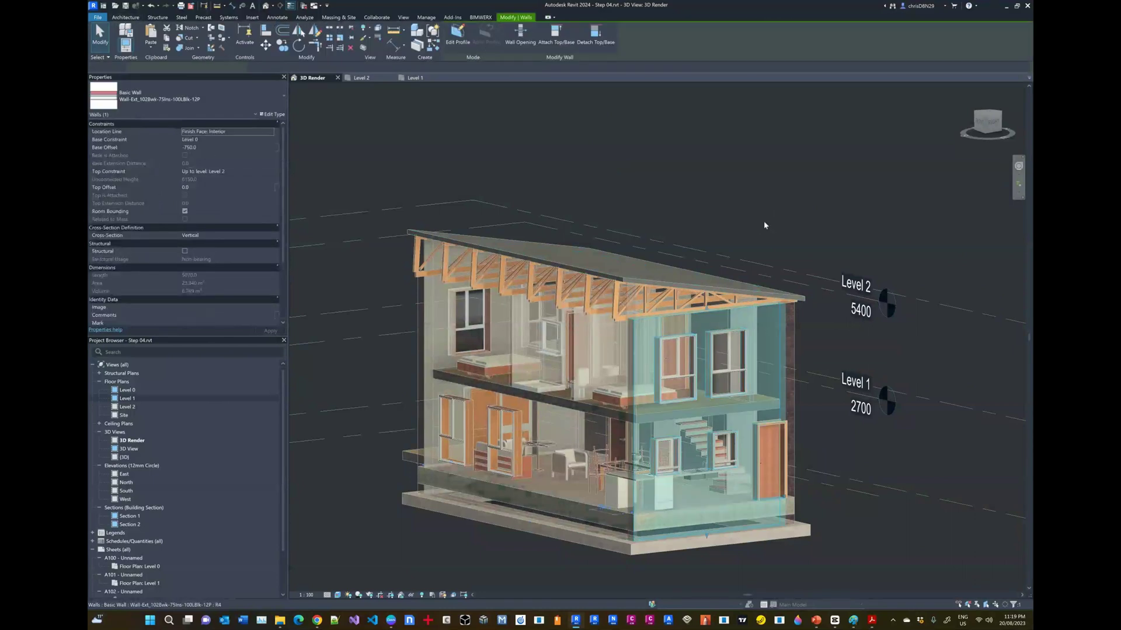
{"action": "left_click", "coordinate": [730, 289]}
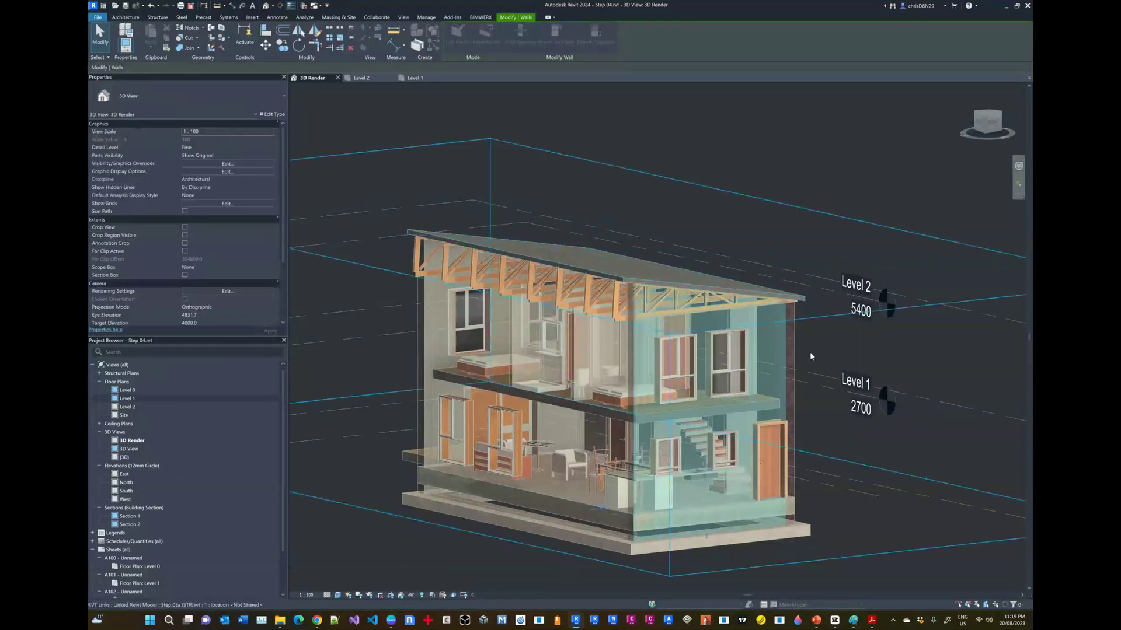
Attach the top of the long exterior wall beneath the roof's low edge to the roof.
{"action": "left_click", "coordinate": [793, 329]}
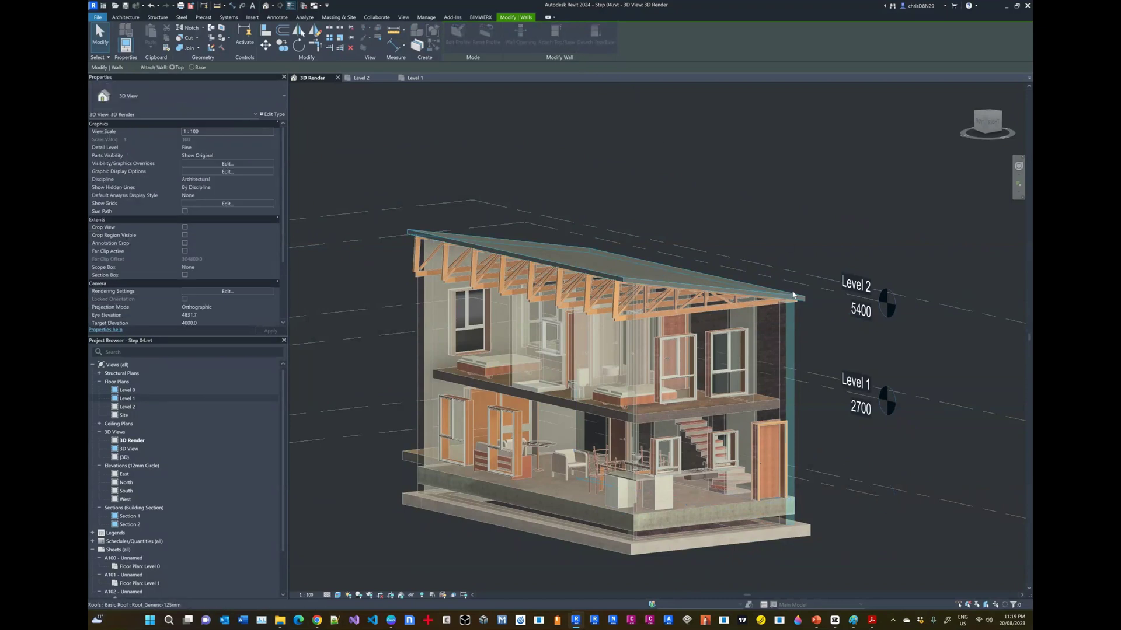
{"action": "left_click", "coordinate": [830, 370]}
{"action": "middle_click_drag", "start_coordinate": [852, 369], "coordinate": [934, 355], "text": "shift"}
{"action": "middle_click_drag", "start_coordinate": [558, 439], "coordinate": [759, 466], "text": "shift"}
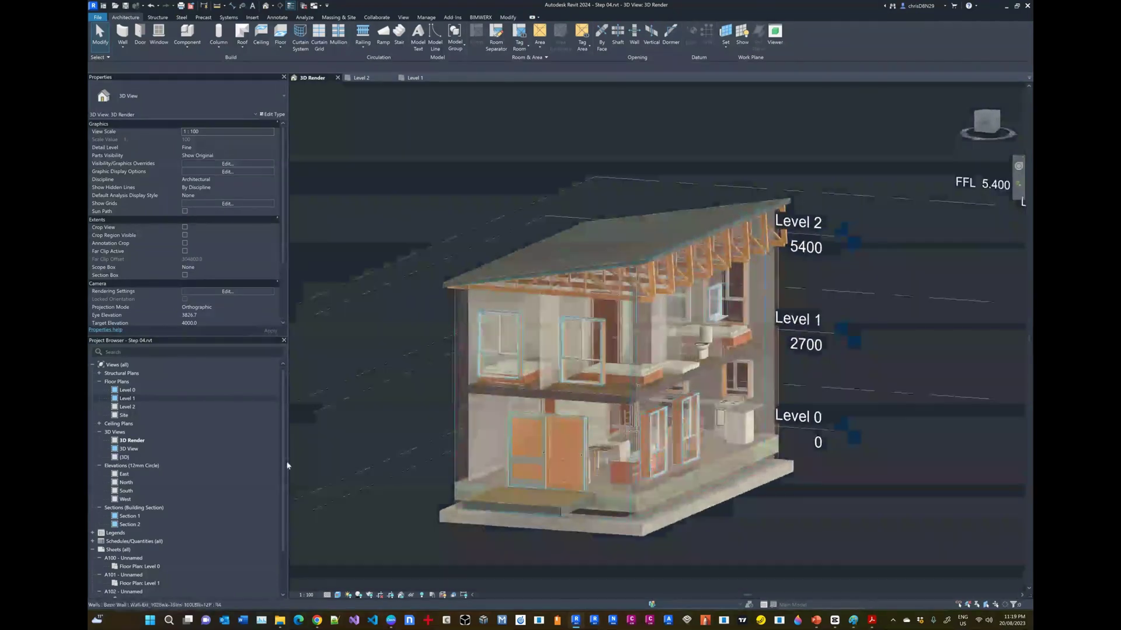
In the {3D} view, reset the Walls category's graphic overrides, with surface transparency at 0.
{"action": "double_click", "coordinate": [138, 449]}
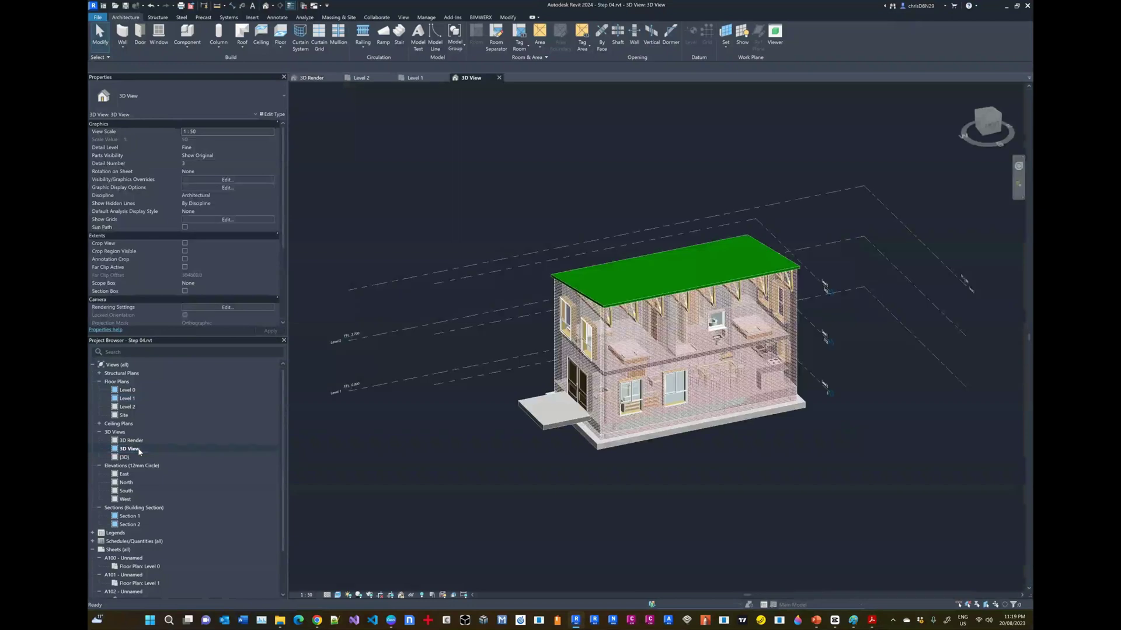
{"action": "double_click", "coordinate": [130, 458]}
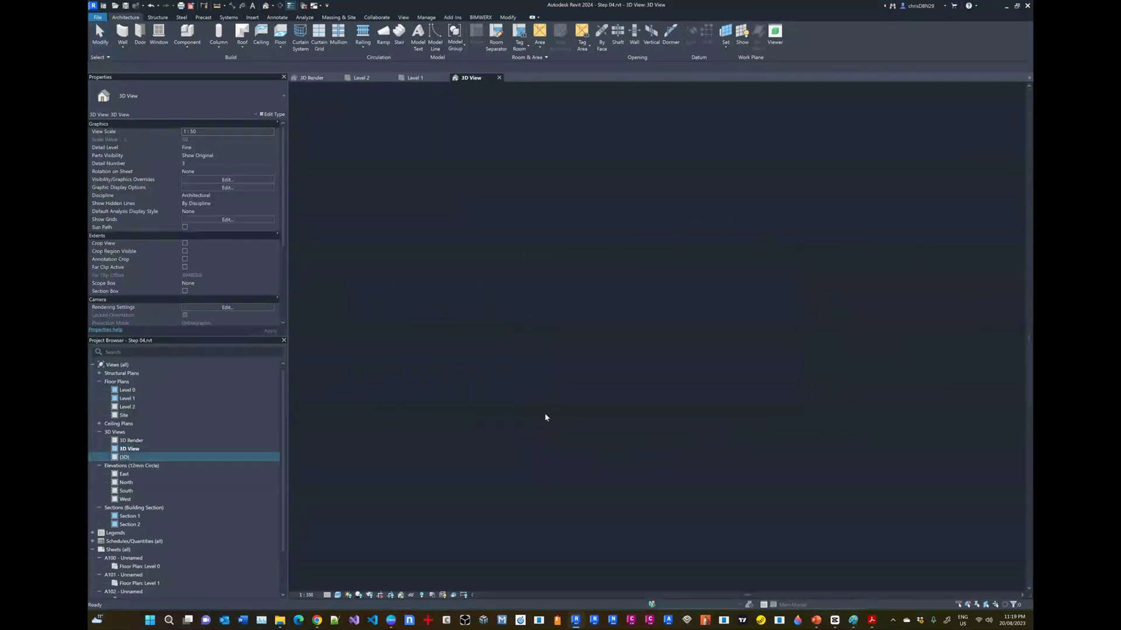
{"action": "middle_click_drag", "start_coordinate": [597, 460], "coordinate": [622, 448], "text": "shift"}
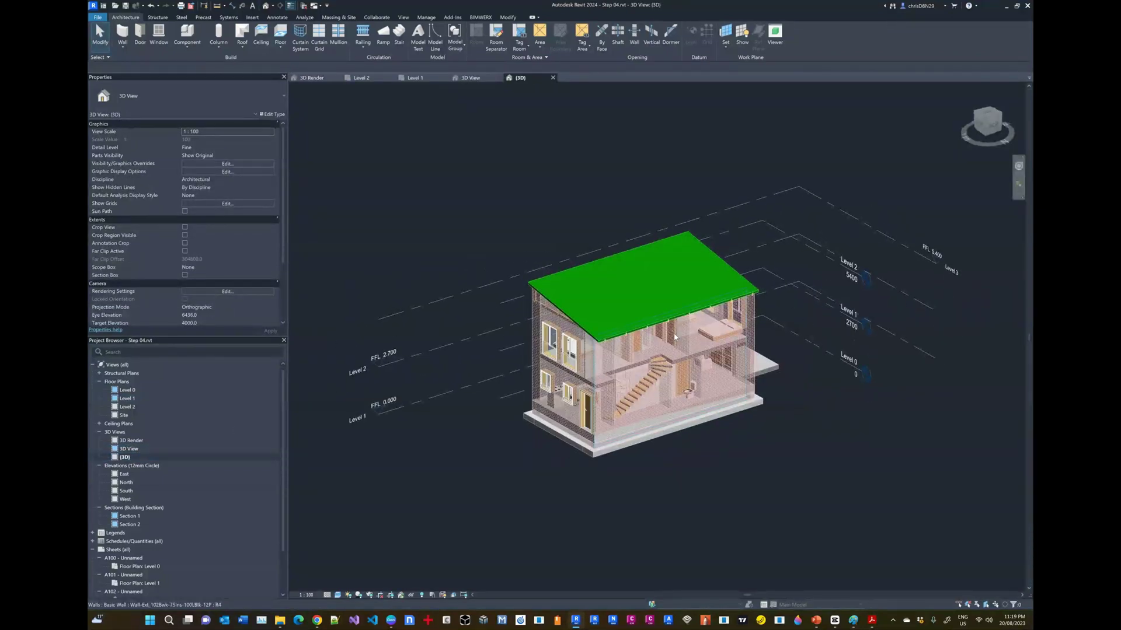
{"action": "left_click", "coordinate": [674, 335]}
{"action": "right_click", "coordinate": [674, 335]}
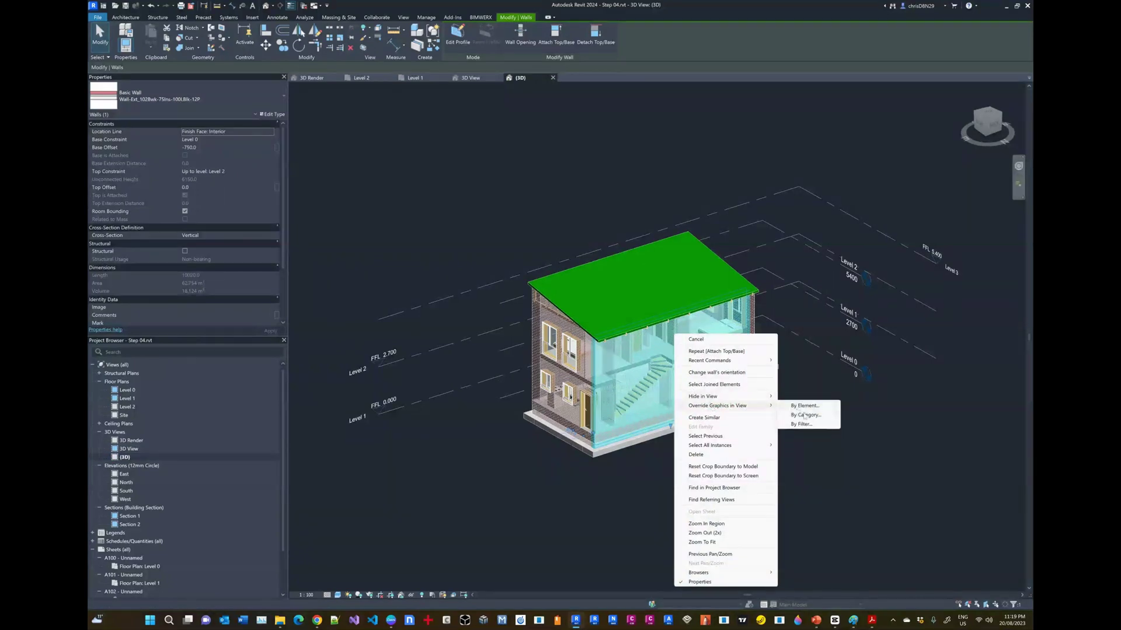
{"action": "left_click", "coordinate": [804, 415]}
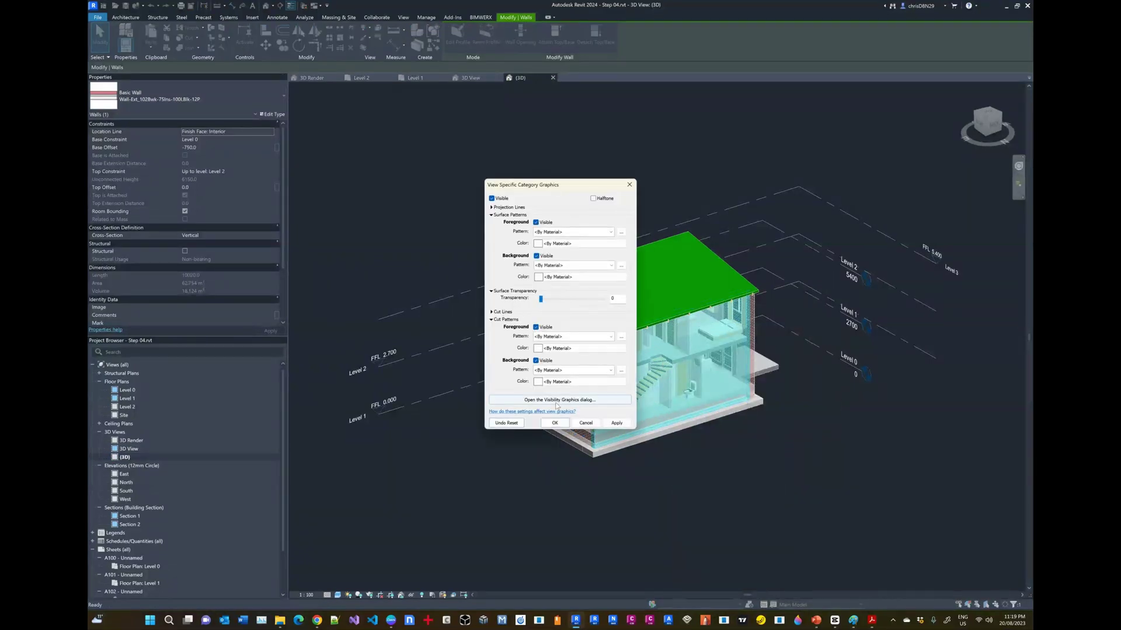
{"action": "left_click", "coordinate": [554, 423]}
{"action": "left_click", "coordinate": [671, 503]}
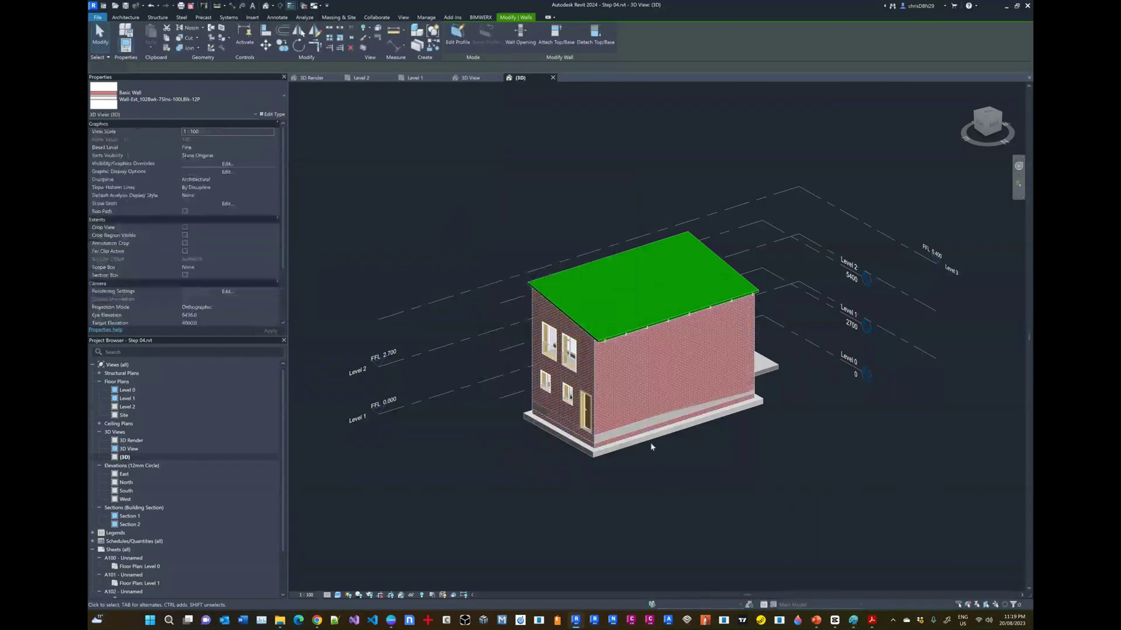
Examine the roof, trusses and attached exterior walls from several sides in the {3D} view and the 3D Render view.
{"action": "scroll", "coordinate": [586, 309], "scroll_direction": "up", "scroll_amount": 3}
{"action": "middle_click_drag", "start_coordinate": [658, 448], "coordinate": [647, 432], "text": "shift"}
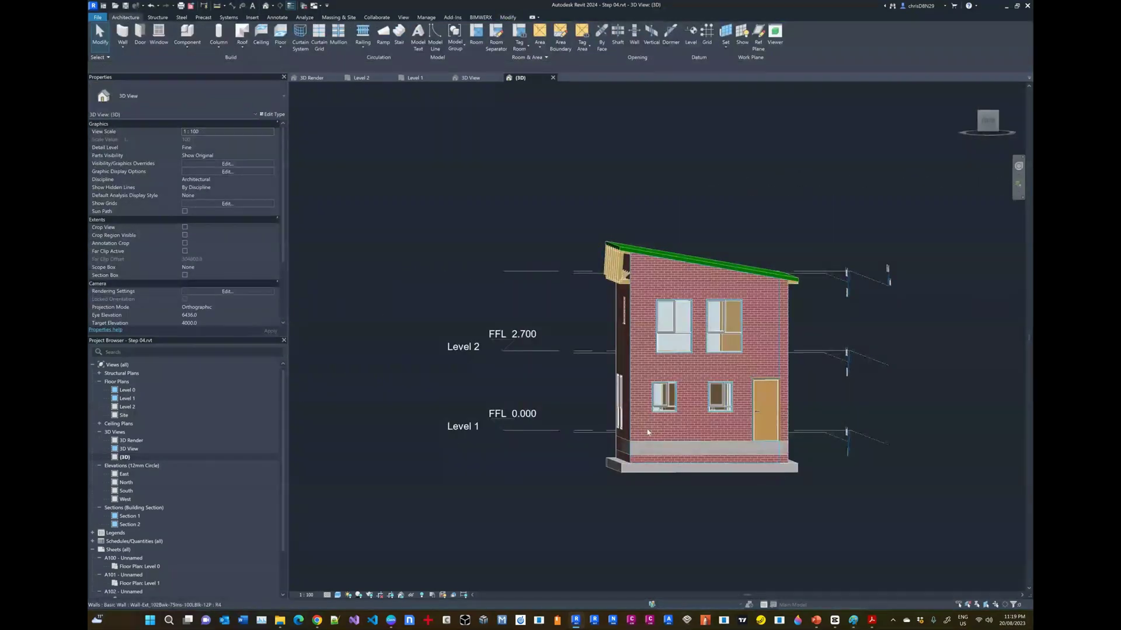
{"action": "middle_click_drag", "start_coordinate": [567, 460], "coordinate": [647, 439], "text": "shift"}
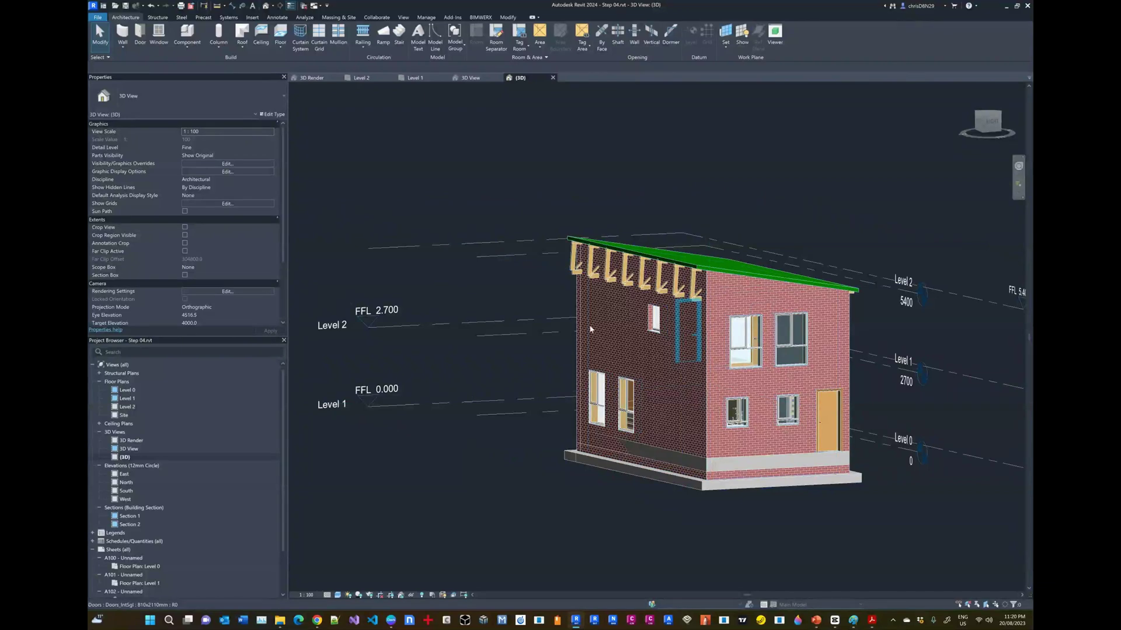
{"action": "middle_click_drag", "start_coordinate": [526, 279], "coordinate": [513, 373], "text": "shift"}
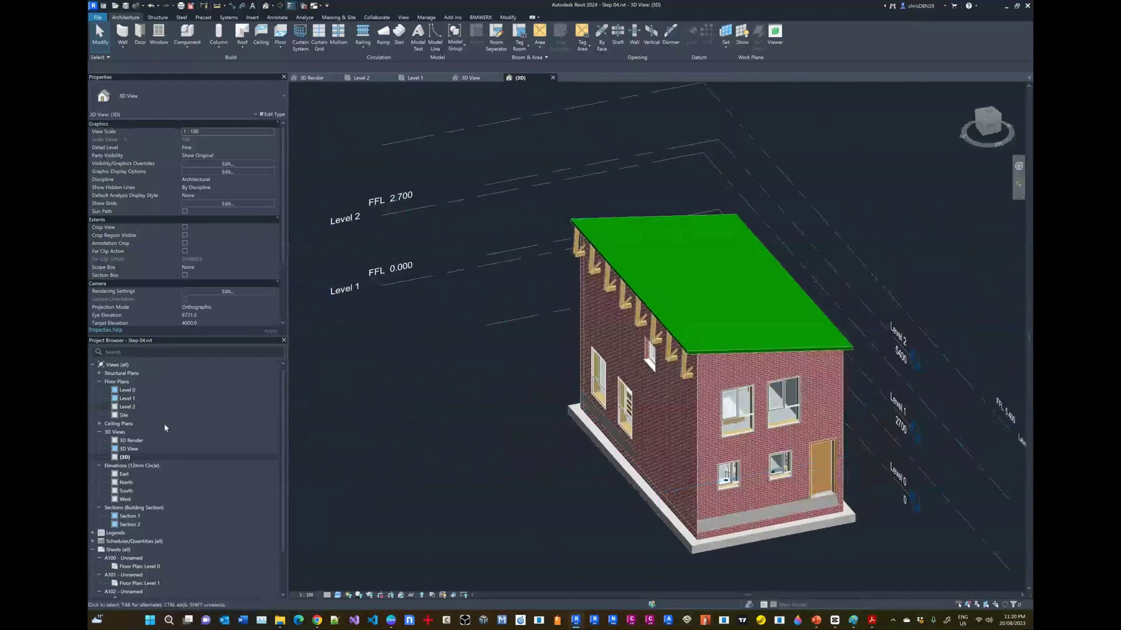
{"action": "double_click", "coordinate": [131, 449]}
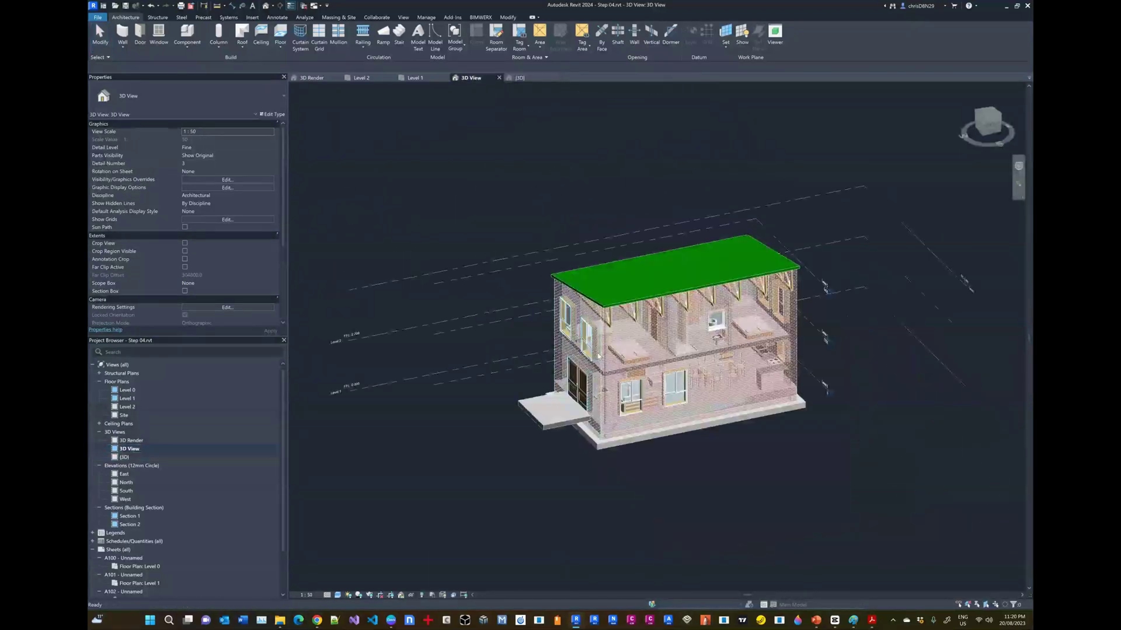
{"action": "double_click", "coordinate": [130, 441]}
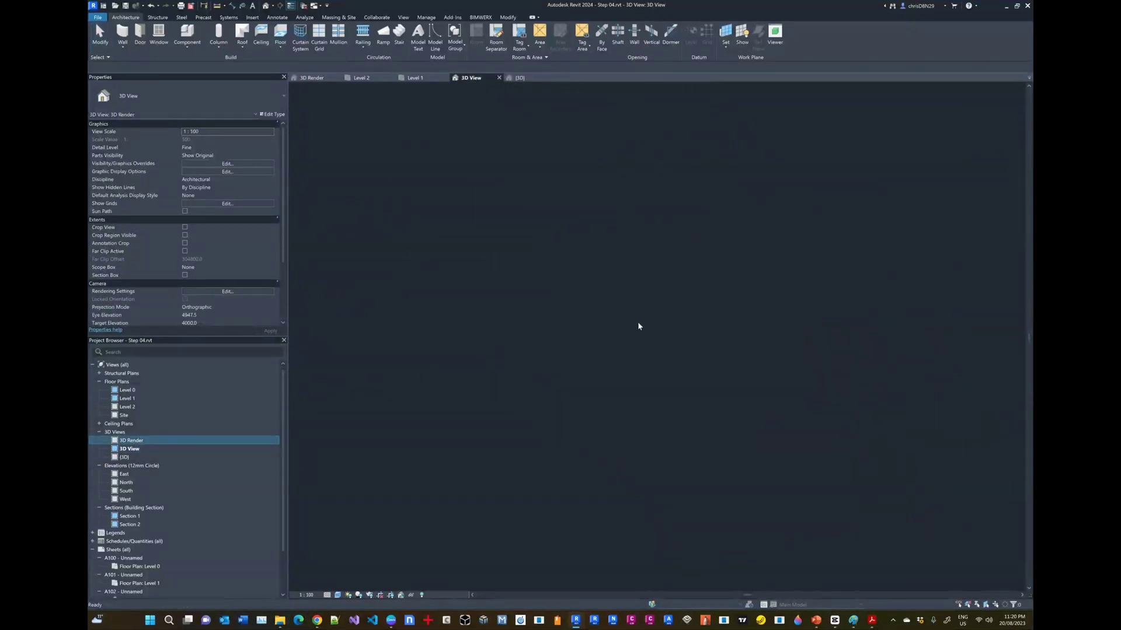
{"action": "mouse_move", "coordinate": [817, 380]}
{"action": "middle_mouse_down", "text": "shift"}
{"action": "mouse_move", "coordinate": [865, 331]}
{"action": "mouse_move", "coordinate": [870, 363]}
{"action": "mouse_move", "coordinate": [850, 395]}
{"action": "mouse_move", "coordinate": [705, 311]}
{"action": "middle_mouse_up", "text": "shift"}
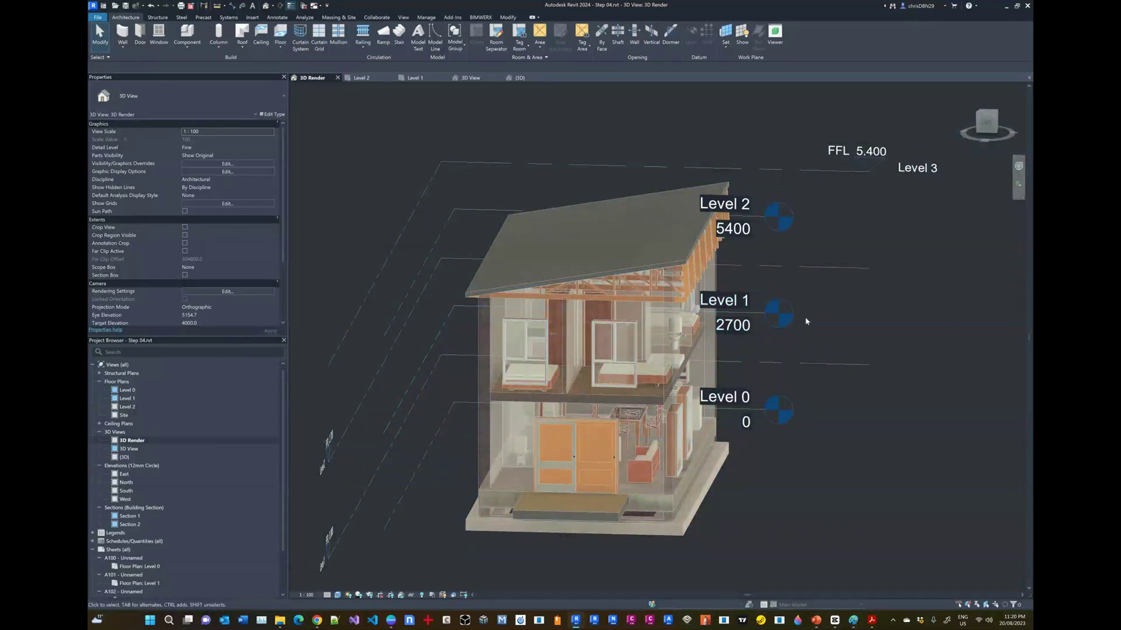
{"action": "scroll", "coordinate": [696, 177], "scroll_direction": "up", "scroll_amount": 2}
{"action": "middle_click_drag", "start_coordinate": [795, 295], "coordinate": [578, 311], "text": "shift"}
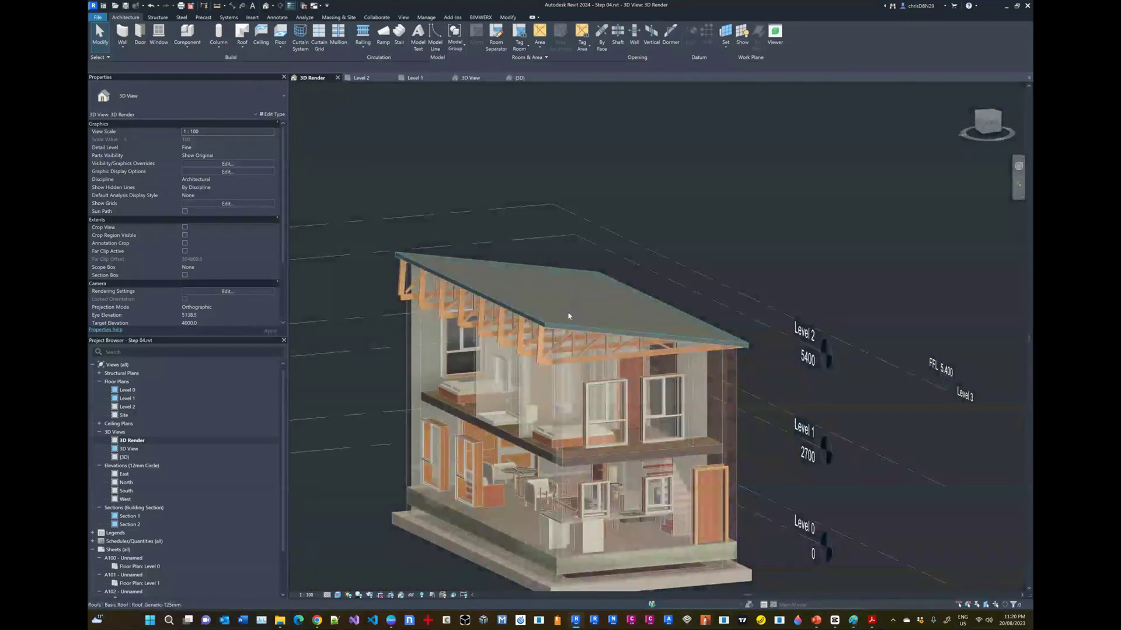
{"action": "left_click", "coordinate": [568, 316]}
{"action": "left_click", "coordinate": [679, 232]}
{"action": "middle_click_drag", "start_coordinate": [680, 232], "coordinate": [565, 367], "text": "shift"}
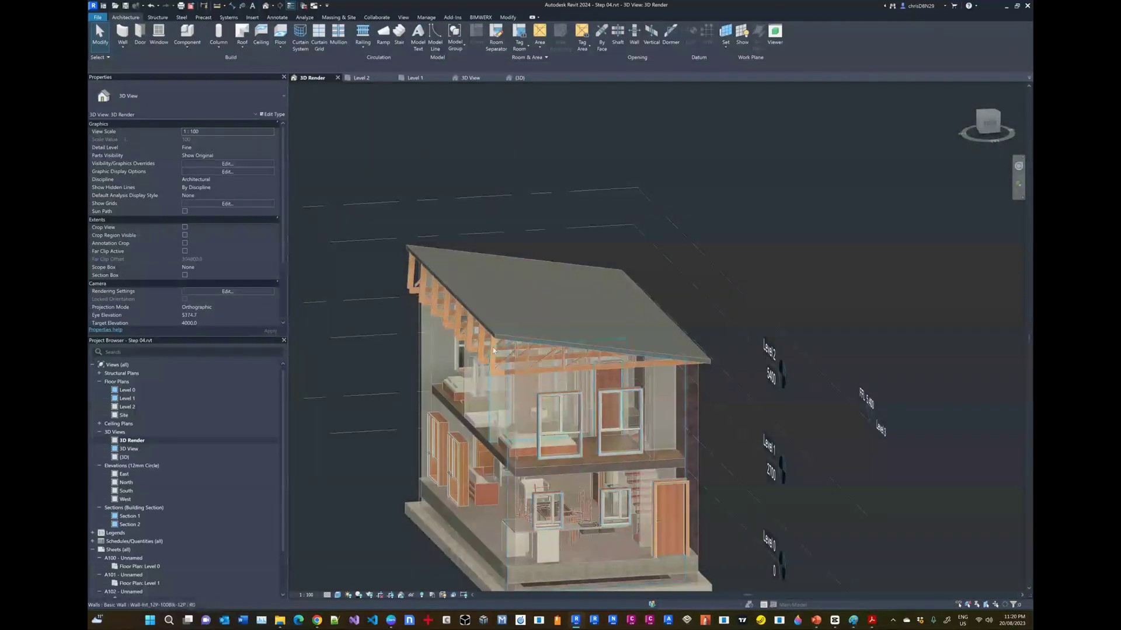
{"action": "scroll", "coordinate": [553, 294], "scroll_direction": "down", "scroll_amount": 2}
{"action": "scroll", "coordinate": [553, 294], "scroll_direction": "up", "scroll_amount": 1}
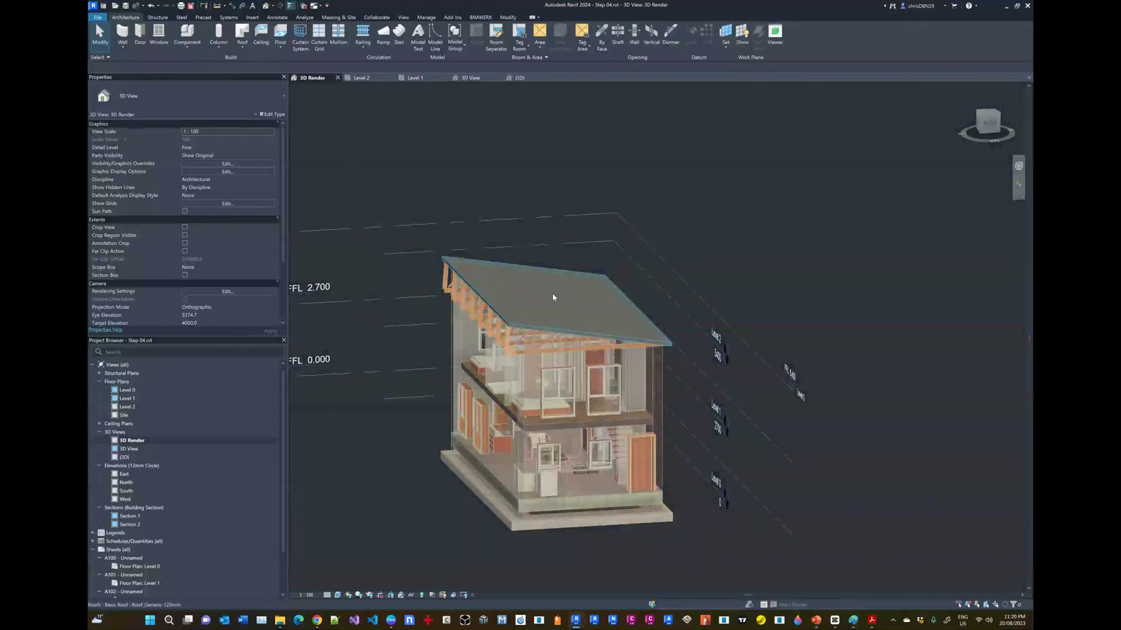
{"action": "scroll", "coordinate": [557, 297], "scroll_direction": "down", "scroll_amount": 1}
{"action": "scroll", "coordinate": [554, 379], "scroll_direction": "up", "scroll_amount": 1}
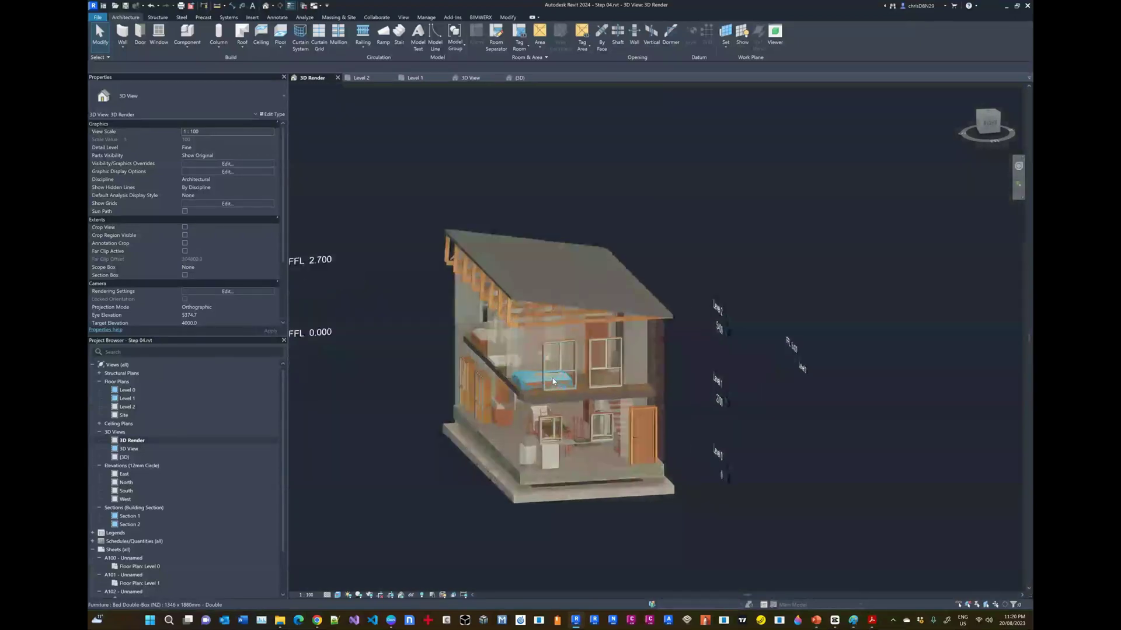